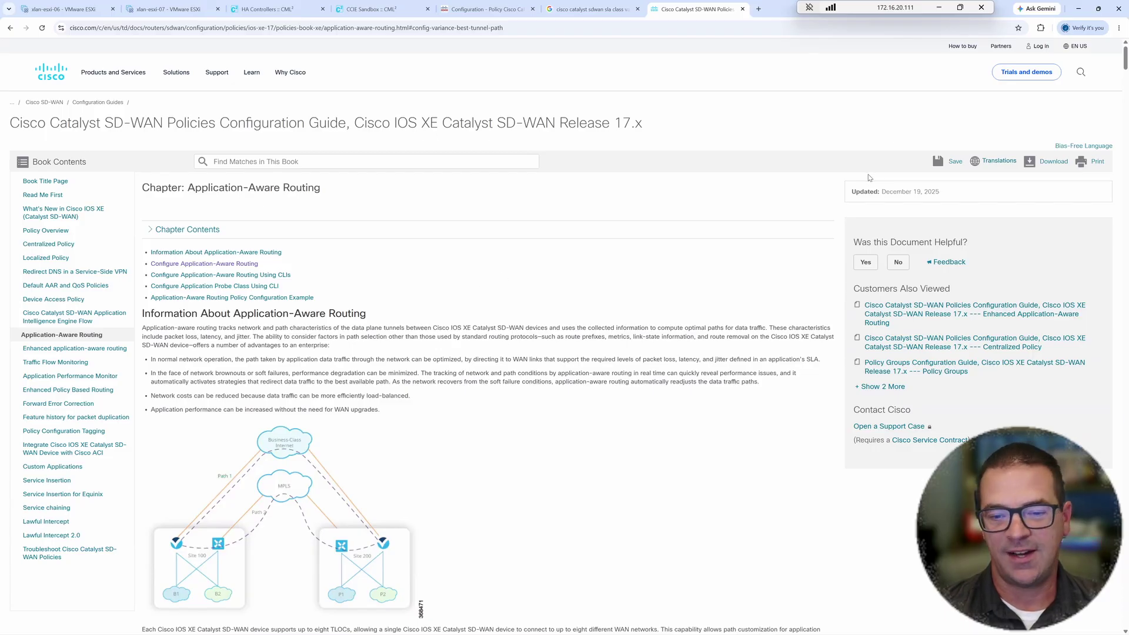
- Bring up the CCIE Sandbox lab, zooming out to see every site and ring, then back in
{"action": "scroll", "coordinate": [496, 277], "scroll_direction": "down", "scroll_amount": 1}
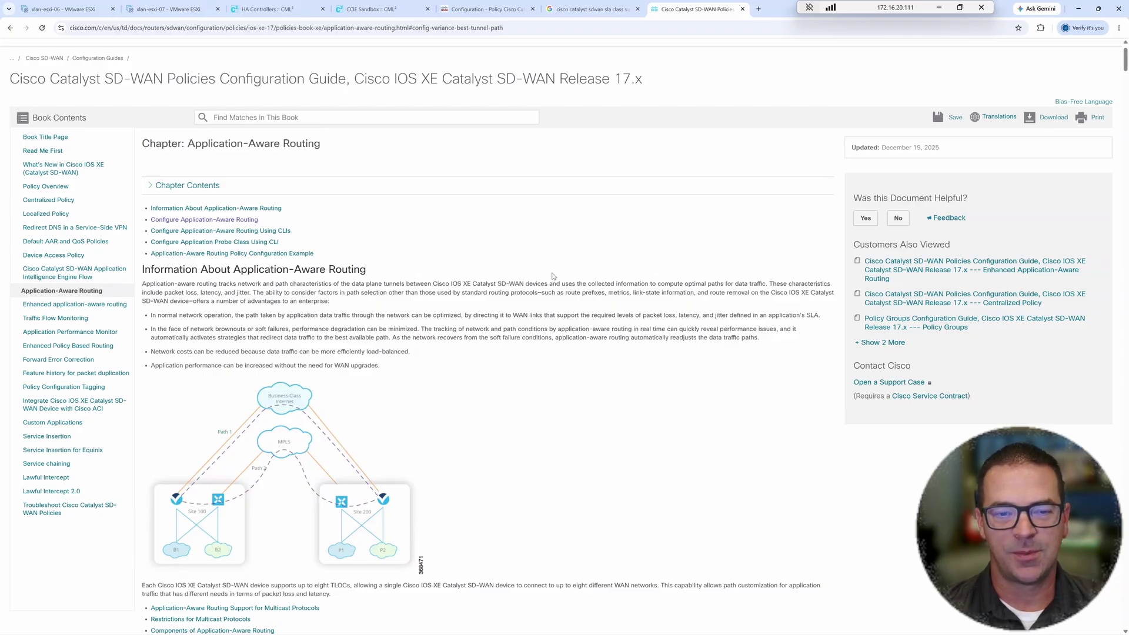
{"action": "scroll", "coordinate": [555, 293], "scroll_direction": "down", "scroll_amount": 3}
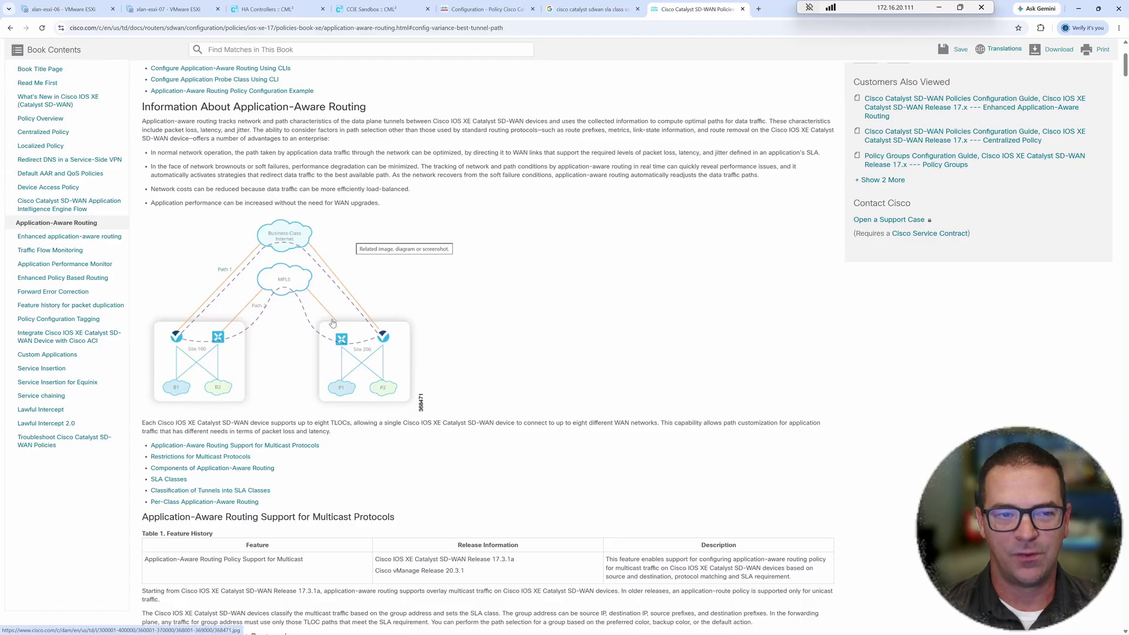
{"action": "left_click", "coordinate": [383, 10]}
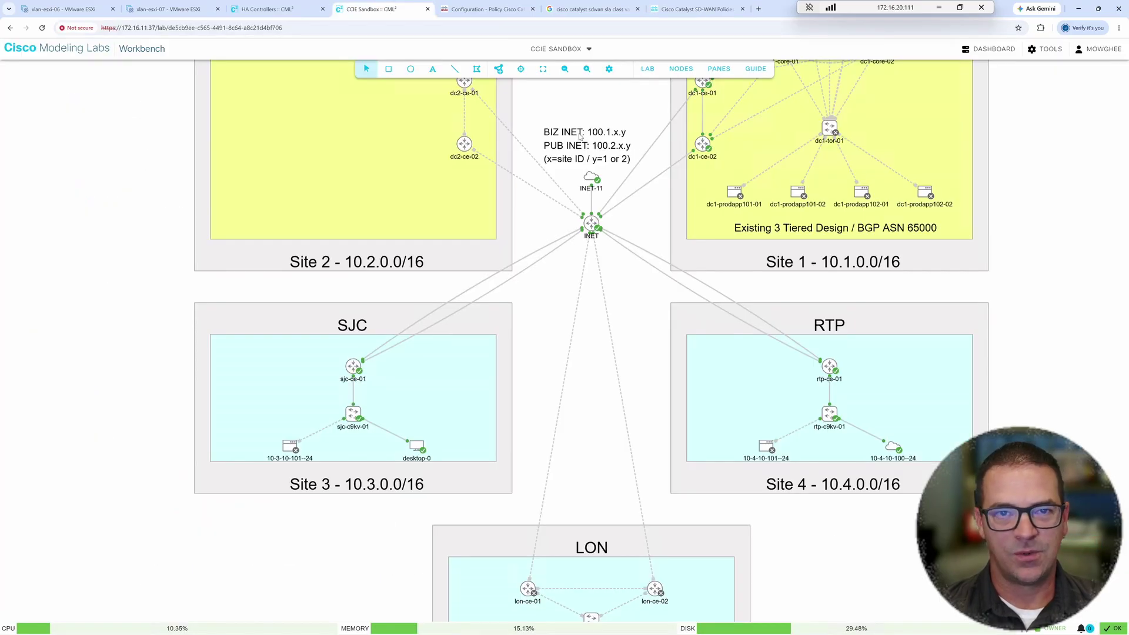
{"action": "left_click", "coordinate": [561, 71]}
{"action": "left_click", "coordinate": [561, 71]}
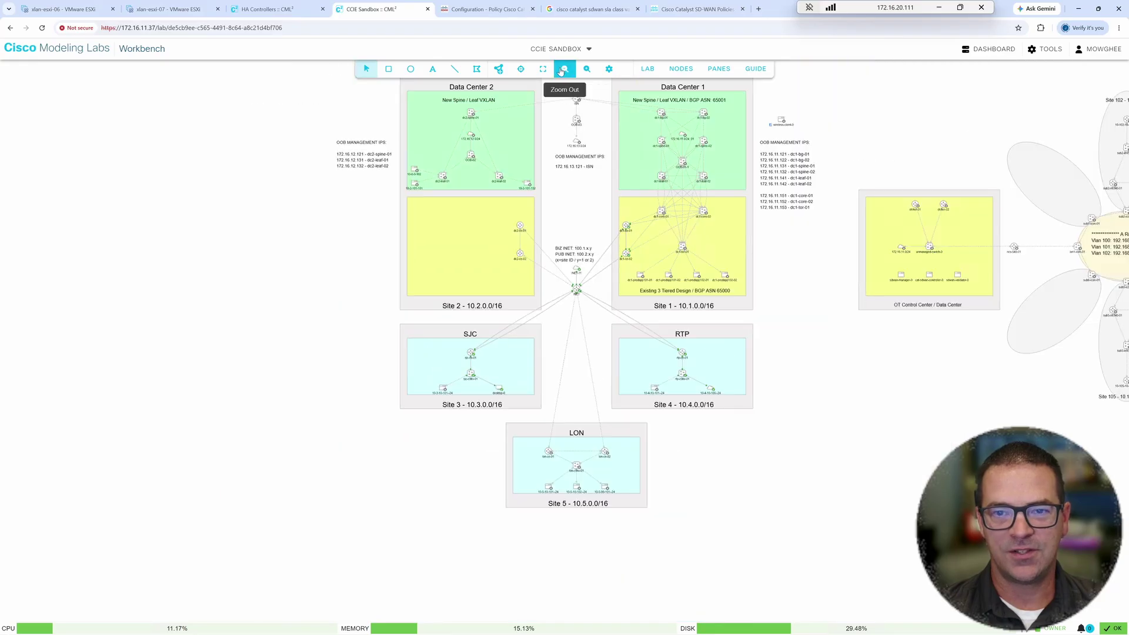
{"action": "left_click", "coordinate": [560, 71]}
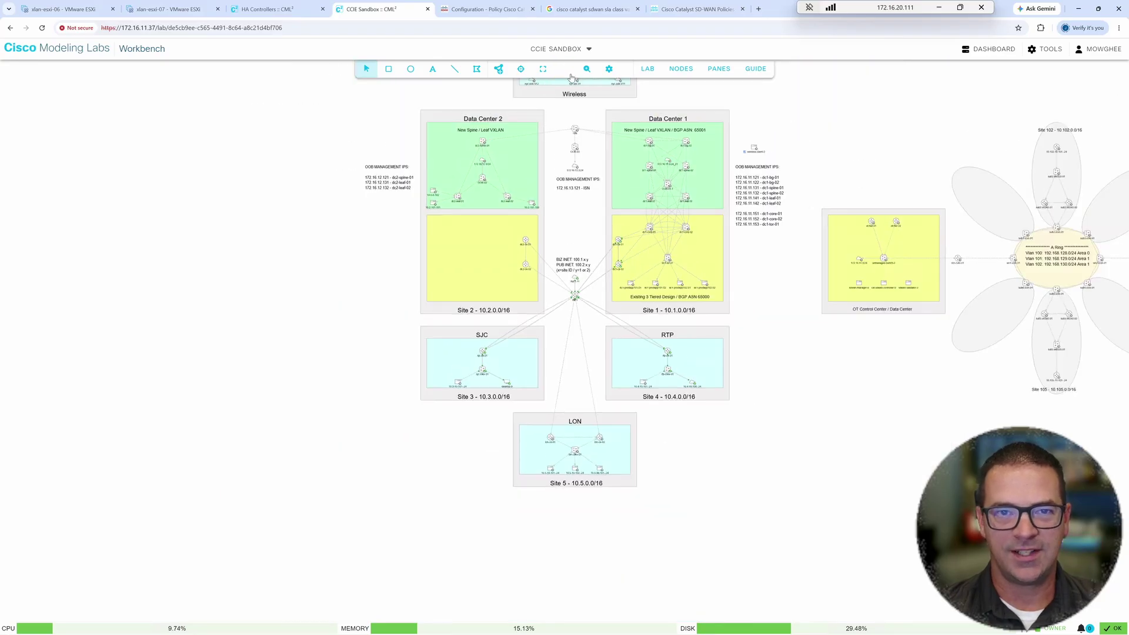
{"action": "left_click", "coordinate": [565, 69]}
{"action": "left_click", "coordinate": [565, 70]}
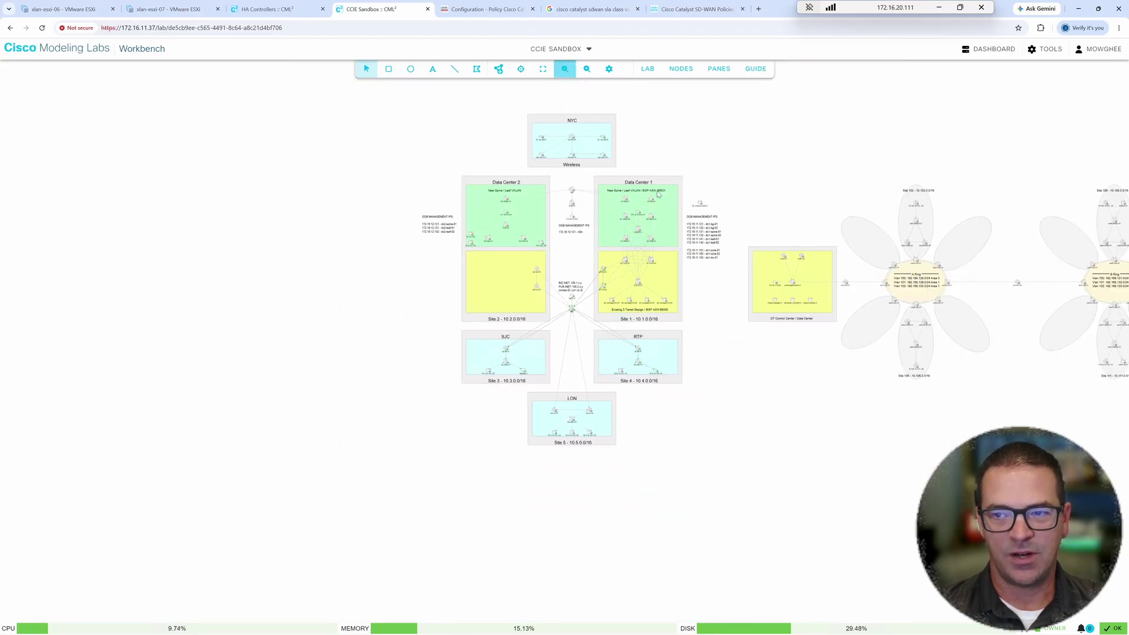
{"action": "left_click", "coordinate": [586, 70]}
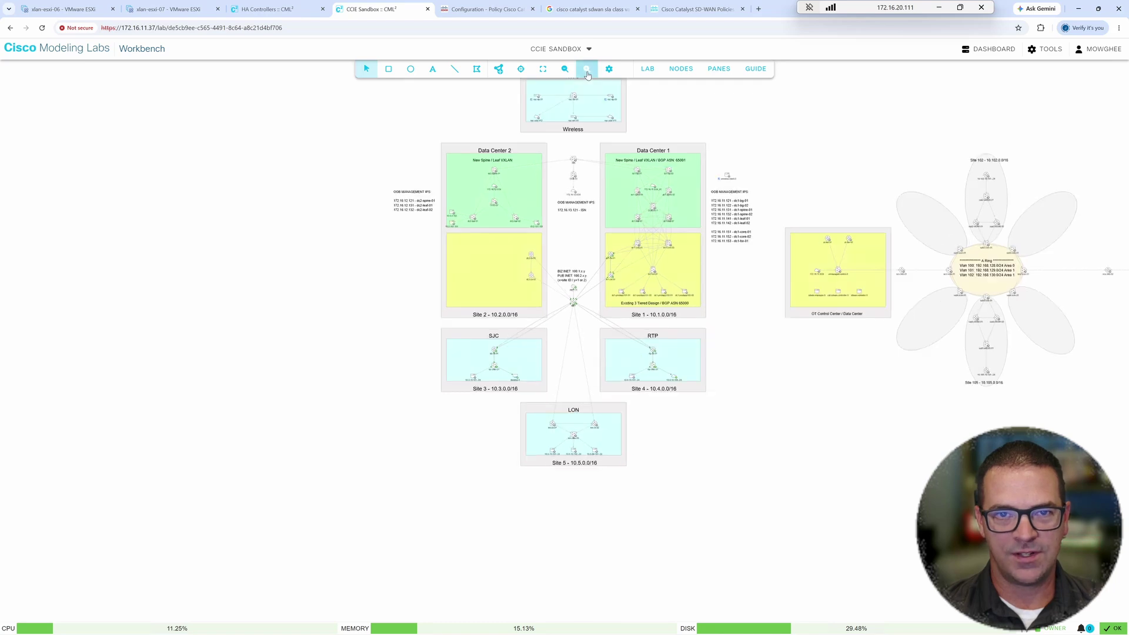
{"action": "left_click", "coordinate": [587, 69]}
{"action": "left_click", "coordinate": [587, 70]}
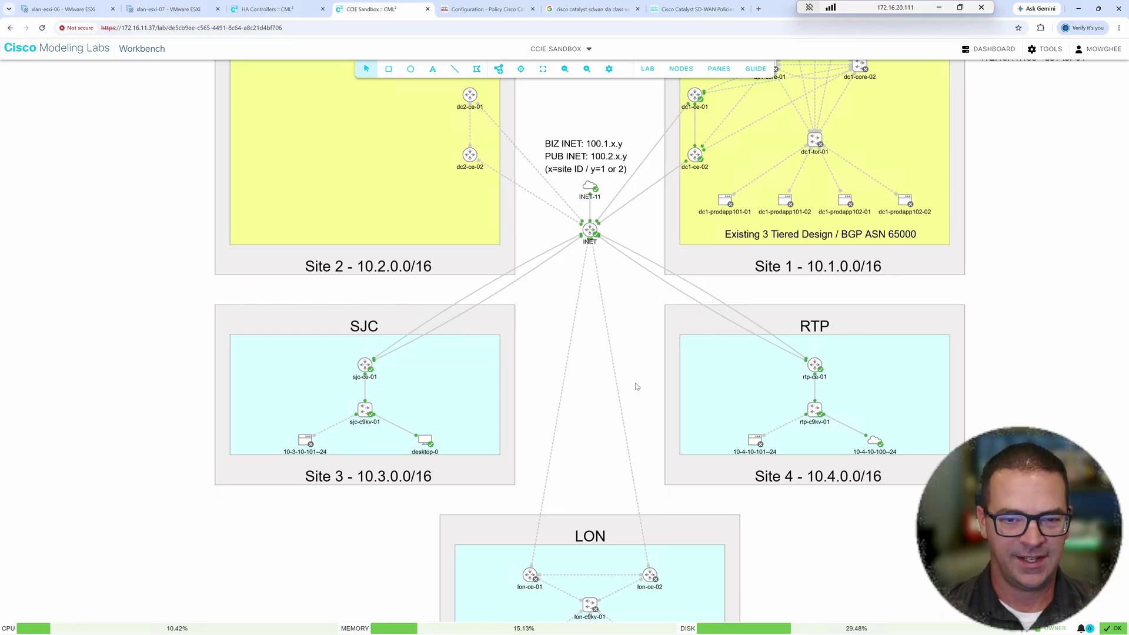
{"action": "right_click", "coordinate": [426, 447]}
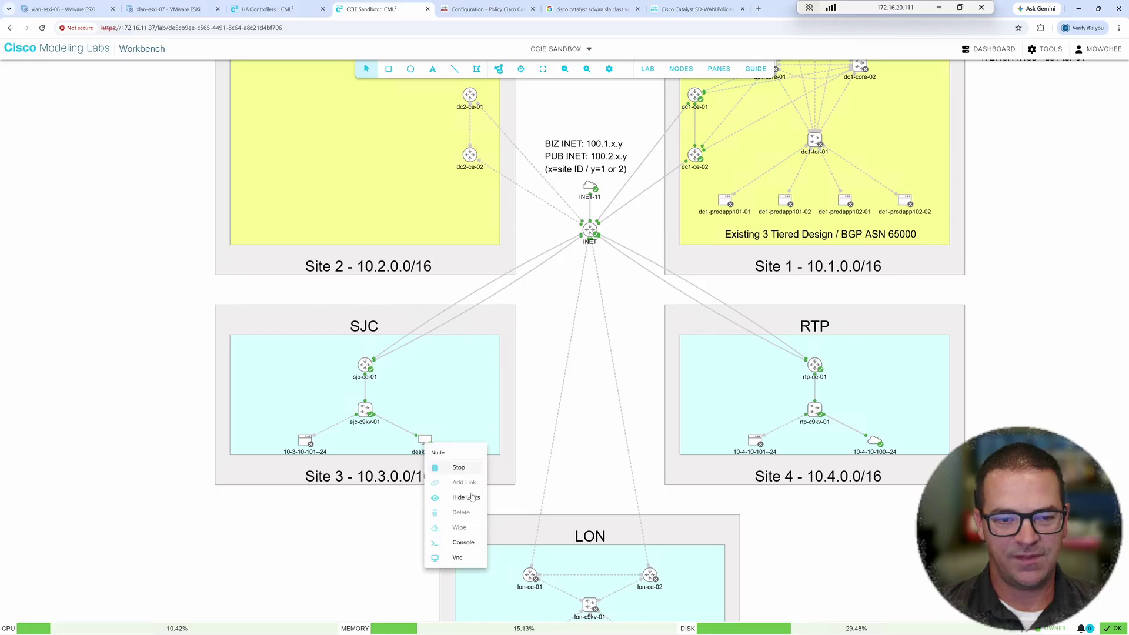
{"action": "left_click", "coordinate": [457, 558]}
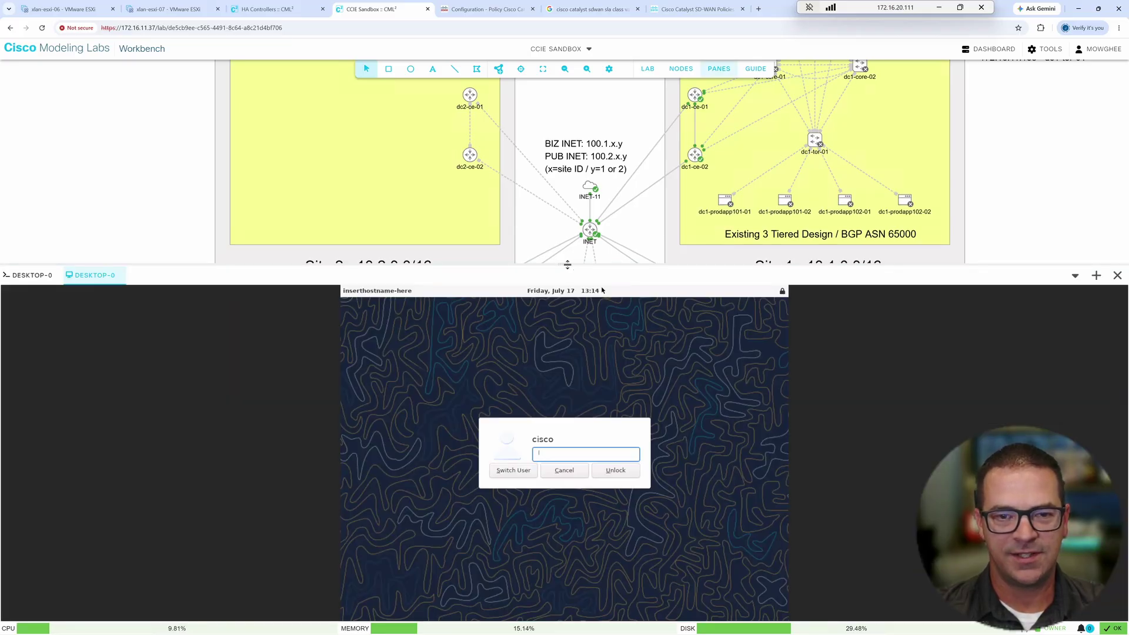
{"action": "left_click_drag", "start_coordinate": [570, 266], "coordinate": [559, 166]}
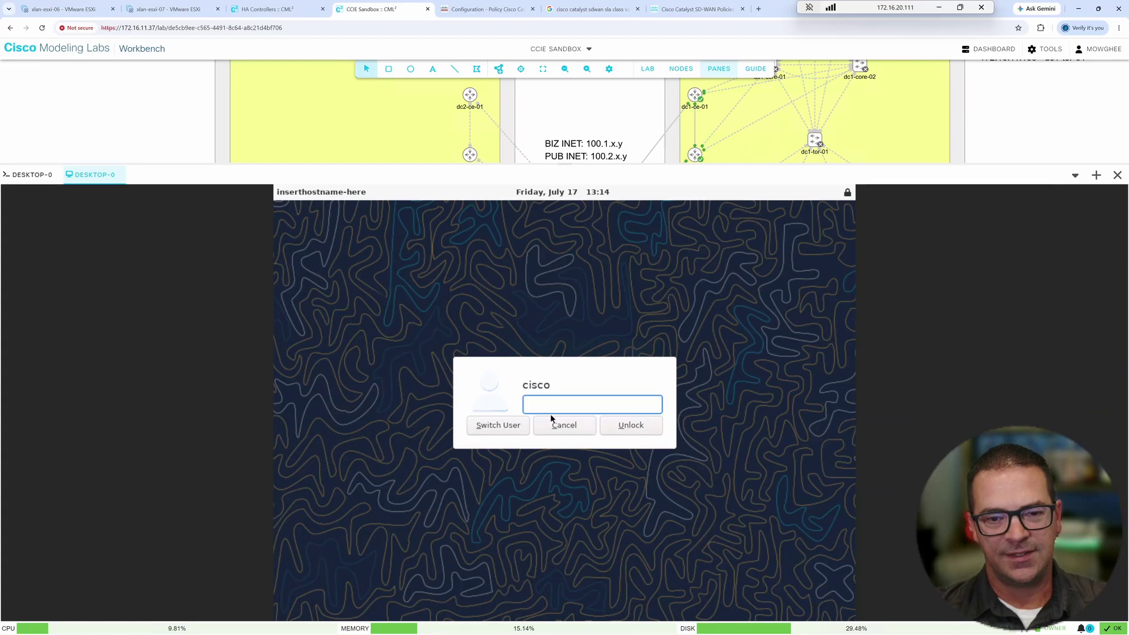
{"action": "type", "text": "cisco"}
{"action": "key", "text": "Return"}
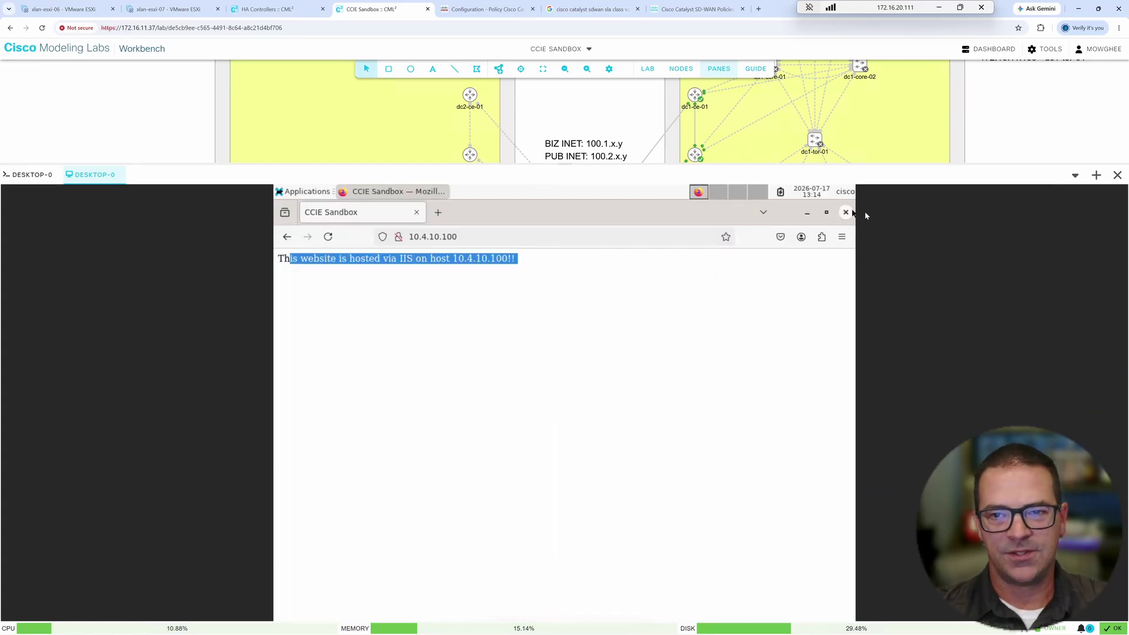
{"action": "left_click", "coordinate": [846, 213]}
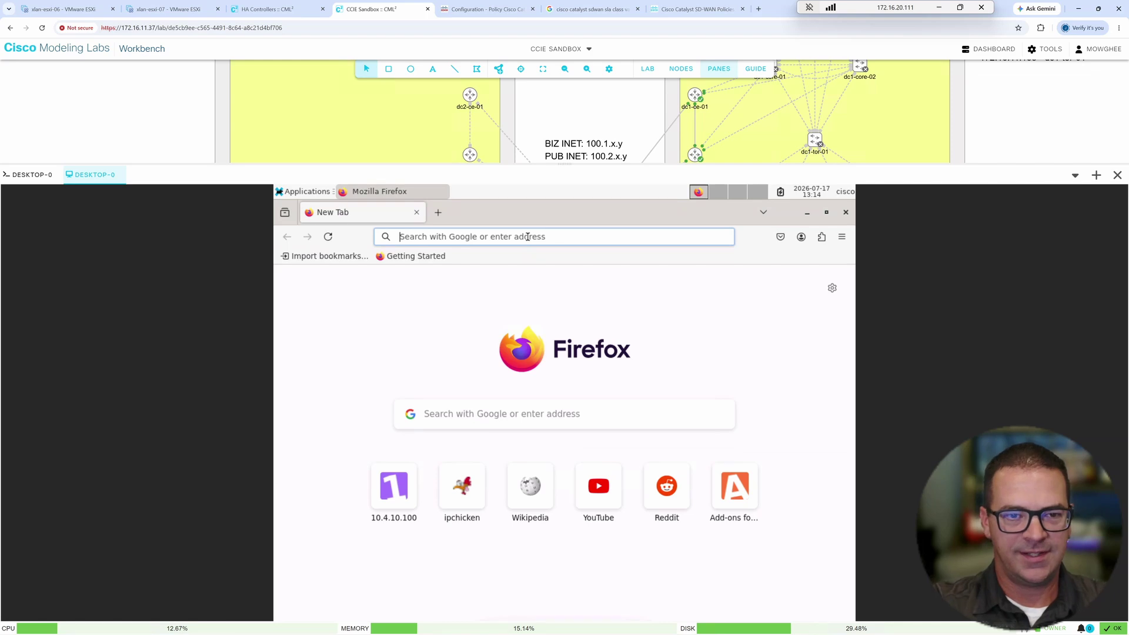
{"action": "type", "text": "10.4.10.100/"}
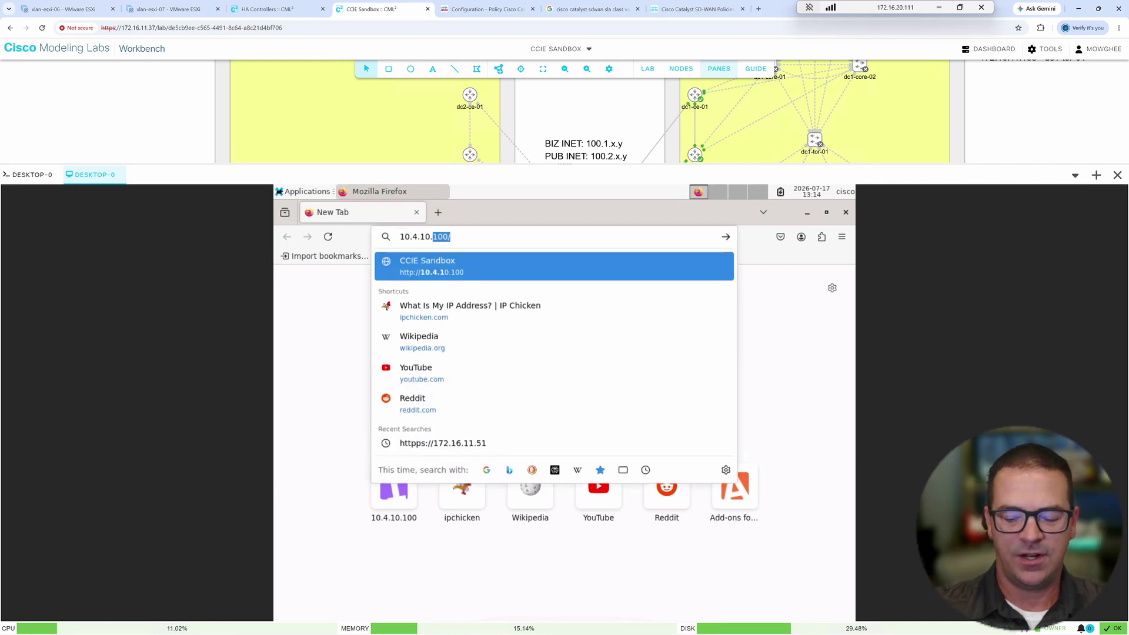
{"action": "key", "text": "Return"}
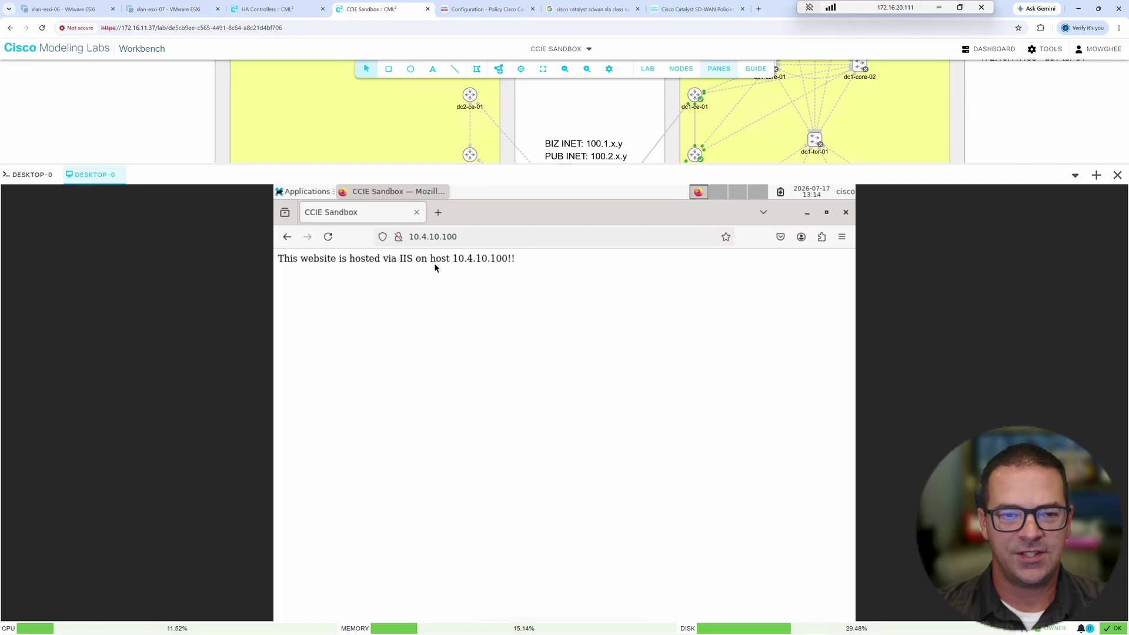
{"action": "left_click_drag", "start_coordinate": [365, 264], "coordinate": [517, 267]}
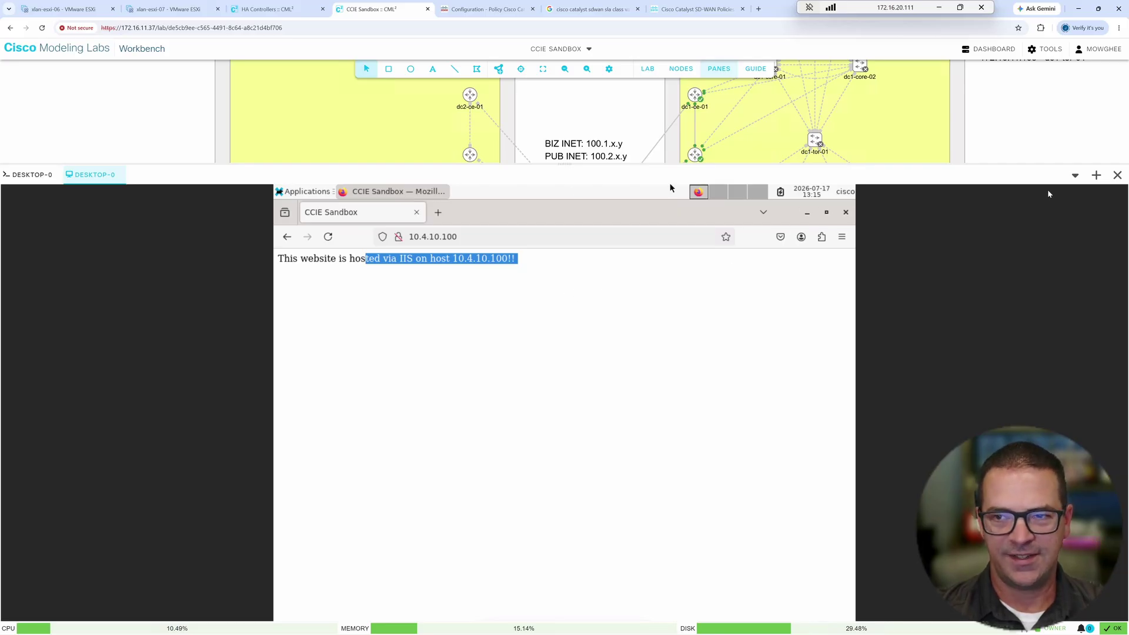
{"action": "left_click", "coordinate": [1115, 176]}
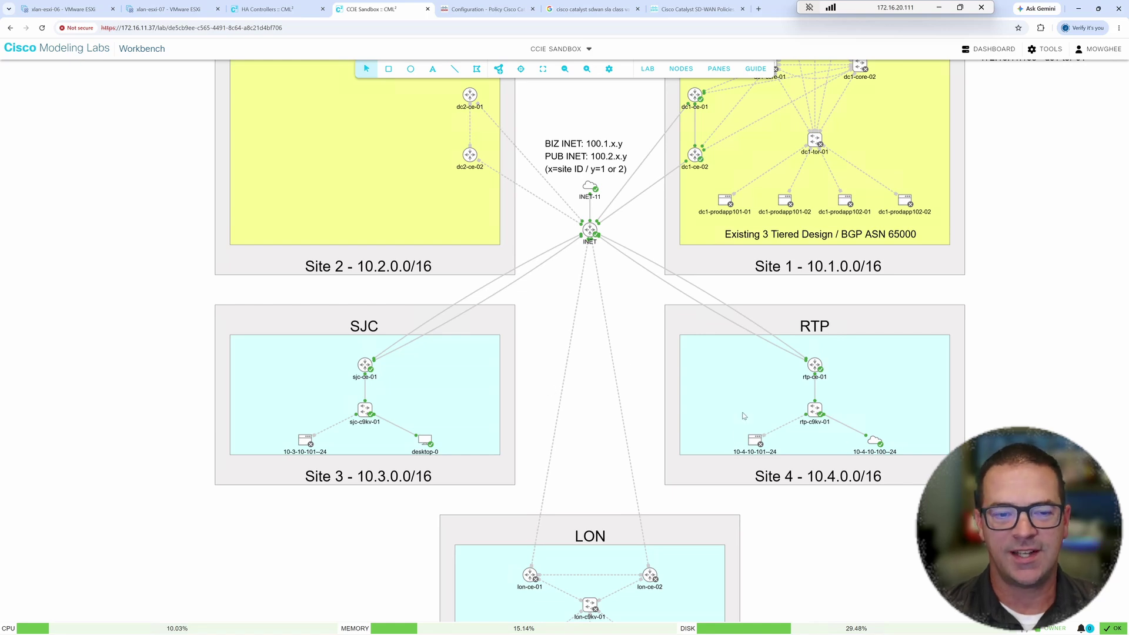
{"action": "left_click", "coordinate": [590, 373]}
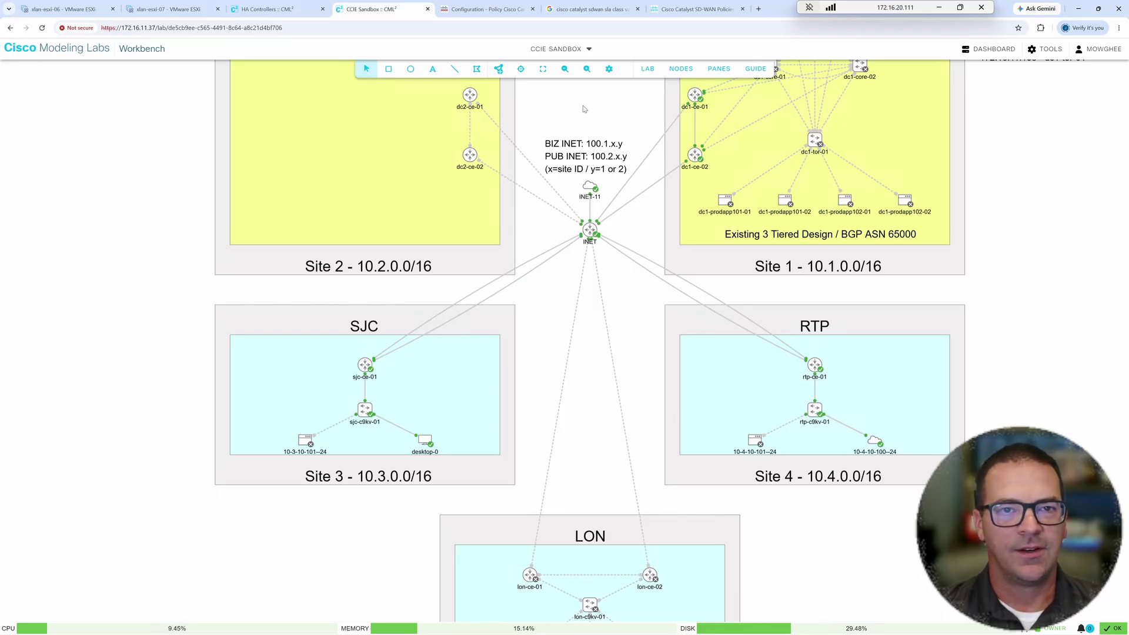
- Open the sjc-ce-01 device dashboard from Monitor > Devices, sorted by Reachability
{"action": "left_click", "coordinate": [489, 9]}
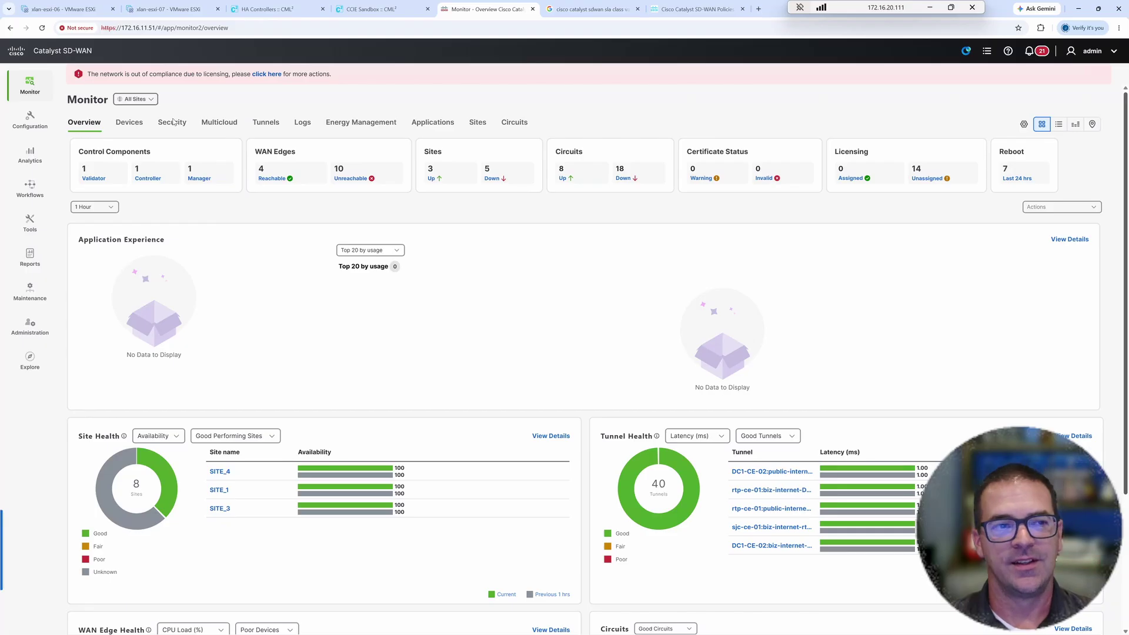
{"action": "left_click", "coordinate": [28, 83]}
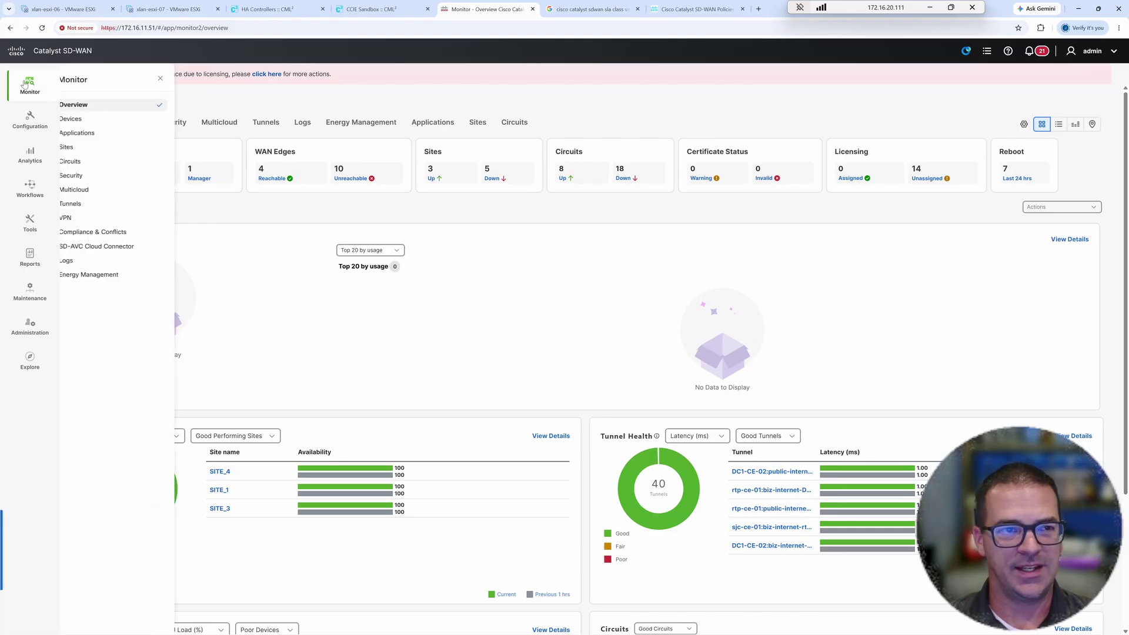
{"action": "left_click", "coordinate": [85, 118]}
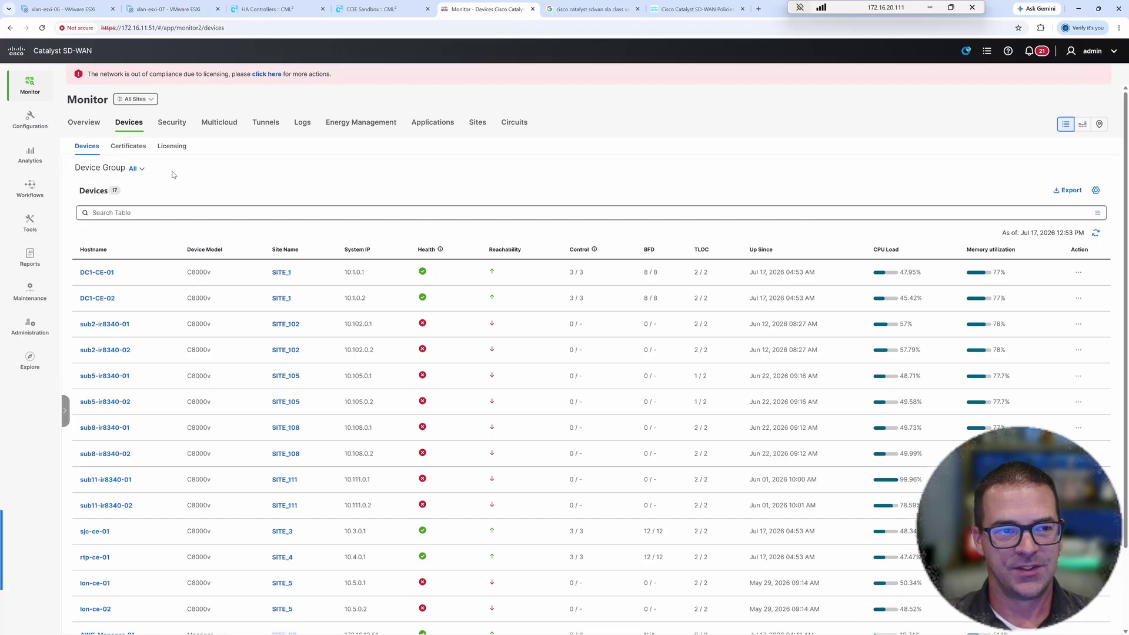
{"action": "left_click", "coordinate": [510, 252]}
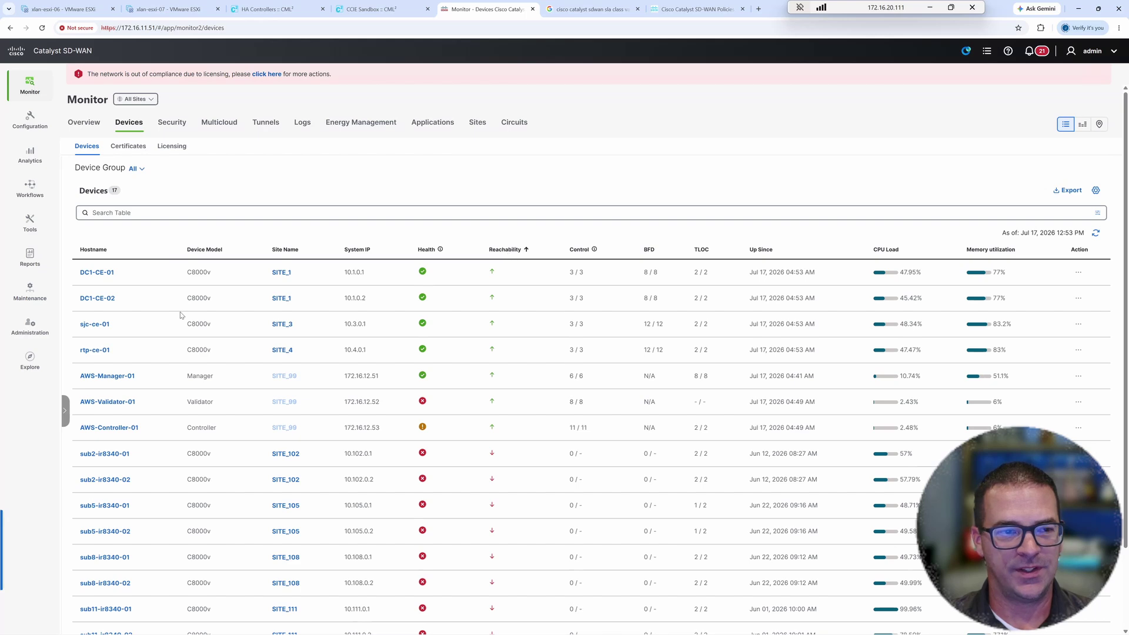
{"action": "triple_click", "coordinate": [91, 329]}
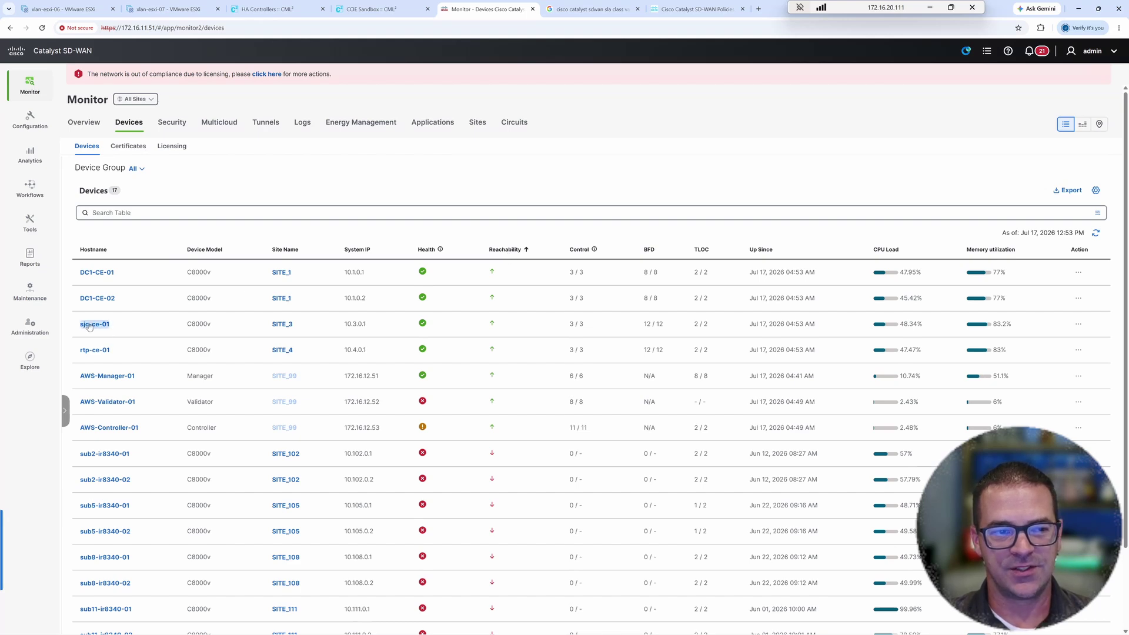
{"action": "left_click", "coordinate": [95, 324]}
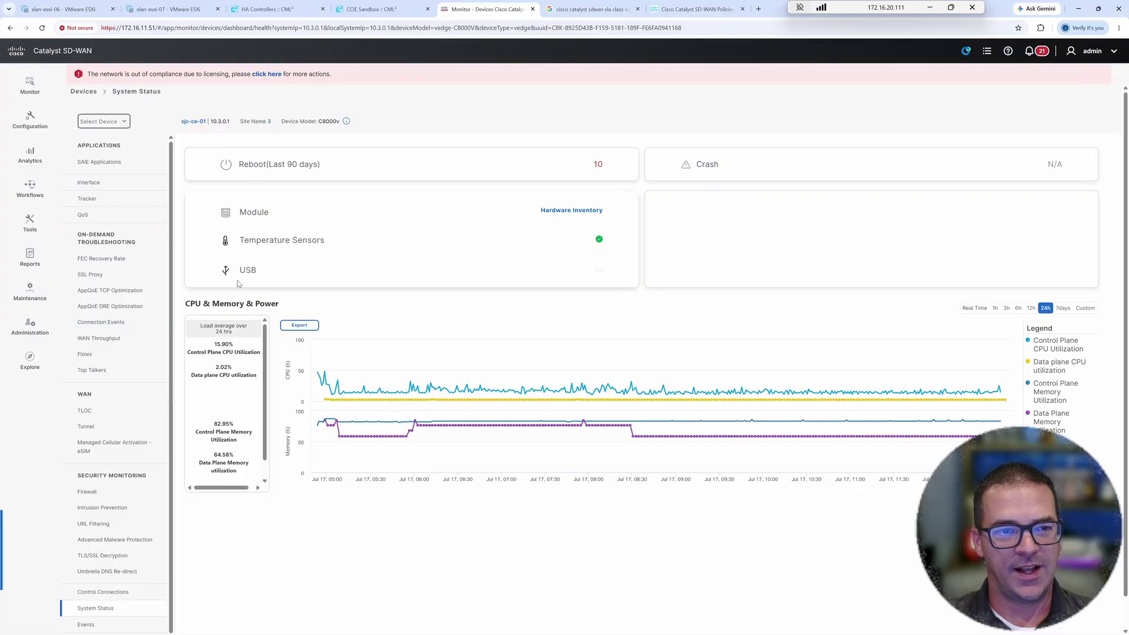
- Open the Simulate Flows tool from the device's Troubleshooting section
{"action": "scroll", "coordinate": [118, 300], "scroll_direction": "down", "scroll_amount": 1}
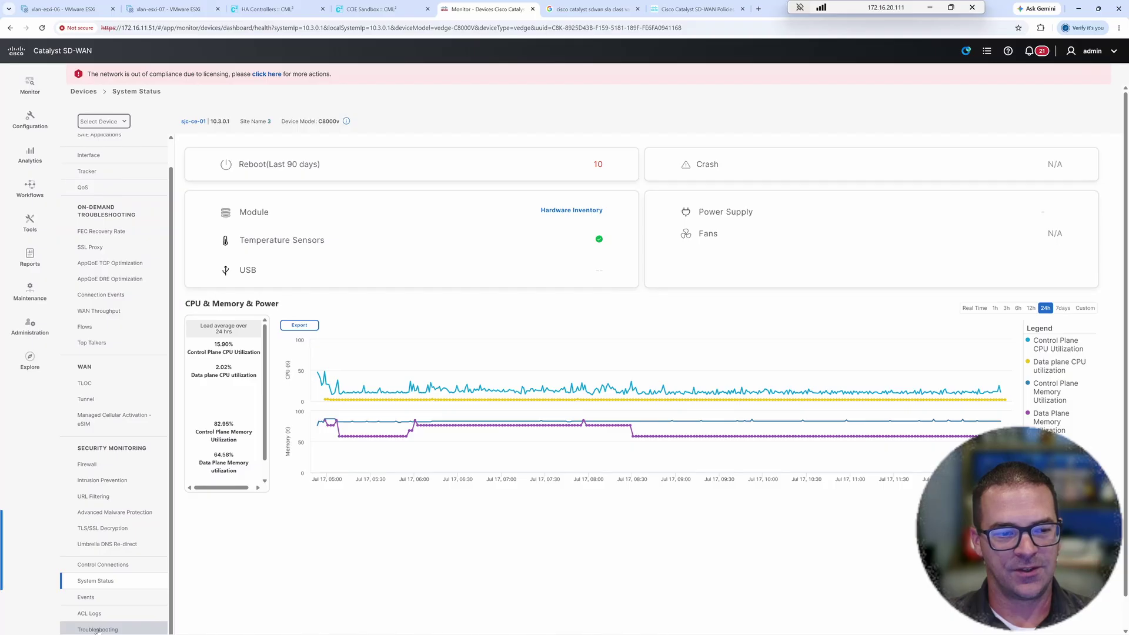
{"action": "mouse_move", "coordinate": [103, 634]}
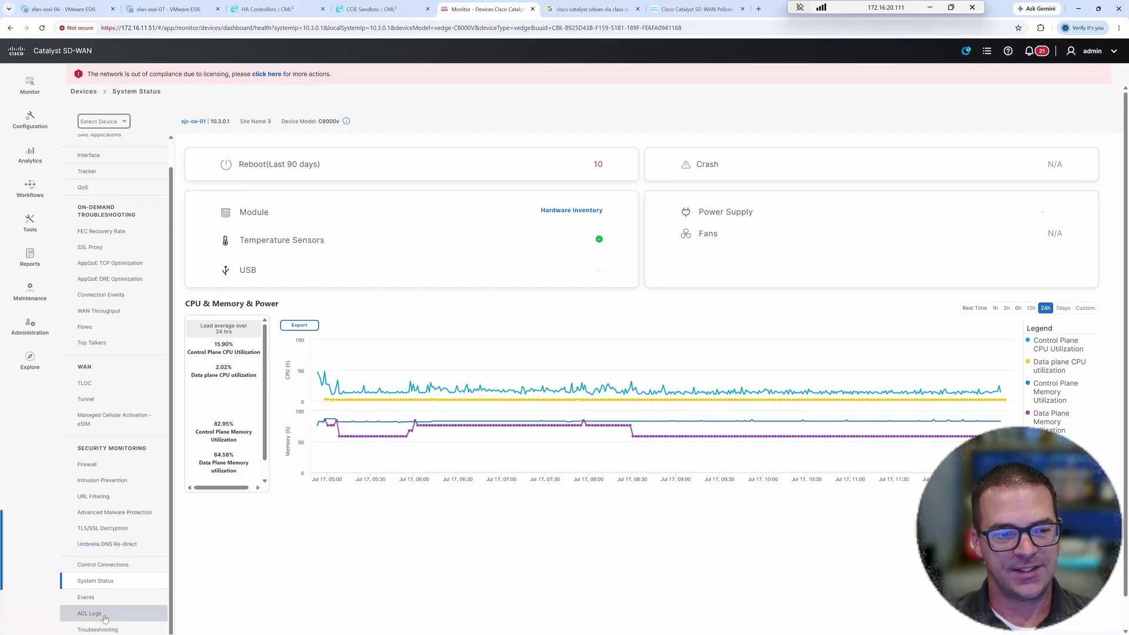
{"action": "left_click", "coordinate": [98, 629]}
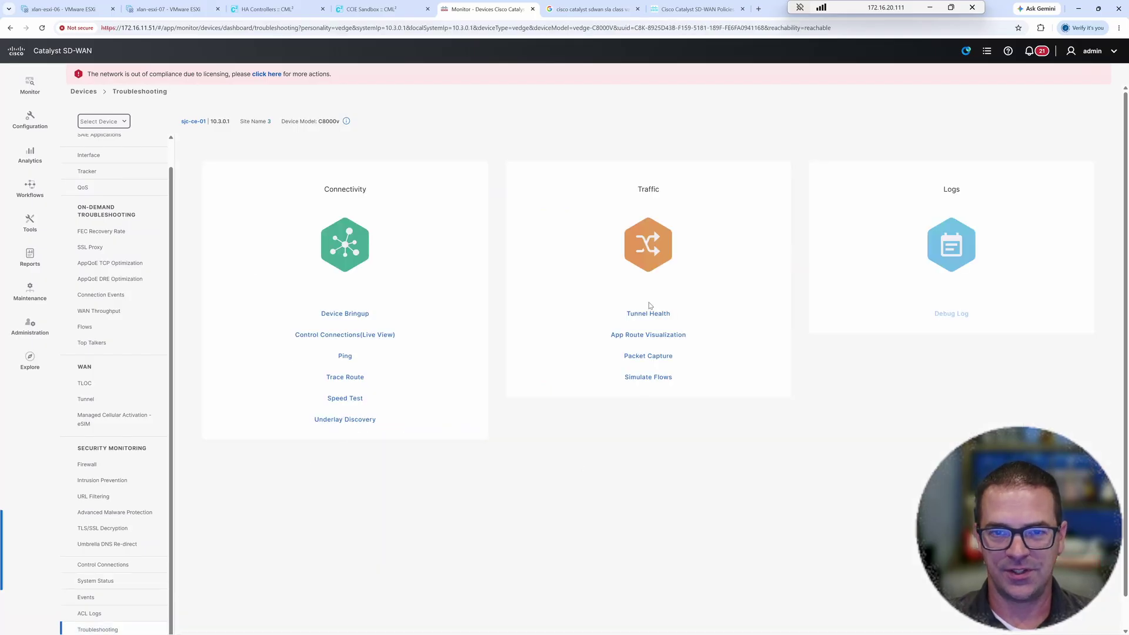
{"action": "left_click", "coordinate": [649, 381]}
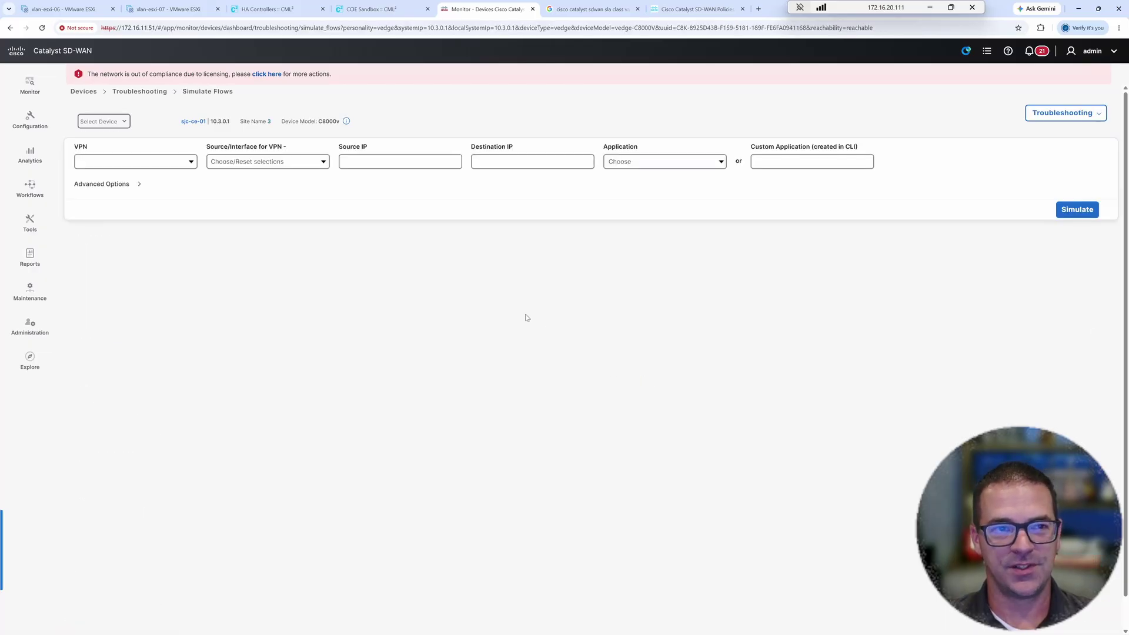
- Set VPN 103, source GigabitEthernet3.103 and destination 10.4.10.100 for the simulation
{"action": "left_click", "coordinate": [191, 162]}
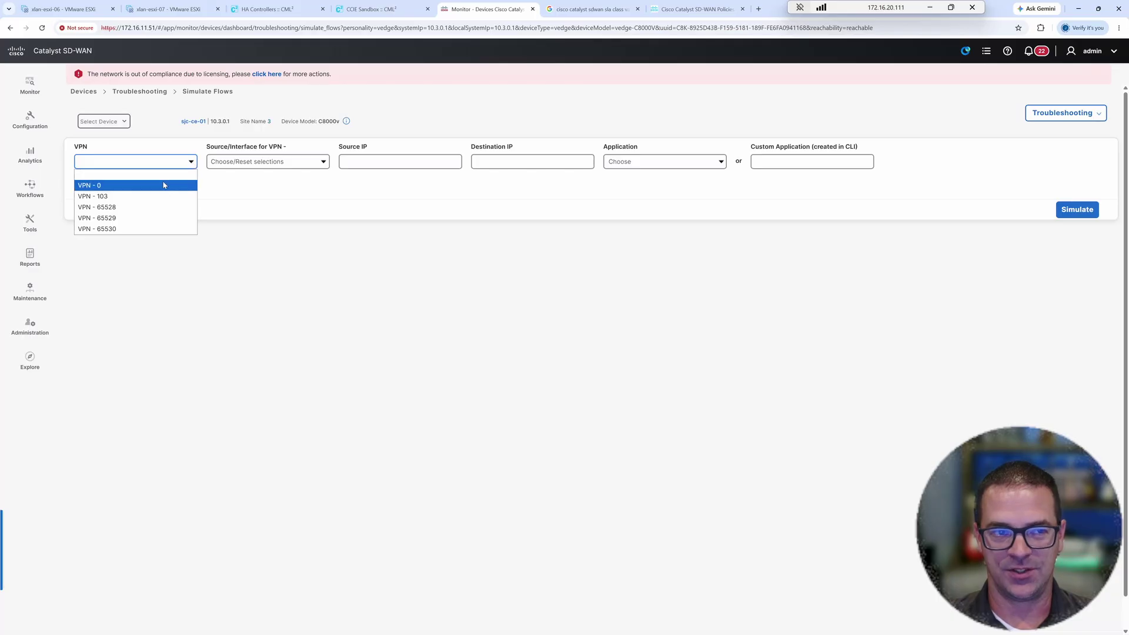
{"action": "left_click", "coordinate": [165, 196]}
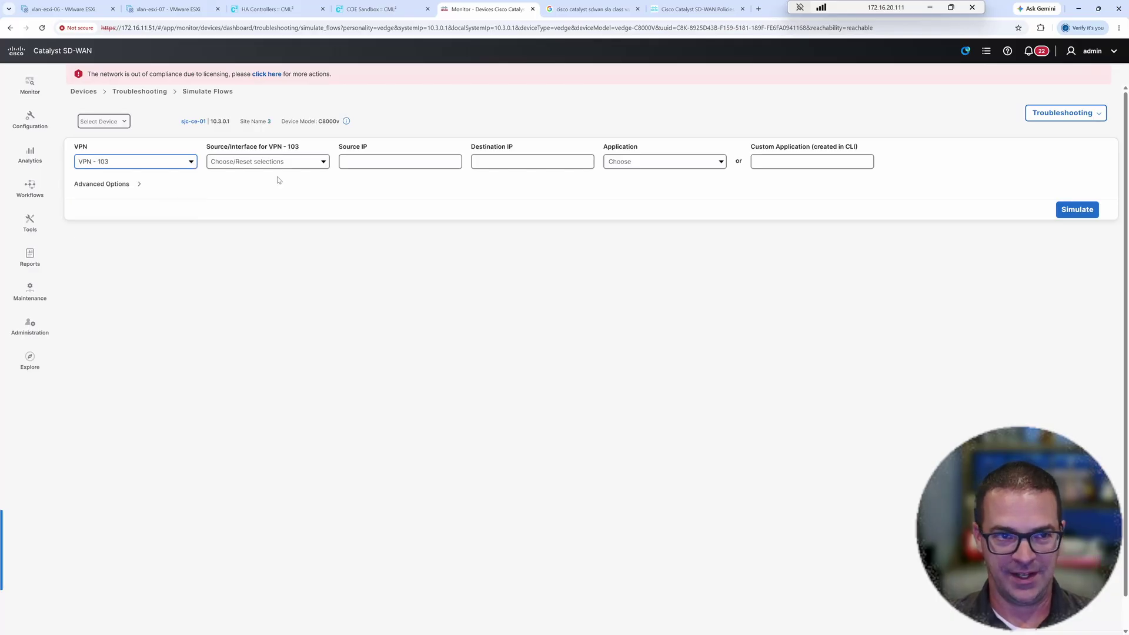
{"action": "left_click", "coordinate": [319, 163]}
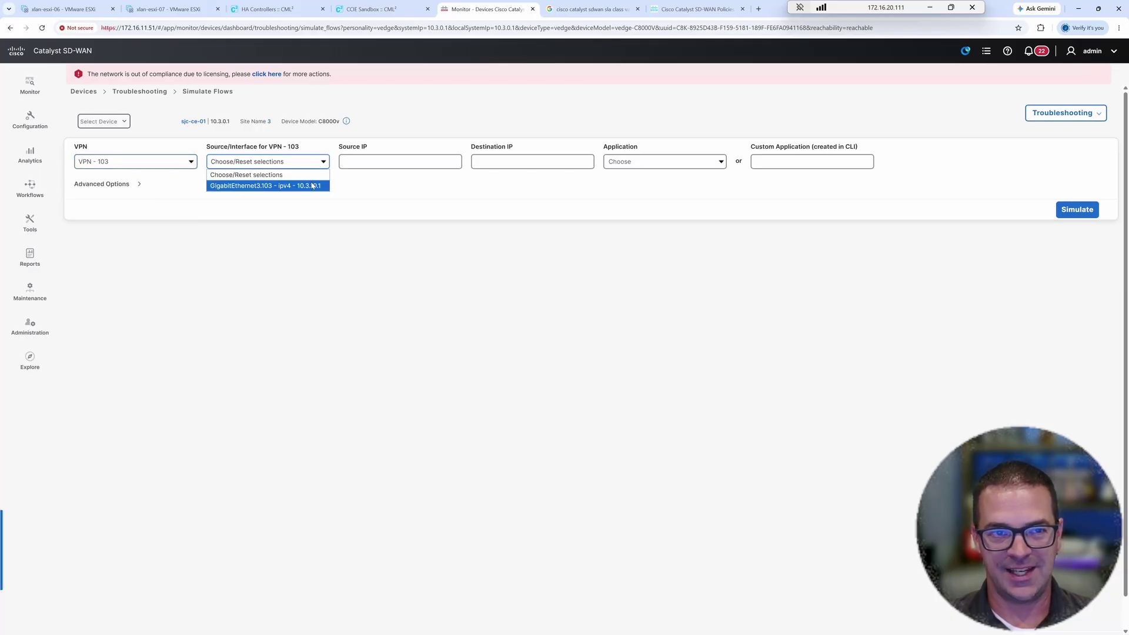
{"action": "left_click", "coordinate": [316, 185]}
{"action": "left_click", "coordinate": [493, 160]}
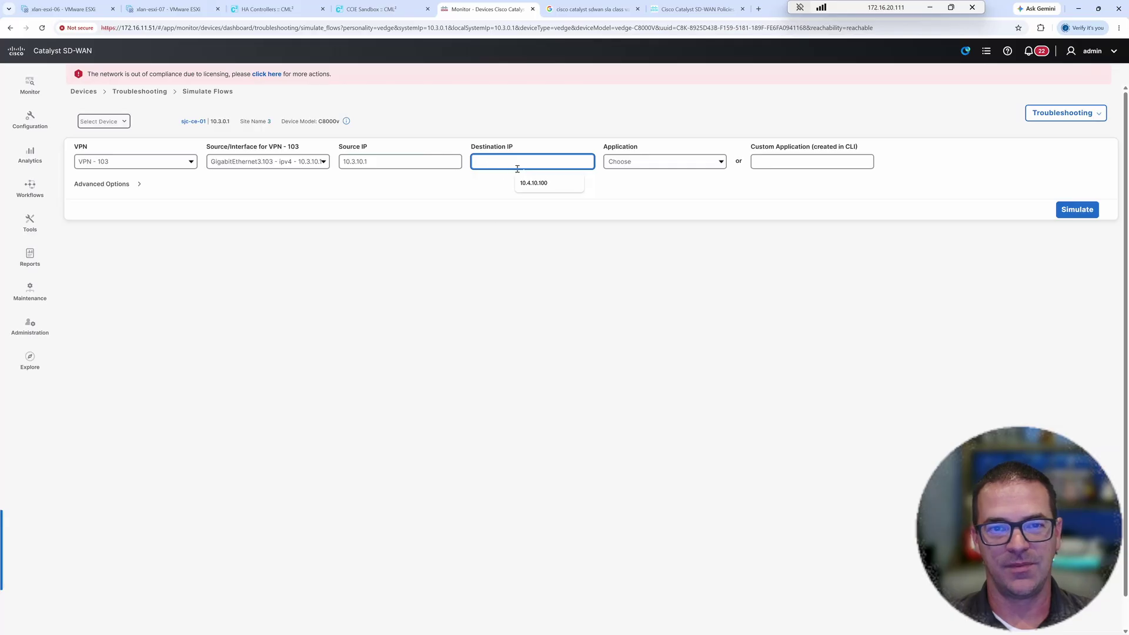
{"action": "left_click", "coordinate": [533, 182]}
- Choose http as the simulated application, correcting the 'hhtp' typo
{"action": "left_click", "coordinate": [619, 167]}
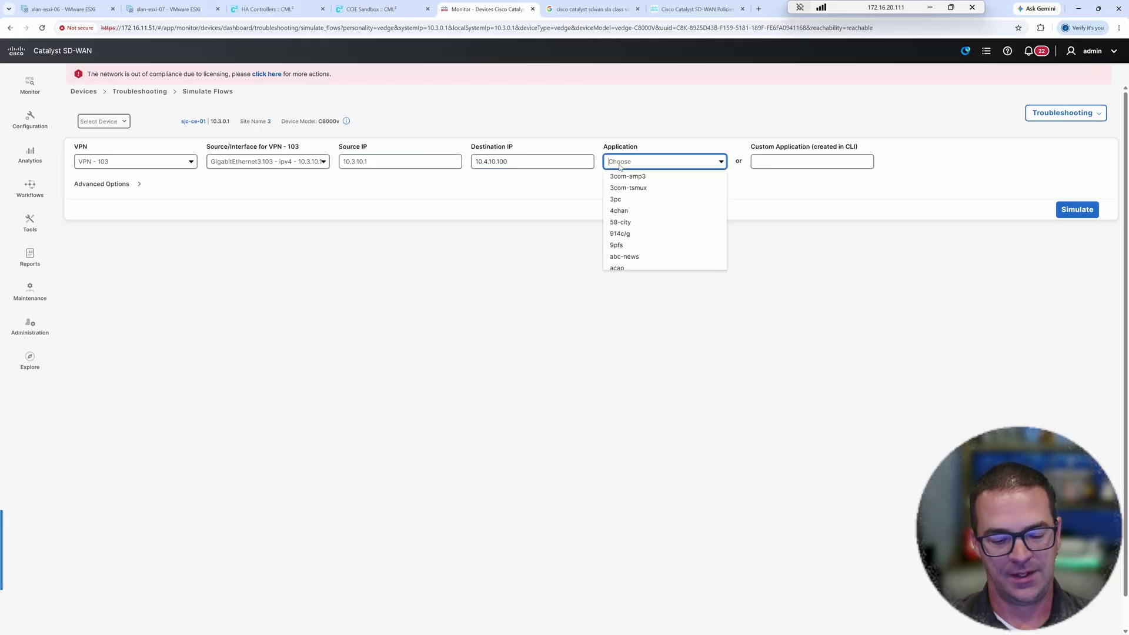
{"action": "type", "text": "hhtp"}
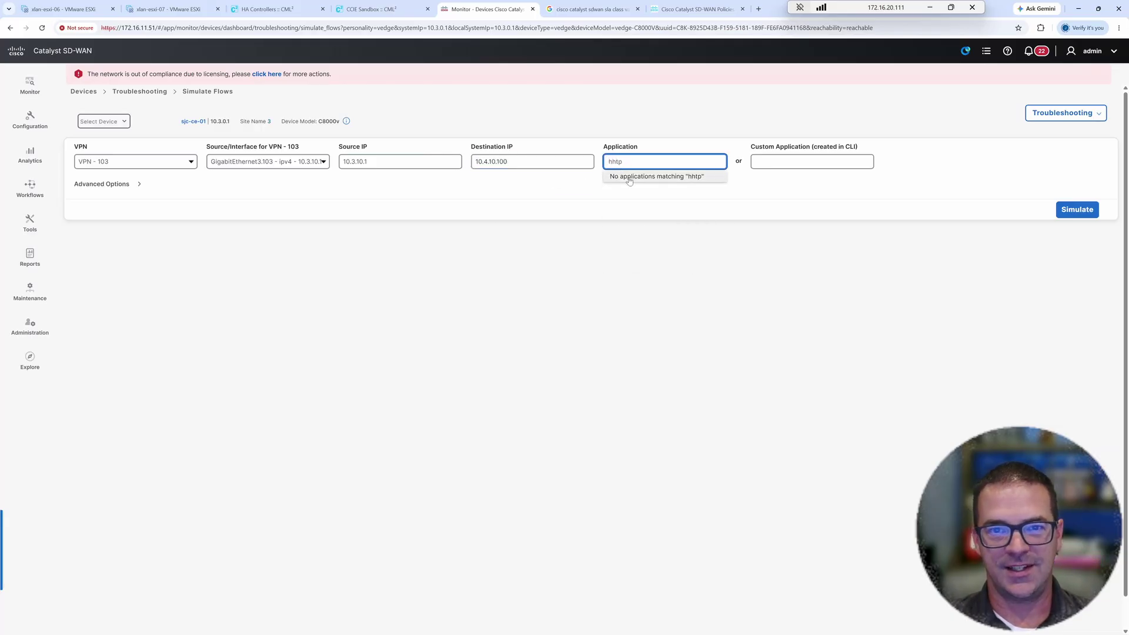
{"action": "left_click", "coordinate": [637, 164]}
{"action": "key", "text": "BackSpace"}
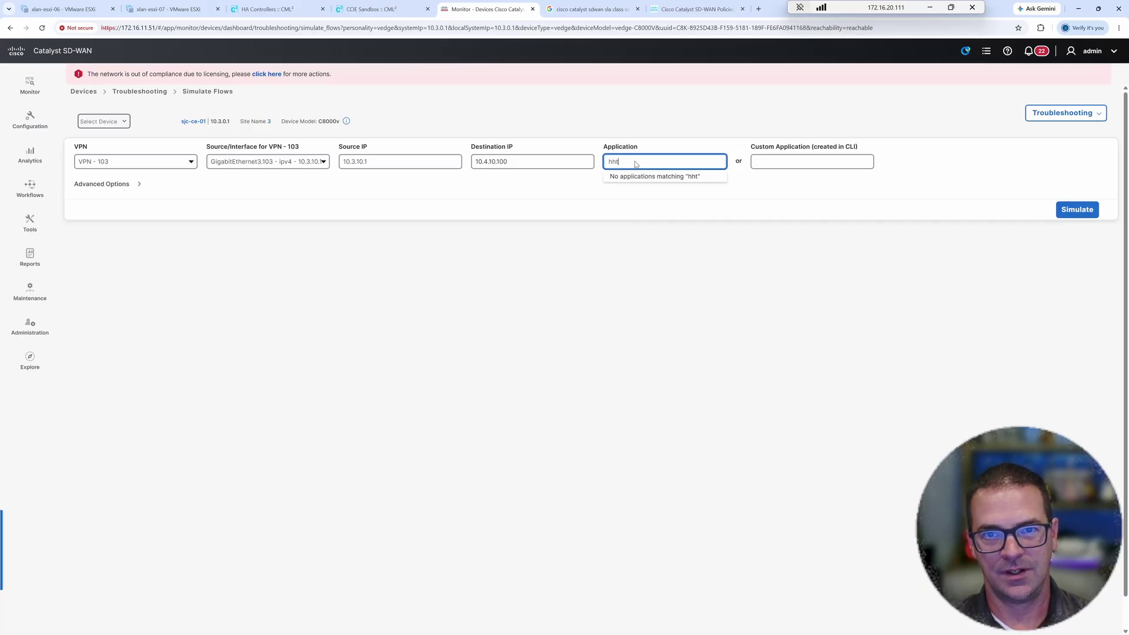
{"action": "key", "text": "BackSpace"}
{"action": "key", "text": "BackSpace"}
{"action": "key", "text": "BackSpace"}
{"action": "type", "text": "htt"}
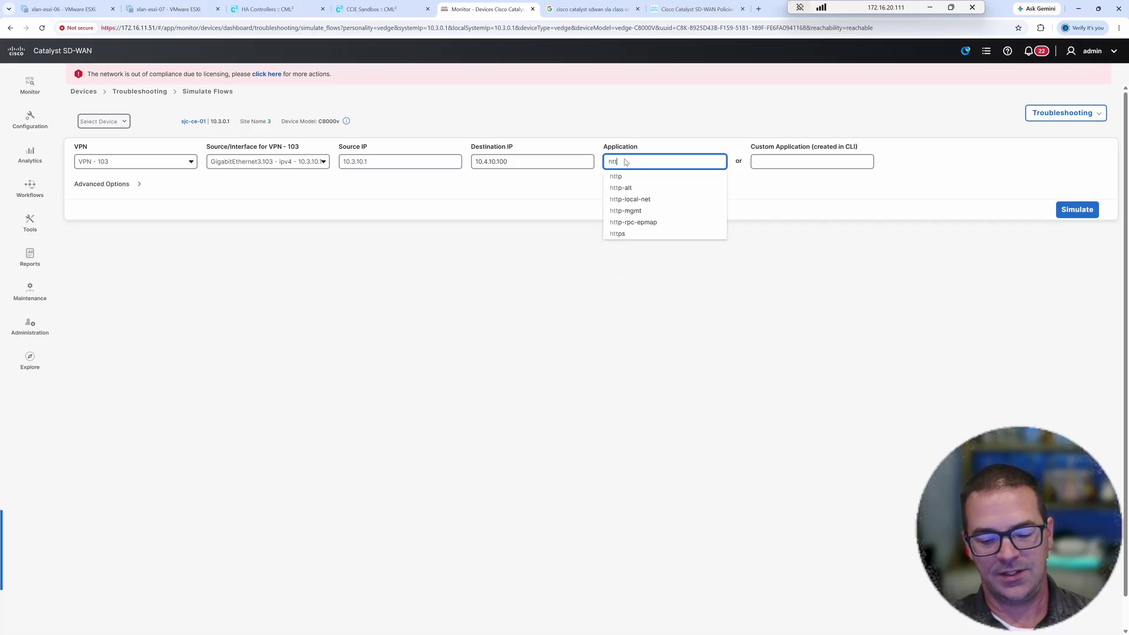
{"action": "type", "text": "p"}
{"action": "left_click", "coordinate": [615, 177]}
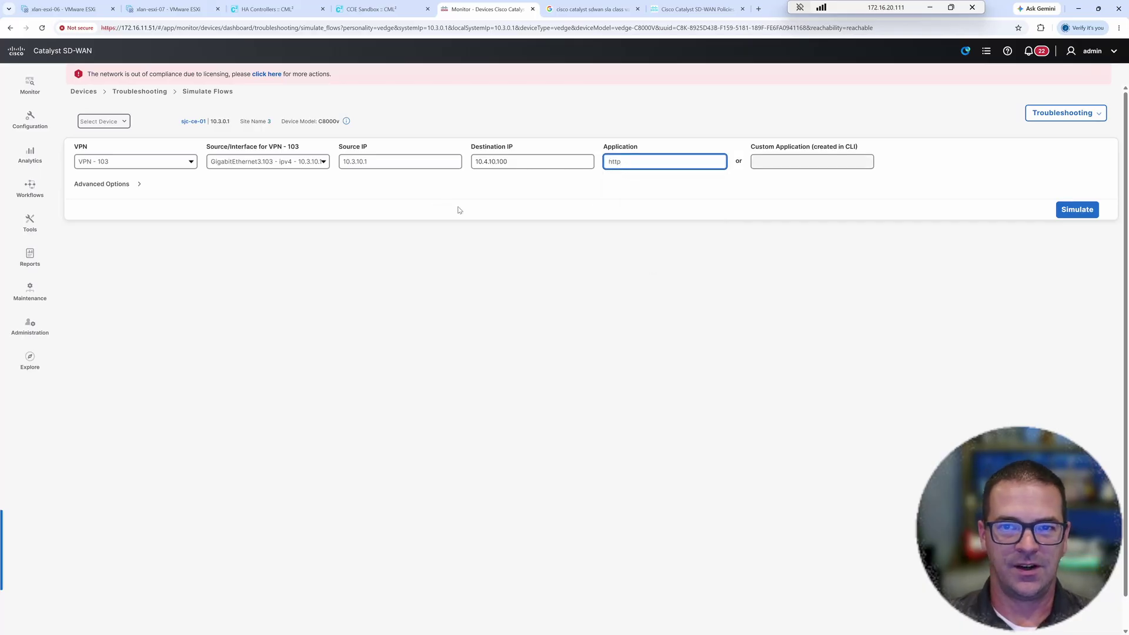
{"action": "left_click", "coordinate": [586, 248]}
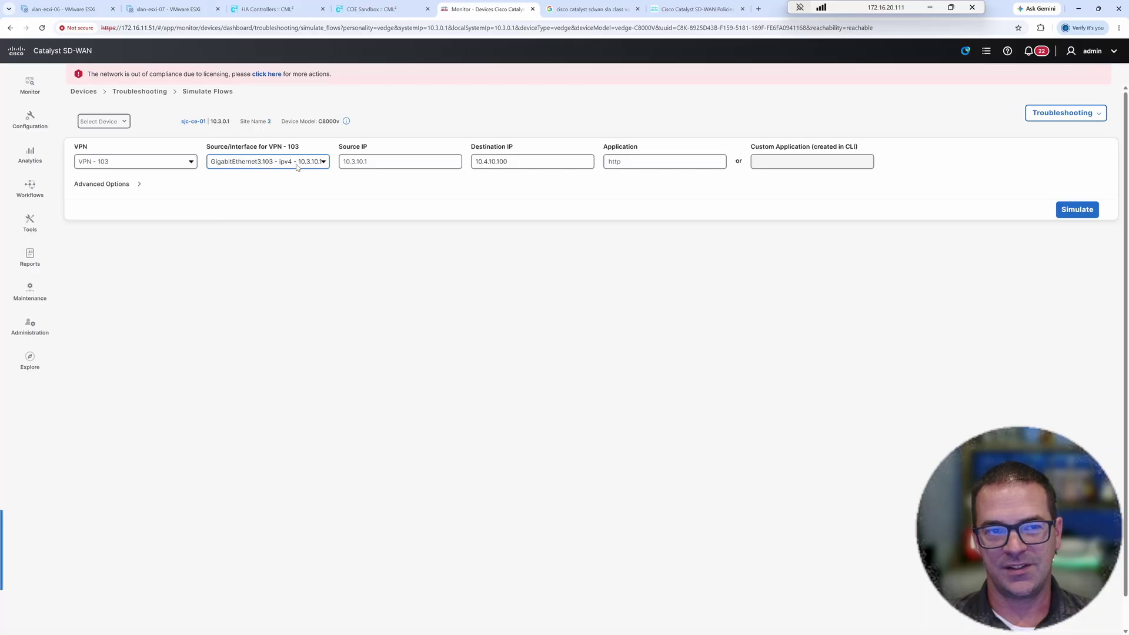
- Check the source, destination and app, set Advanced Options to Tunnel, and run Simulate
{"action": "double_click", "coordinate": [381, 163]}
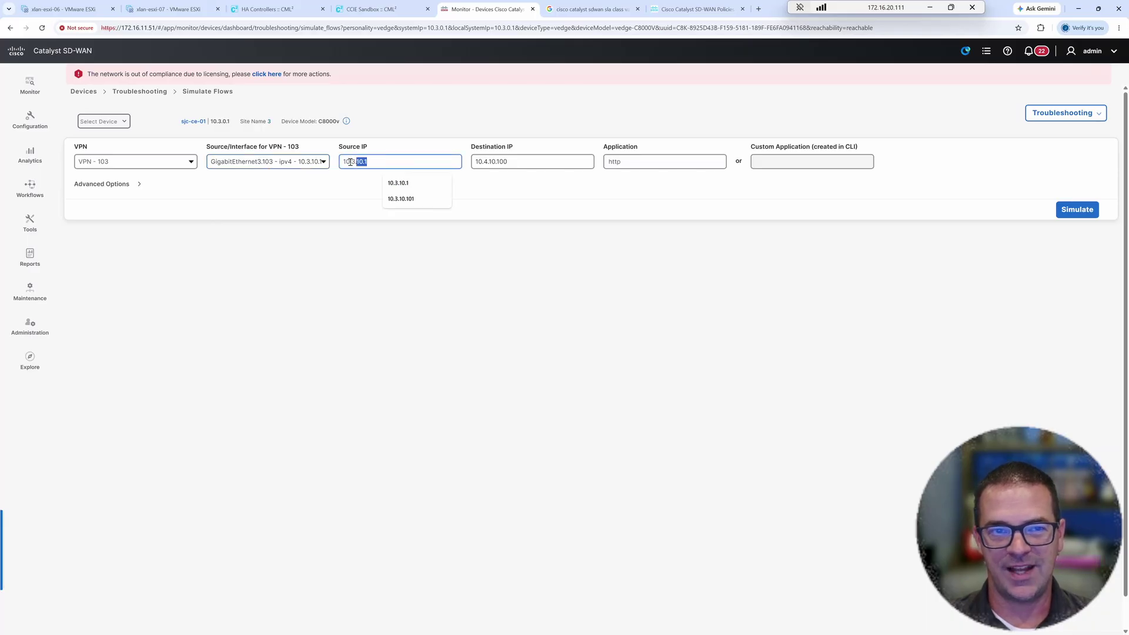
{"action": "double_click", "coordinate": [505, 163]}
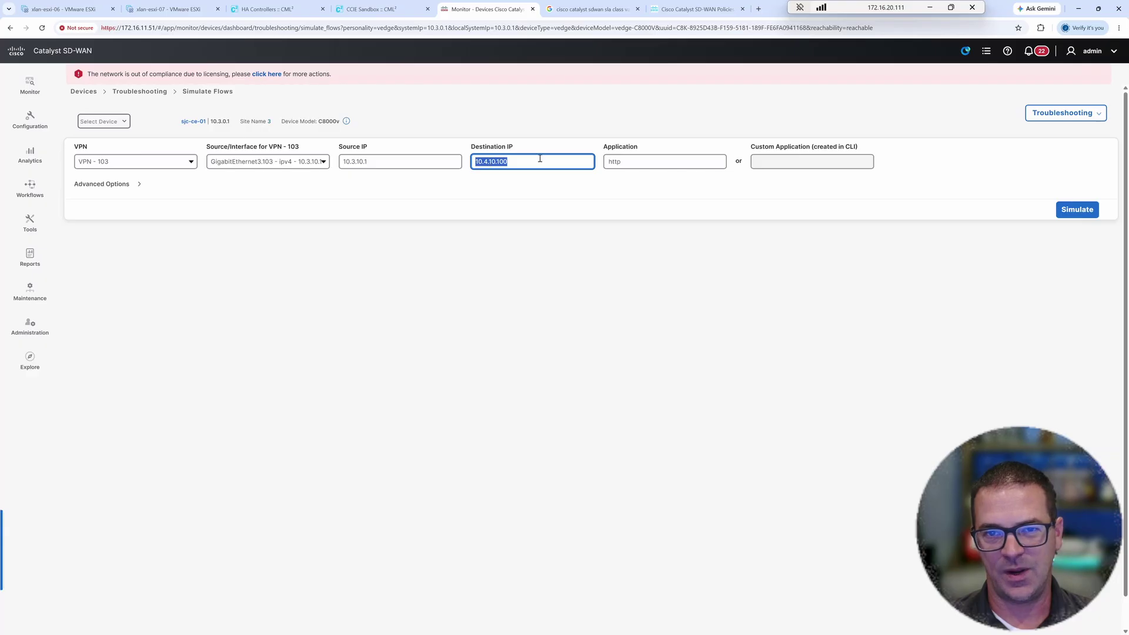
{"action": "left_click", "coordinate": [628, 163]}
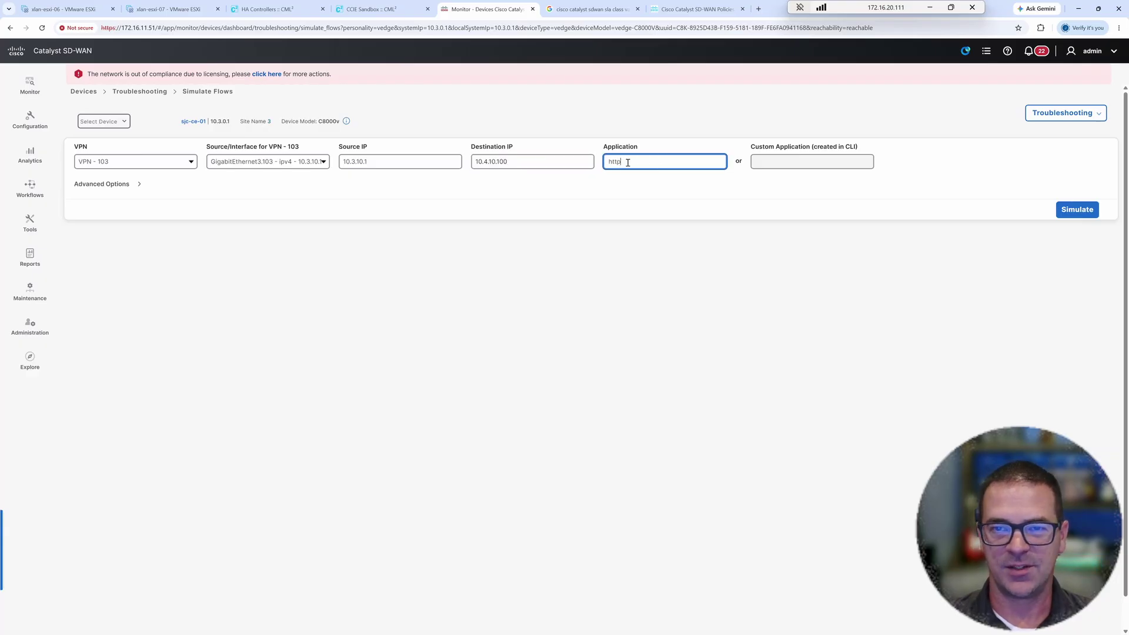
{"action": "left_click", "coordinate": [128, 186]}
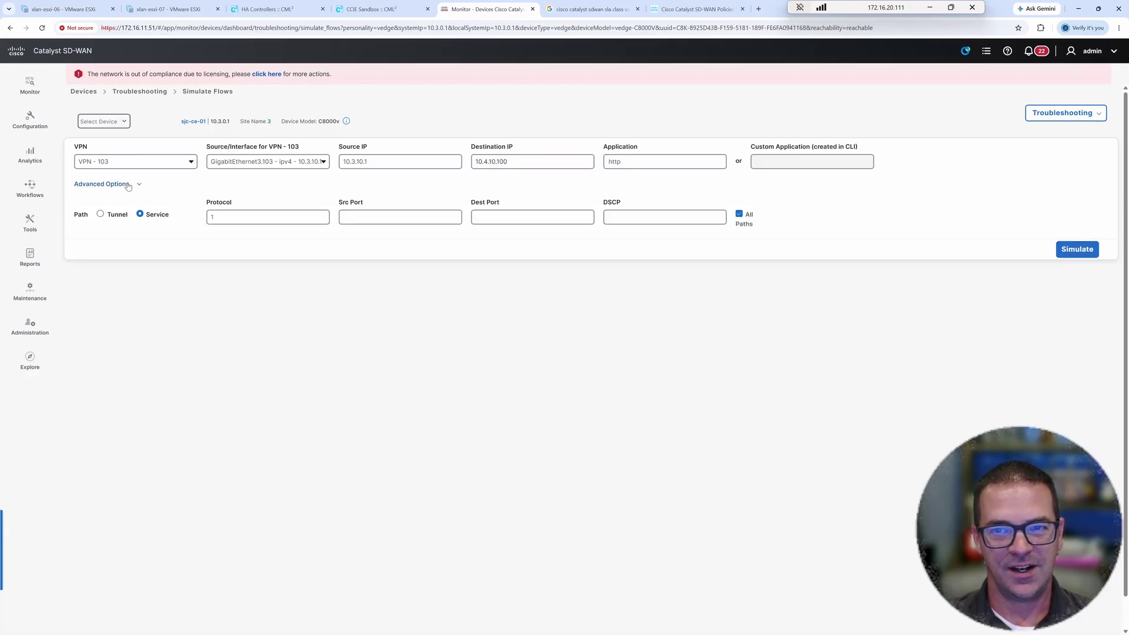
{"action": "left_click", "coordinate": [100, 215]}
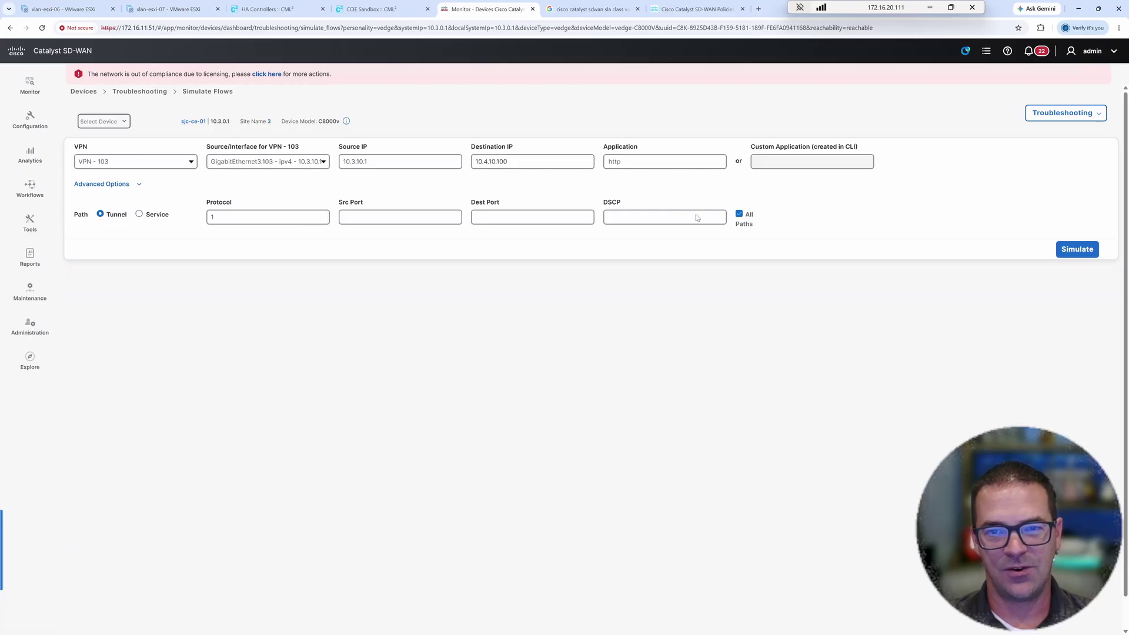
{"action": "left_click", "coordinate": [1087, 250]}
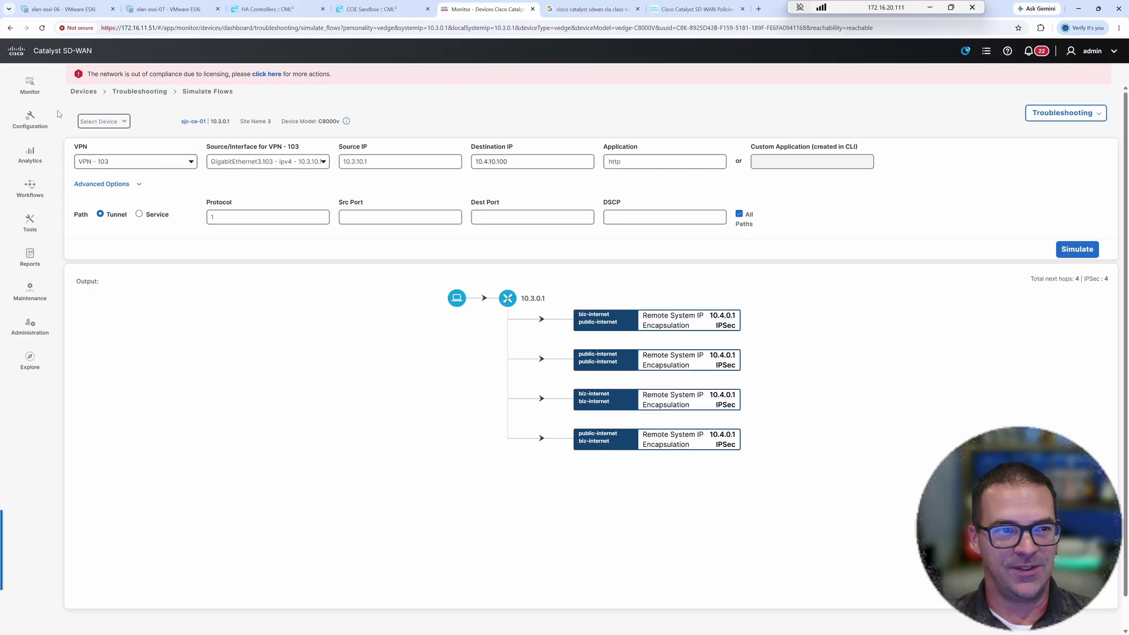
- Open Configuration > Policy Groups on the empty Application Priority & SLA tab
{"action": "left_click", "coordinate": [29, 116]}
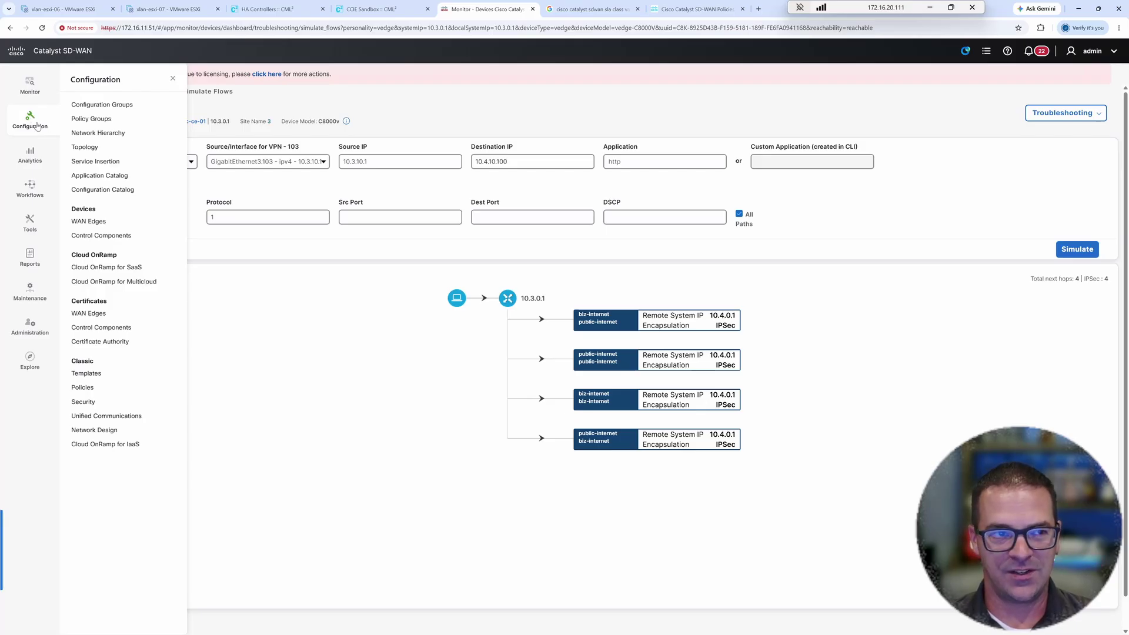
{"action": "left_click", "coordinate": [100, 122]}
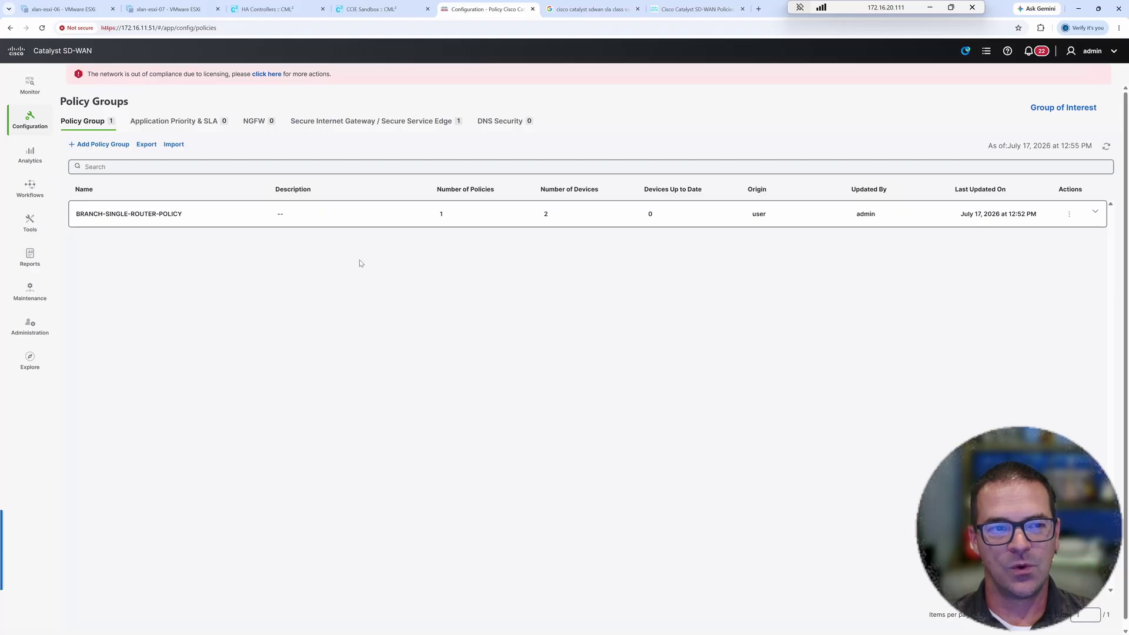
{"action": "left_click", "coordinate": [173, 124]}
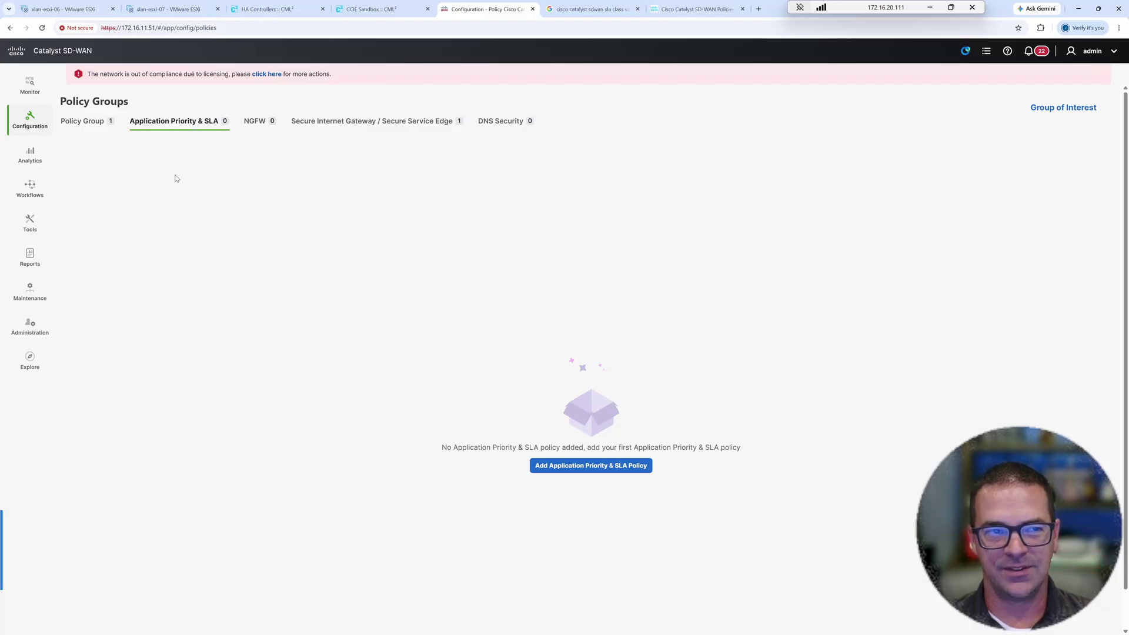
{"action": "left_click", "coordinate": [88, 123]}
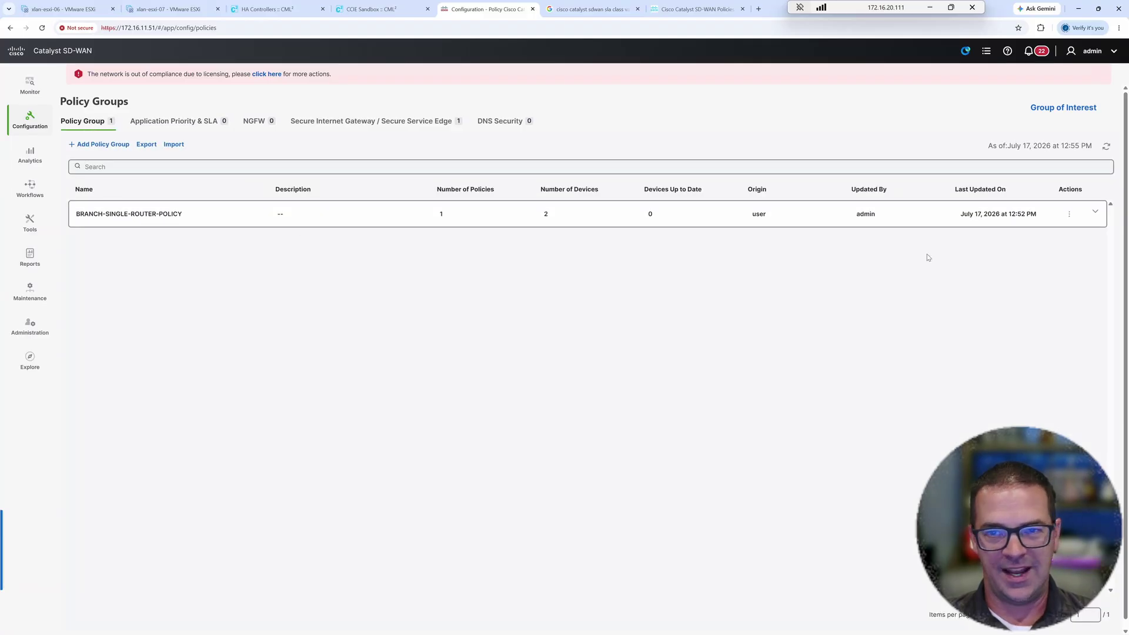
{"action": "left_click", "coordinate": [1095, 212]}
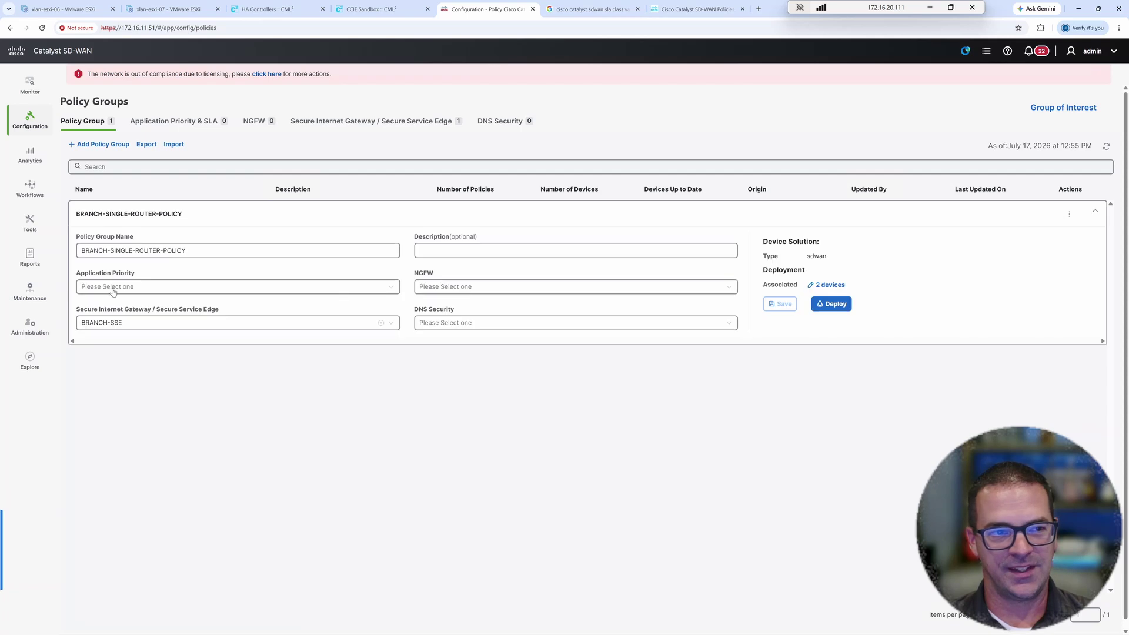
{"action": "left_click_drag", "start_coordinate": [85, 274], "coordinate": [143, 274]}
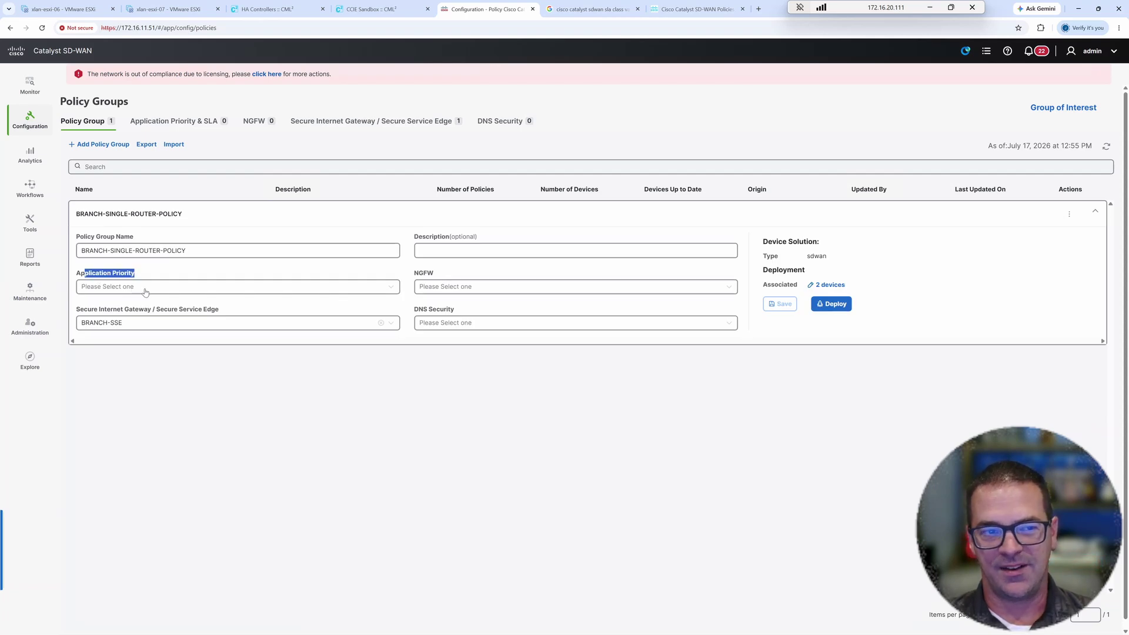
{"action": "left_click", "coordinate": [146, 288]}
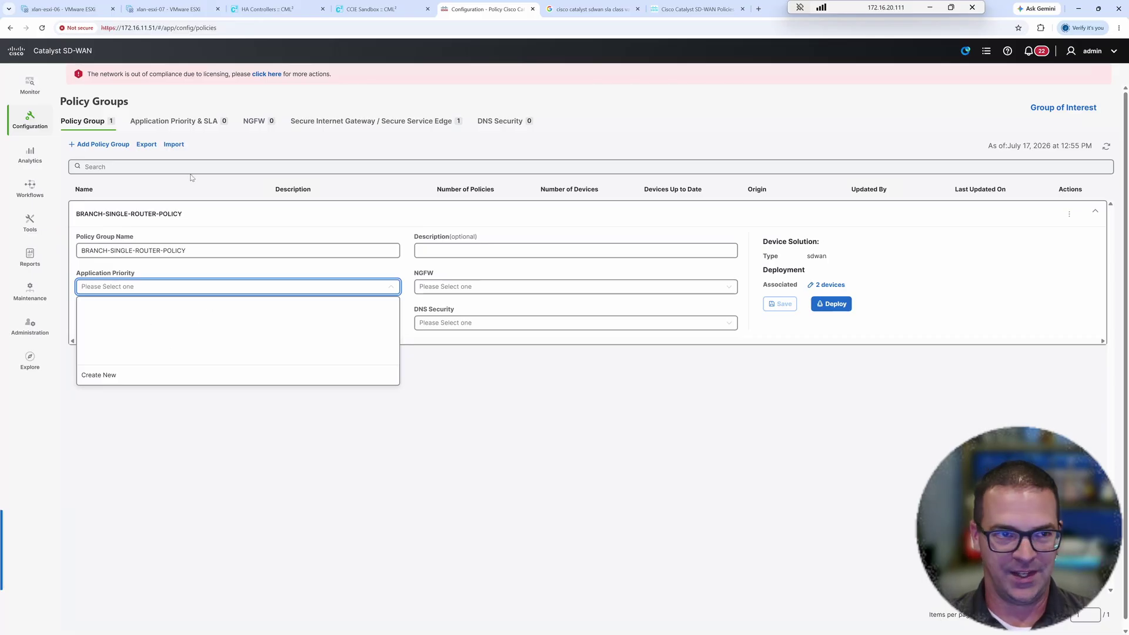
{"action": "left_click", "coordinate": [174, 121]}
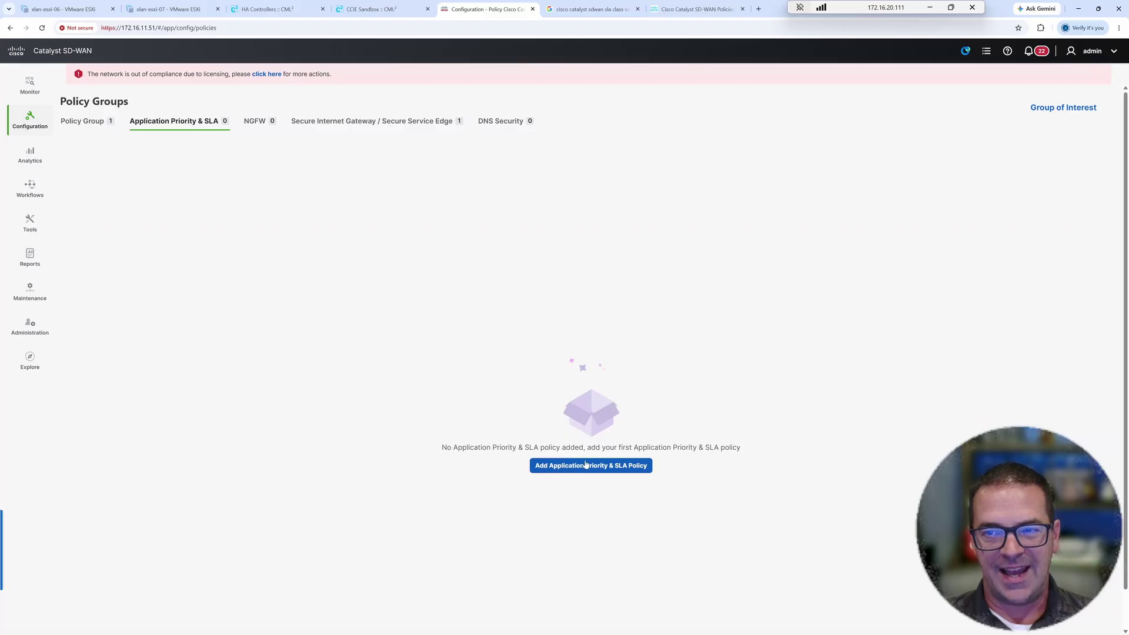
{"action": "left_click", "coordinate": [1046, 112]}
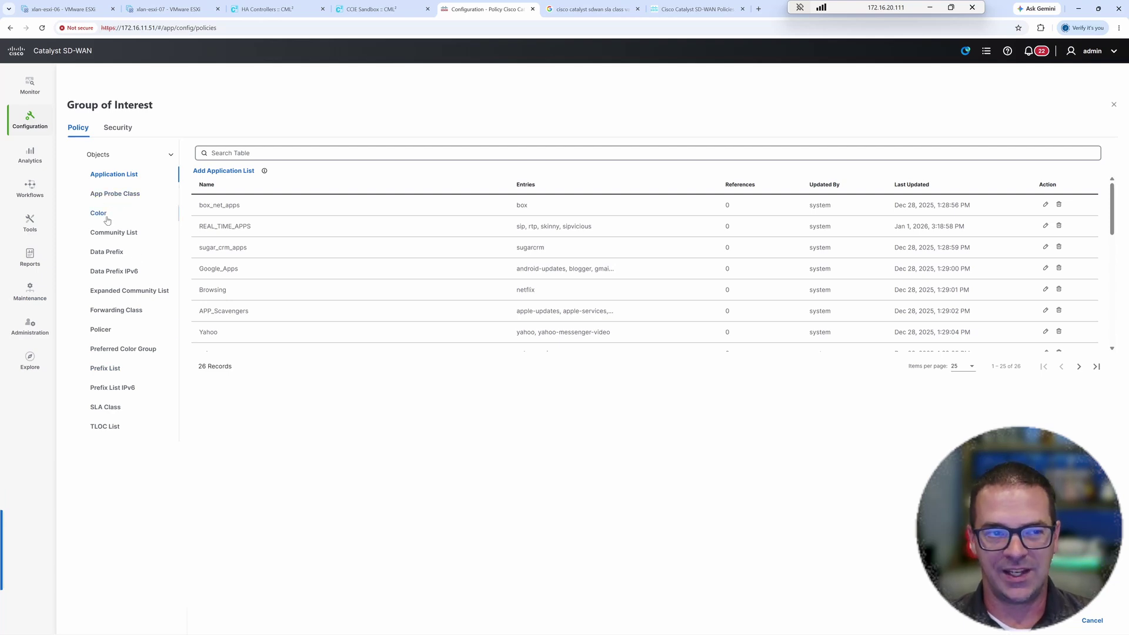
{"action": "left_click", "coordinate": [113, 254]}
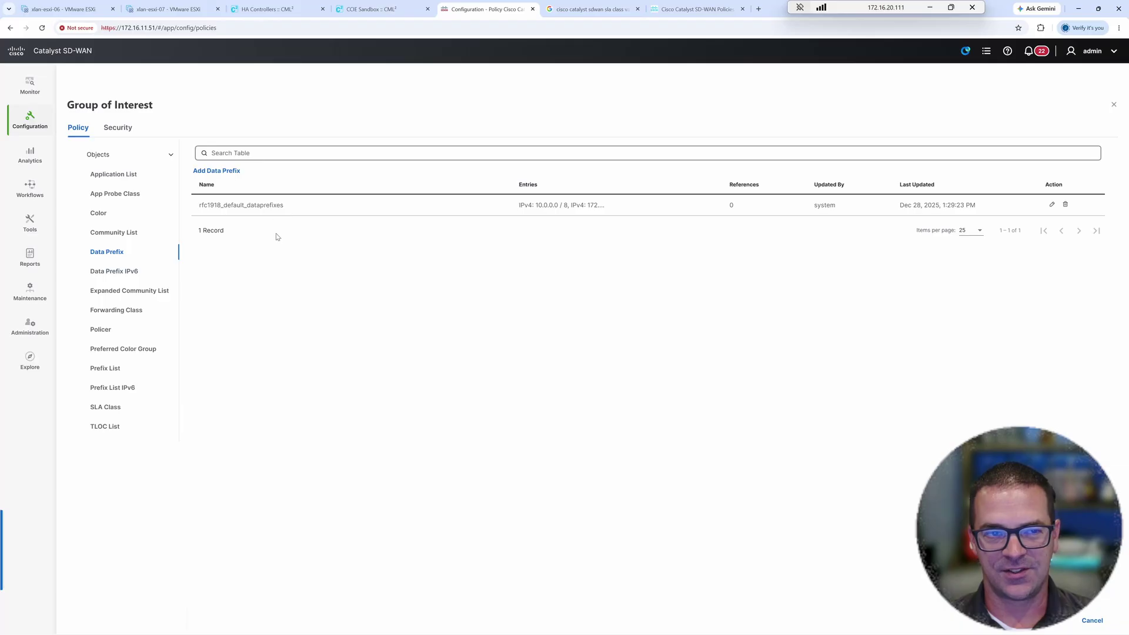
{"action": "left_click", "coordinate": [120, 350]}
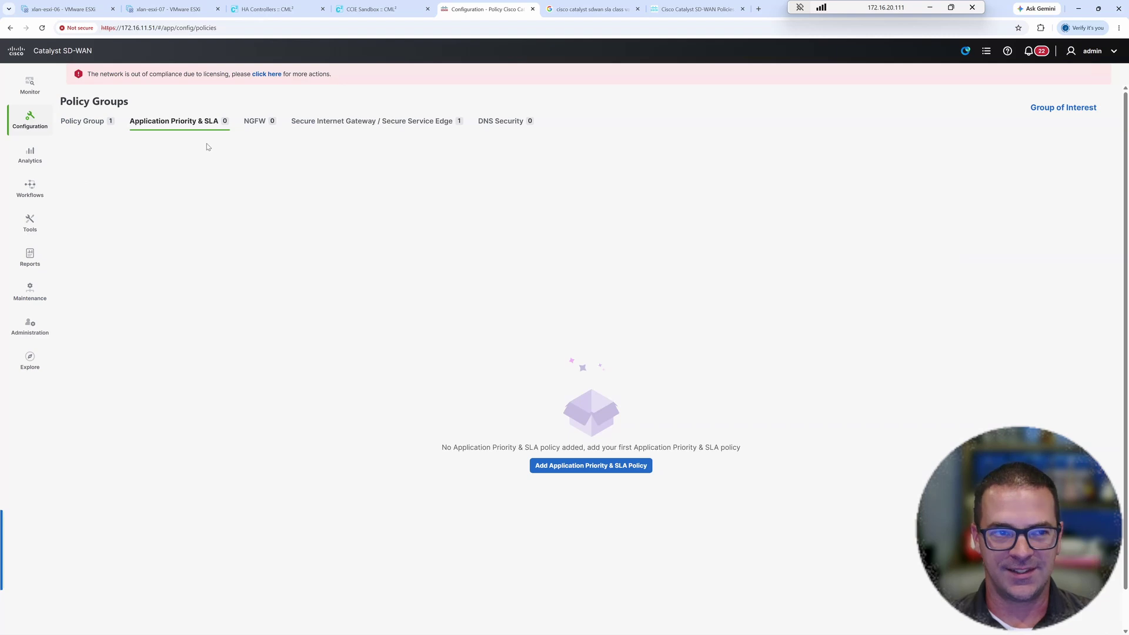
- Add a new Application Priority & SLA policy named AAR-Demo and create it
{"action": "left_click", "coordinate": [574, 470]}
{"action": "left_click", "coordinate": [439, 301]}
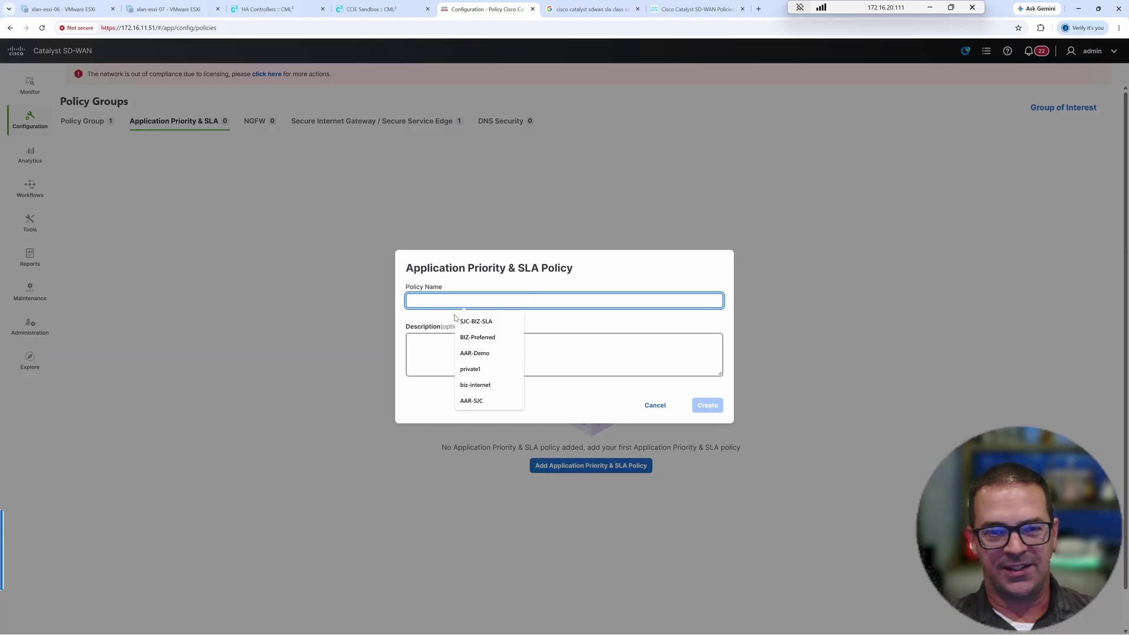
{"action": "left_click", "coordinate": [475, 354]}
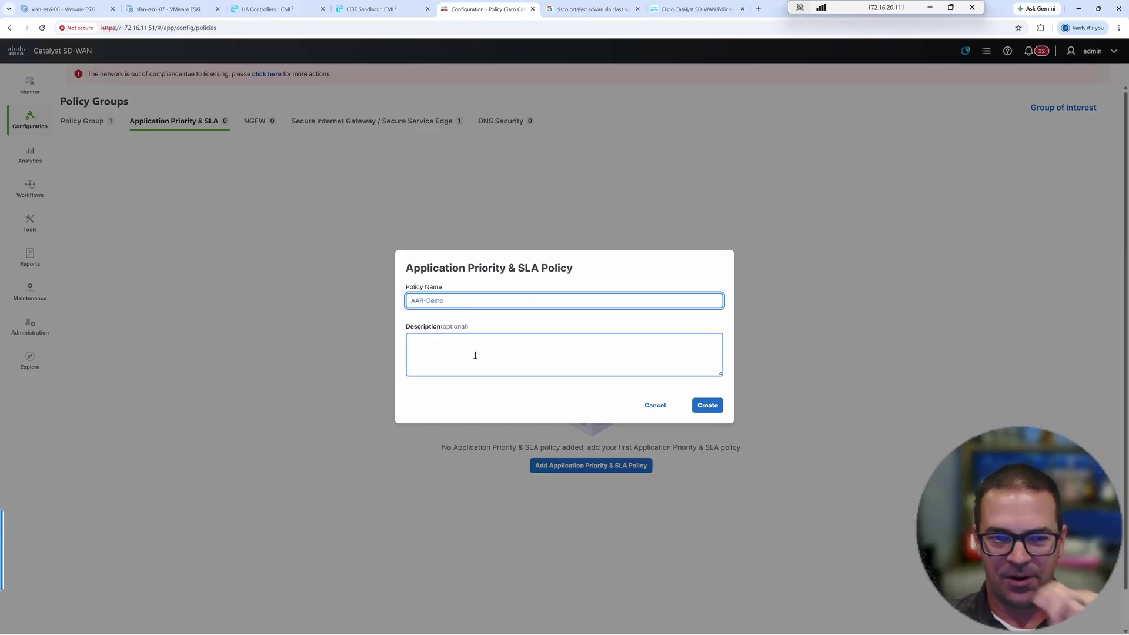
{"action": "left_click", "coordinate": [708, 405]}
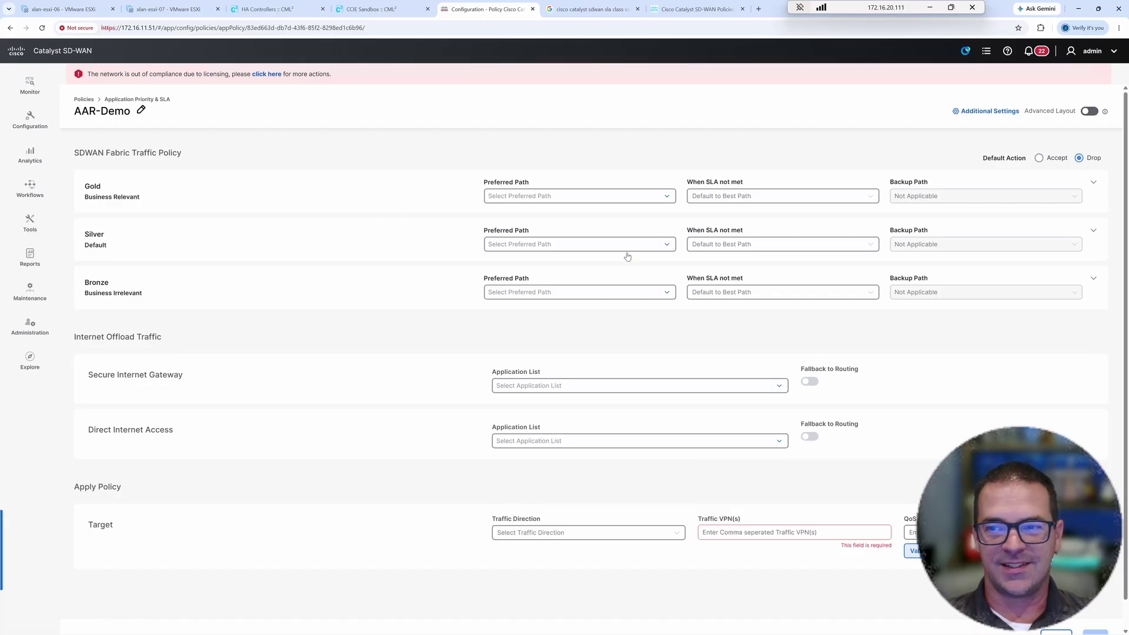
- Expand the Gold class to review its apps, SLAs and queues, then collapse it again
{"action": "scroll", "coordinate": [523, 292], "scroll_direction": "down", "scroll_amount": 1}
{"action": "scroll", "coordinate": [523, 292], "scroll_direction": "up", "scroll_amount": 1}
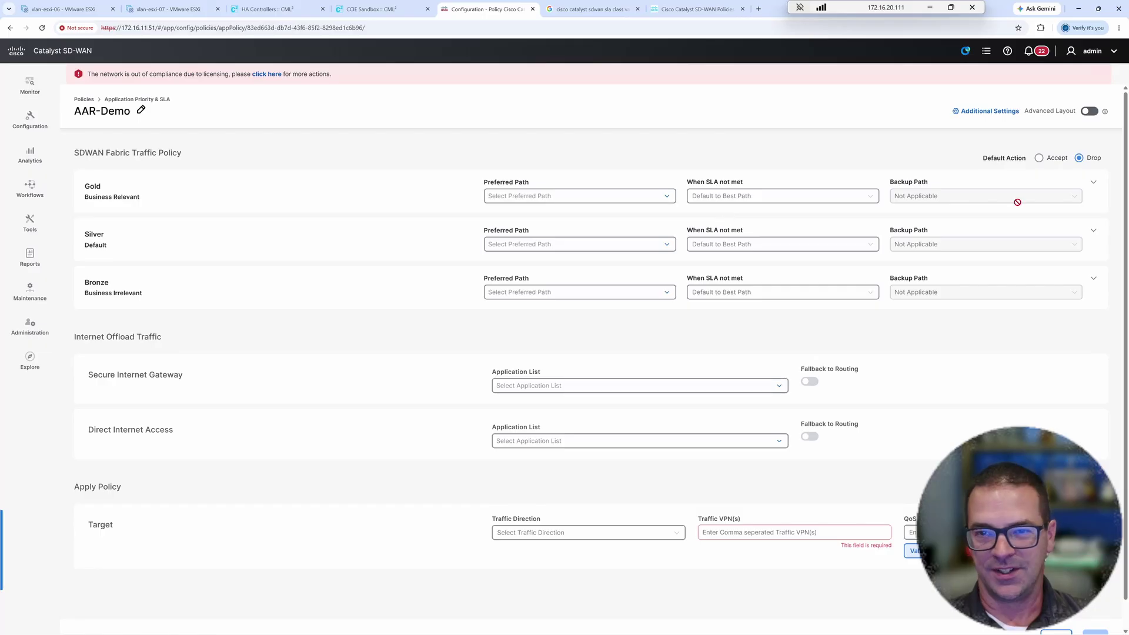
{"action": "left_click", "coordinate": [1093, 184]}
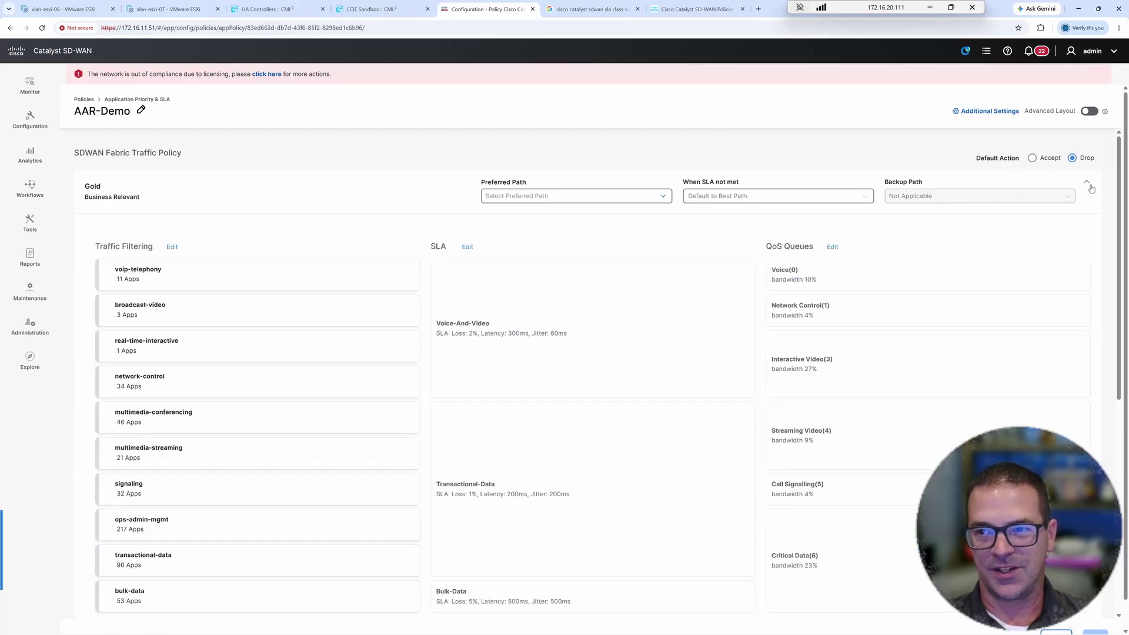
{"action": "scroll", "coordinate": [812, 259], "scroll_direction": "down", "scroll_amount": 1}
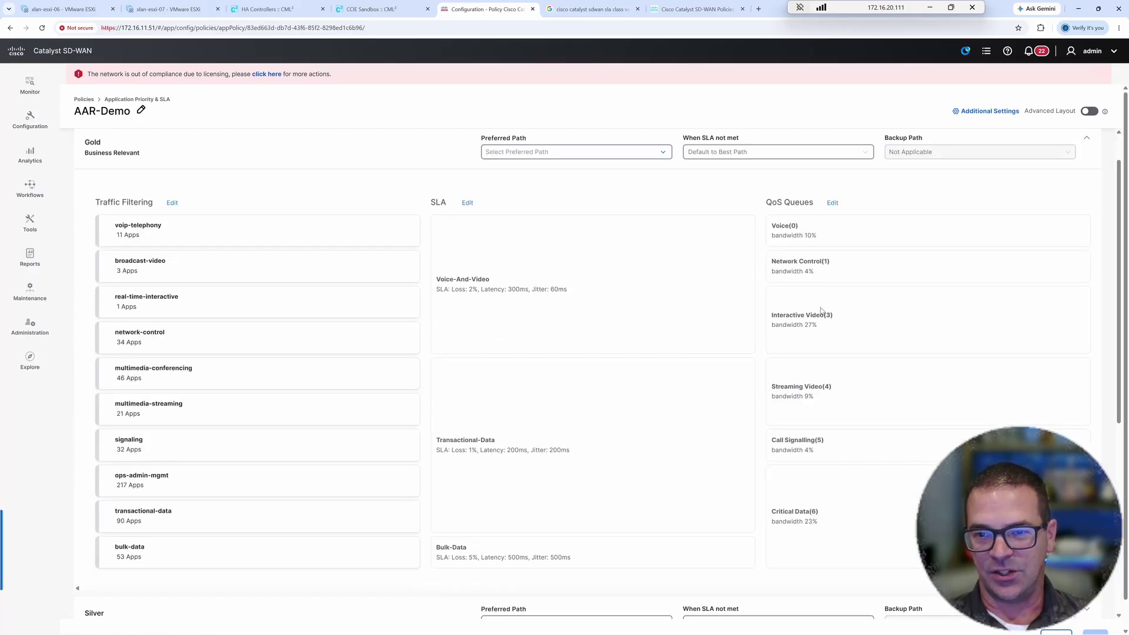
{"action": "scroll", "coordinate": [813, 280], "scroll_direction": "down", "scroll_amount": 1}
{"action": "scroll", "coordinate": [971, 231], "scroll_direction": "up", "scroll_amount": 2}
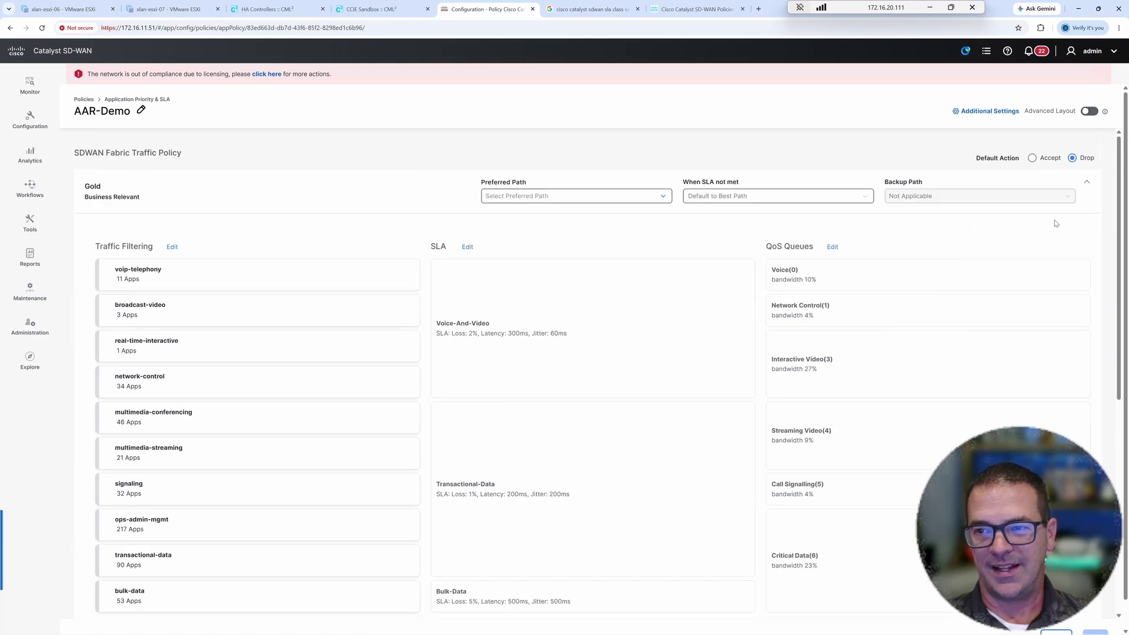
{"action": "left_click", "coordinate": [1093, 183]}
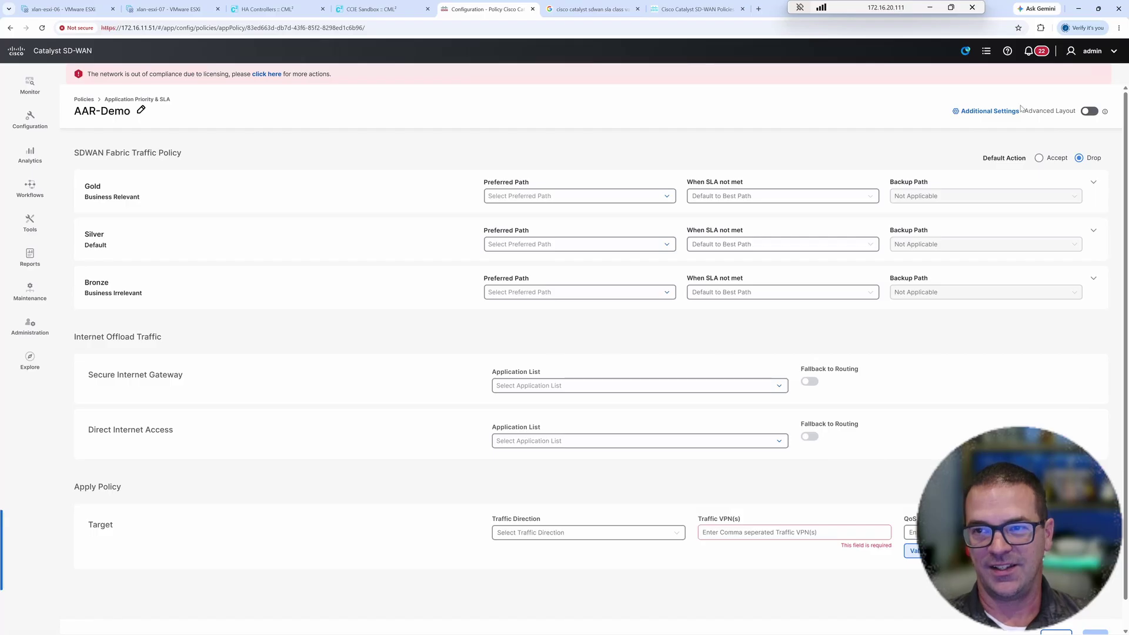
- Enable IPv4 application and flow visibility in Additional Settings, save, and switch to Advanced Layout
{"action": "left_click", "coordinate": [982, 113]}
{"action": "left_click", "coordinate": [825, 172]}
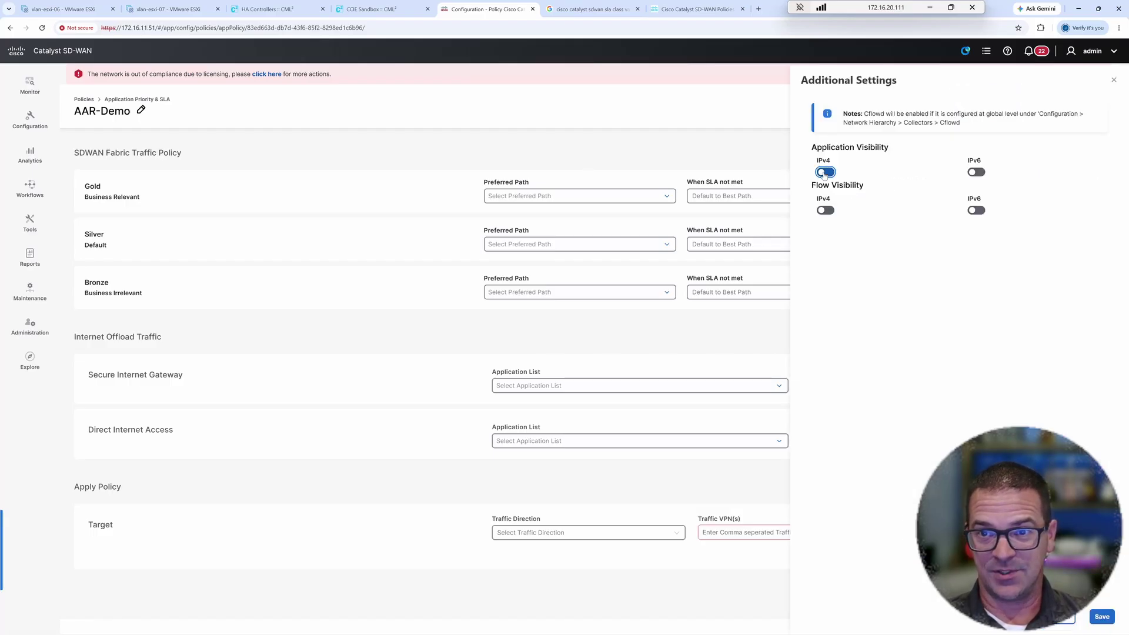
{"action": "left_click", "coordinate": [825, 210]}
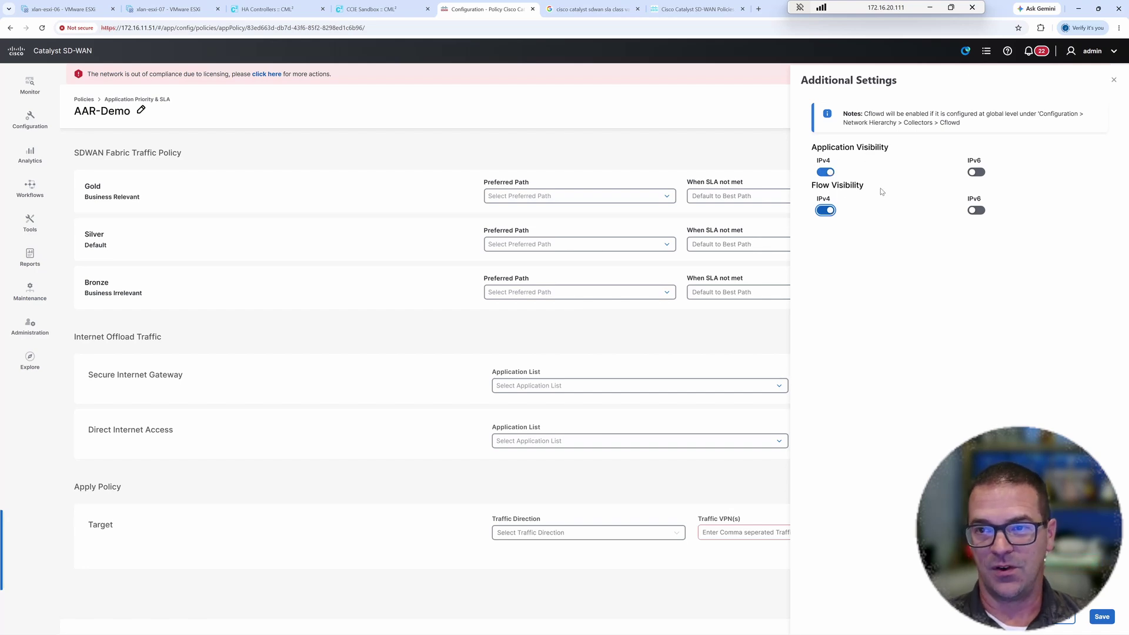
{"action": "left_click", "coordinate": [1103, 618]}
{"action": "left_click", "coordinate": [1089, 111]}
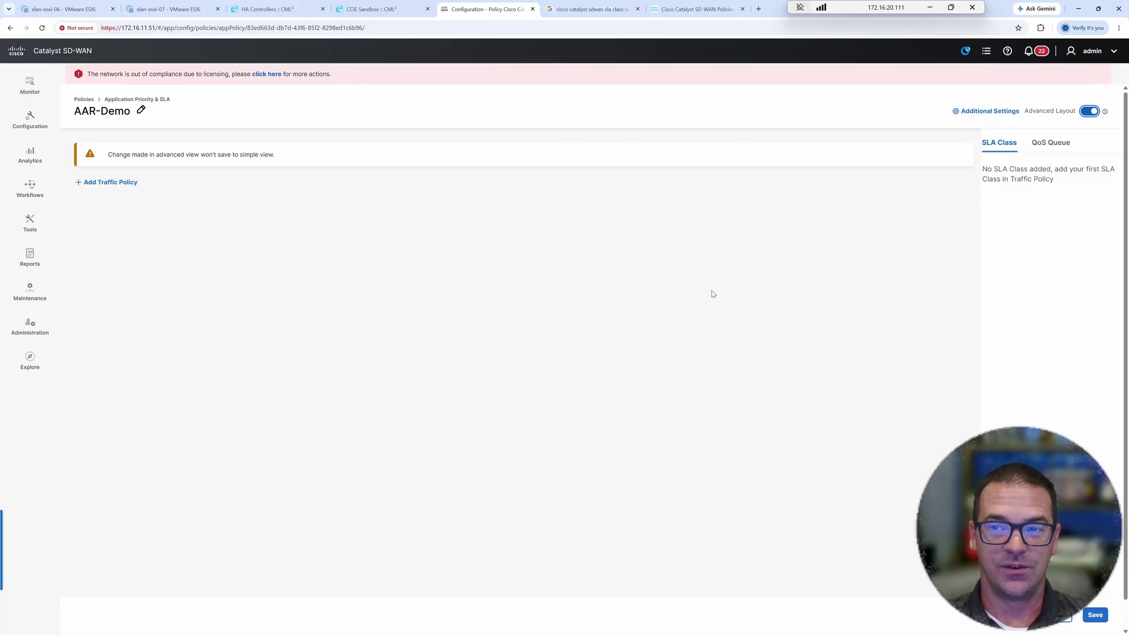
- Name the new traffic policy AAR-SJC and assign it VPN Single-Router-VPN103
{"action": "left_click", "coordinate": [126, 184]}
{"action": "left_click", "coordinate": [385, 272]}
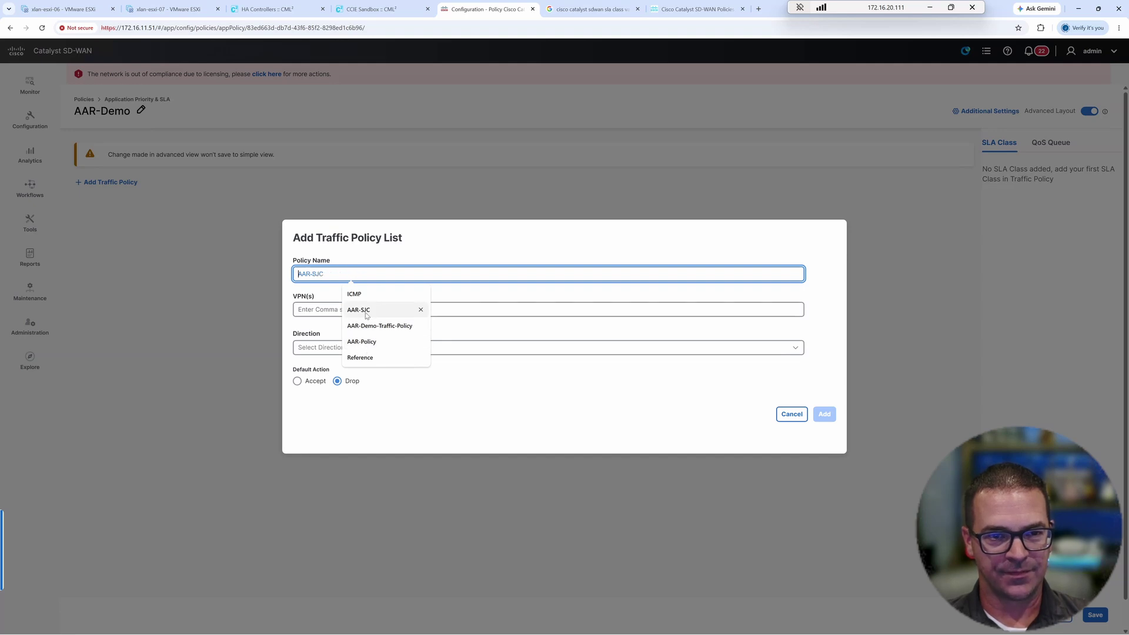
{"action": "left_click", "coordinate": [366, 312]}
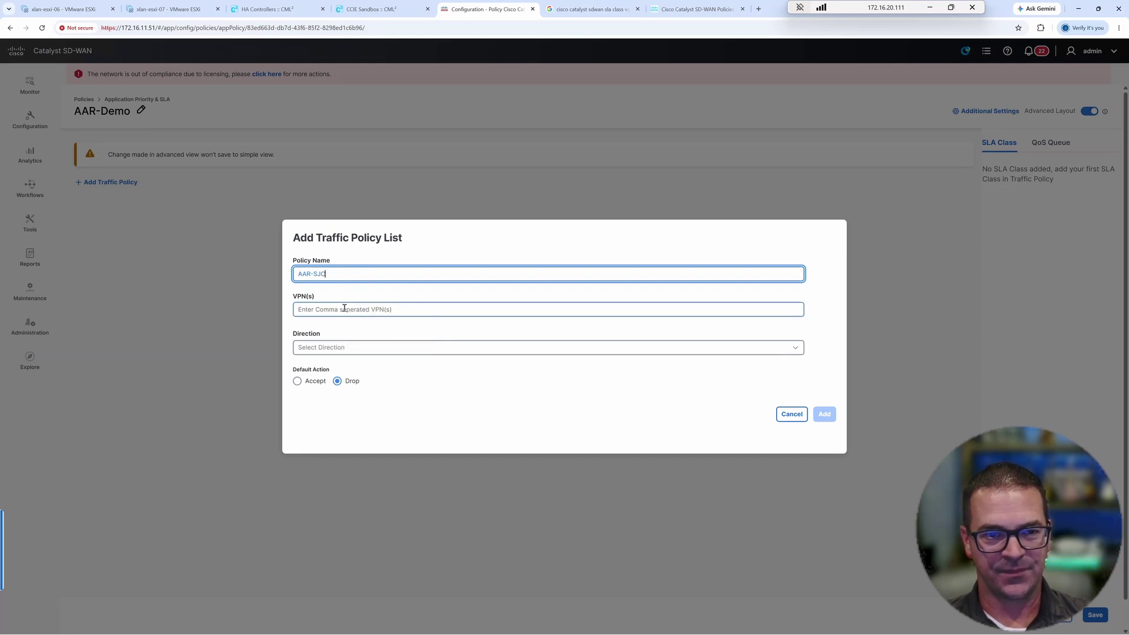
{"action": "left_click", "coordinate": [346, 309]}
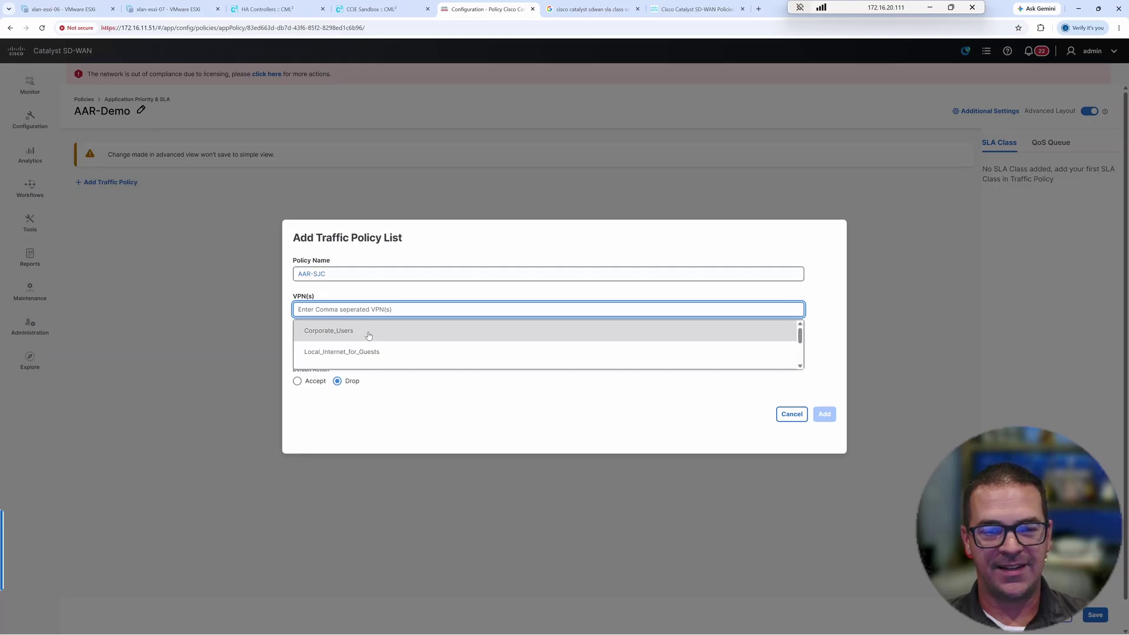
{"action": "scroll", "coordinate": [368, 336], "scroll_direction": "down", "scroll_amount": 1}
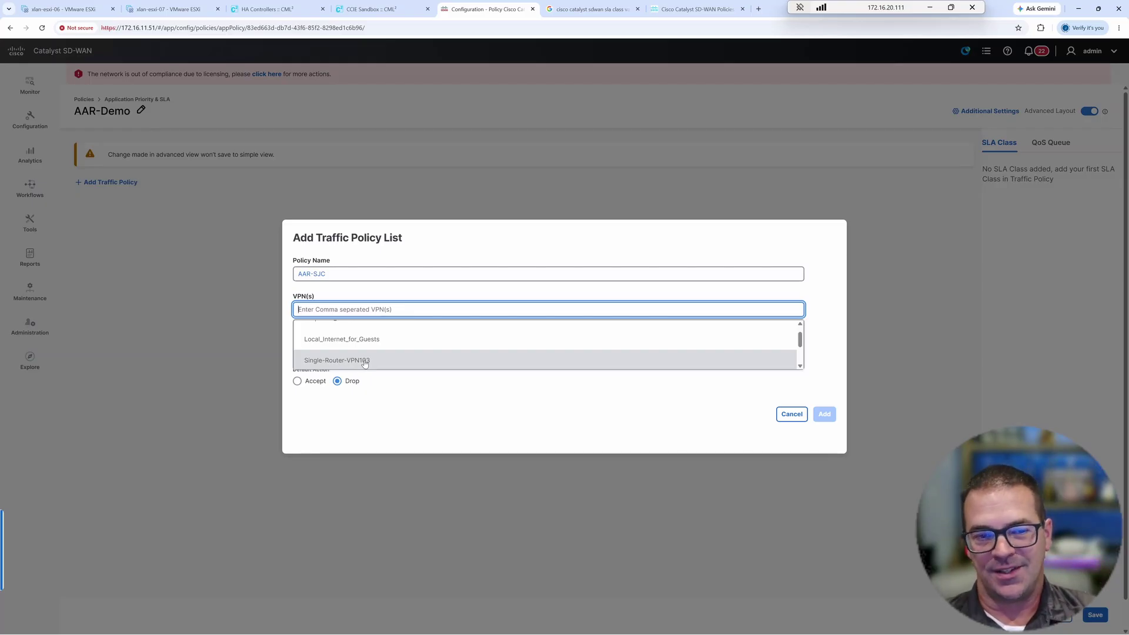
{"action": "left_click", "coordinate": [364, 362]}
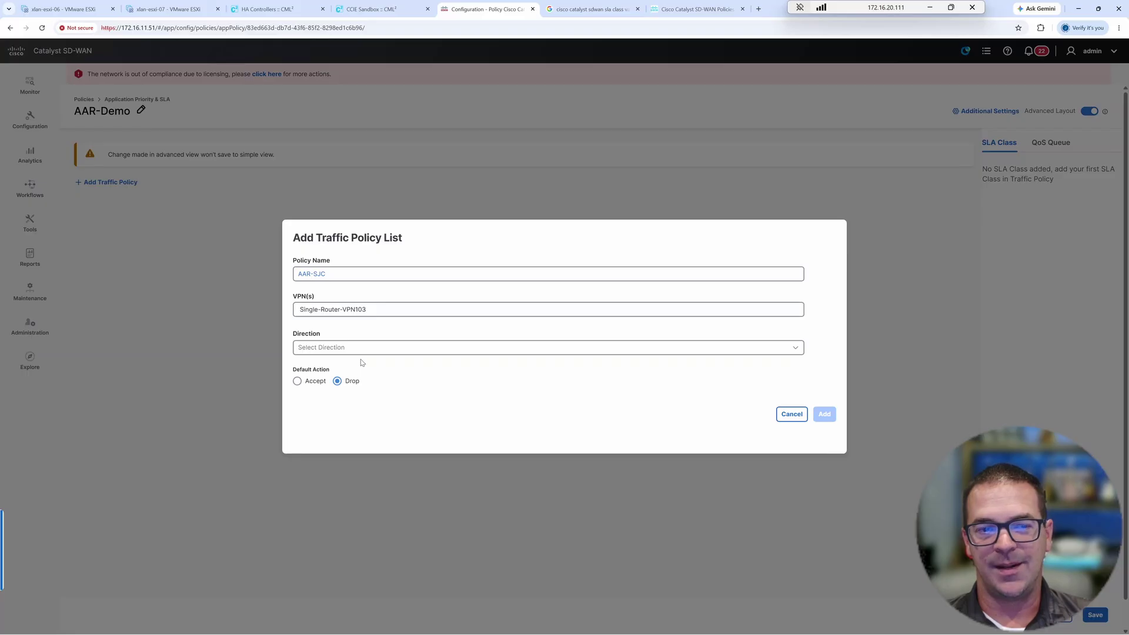
{"action": "left_click", "coordinate": [353, 309]}
{"action": "left_click_drag", "start_coordinate": [353, 308], "coordinate": [299, 309]}
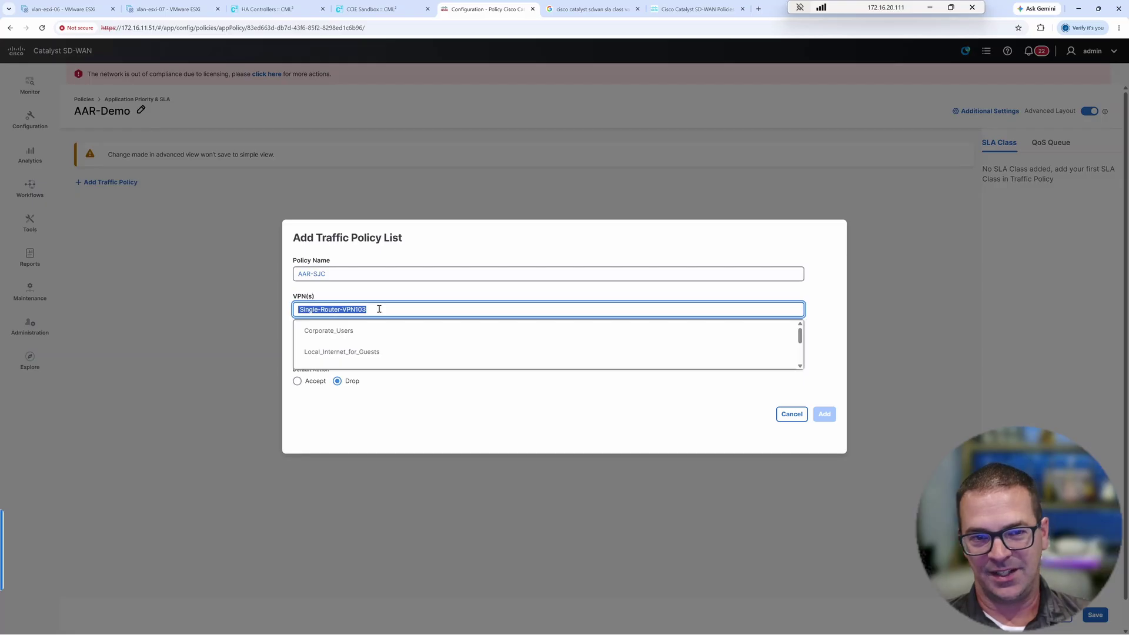
{"action": "left_click", "coordinate": [397, 293]}
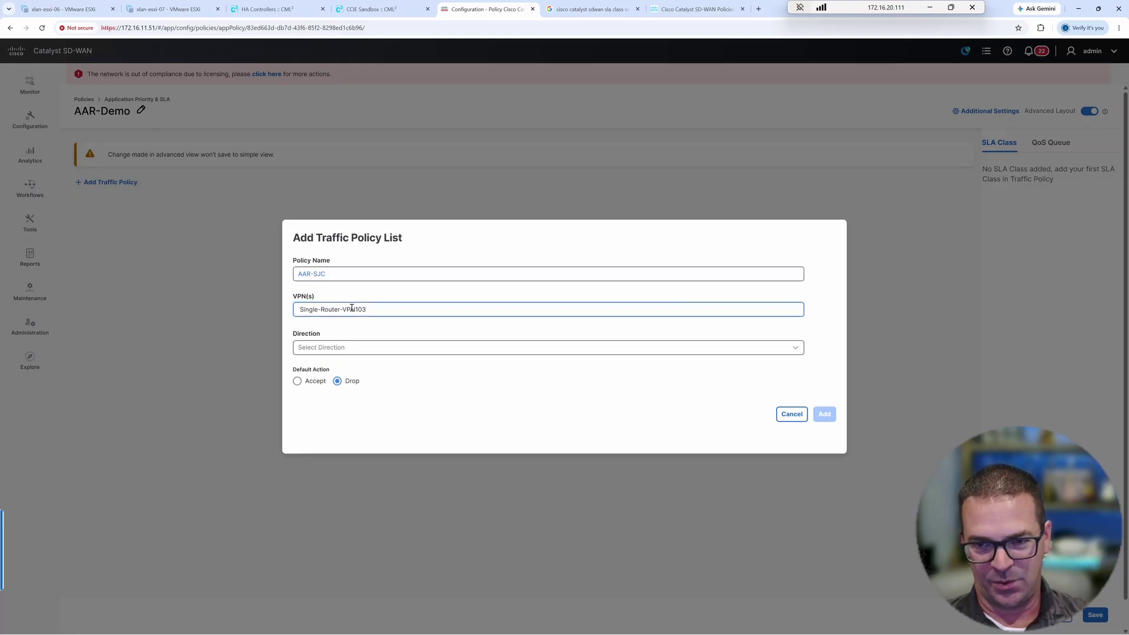
- Set direction to All and default action to Accept, then add the policy
{"action": "left_click", "coordinate": [328, 352]}
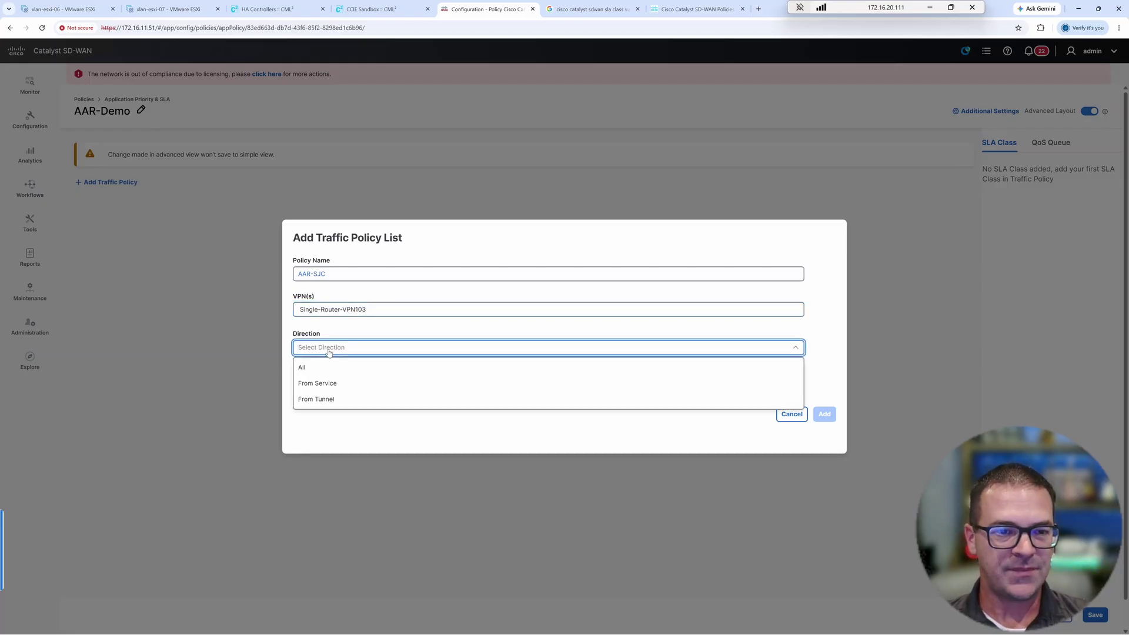
{"action": "left_click", "coordinate": [315, 368]}
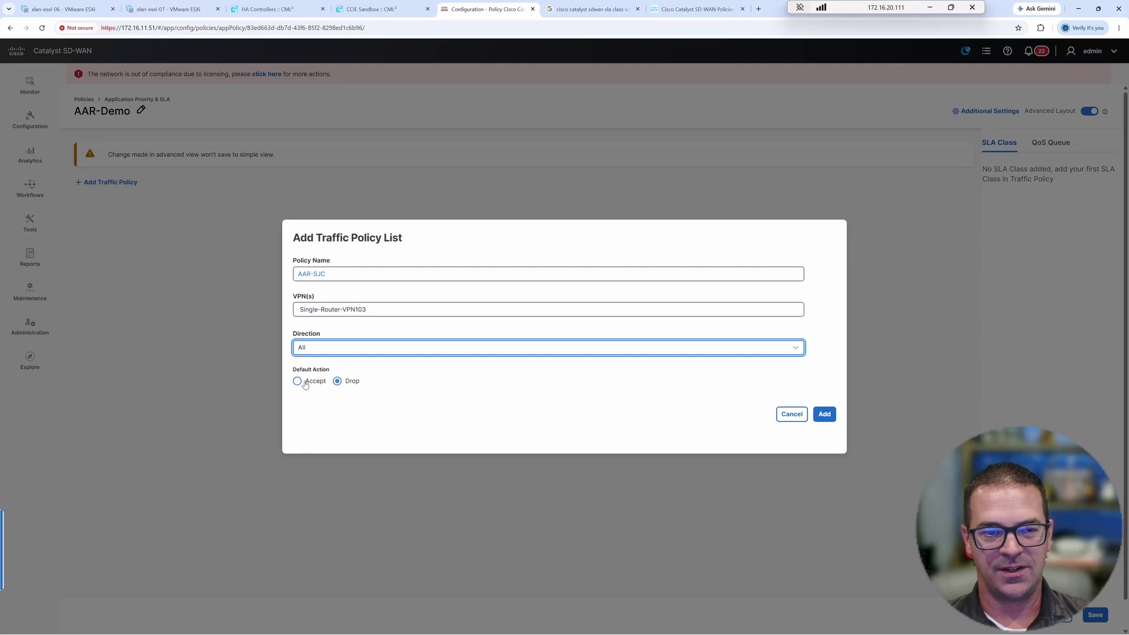
{"action": "left_click", "coordinate": [298, 382]}
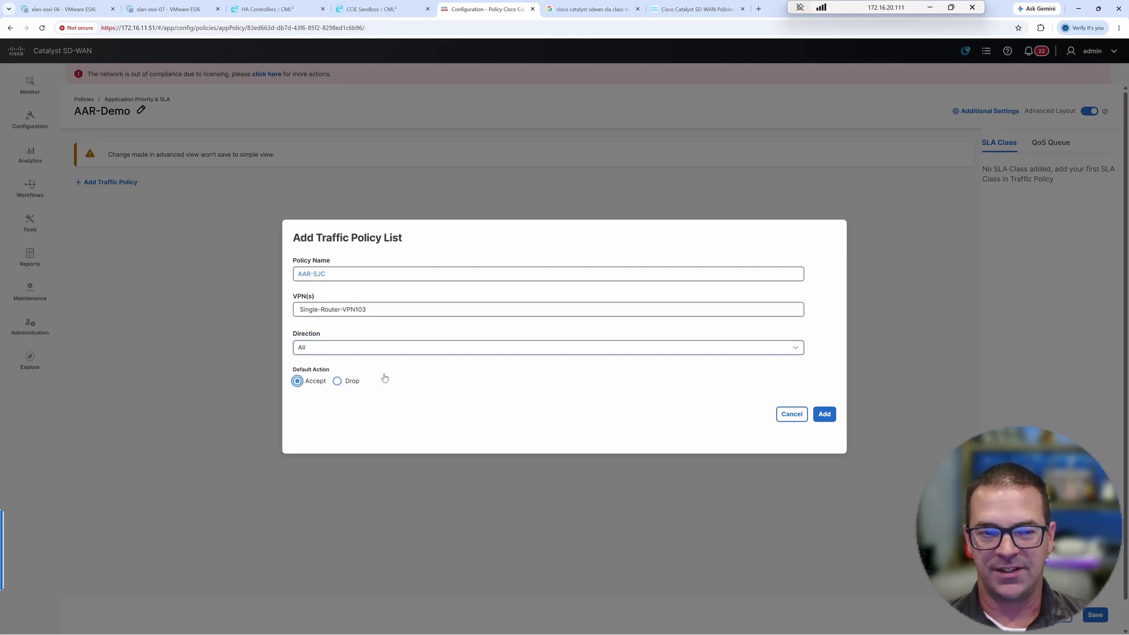
{"action": "left_click", "coordinate": [824, 416]}
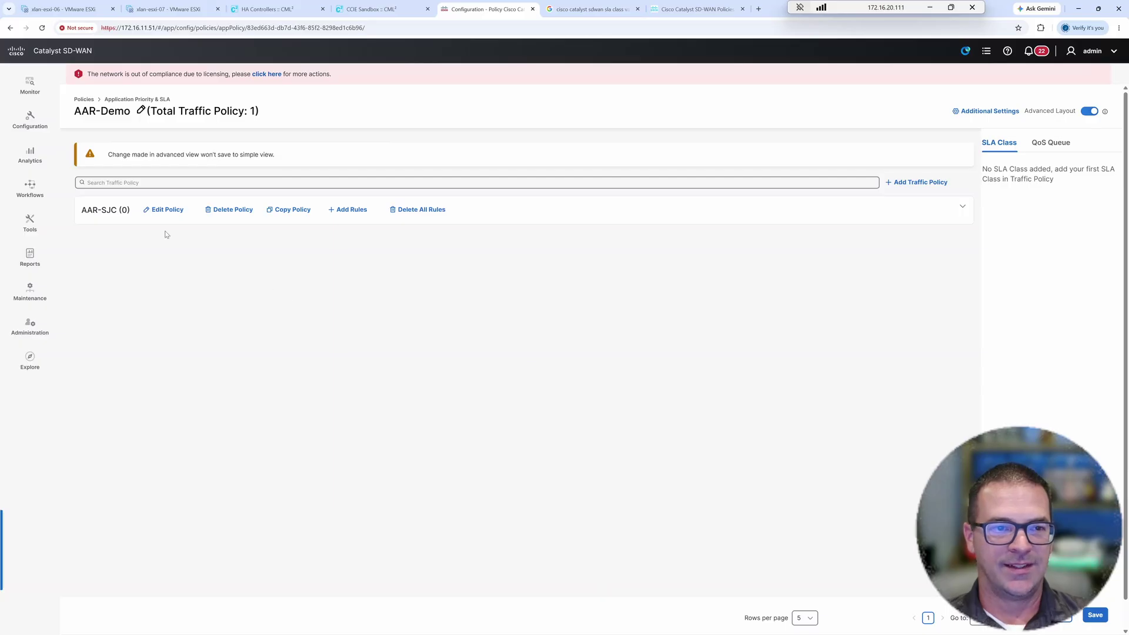
- Expand AAR-SJC, add a rule, and rename it from Rule1 to SJC-HTTP
{"action": "left_click", "coordinate": [539, 213]}
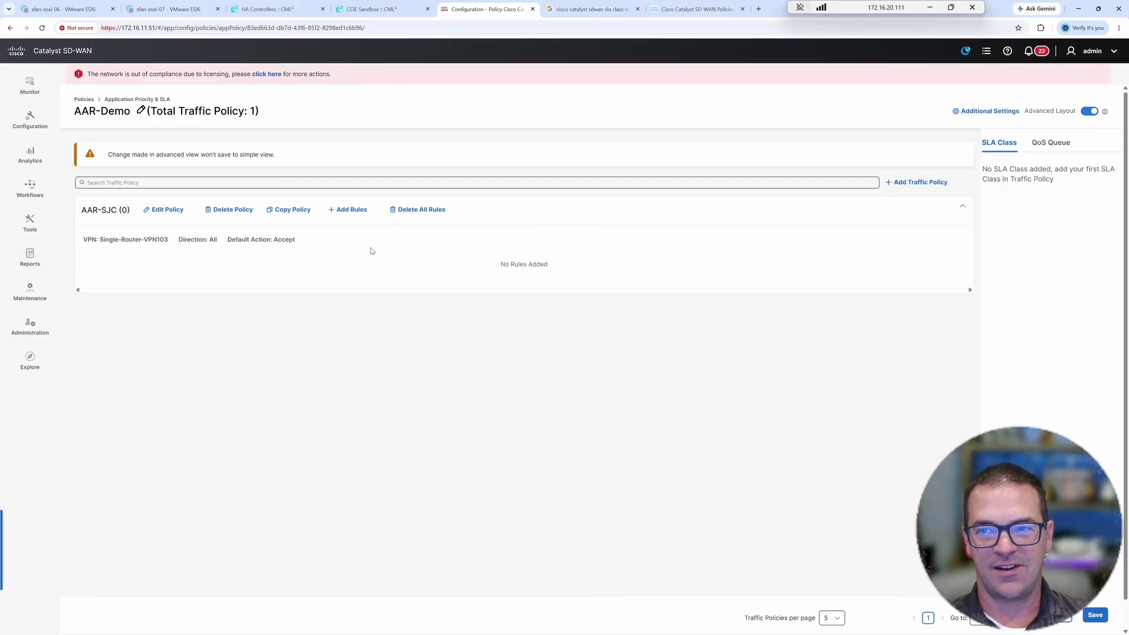
{"action": "left_click", "coordinate": [351, 210]}
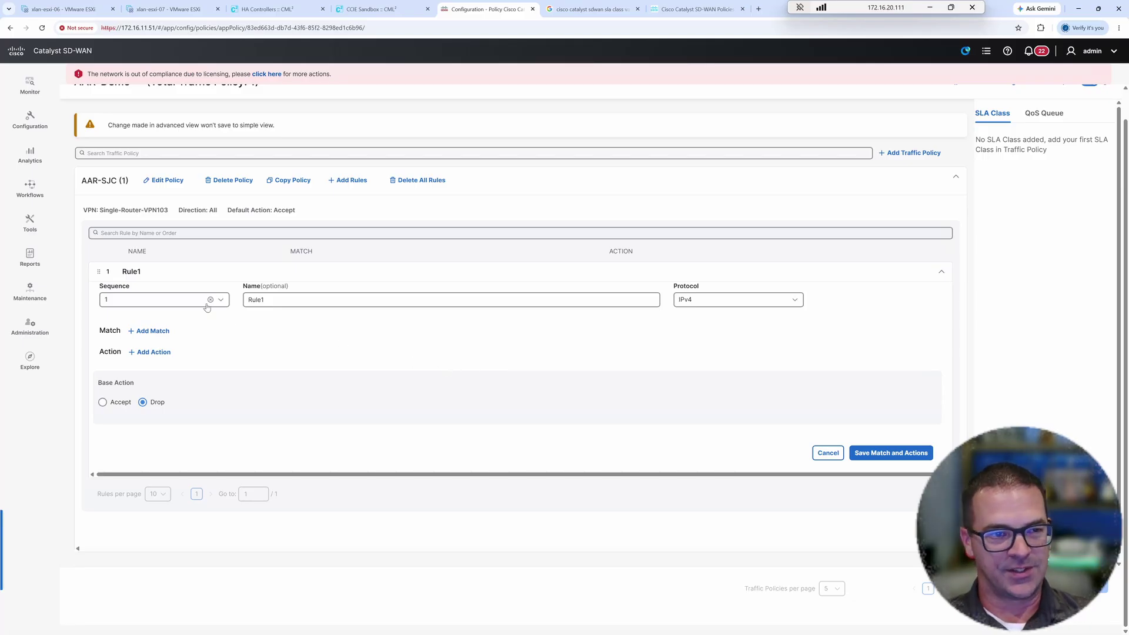
{"action": "left_click_drag", "start_coordinate": [277, 299], "coordinate": [245, 299]}
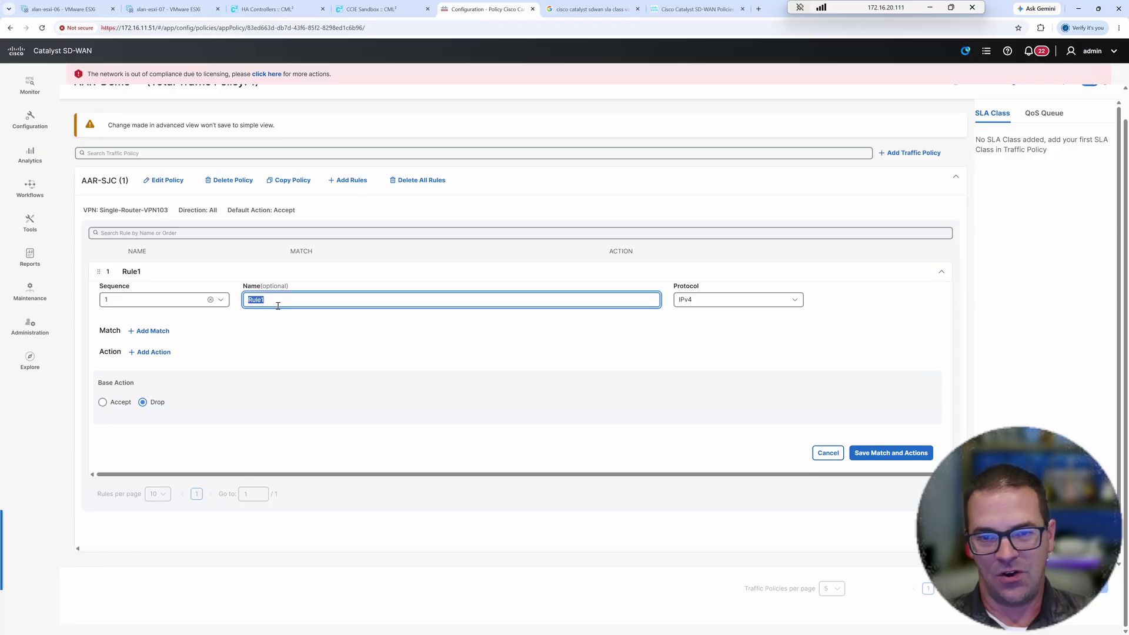
{"action": "key", "text": "BackSpace"}
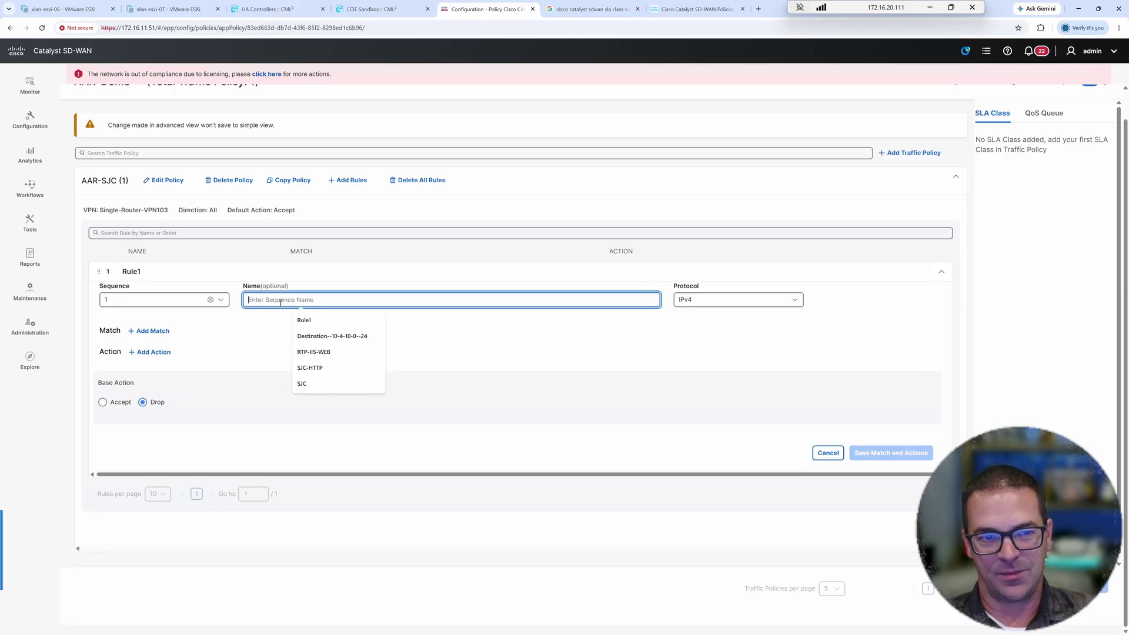
{"action": "left_click", "coordinate": [315, 369]}
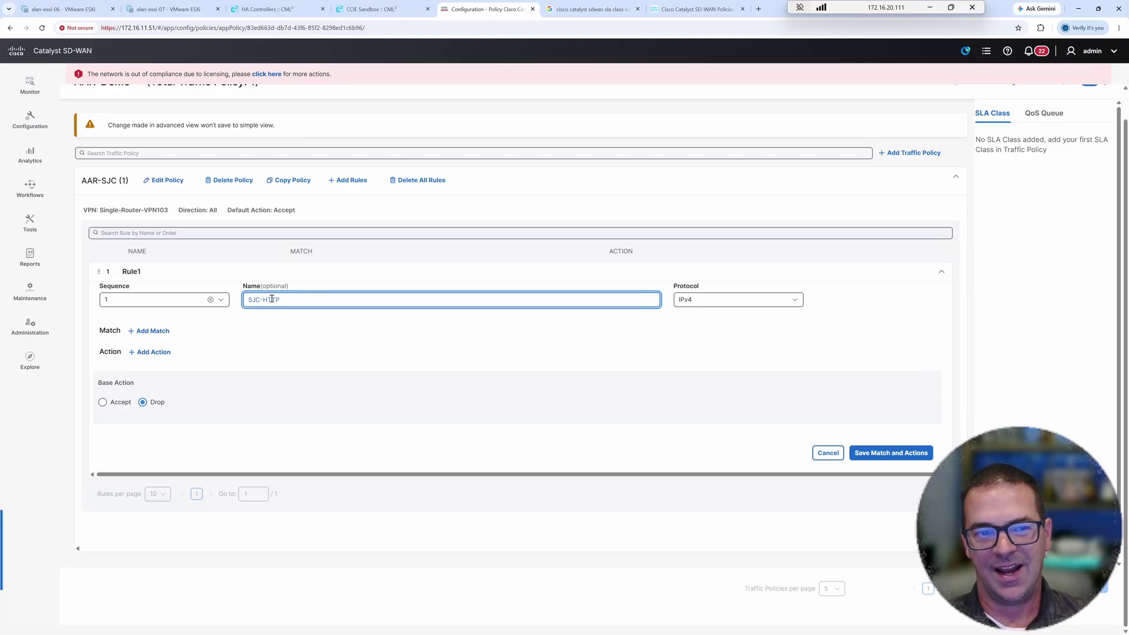
{"action": "left_click_drag", "start_coordinate": [264, 300], "coordinate": [290, 300]}
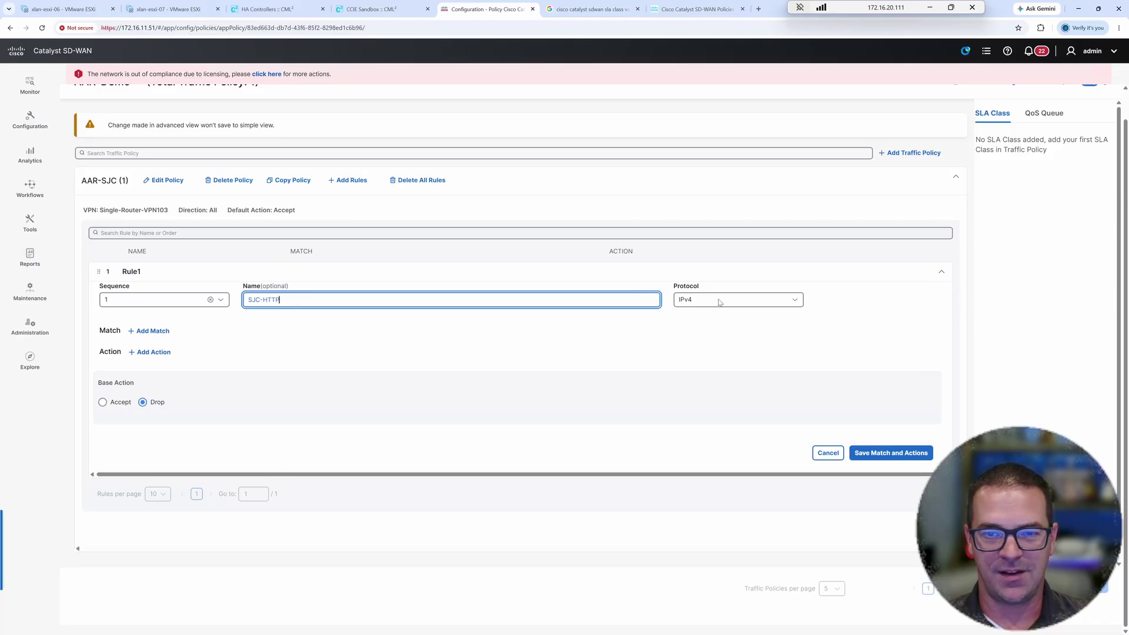
- Try an application/traffic class match, browse the application lists, then remove that condition
{"action": "left_click", "coordinate": [154, 331]}
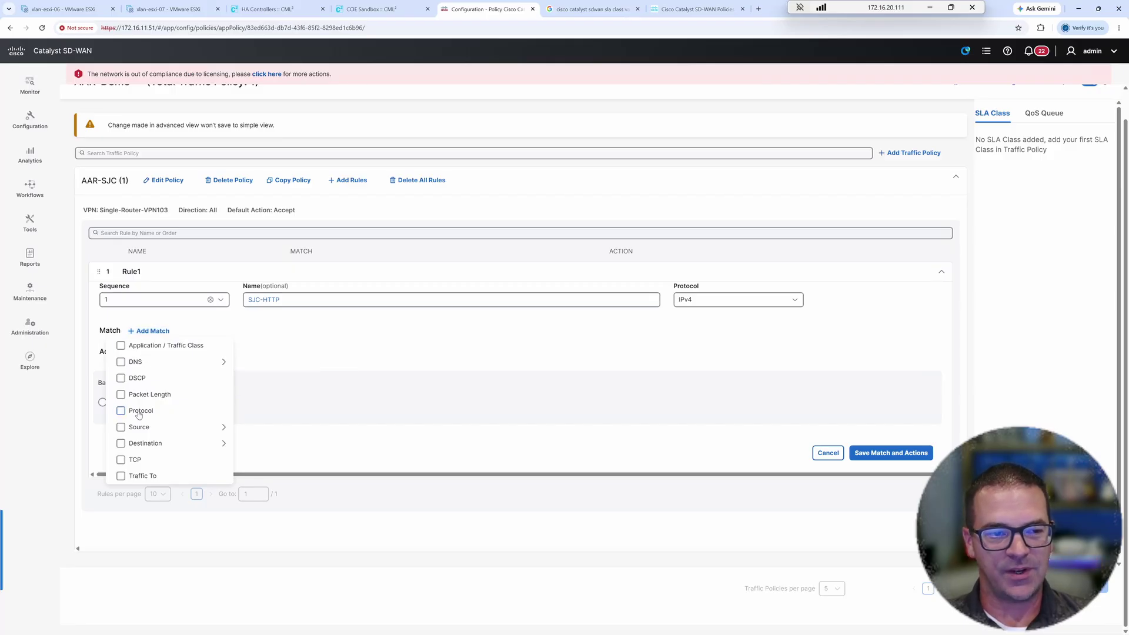
{"action": "mouse_move", "coordinate": [141, 369]}
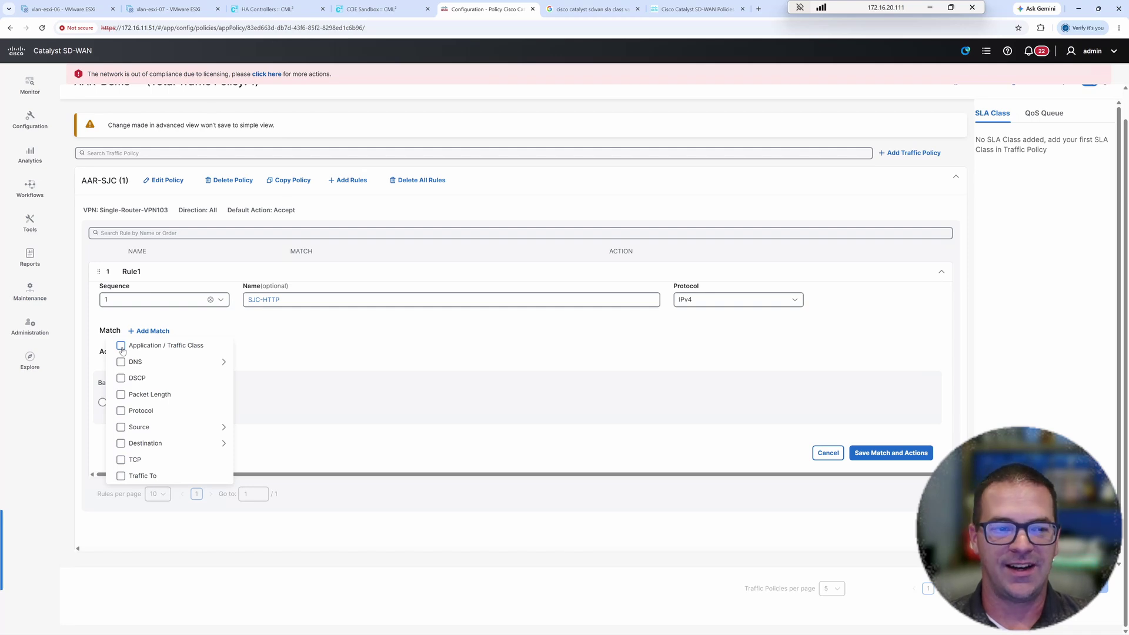
{"action": "left_click", "coordinate": [121, 347]}
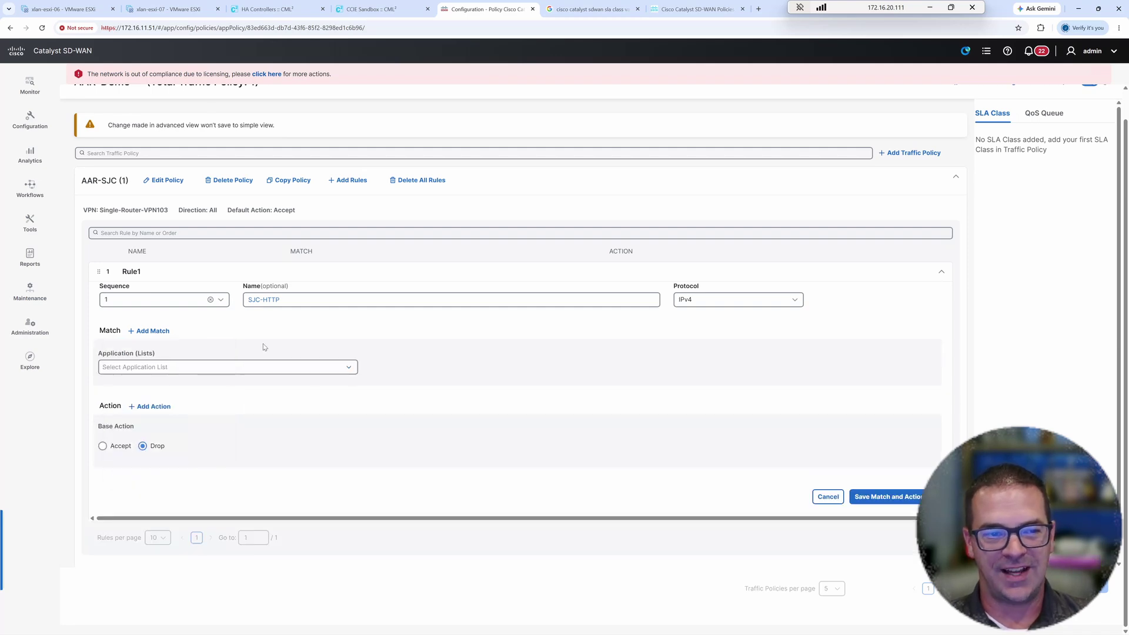
{"action": "left_click", "coordinate": [164, 370]}
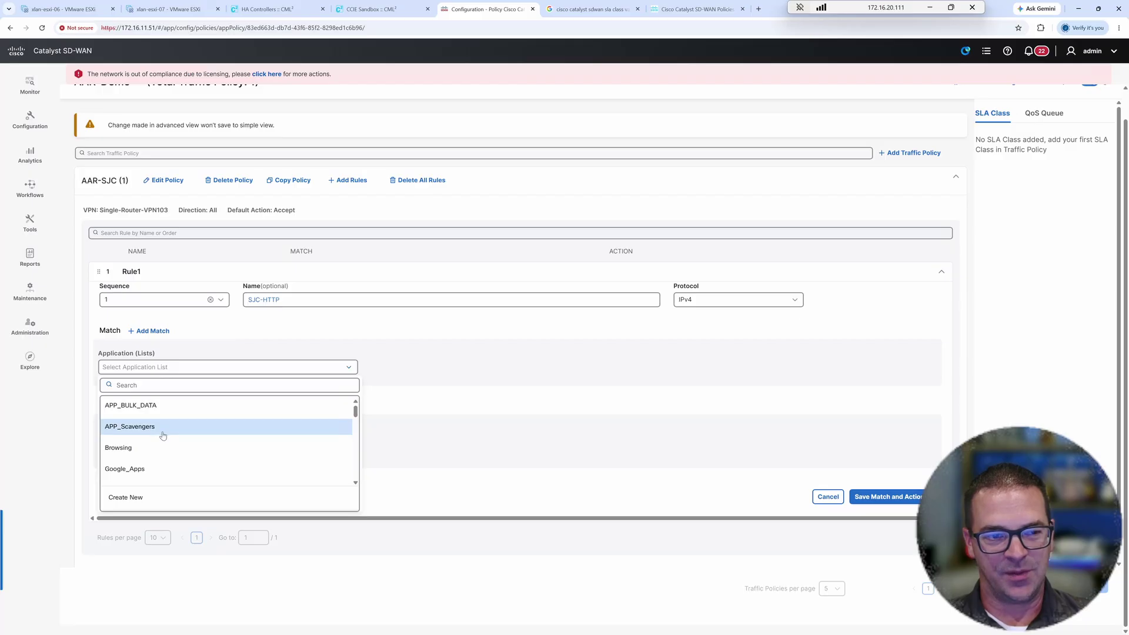
{"action": "scroll", "coordinate": [159, 437], "scroll_direction": "down", "scroll_amount": 2}
{"action": "scroll", "coordinate": [163, 439], "scroll_direction": "down", "scroll_amount": 5}
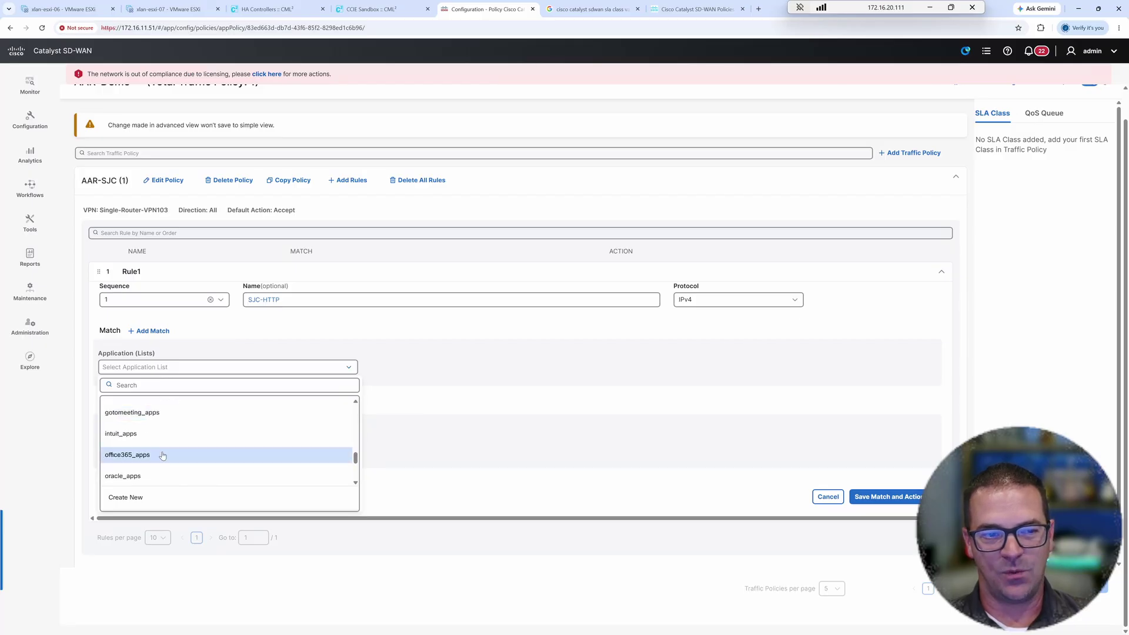
{"action": "scroll", "coordinate": [152, 448], "scroll_direction": "up", "scroll_amount": 6}
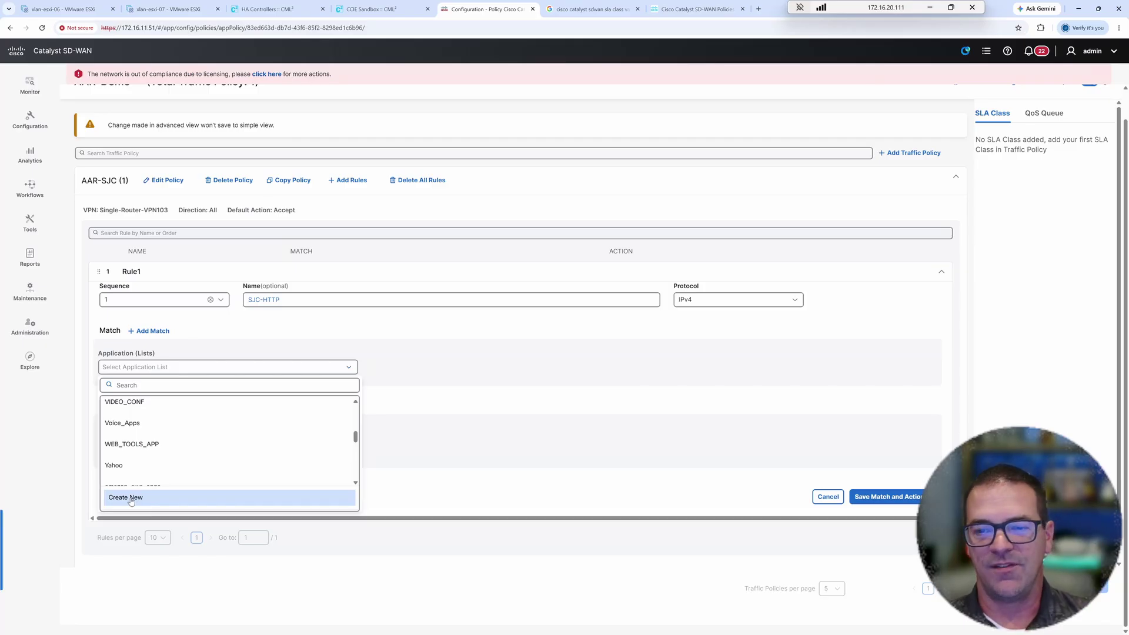
{"action": "left_click", "coordinate": [257, 333]}
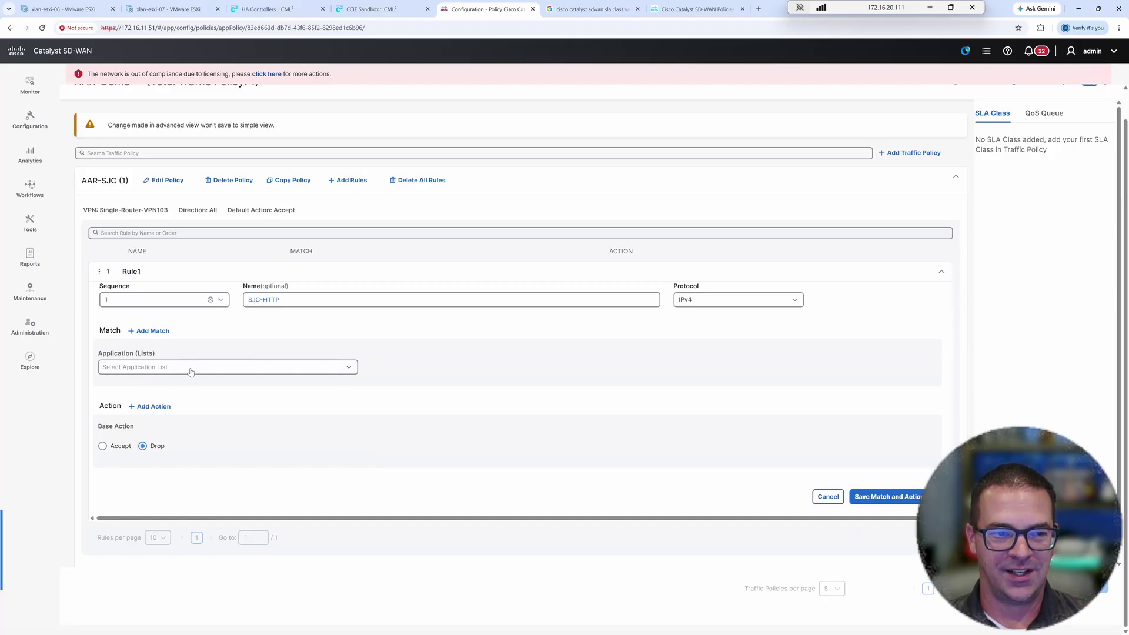
{"action": "left_click", "coordinate": [158, 336]}
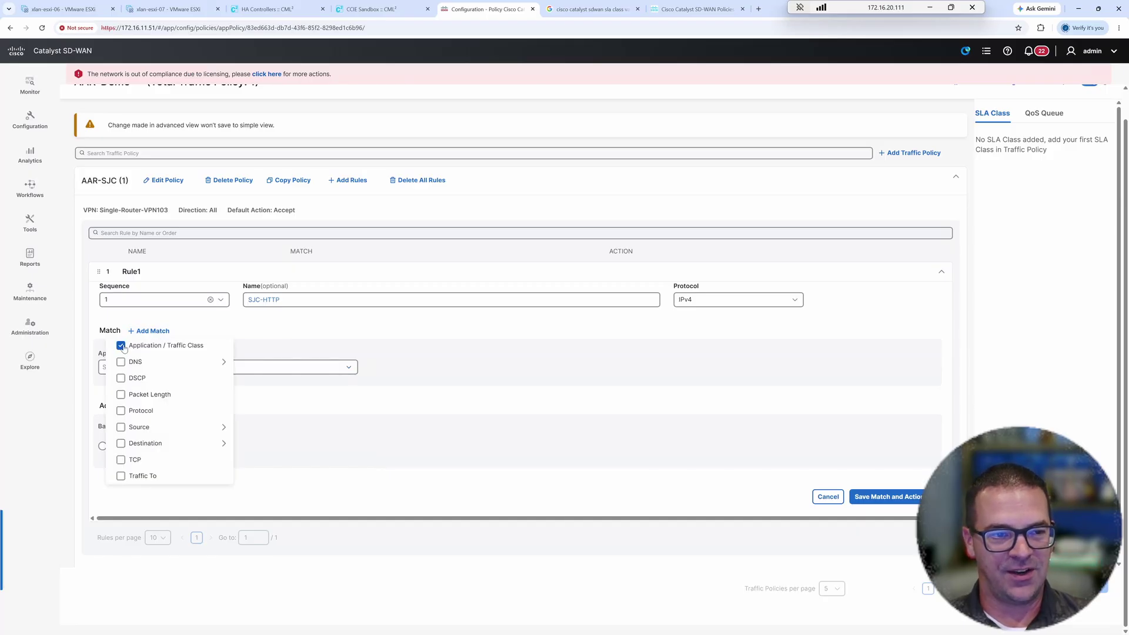
{"action": "left_click", "coordinate": [120, 346]}
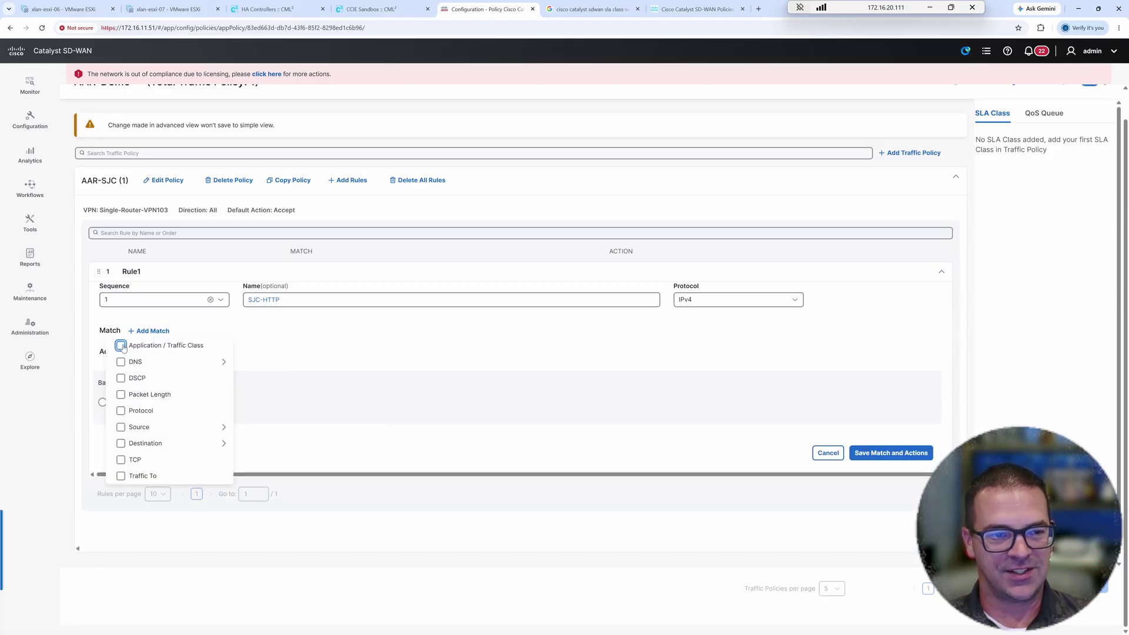
- Match only on source and destination data prefixes, then view the source prefix lists
{"action": "left_click", "coordinate": [121, 428]}
{"action": "left_click", "coordinate": [252, 446]}
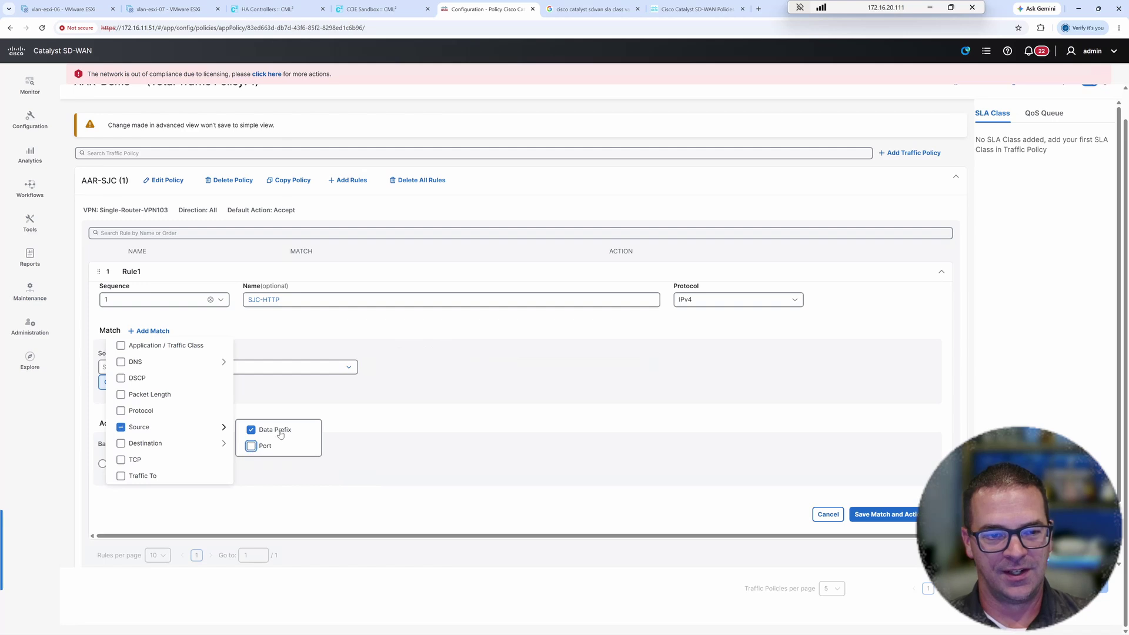
{"action": "left_click", "coordinate": [120, 443]}
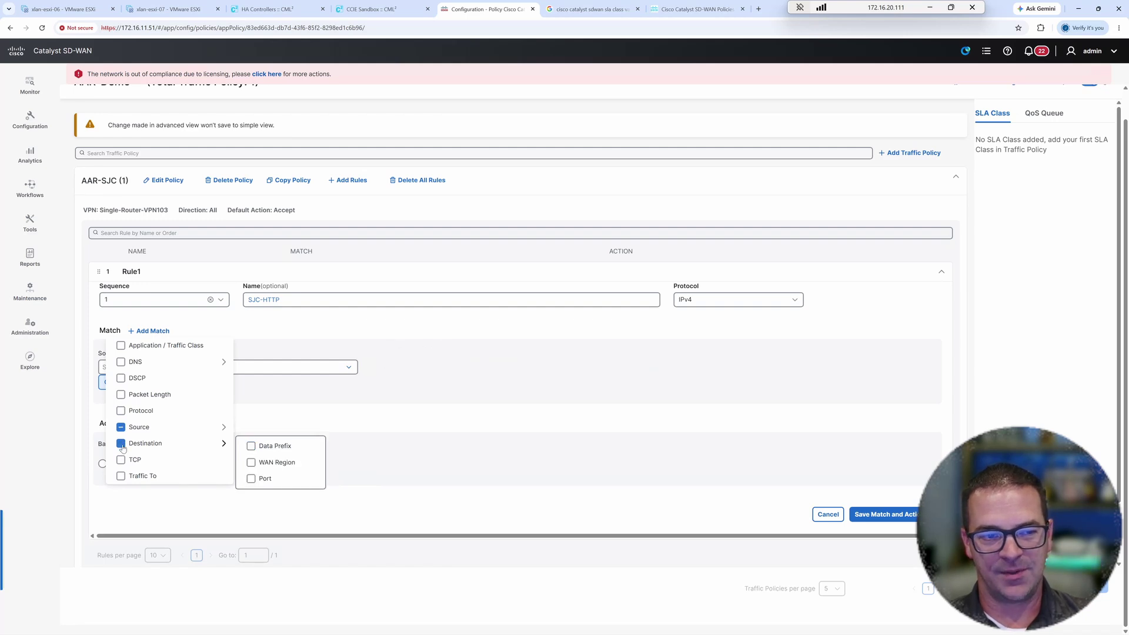
{"action": "left_click", "coordinate": [251, 462]}
{"action": "left_click", "coordinate": [251, 479]}
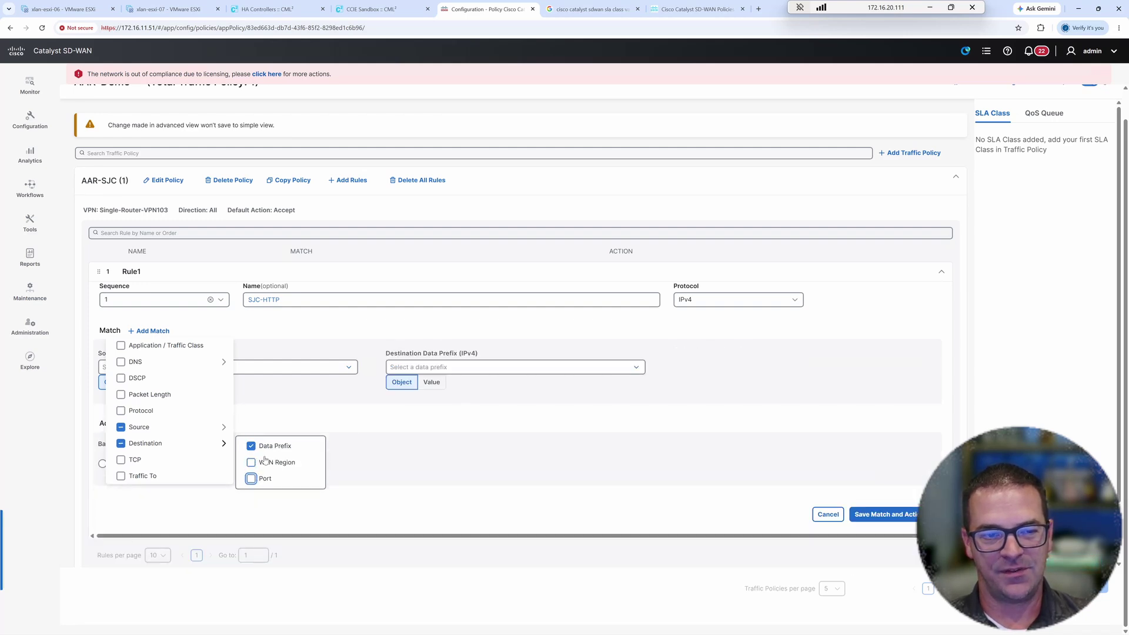
{"action": "left_click", "coordinate": [321, 429]}
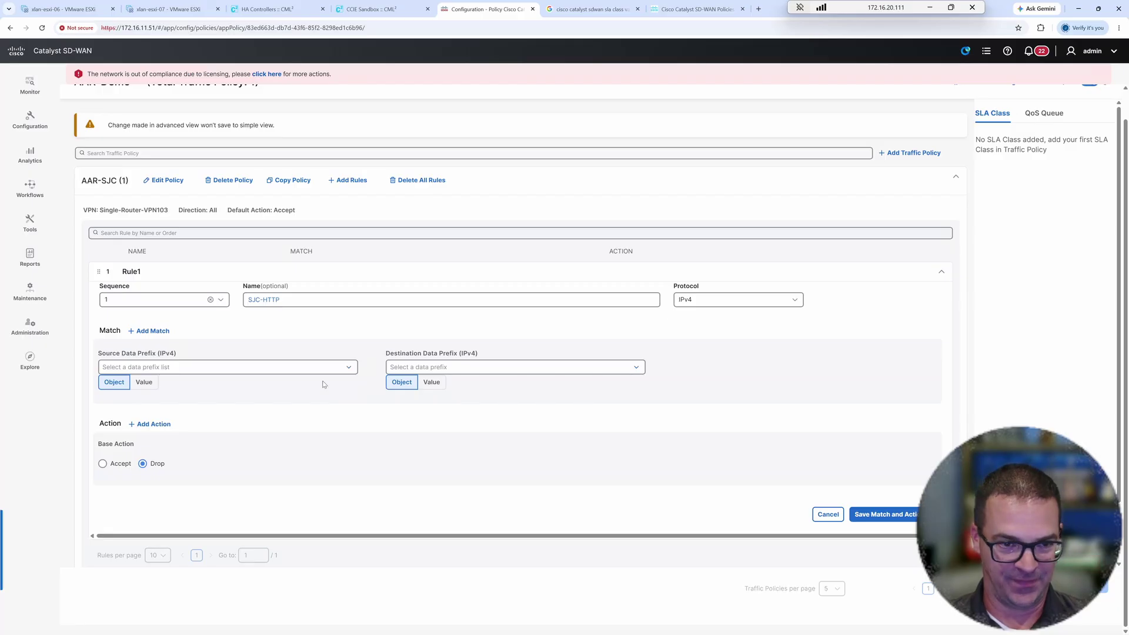
{"action": "left_click", "coordinate": [234, 370]}
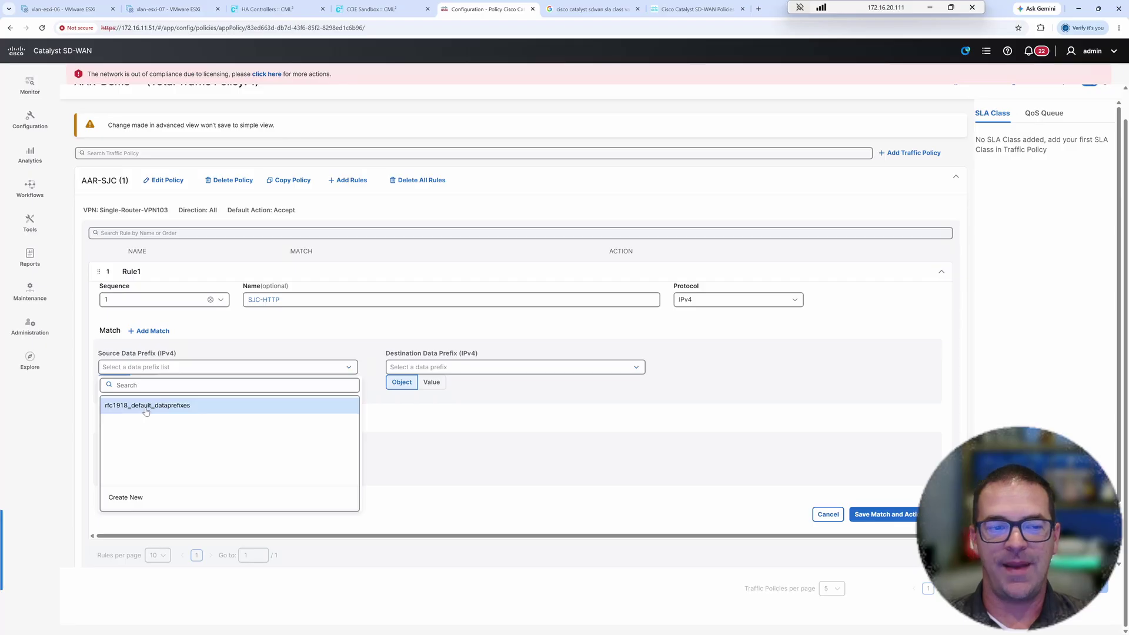
- Create data prefix list 10-3-0-0--16 with 10.3.0.0/16 and set it as SJC-HTTP's source prefix
{"action": "left_click", "coordinate": [131, 498]}
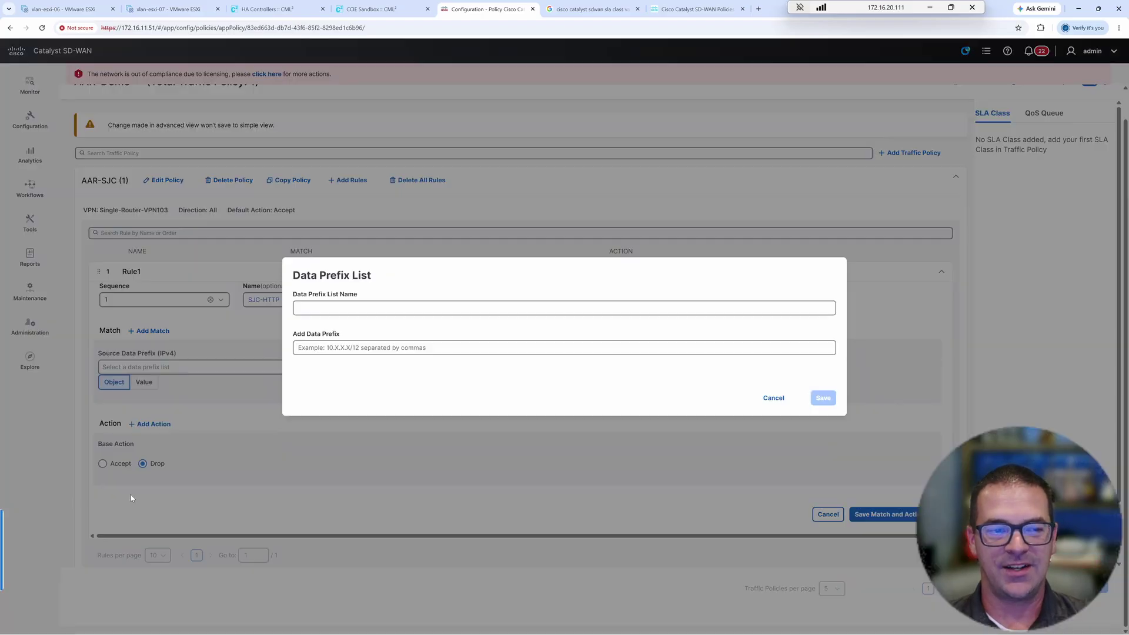
{"action": "left_click", "coordinate": [401, 12]}
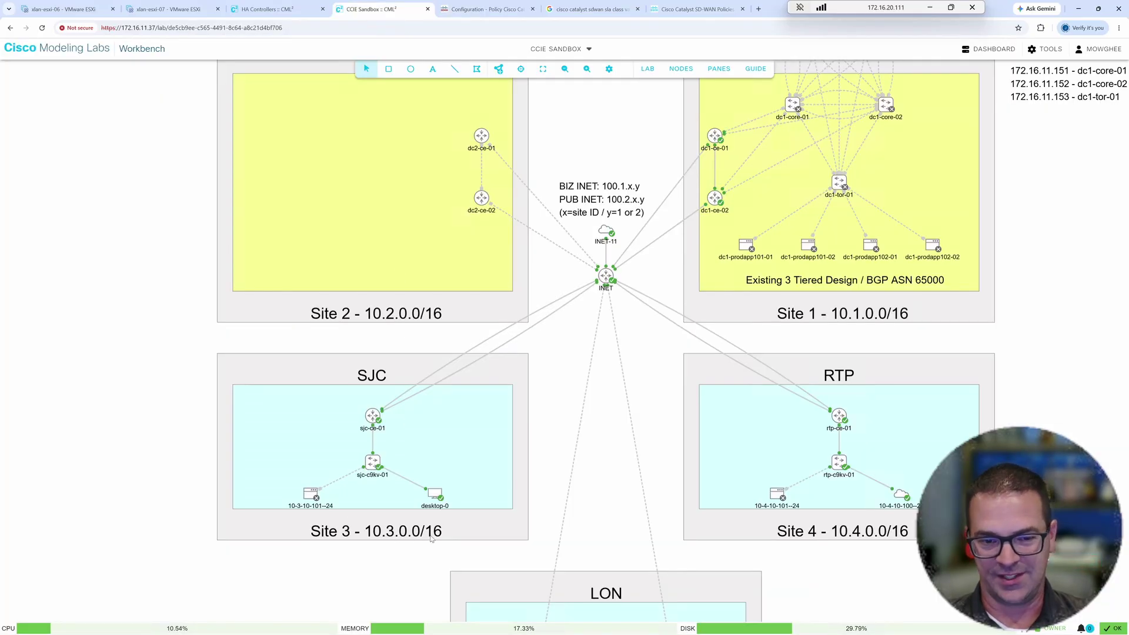
{"action": "left_click", "coordinate": [486, 7]}
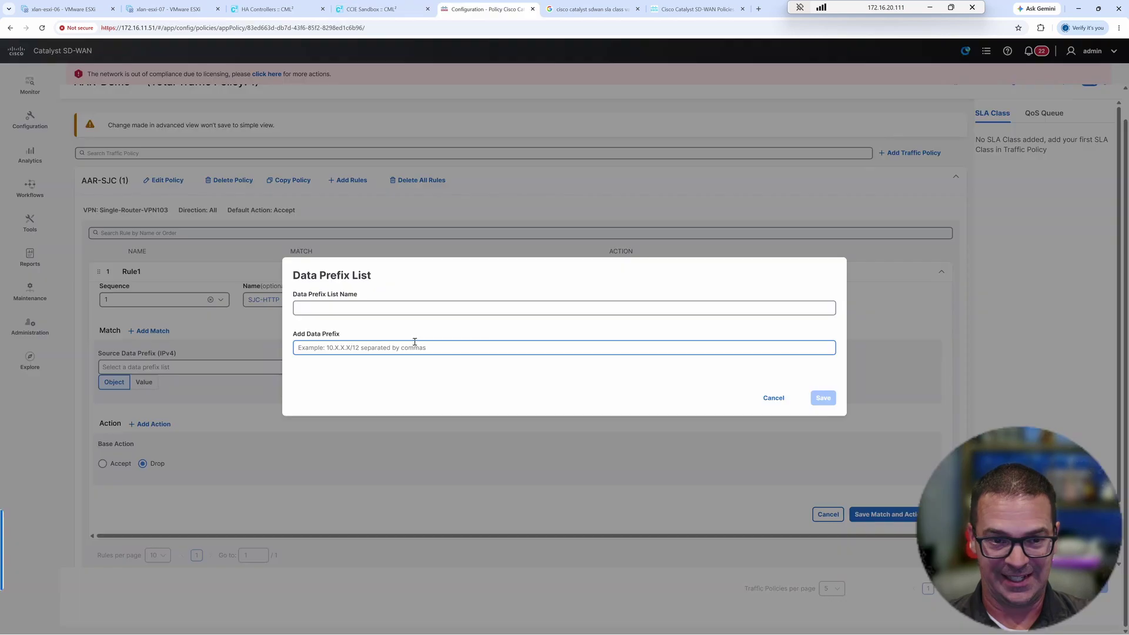
{"action": "left_click", "coordinate": [333, 304]}
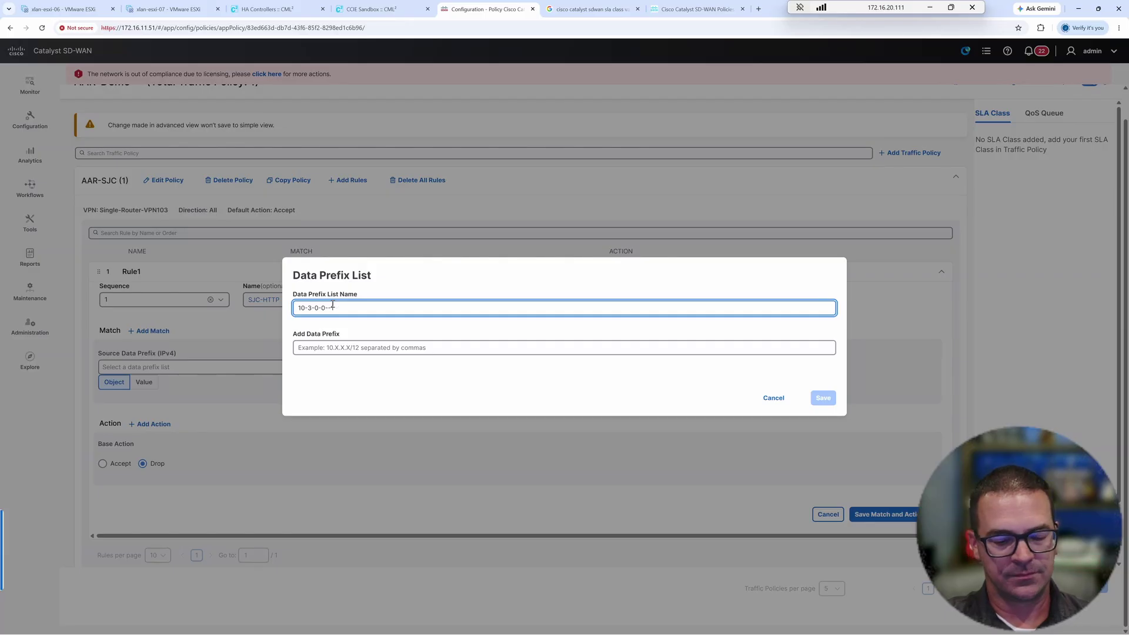
{"action": "left_click", "coordinate": [323, 352]}
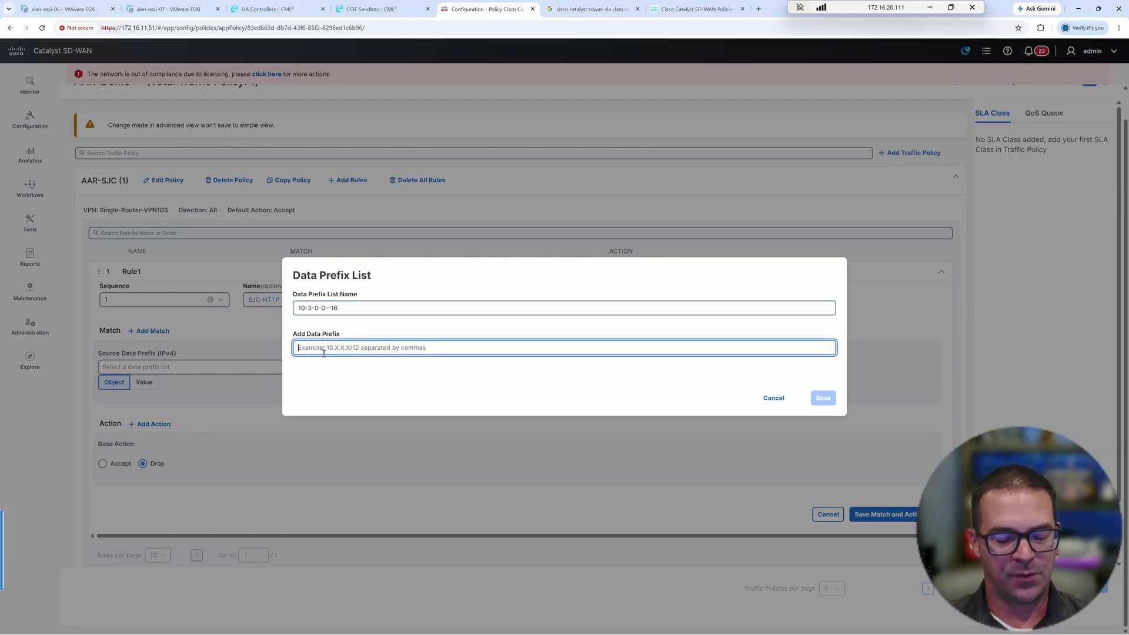
{"action": "type", "text": "10.3.0.0/16"}
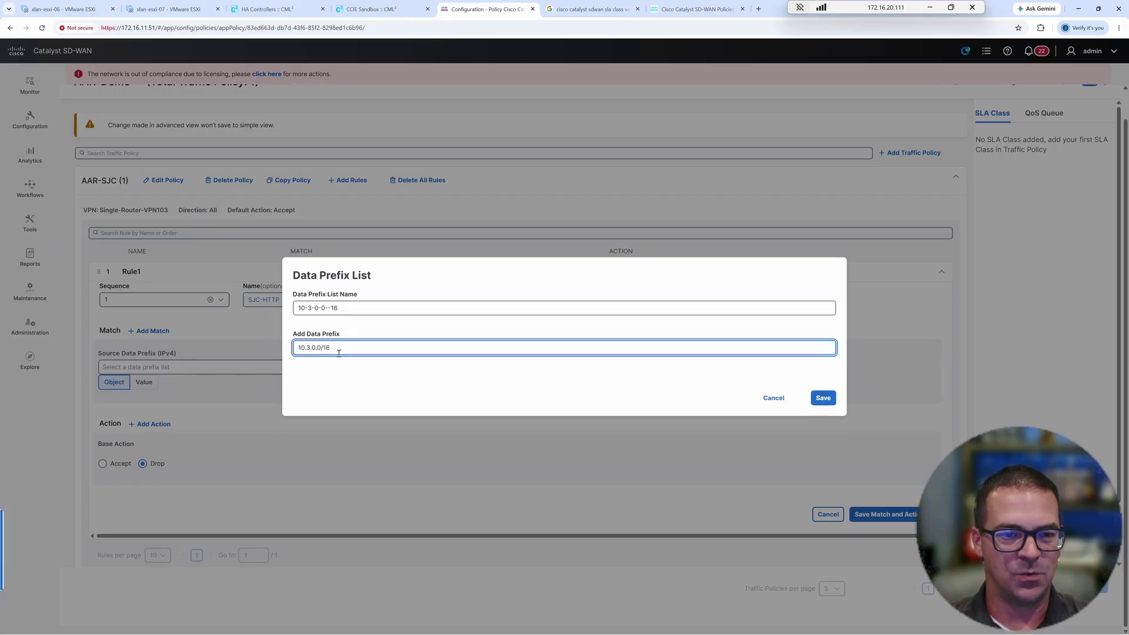
{"action": "left_click", "coordinate": [366, 365]}
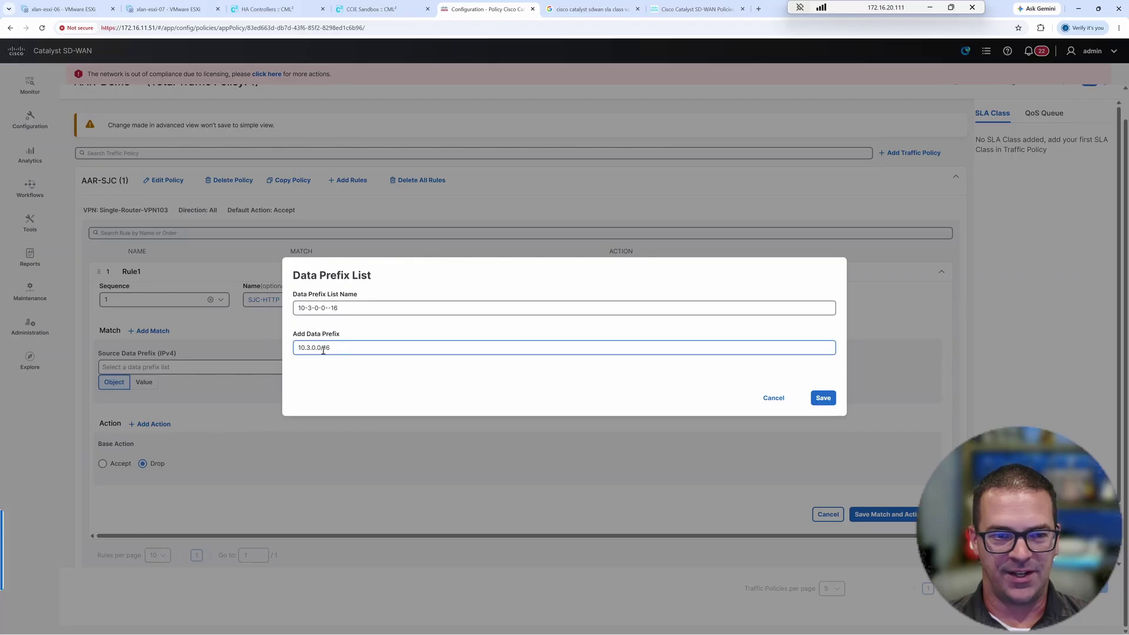
{"action": "left_click", "coordinate": [824, 398]}
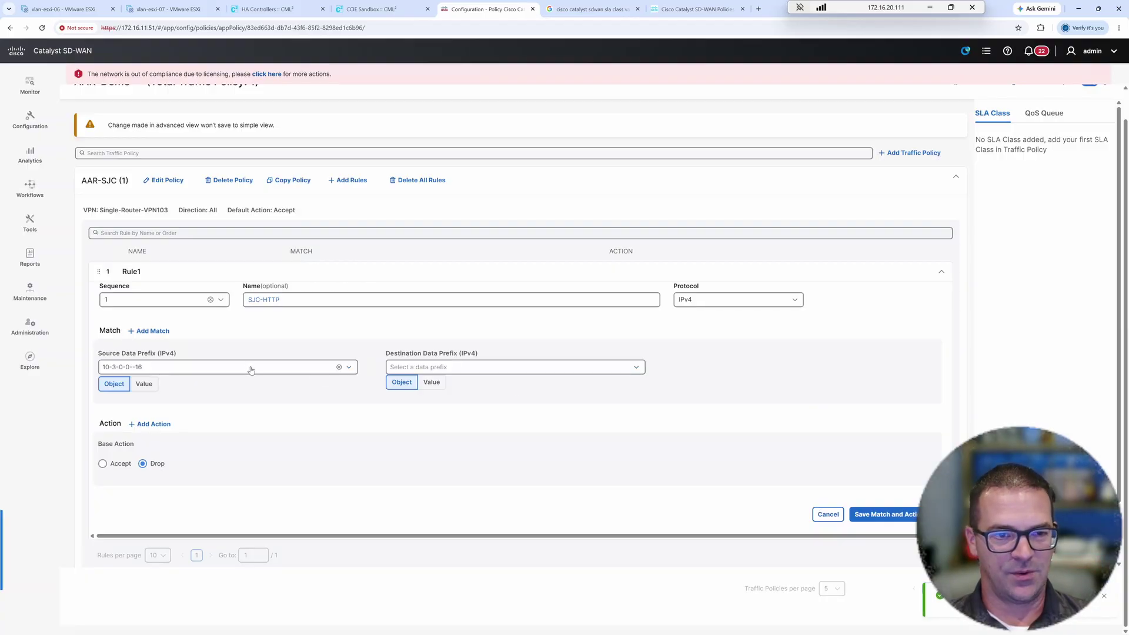
{"action": "left_click", "coordinate": [251, 369]}
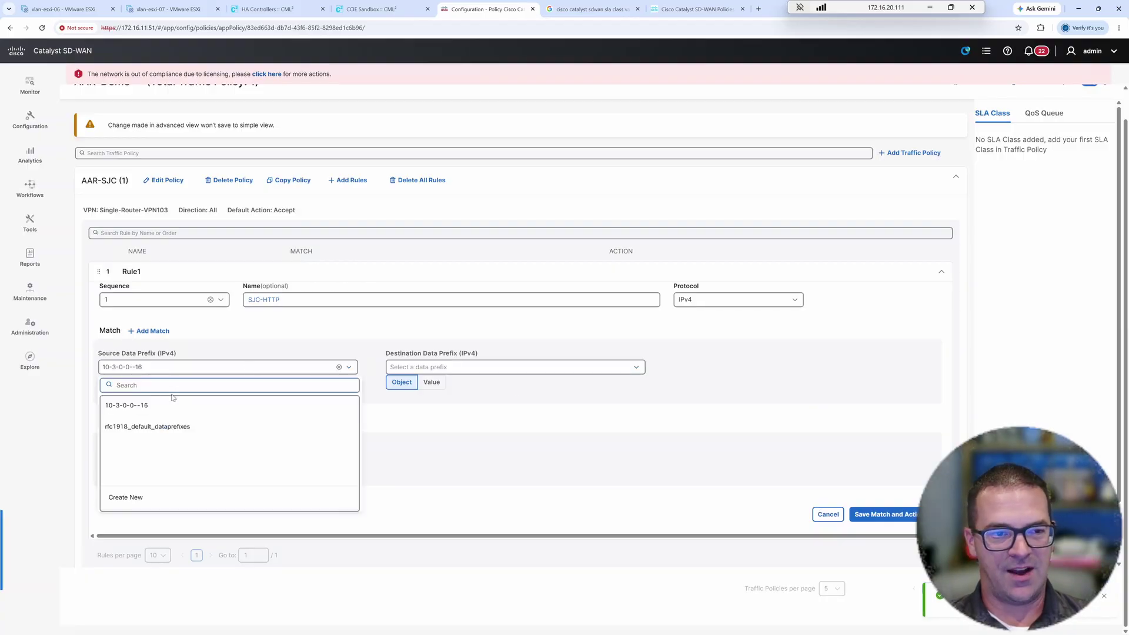
{"action": "left_click", "coordinate": [147, 410]}
{"action": "left_click", "coordinate": [442, 370]}
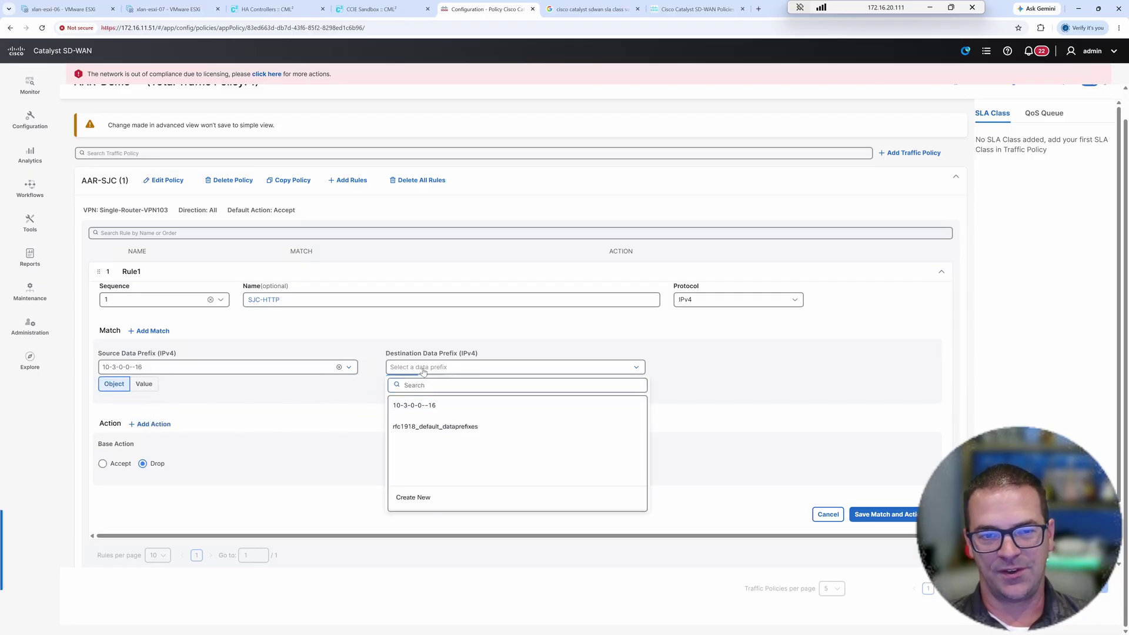
{"action": "left_click", "coordinate": [418, 497]}
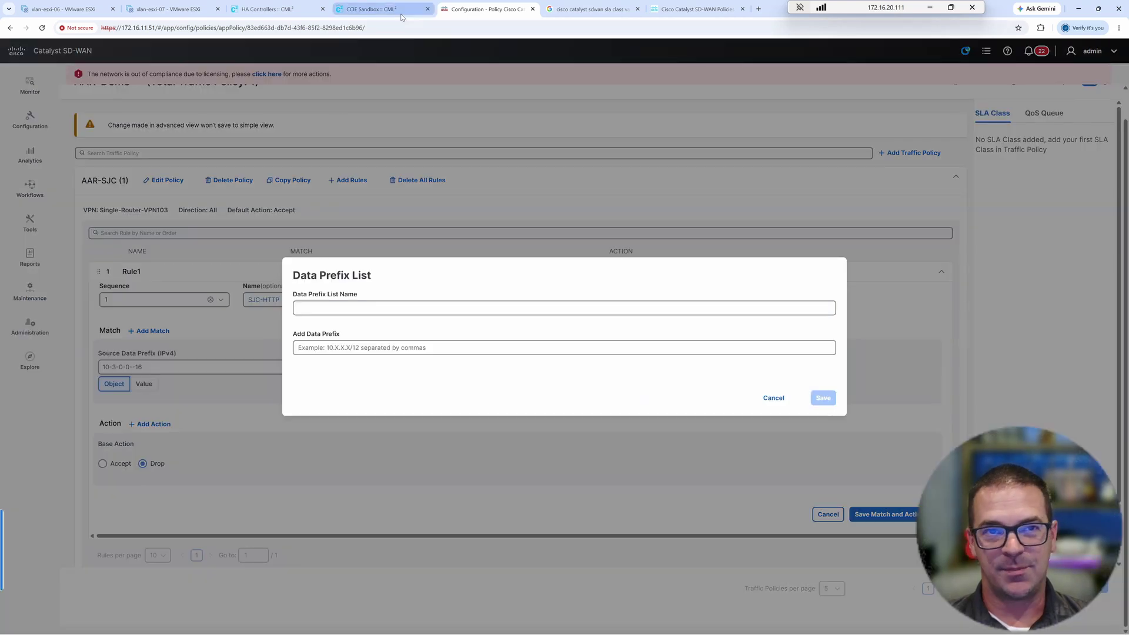
{"action": "left_click", "coordinate": [377, 9]}
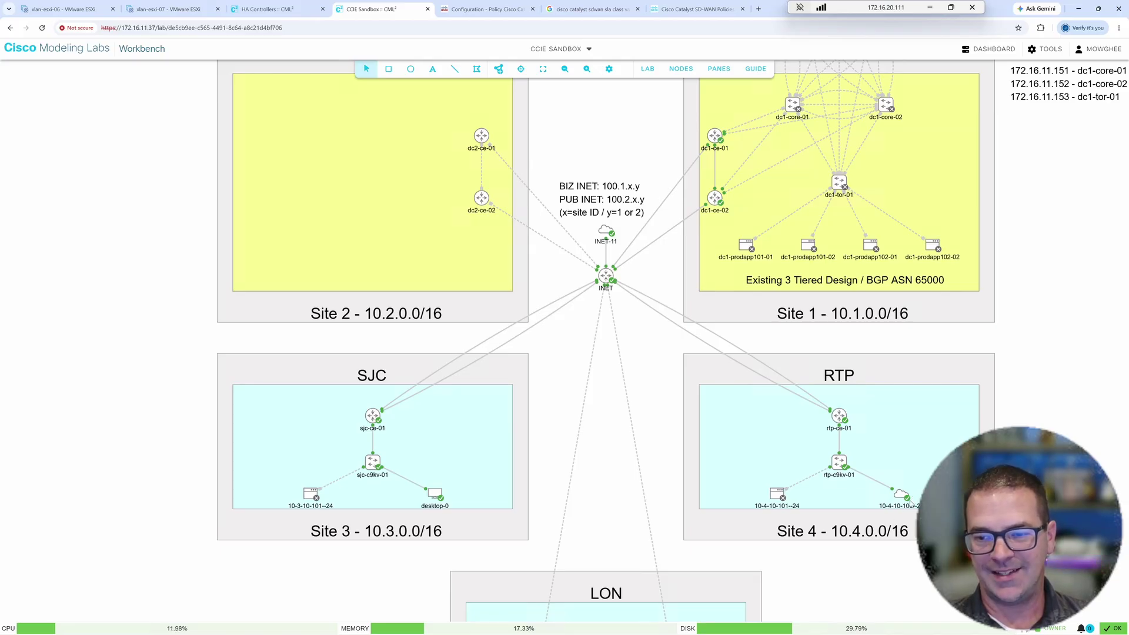
{"action": "left_click", "coordinate": [508, 11]}
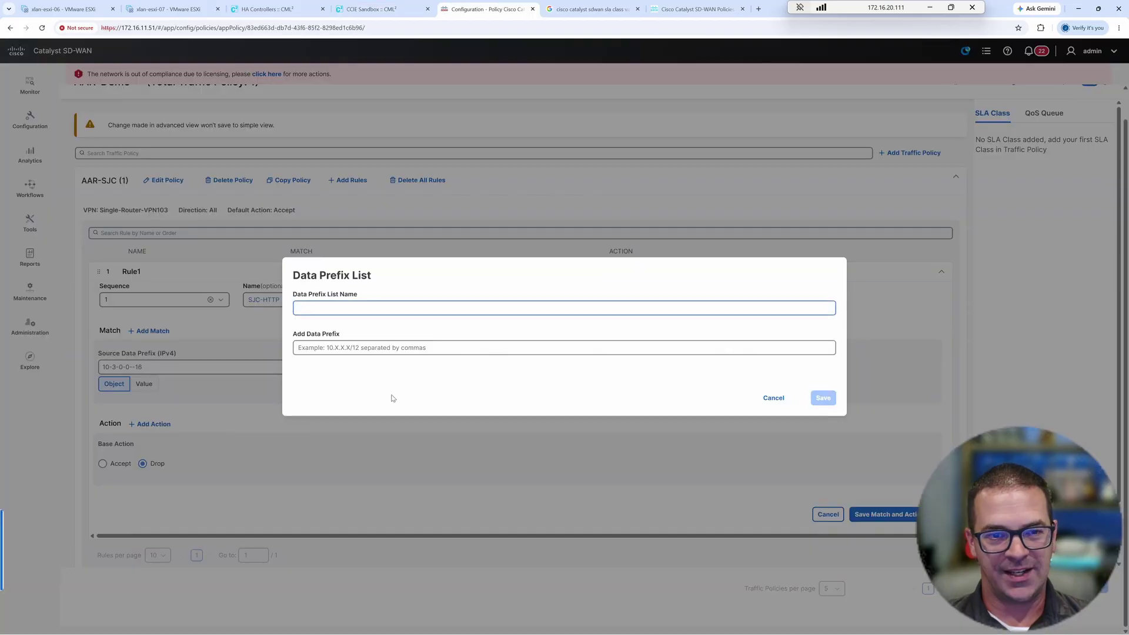
{"action": "left_click", "coordinate": [332, 306]}
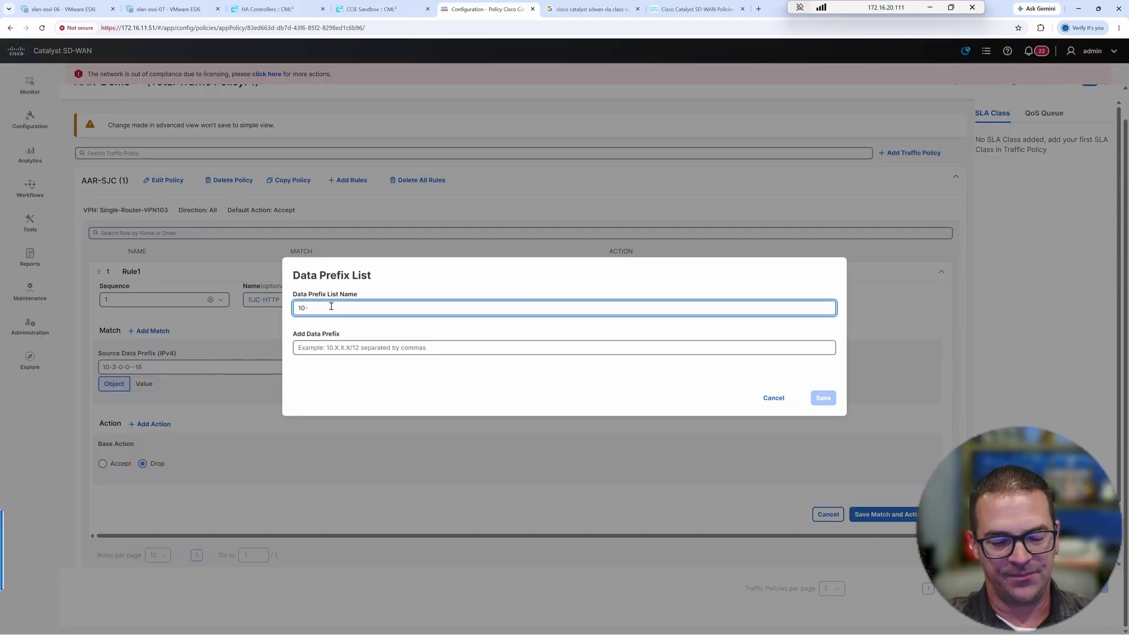
{"action": "type", "text": "10-4-10-100--32"}
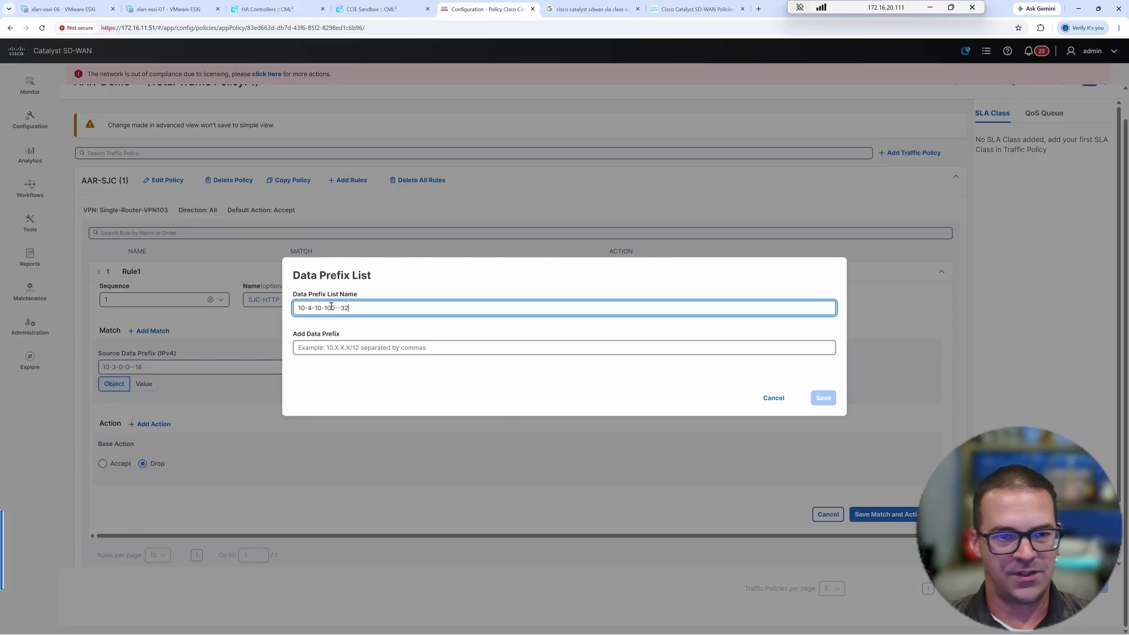
{"action": "left_click", "coordinate": [331, 350]}
{"action": "type", "text": "10."}
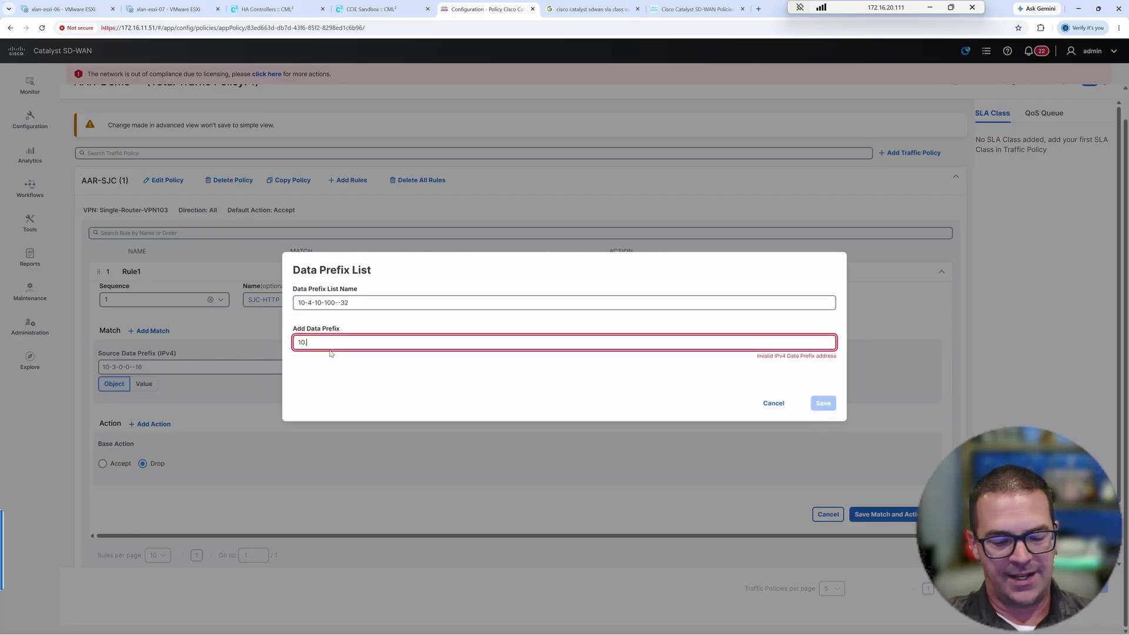
{"action": "type", "text": "4.10.100/32"}
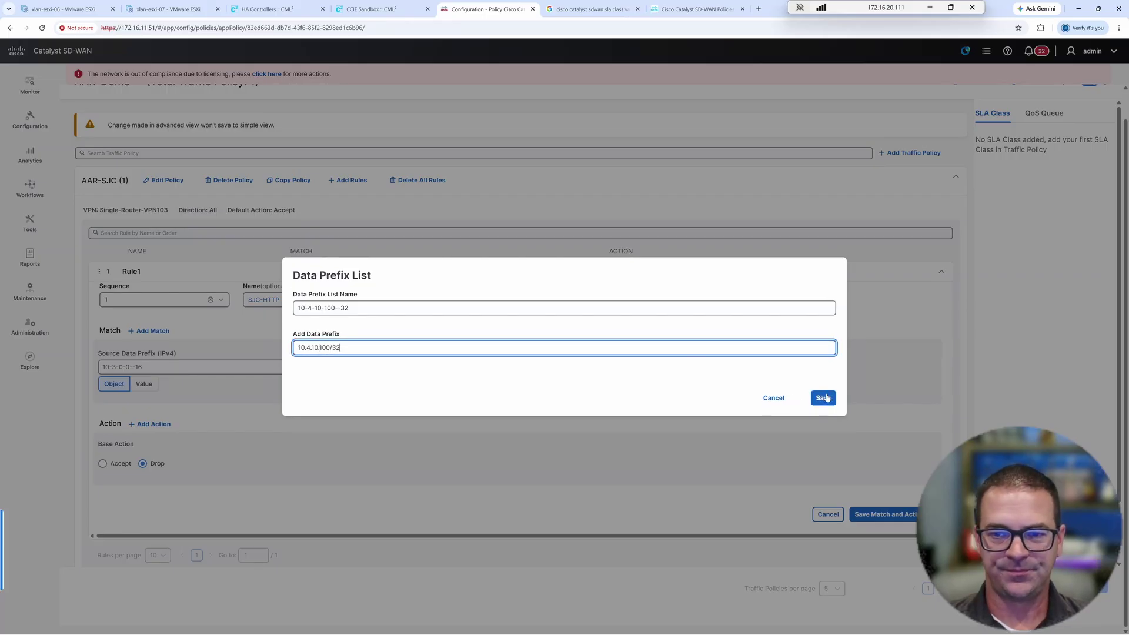
{"action": "left_click", "coordinate": [824, 398]}
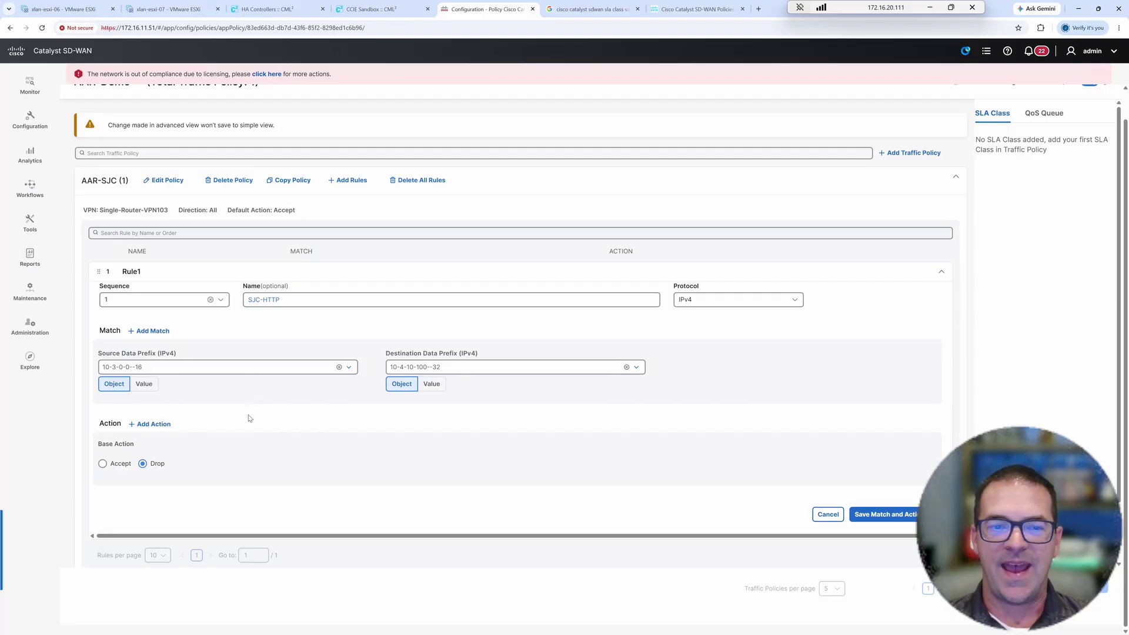
- Set the SJC-HTTP rule's base action to Accept
{"action": "scroll", "coordinate": [214, 409], "scroll_direction": "down", "scroll_amount": 1}
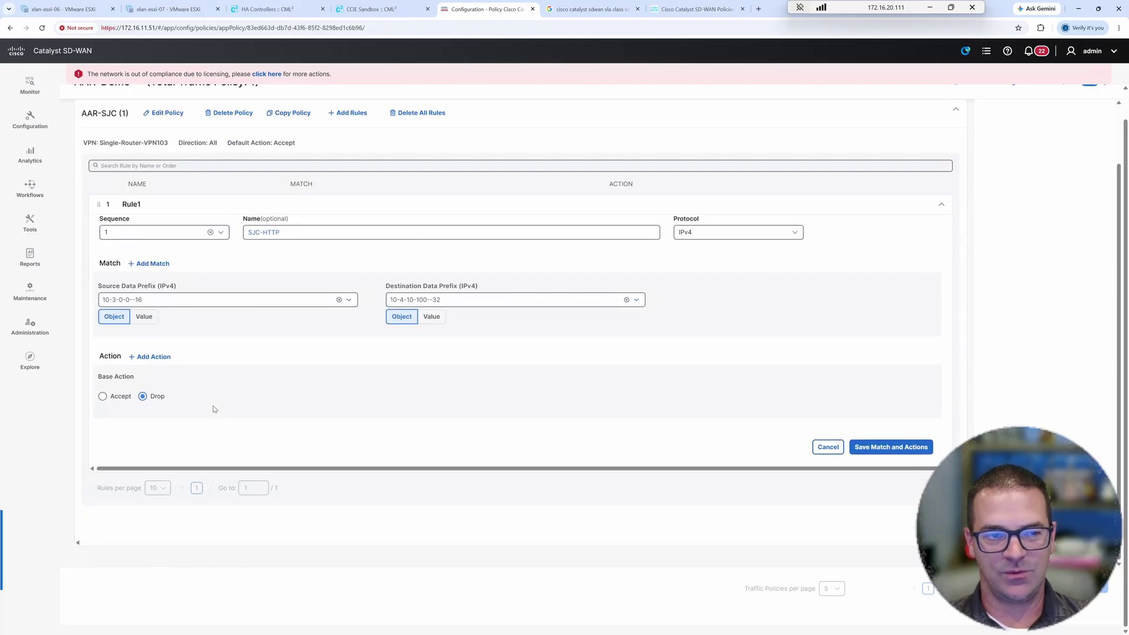
{"action": "left_click", "coordinate": [166, 359]}
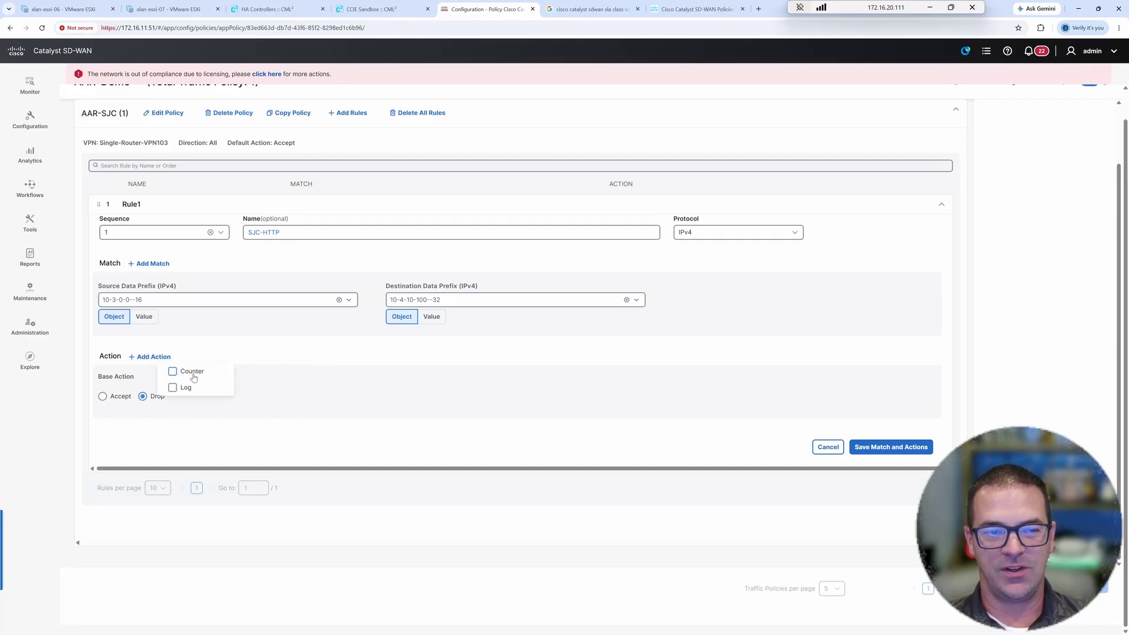
{"action": "left_click", "coordinate": [157, 424]}
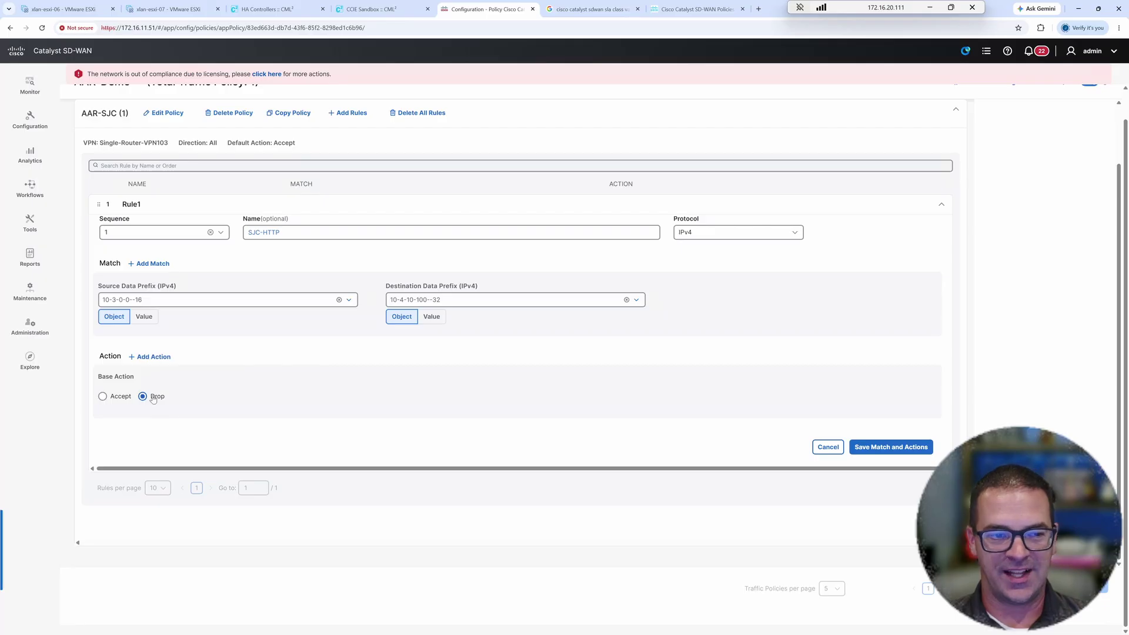
{"action": "left_click", "coordinate": [102, 397]}
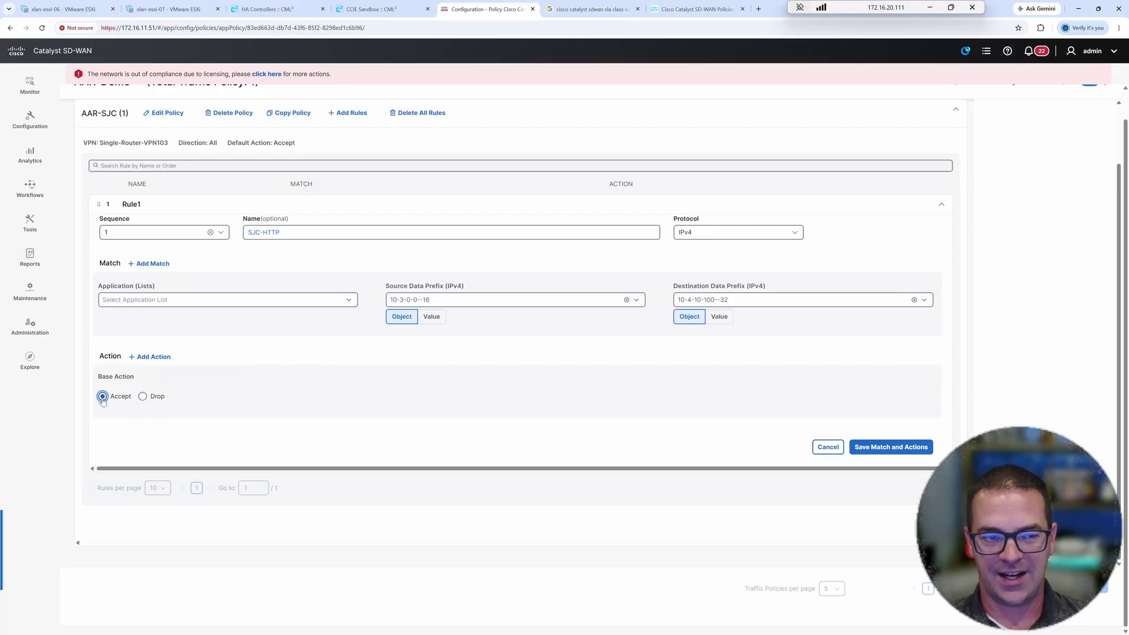
- Add Preferred Color group and Remote Preferred Color actions to the rule
{"action": "left_click", "coordinate": [154, 356]}
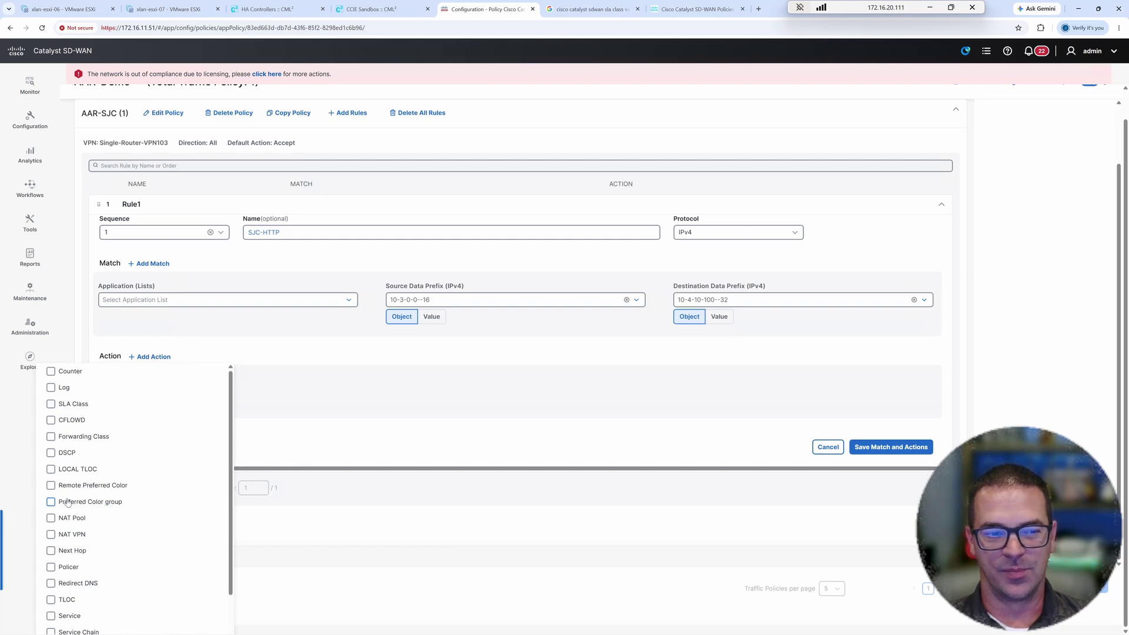
{"action": "left_click", "coordinate": [58, 503]}
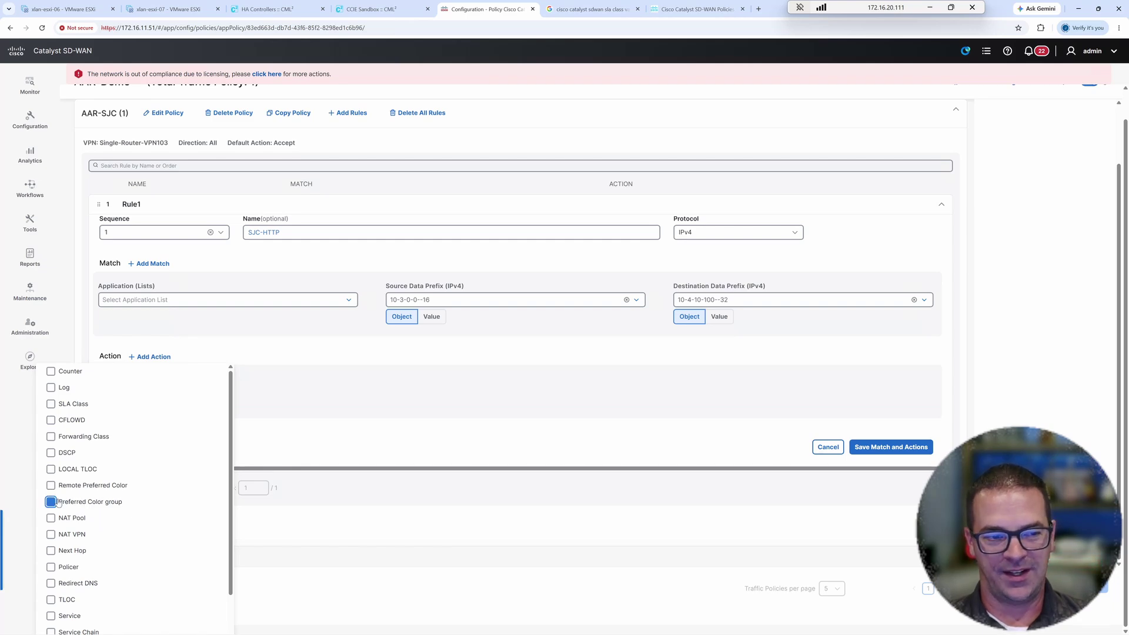
{"action": "left_click", "coordinate": [88, 490]}
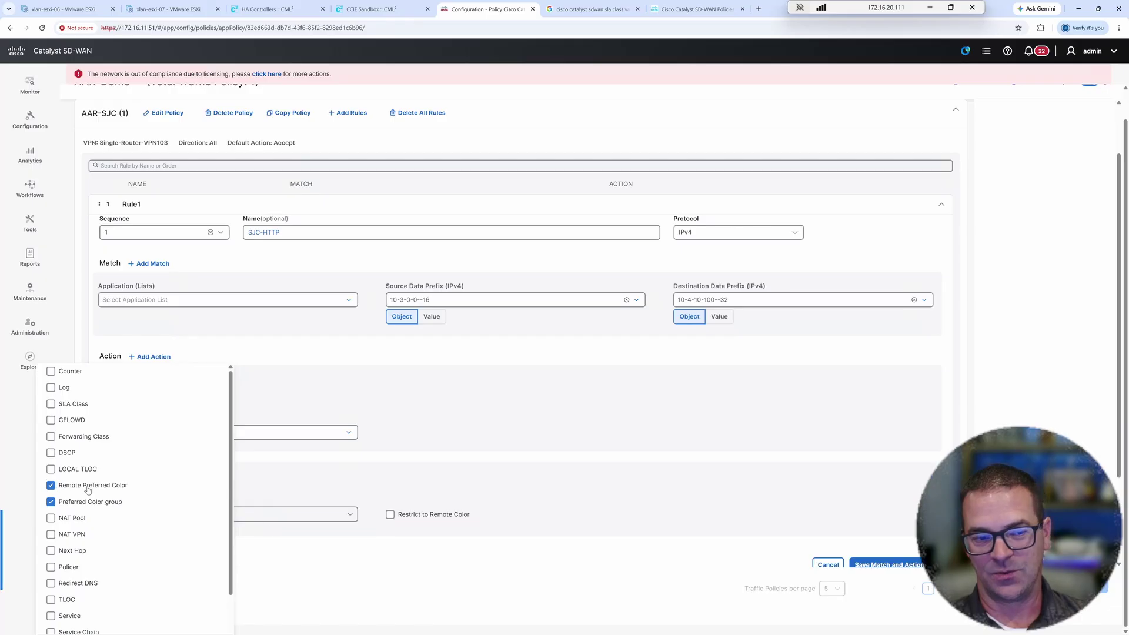
{"action": "left_click", "coordinate": [436, 413]}
{"action": "scroll", "coordinate": [361, 406], "scroll_direction": "down", "scroll_amount": 2}
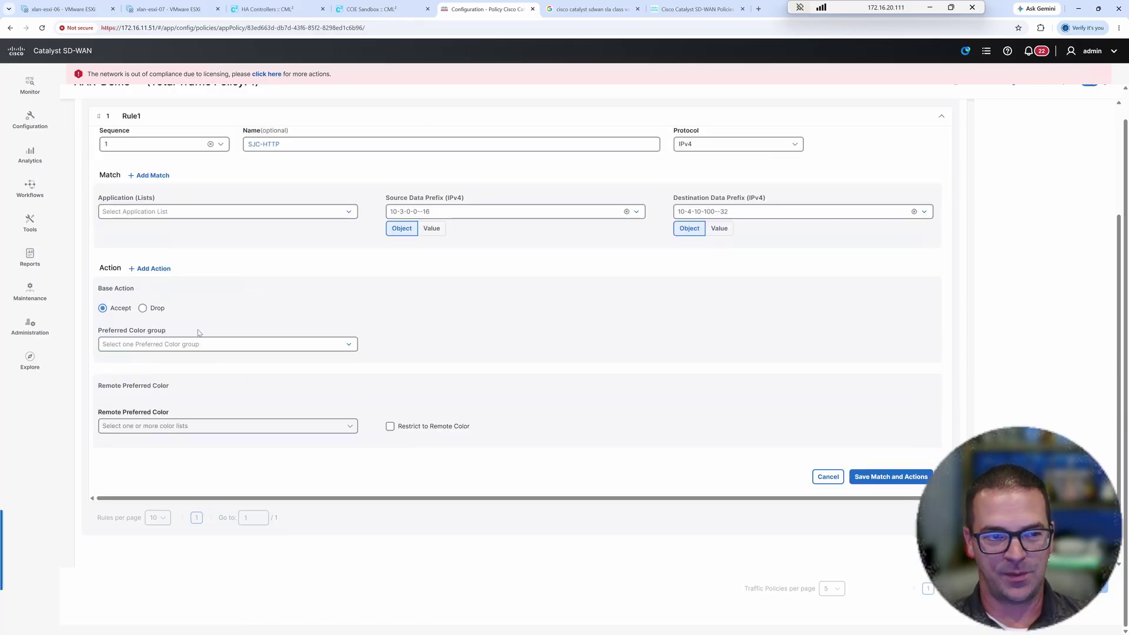
{"action": "left_click", "coordinate": [141, 346]}
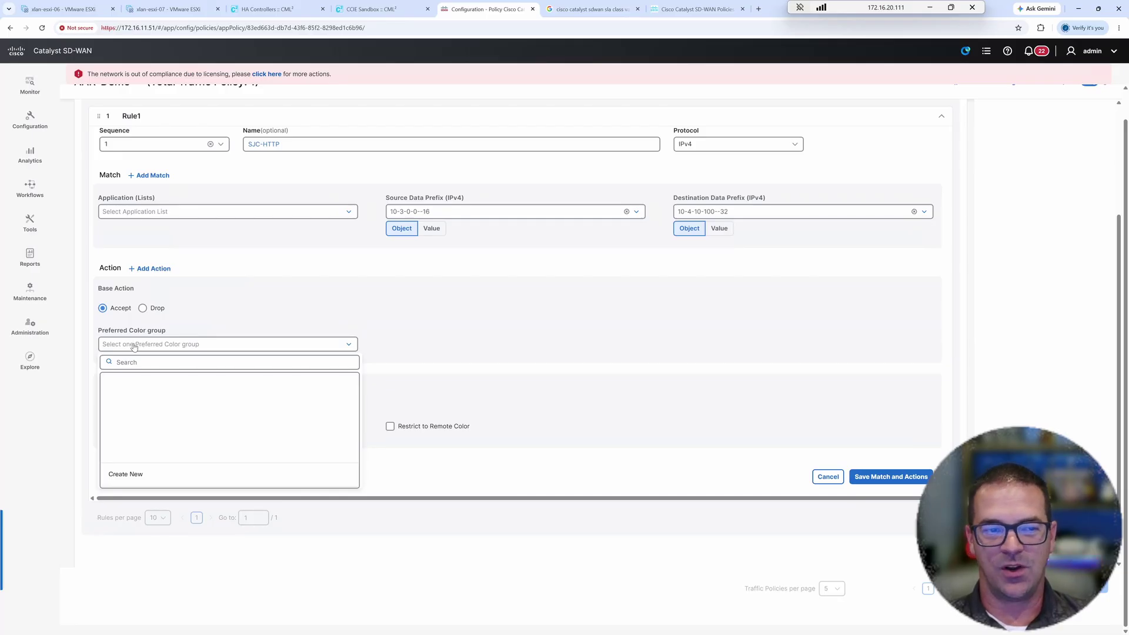
- Create colour group BIZ-Preferred with biz-internet as primary colour on Direct Path
{"action": "left_click", "coordinate": [130, 475]}
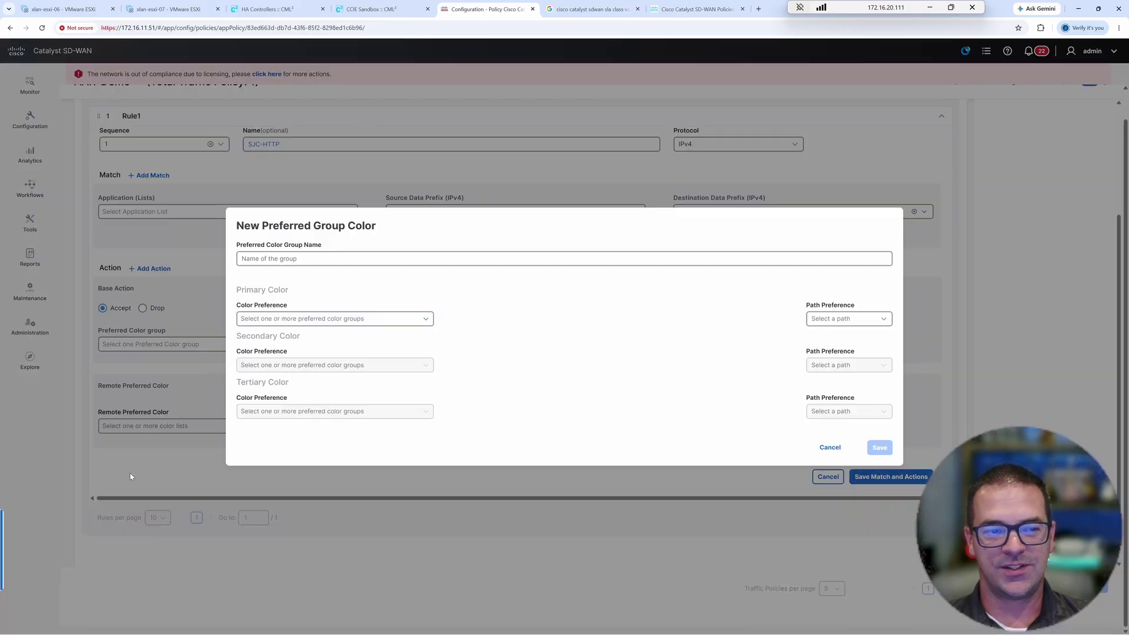
{"action": "left_click", "coordinate": [308, 259]}
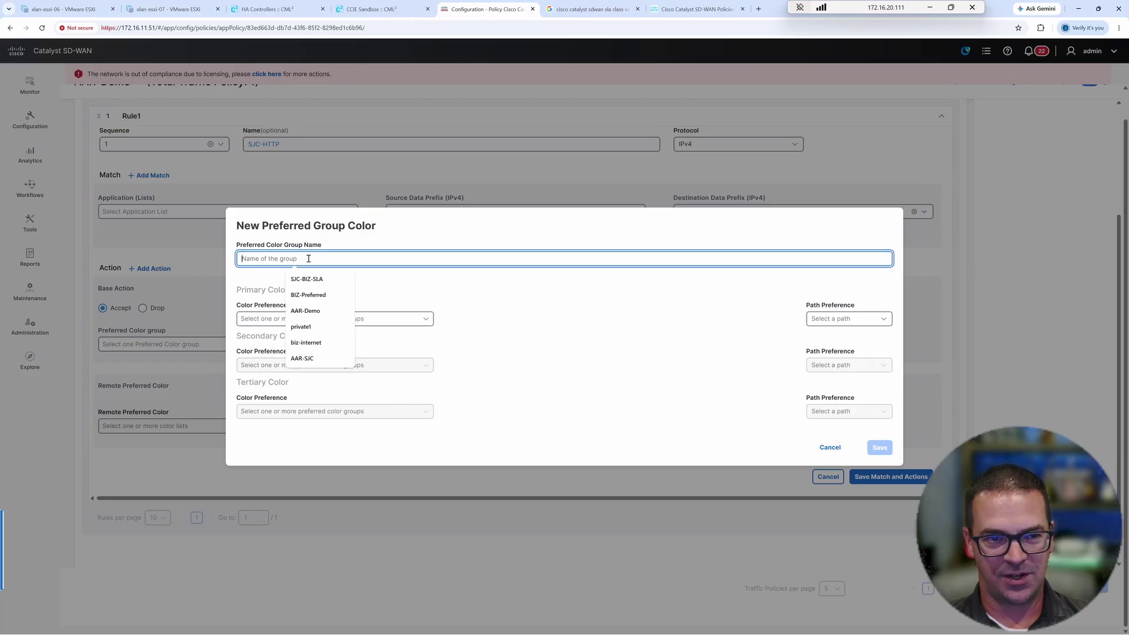
{"action": "left_click", "coordinate": [307, 295]}
{"action": "left_click_drag", "start_coordinate": [283, 259], "coordinate": [234, 259]}
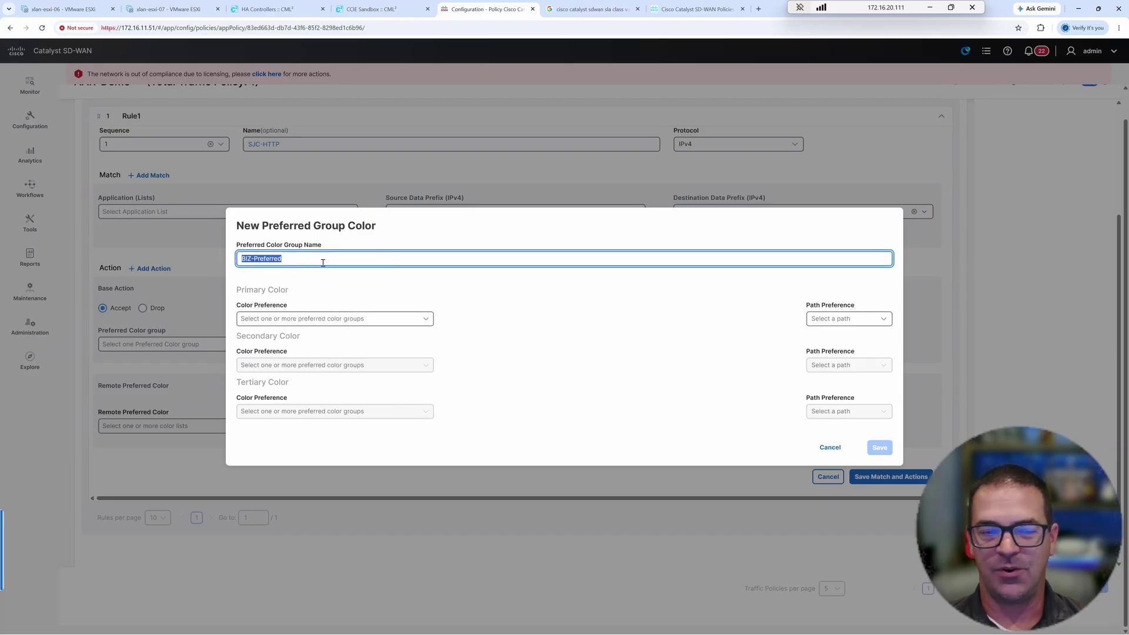
{"action": "left_click", "coordinate": [286, 321]}
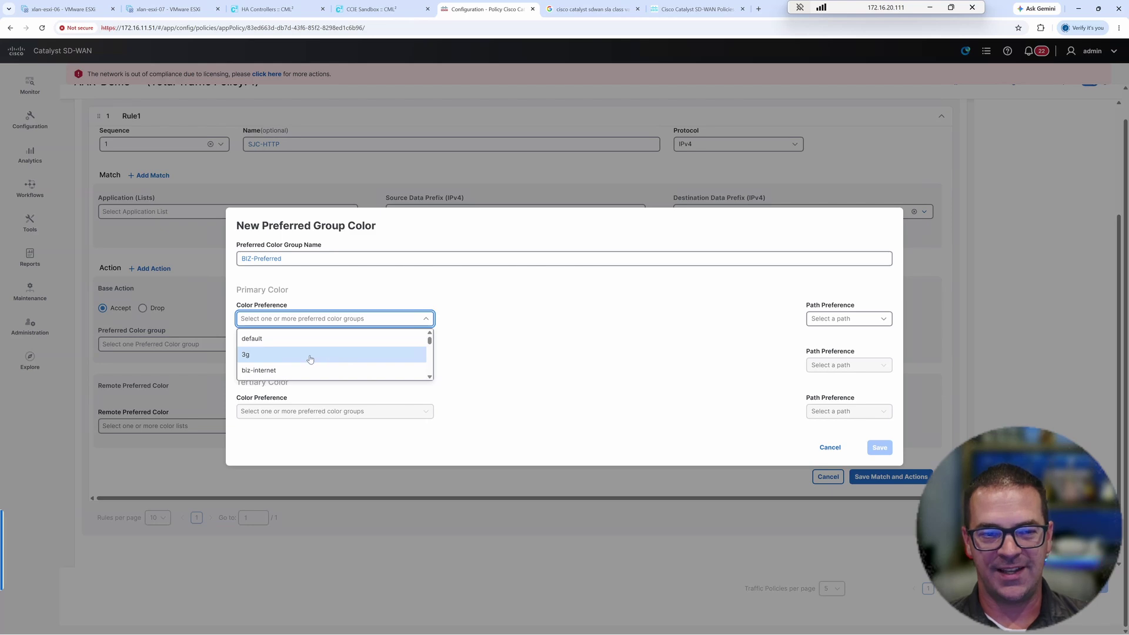
{"action": "scroll", "coordinate": [299, 359], "scroll_direction": "down", "scroll_amount": 5}
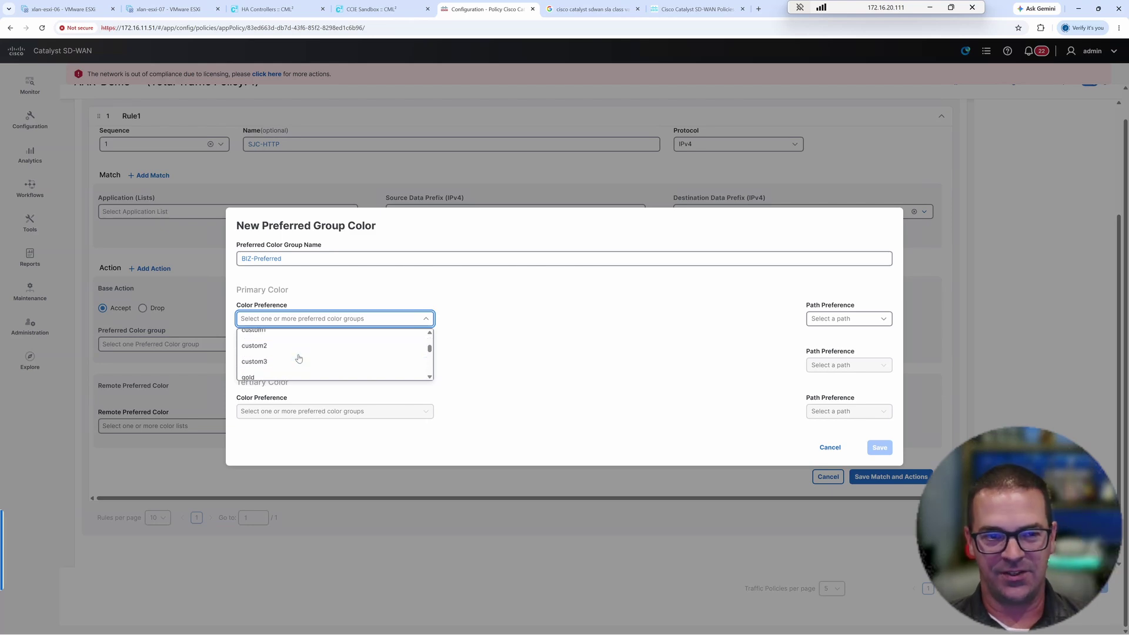
{"action": "scroll", "coordinate": [299, 358], "scroll_direction": "up", "scroll_amount": 5}
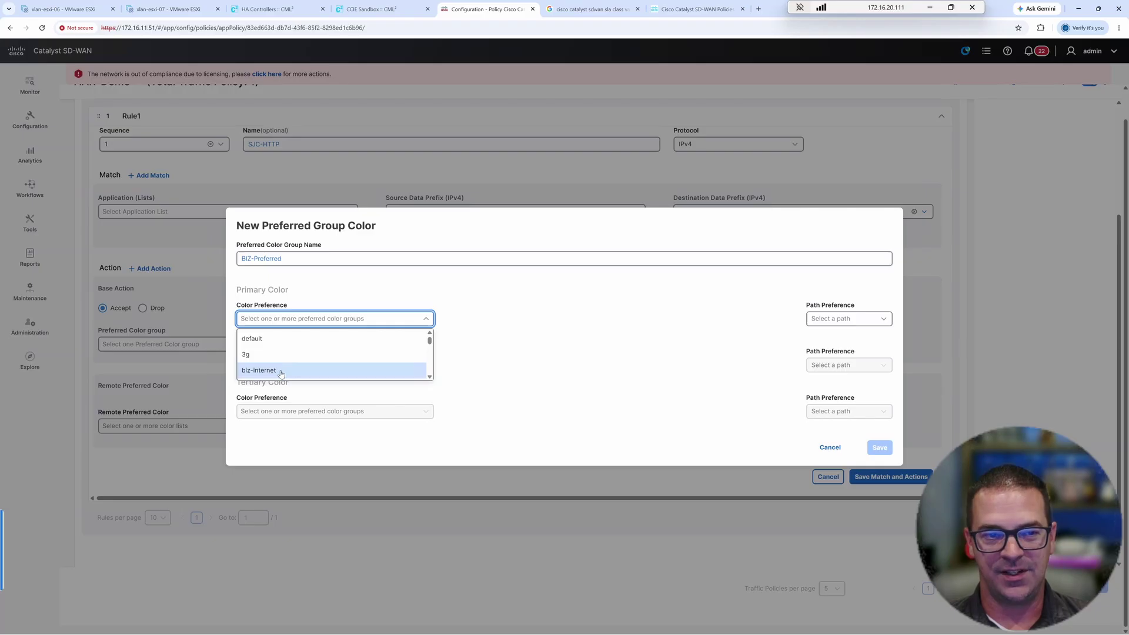
{"action": "left_click", "coordinate": [258, 372]}
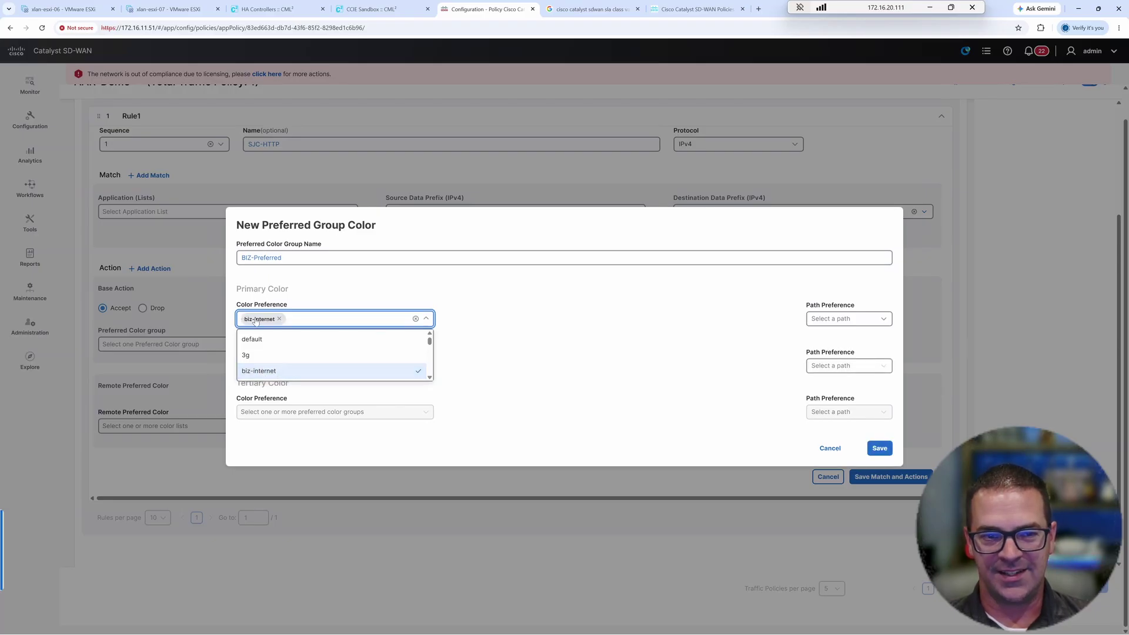
{"action": "left_click", "coordinate": [585, 289]}
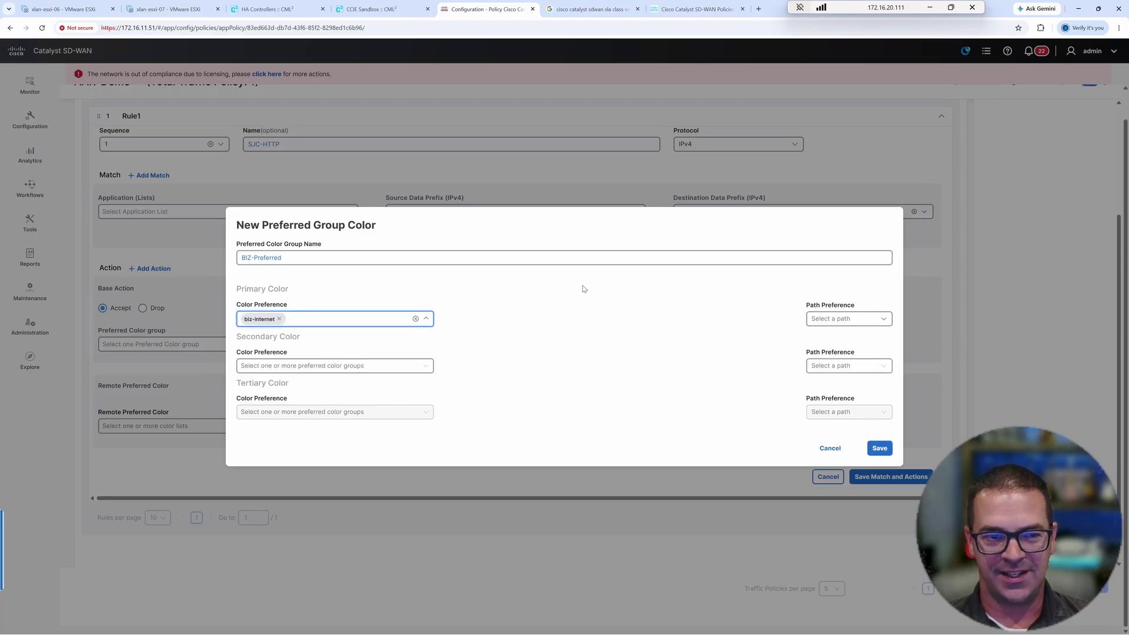
{"action": "left_click", "coordinate": [297, 369]}
{"action": "left_click", "coordinate": [582, 318]}
{"action": "left_click", "coordinate": [832, 320]}
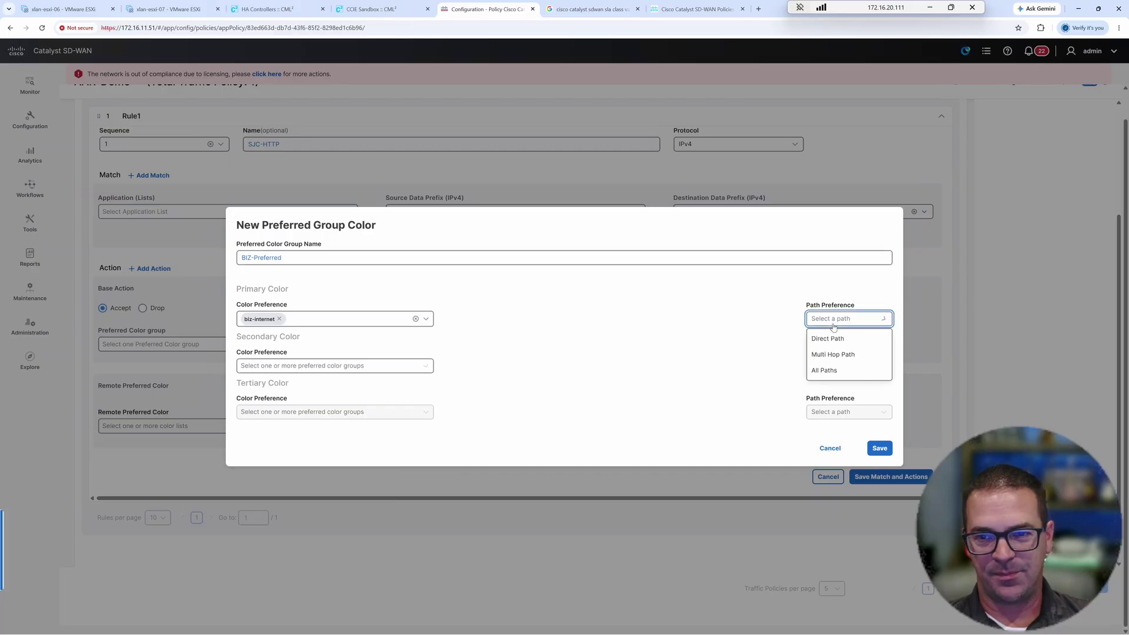
{"action": "left_click", "coordinate": [834, 341]}
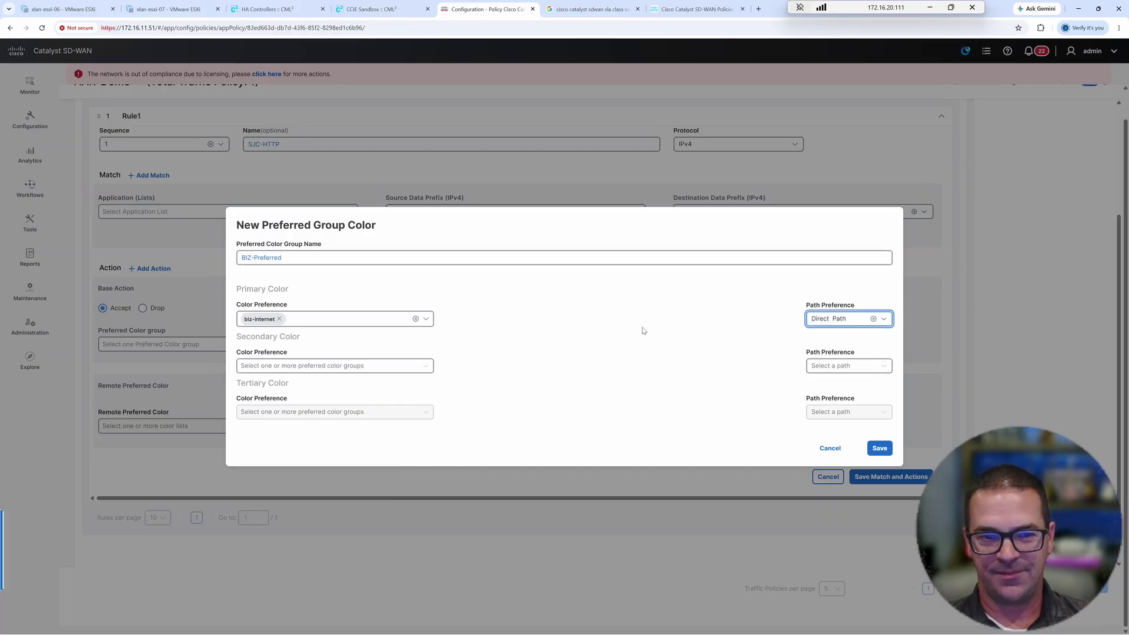
- Make public-internet the Direct Path secondary colour and save BIZ-Preferred
{"action": "left_click", "coordinate": [277, 369]}
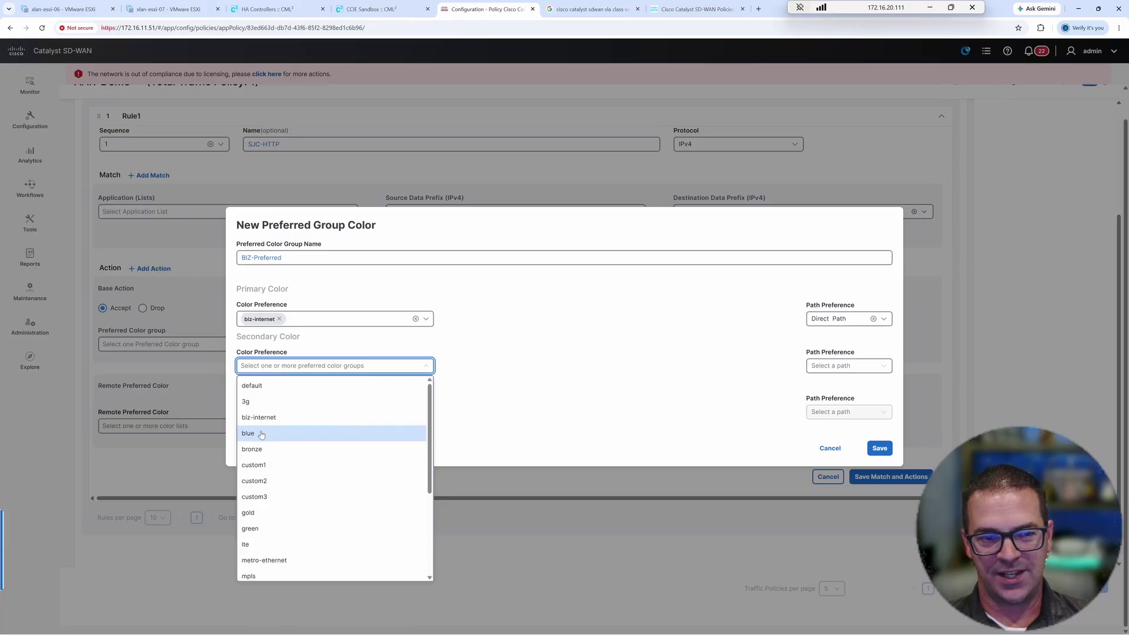
{"action": "left_click", "coordinate": [286, 371]}
{"action": "left_click", "coordinate": [286, 370]}
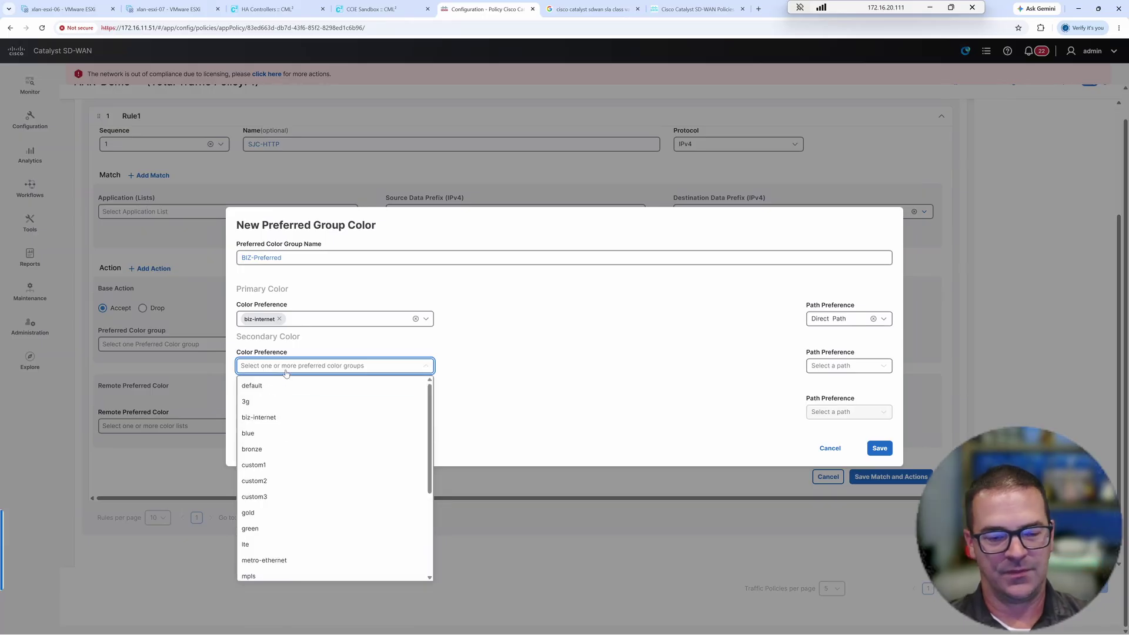
{"action": "key", "text": "Up"}
{"action": "left_click", "coordinate": [260, 575]}
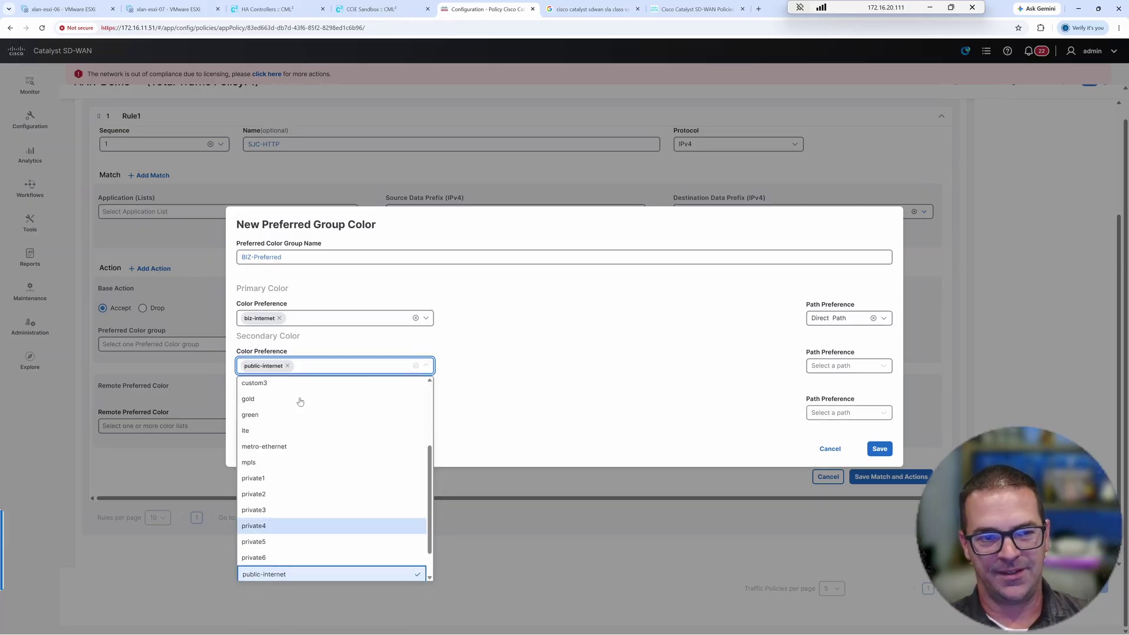
{"action": "left_click", "coordinate": [676, 368]}
{"action": "left_click", "coordinate": [835, 366]}
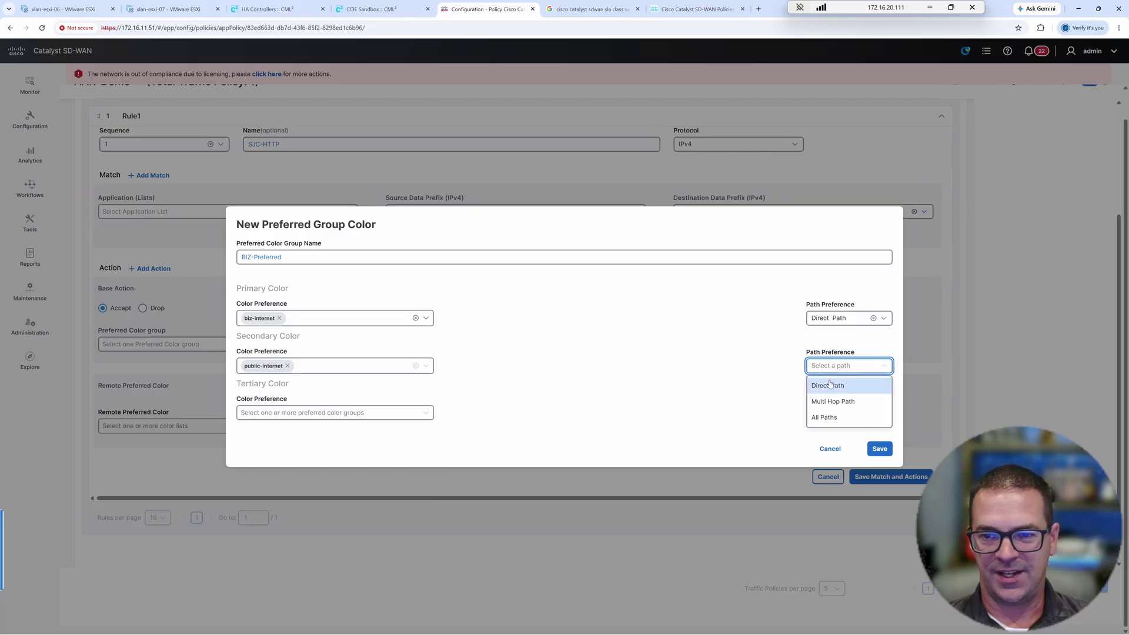
{"action": "left_click", "coordinate": [830, 385]}
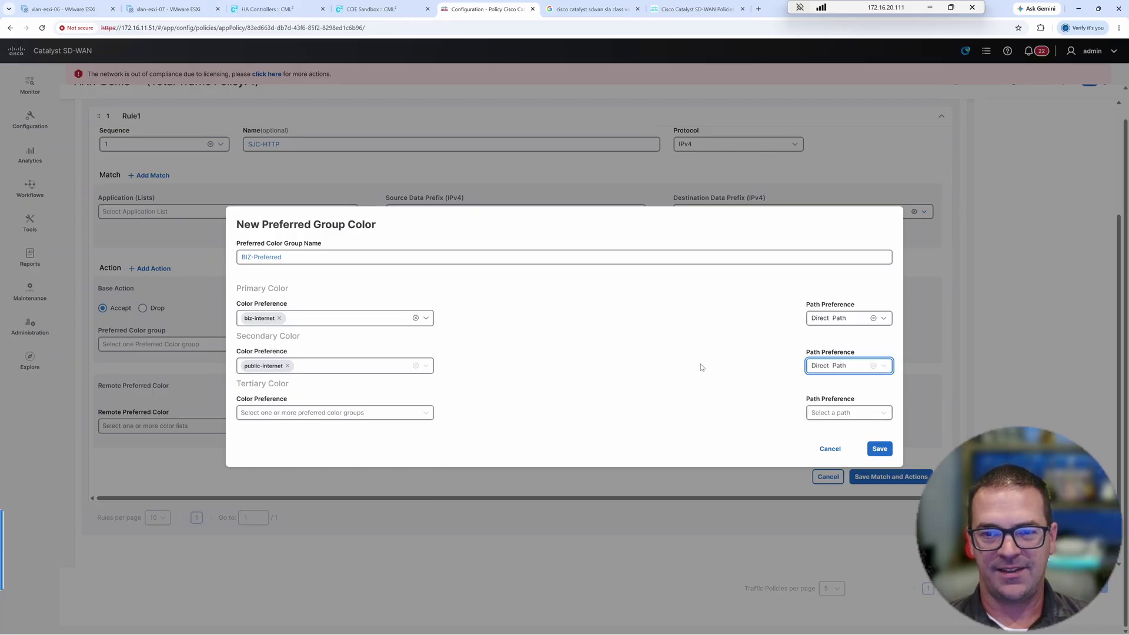
{"action": "left_click", "coordinate": [883, 448]}
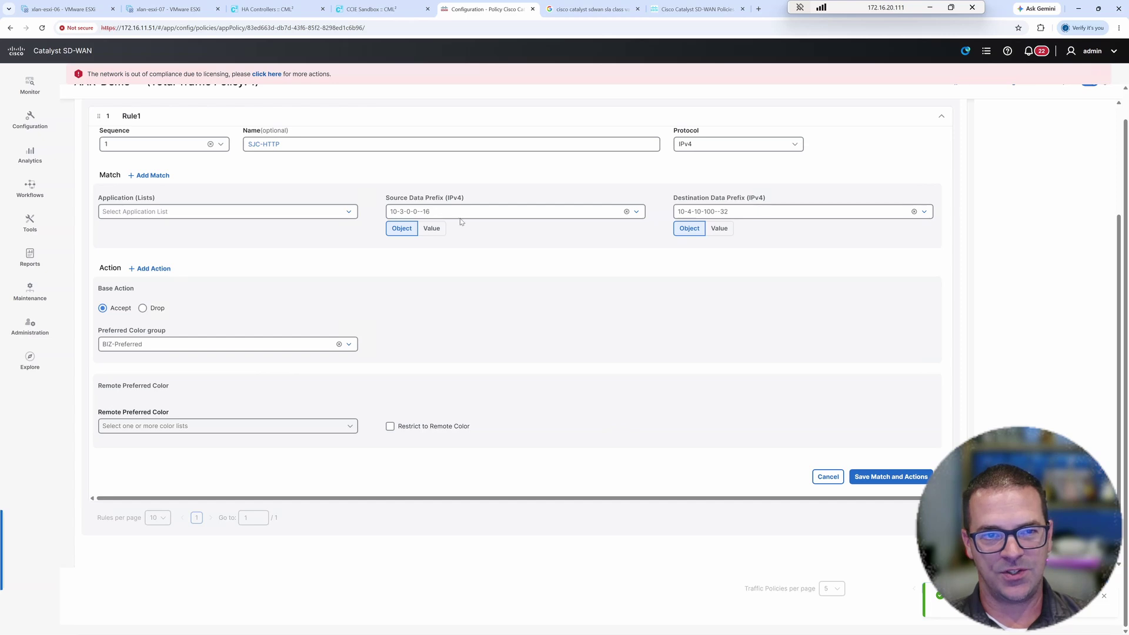
- Begin a new application list named AAR-SJC, then abandon it
{"action": "left_click", "coordinate": [331, 216]}
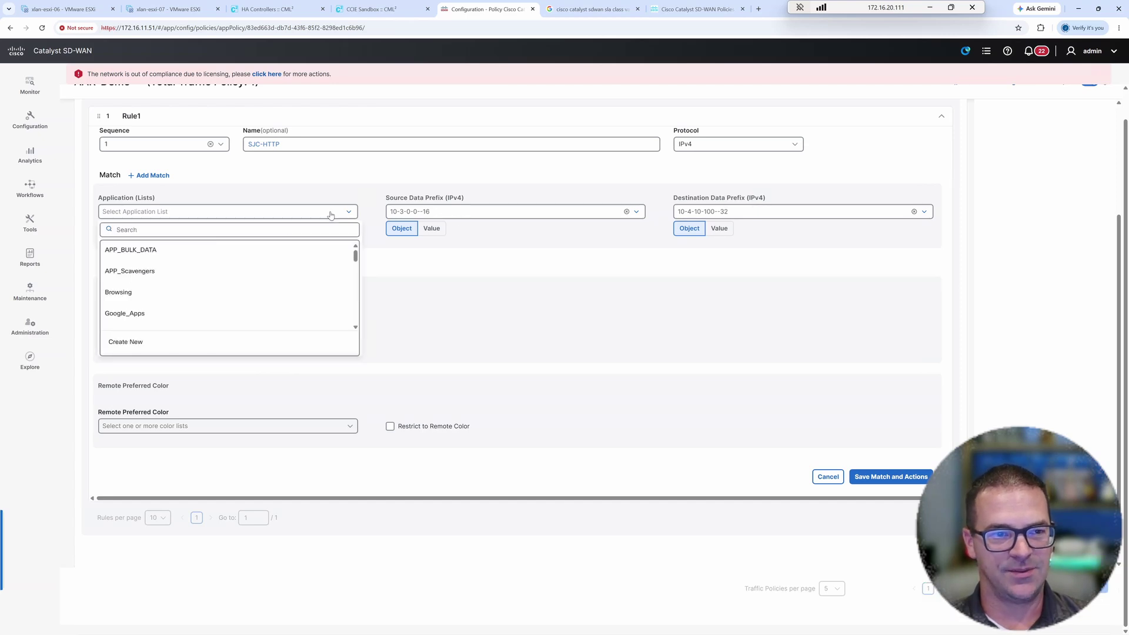
{"action": "left_click", "coordinate": [153, 344]}
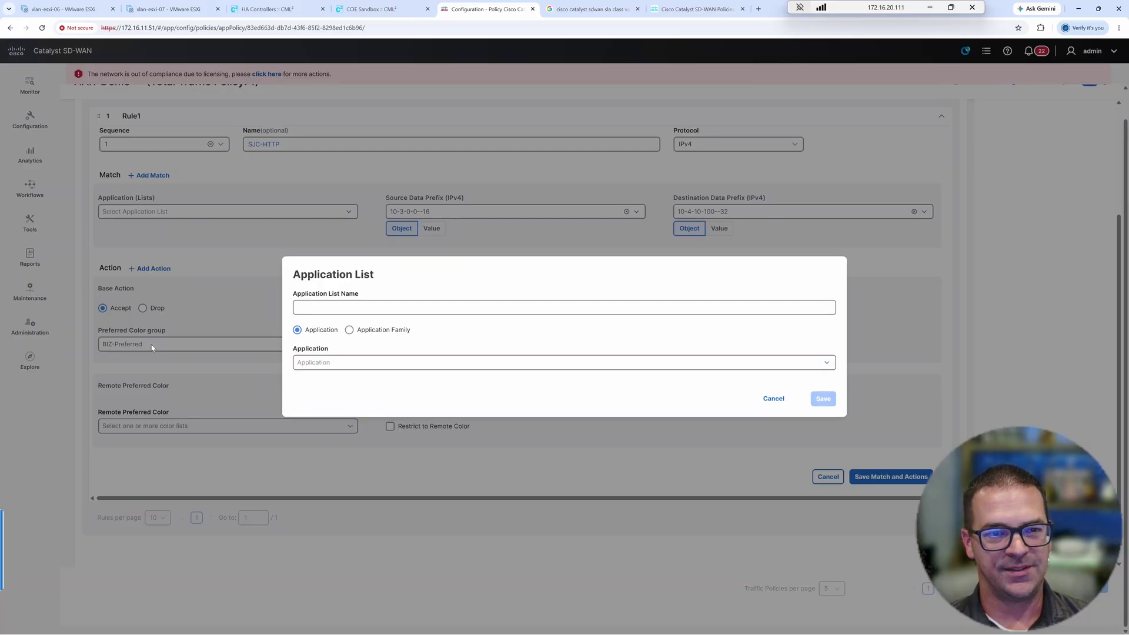
{"action": "left_click", "coordinate": [312, 308]}
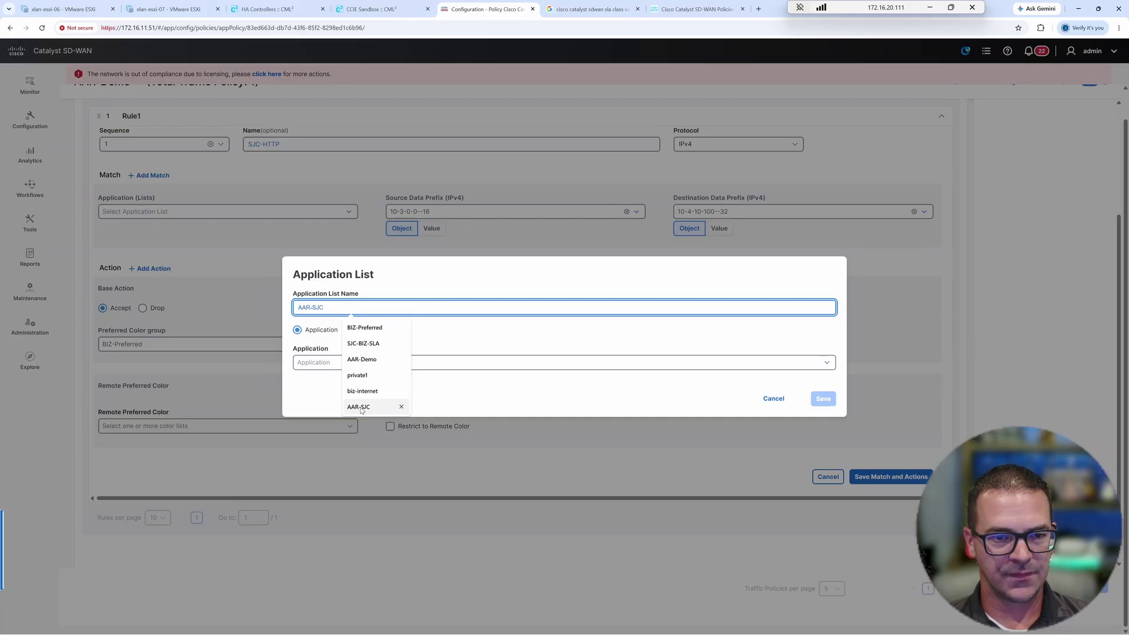
{"action": "left_click", "coordinate": [360, 407]}
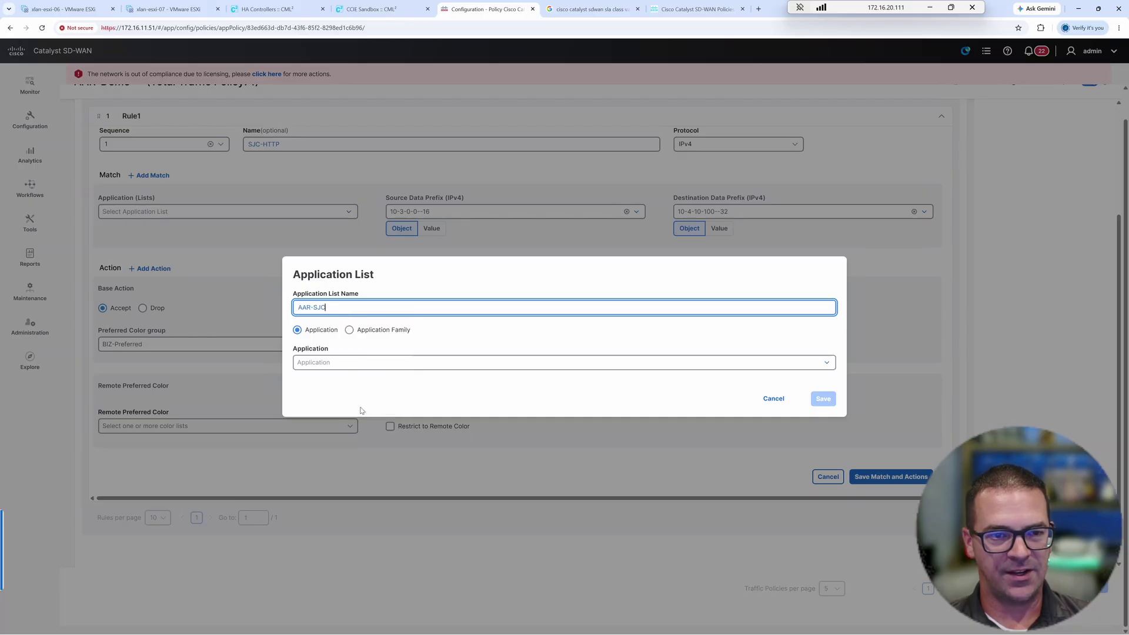
{"action": "left_click", "coordinate": [323, 362]}
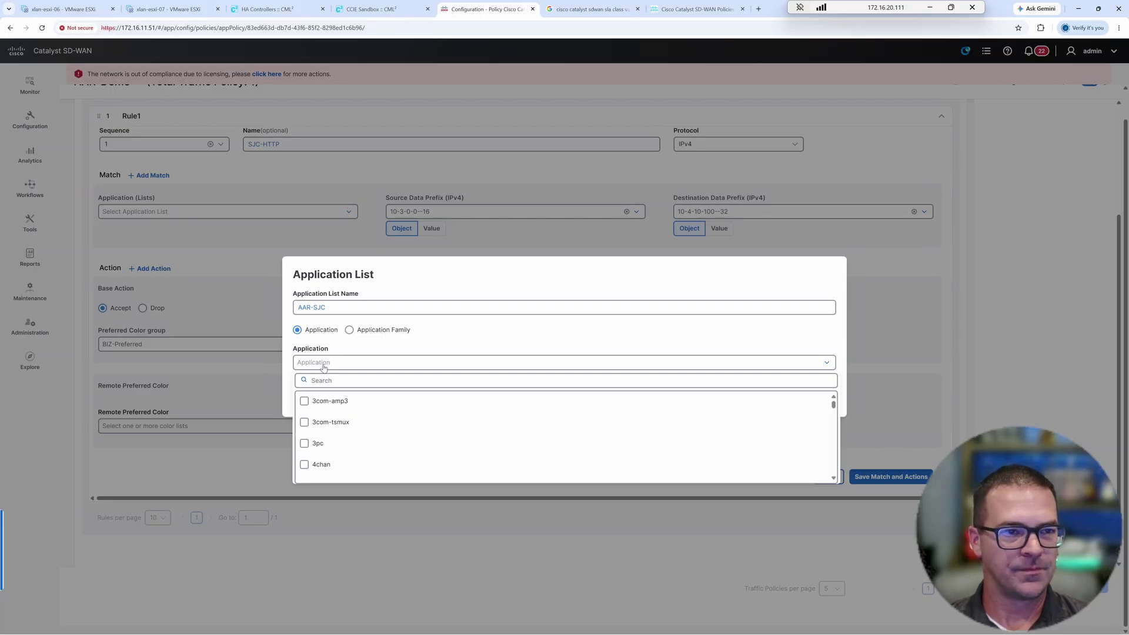
{"action": "key", "text": "Escape"}
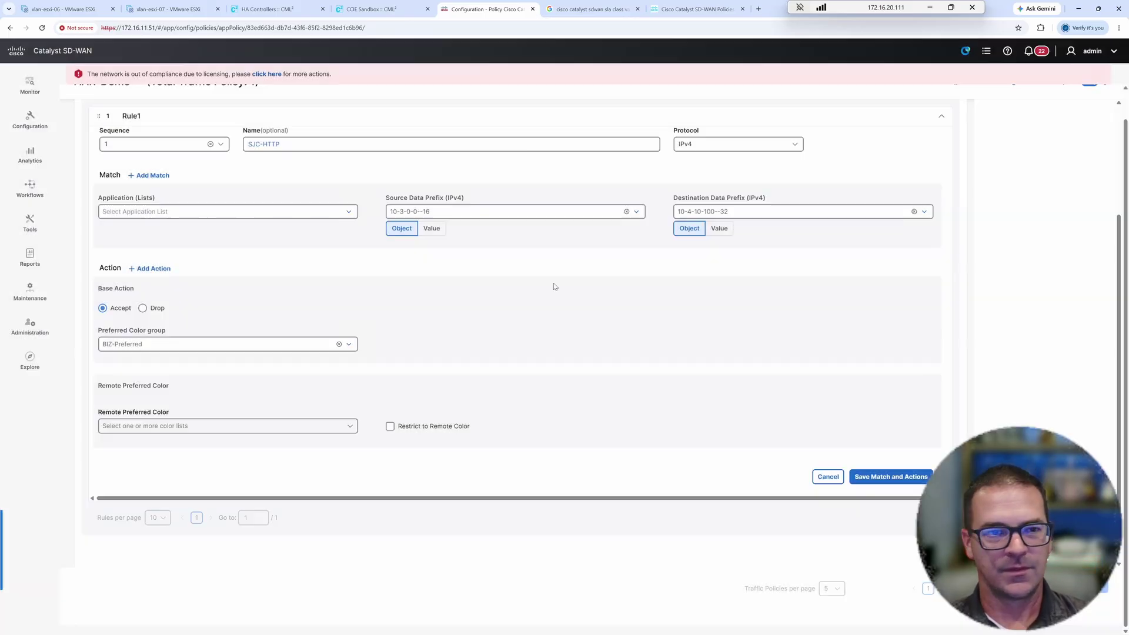
- Remove Application / Traffic Class from the rule's match criteria
{"action": "left_click", "coordinate": [154, 176]}
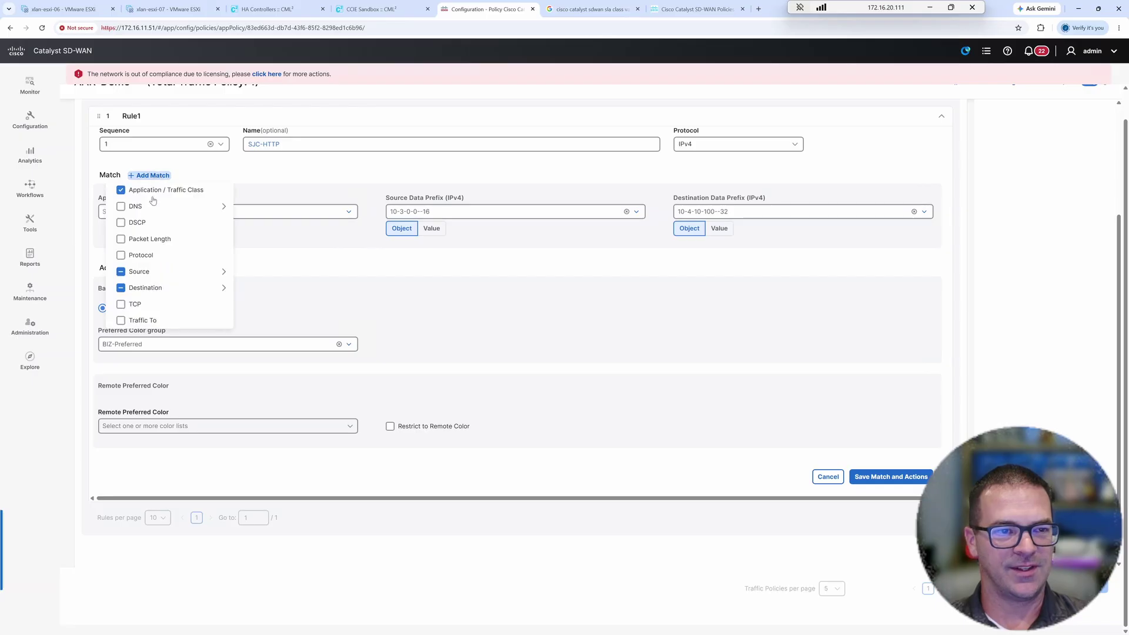
{"action": "left_click", "coordinate": [153, 196]}
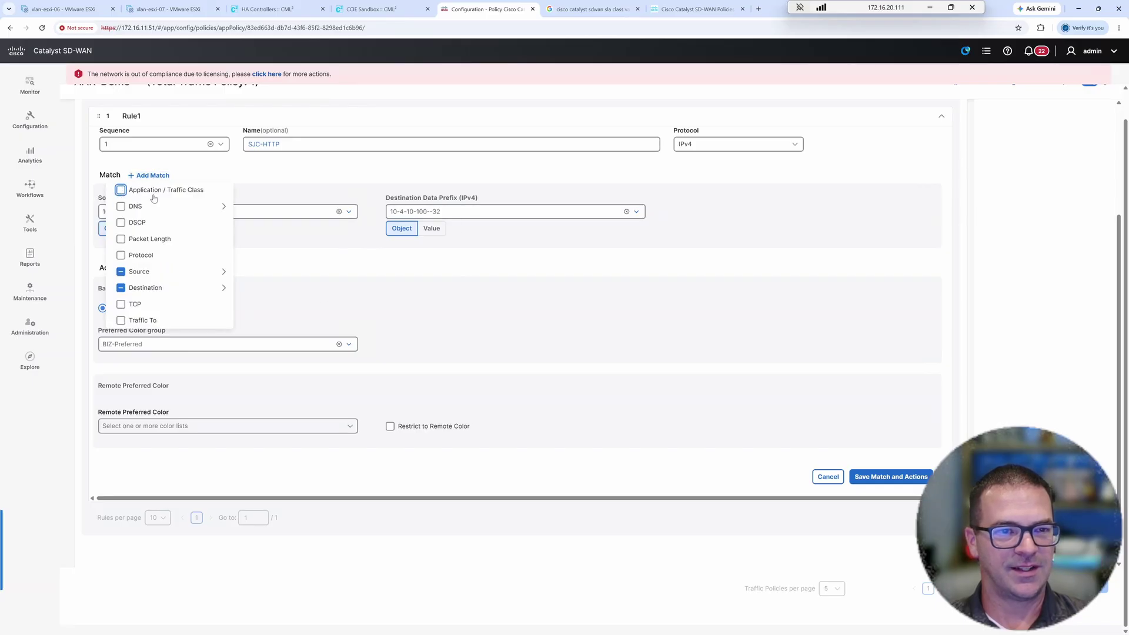
{"action": "left_click", "coordinate": [305, 259]}
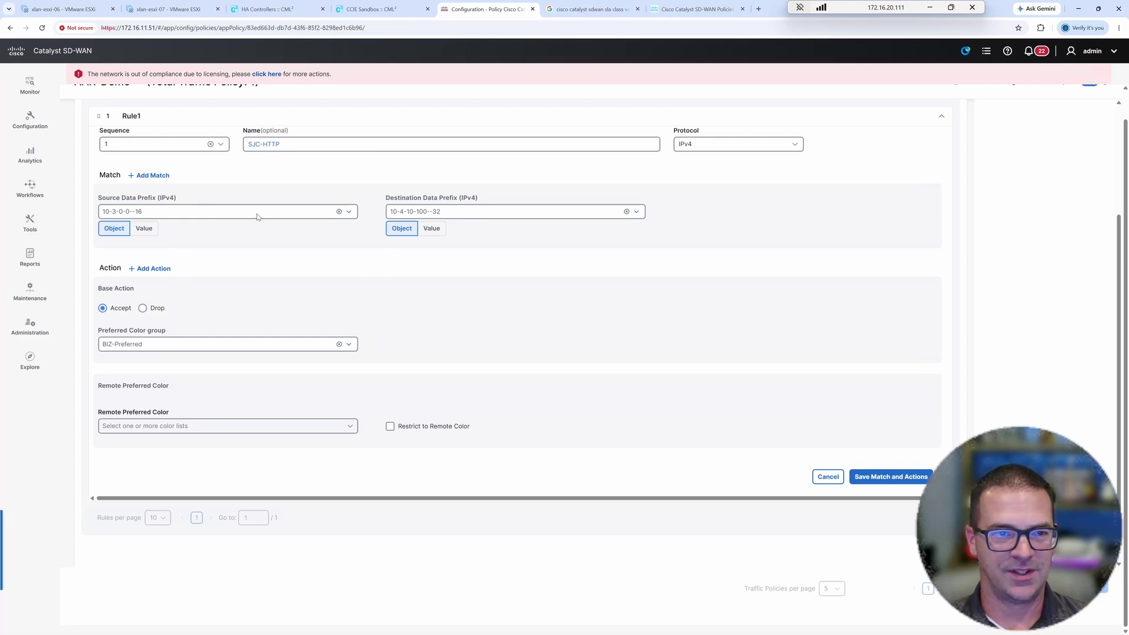
{"action": "left_click_drag", "start_coordinate": [280, 144], "coordinate": [268, 144]}
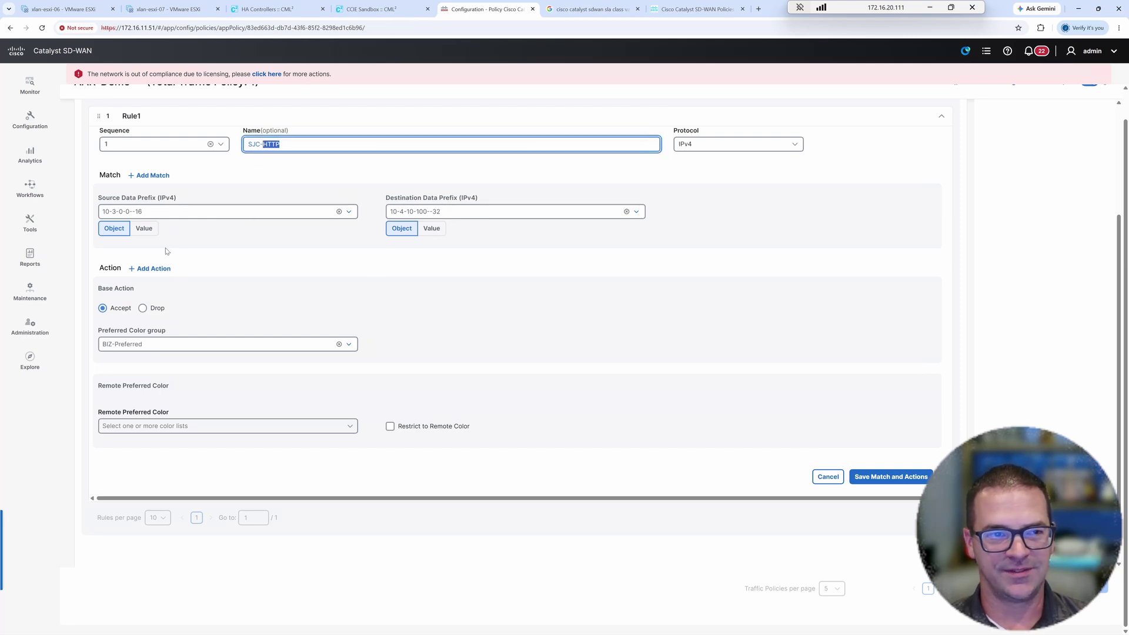
{"action": "left_click", "coordinate": [161, 178]}
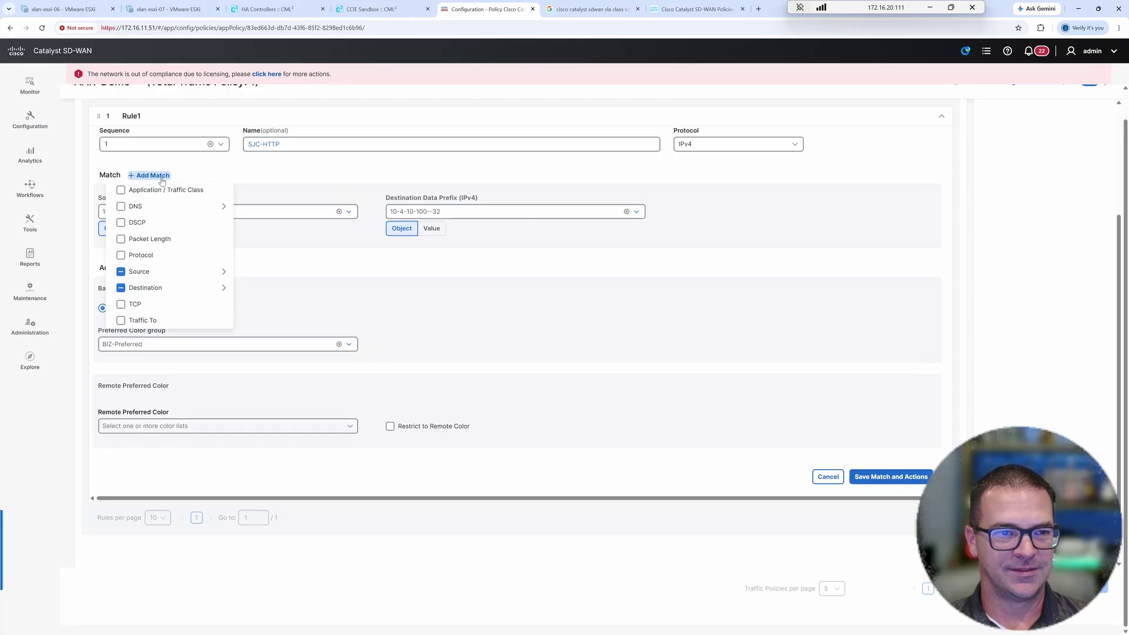
{"action": "left_click", "coordinate": [381, 271]}
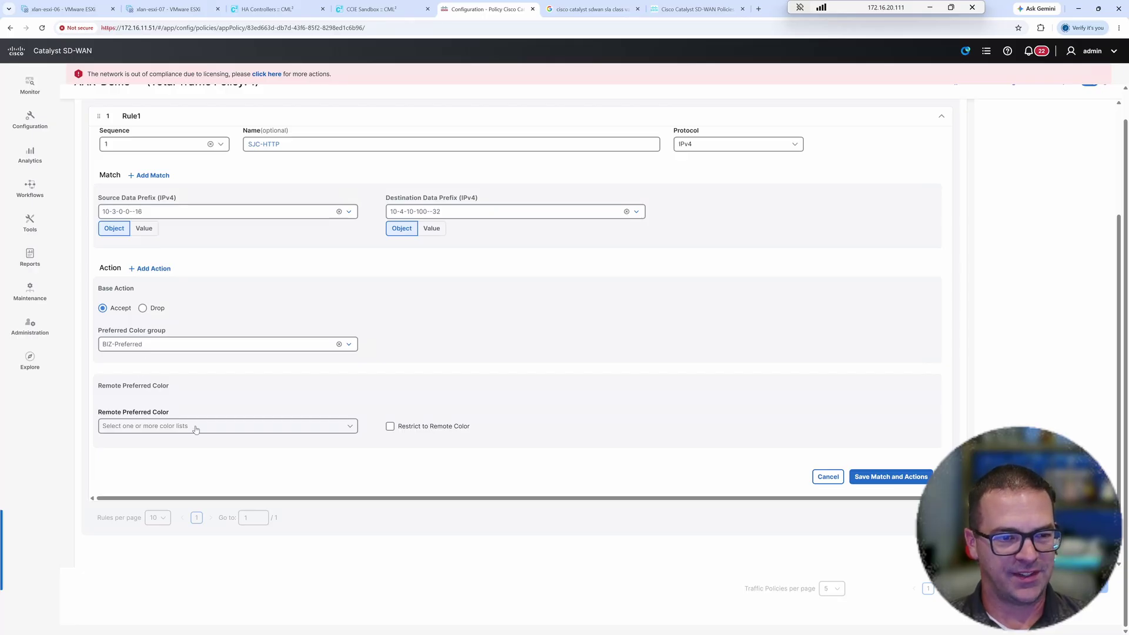
- Set biz-internet as remote preferred colour, restrict to it, and save the rule's match and actions
{"action": "left_click", "coordinate": [172, 433]}
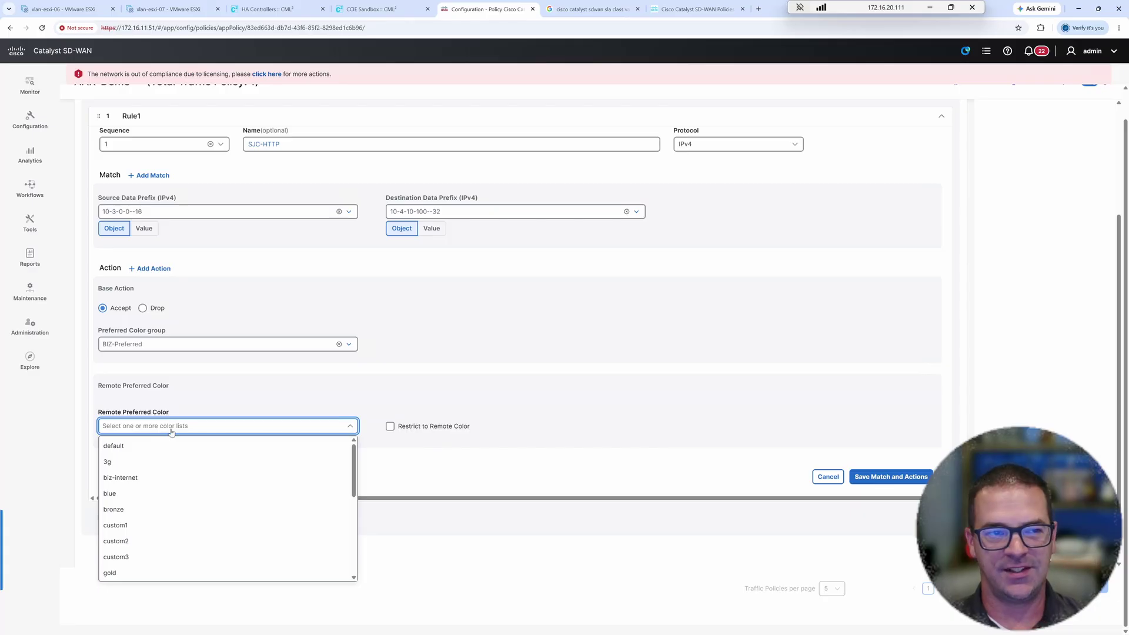
{"action": "left_click", "coordinate": [171, 433]}
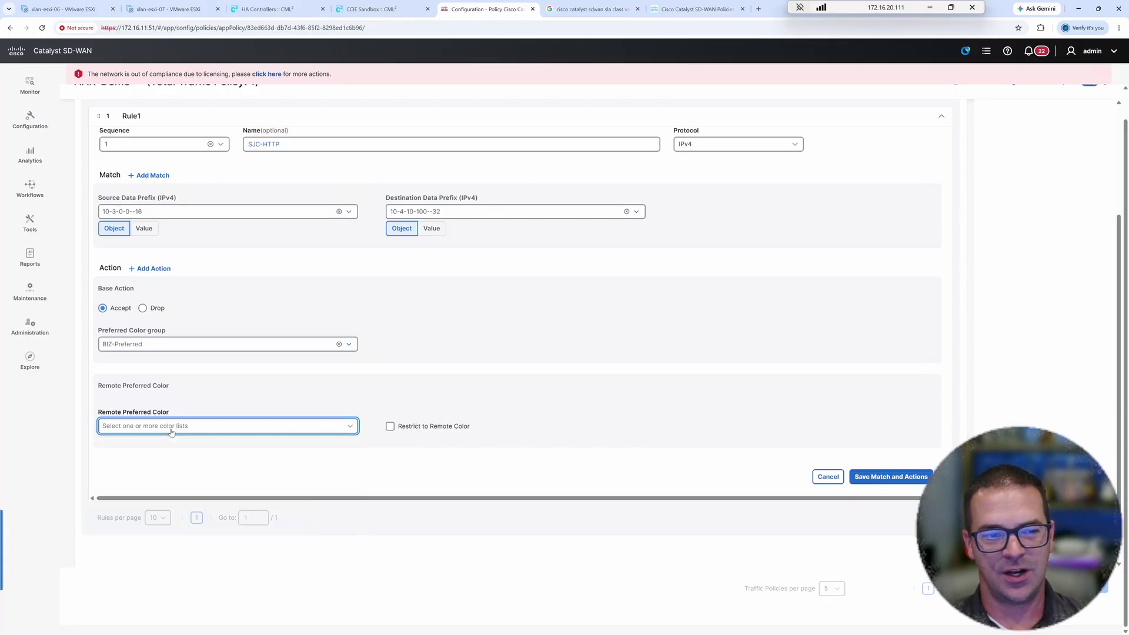
{"action": "left_click", "coordinate": [171, 433]}
{"action": "left_click", "coordinate": [136, 480]}
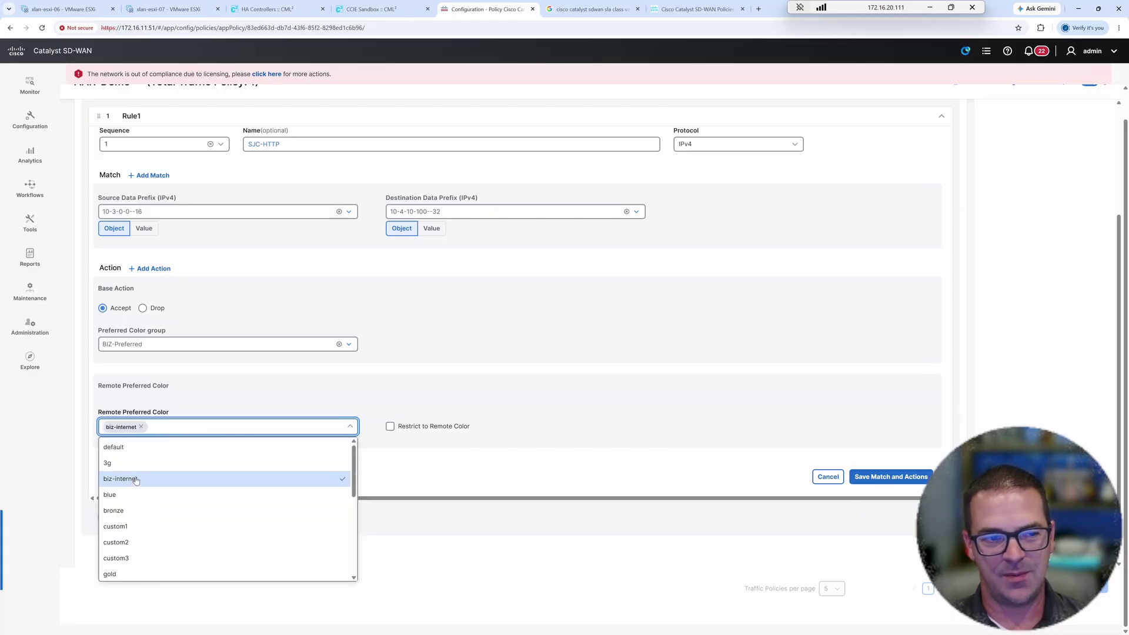
{"action": "left_click", "coordinate": [451, 398]}
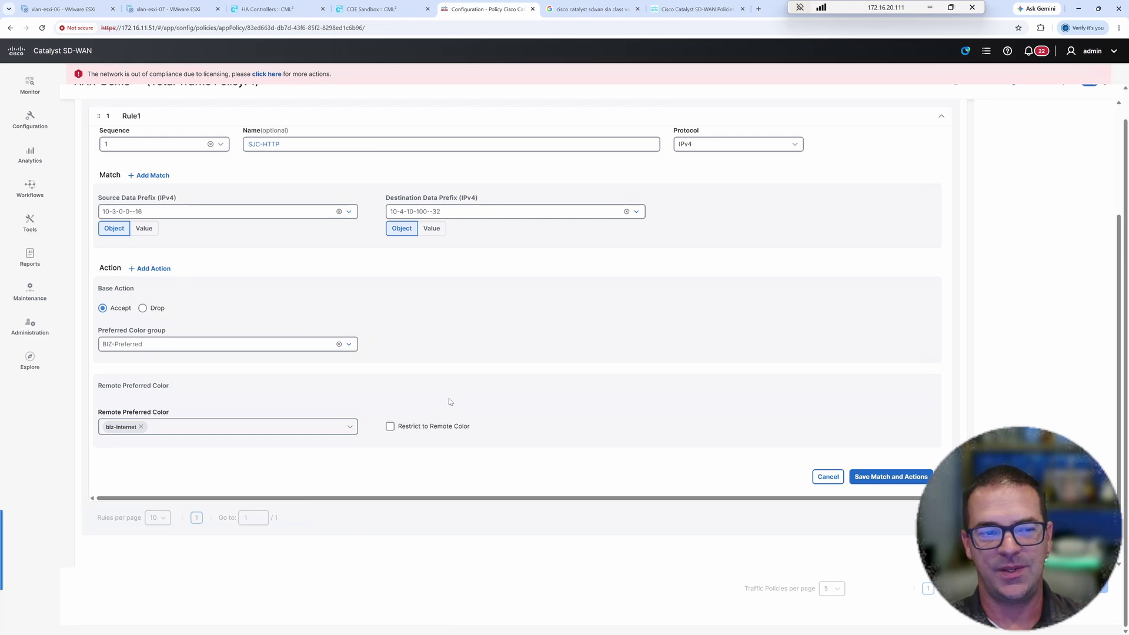
{"action": "left_click", "coordinate": [390, 427]}
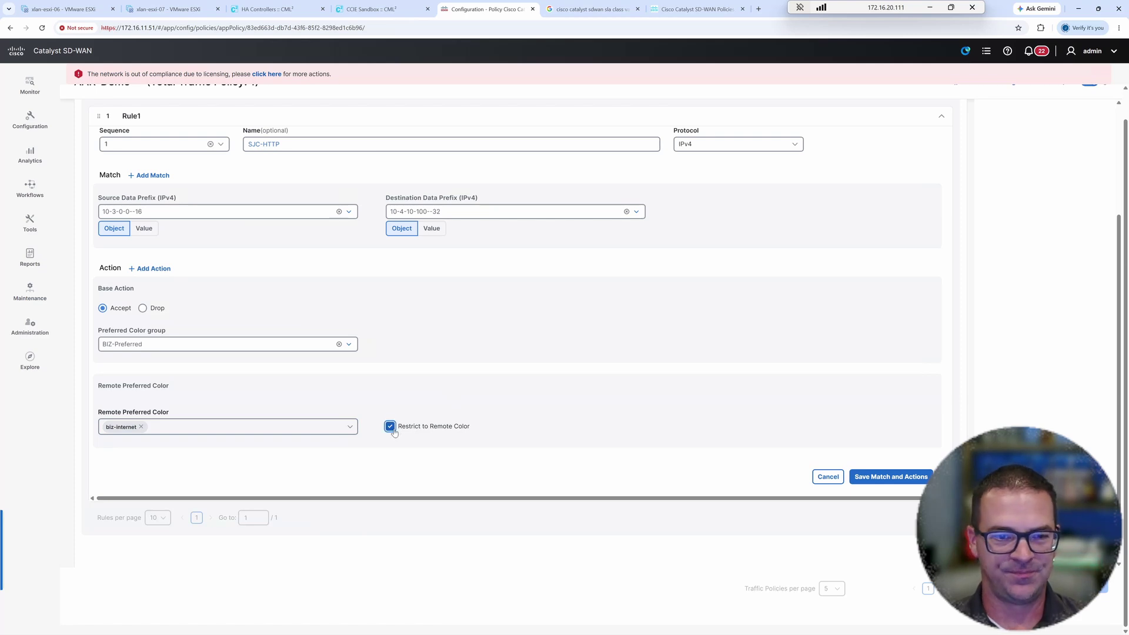
{"action": "left_click", "coordinate": [888, 478]}
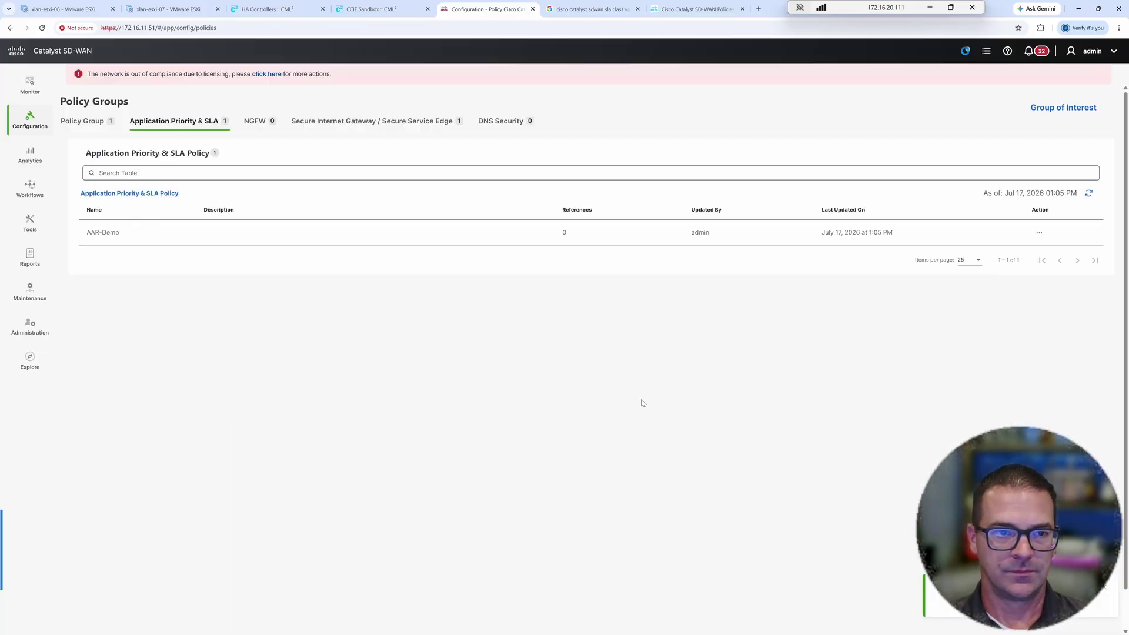
- Assign AAR-Demo as BRANCH-SINGLE-ROUTER-POLICY's Application Priority, save, and start deploying it
{"action": "left_click", "coordinate": [1104, 591]}
{"action": "left_click", "coordinate": [175, 176]}
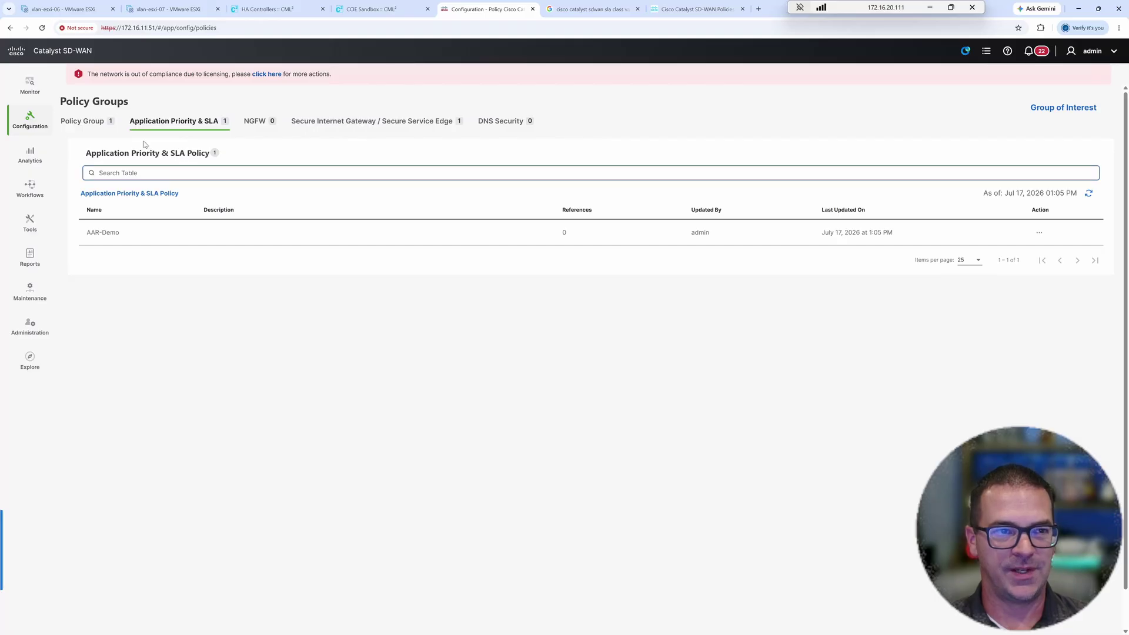
{"action": "left_click", "coordinate": [93, 125]}
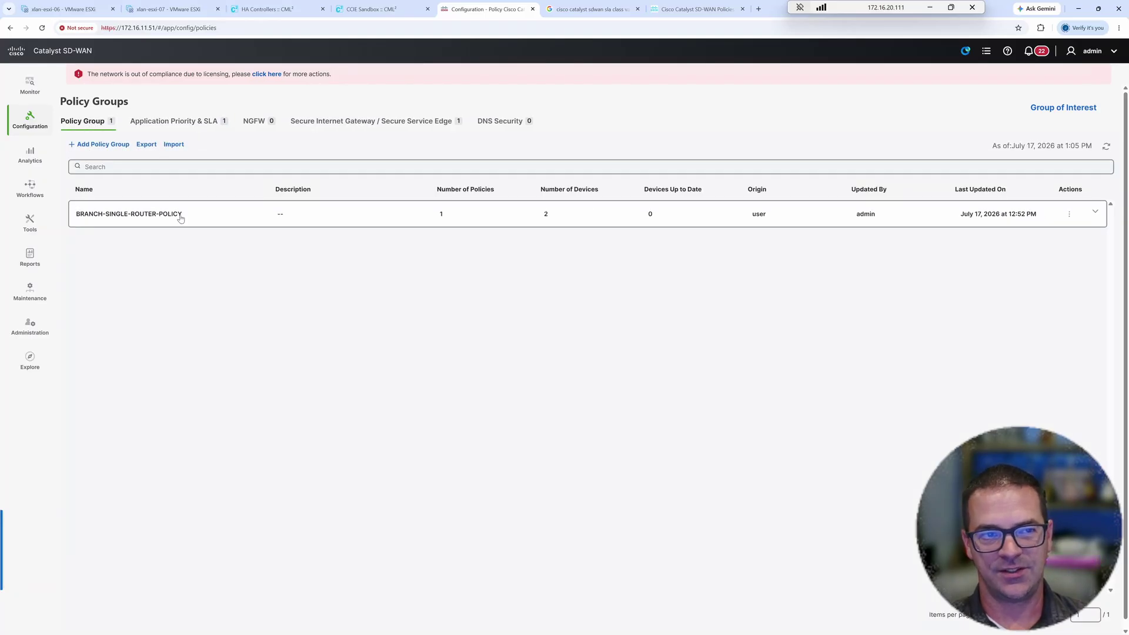
{"action": "left_click", "coordinate": [1096, 213]}
{"action": "left_click", "coordinate": [132, 290]}
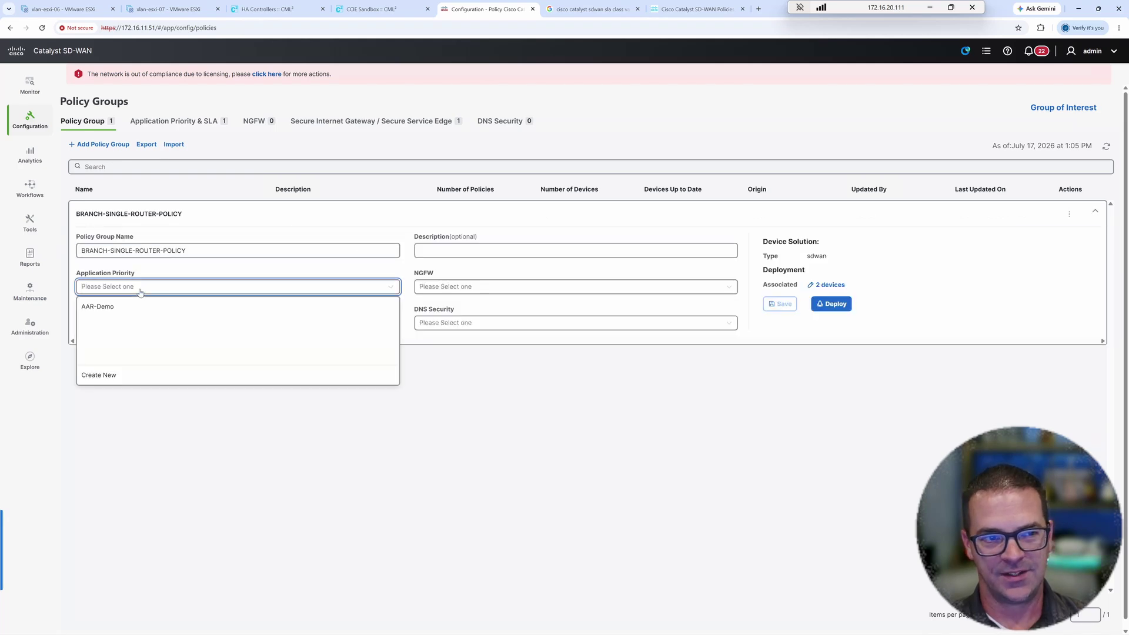
{"action": "left_click", "coordinate": [98, 308]}
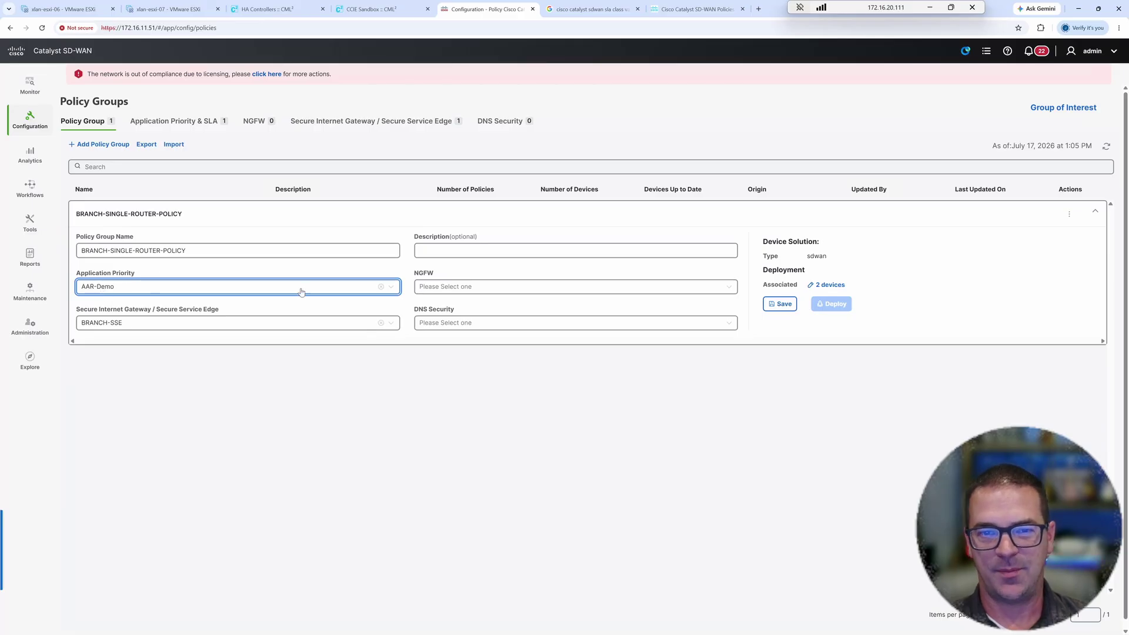
{"action": "left_click", "coordinate": [786, 305]}
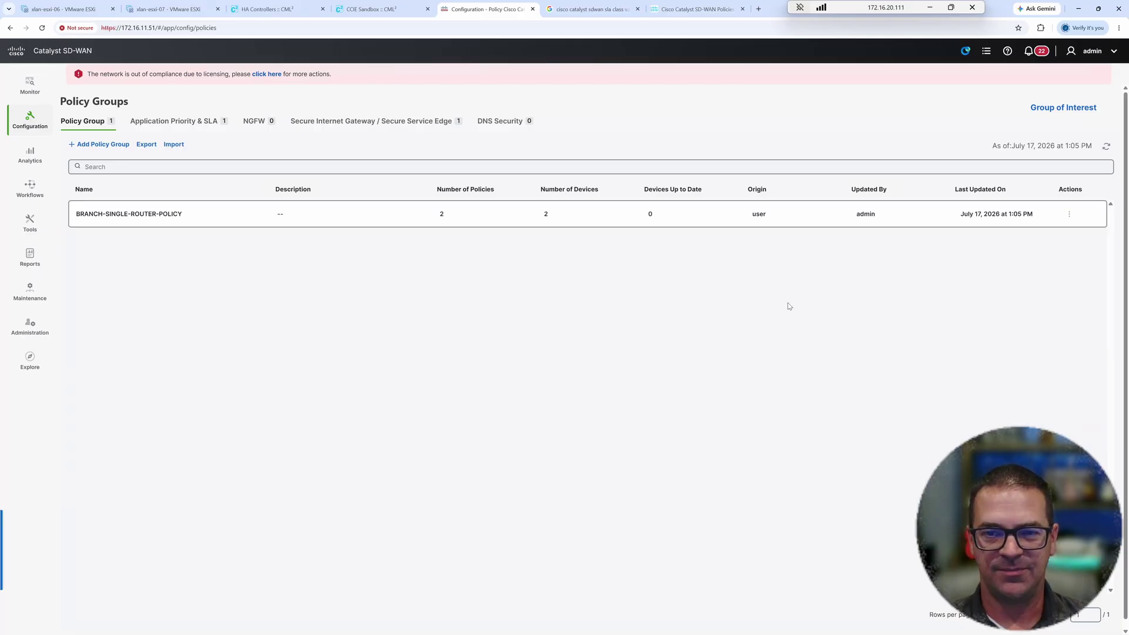
{"action": "left_click", "coordinate": [1096, 214]}
{"action": "left_click", "coordinate": [833, 305]}
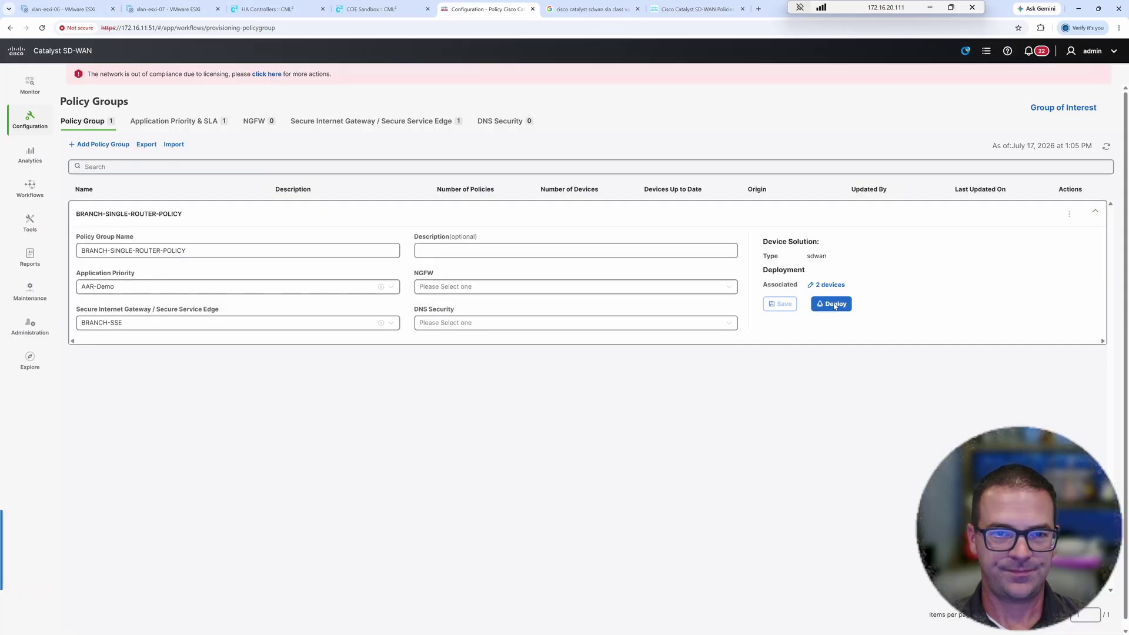
- Deploy the policy group to rtp-ce-01 and sjc-ce-01 after reviewing BRANCH-SSE settings
{"action": "left_click", "coordinate": [232, 232]}
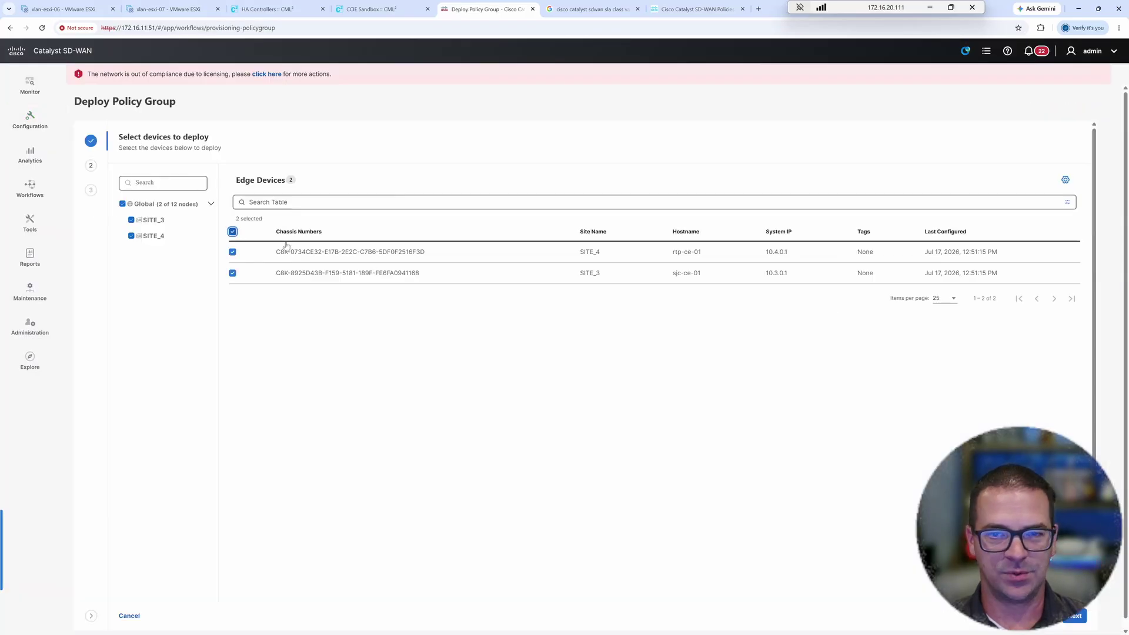
{"action": "left_click", "coordinate": [1075, 617]}
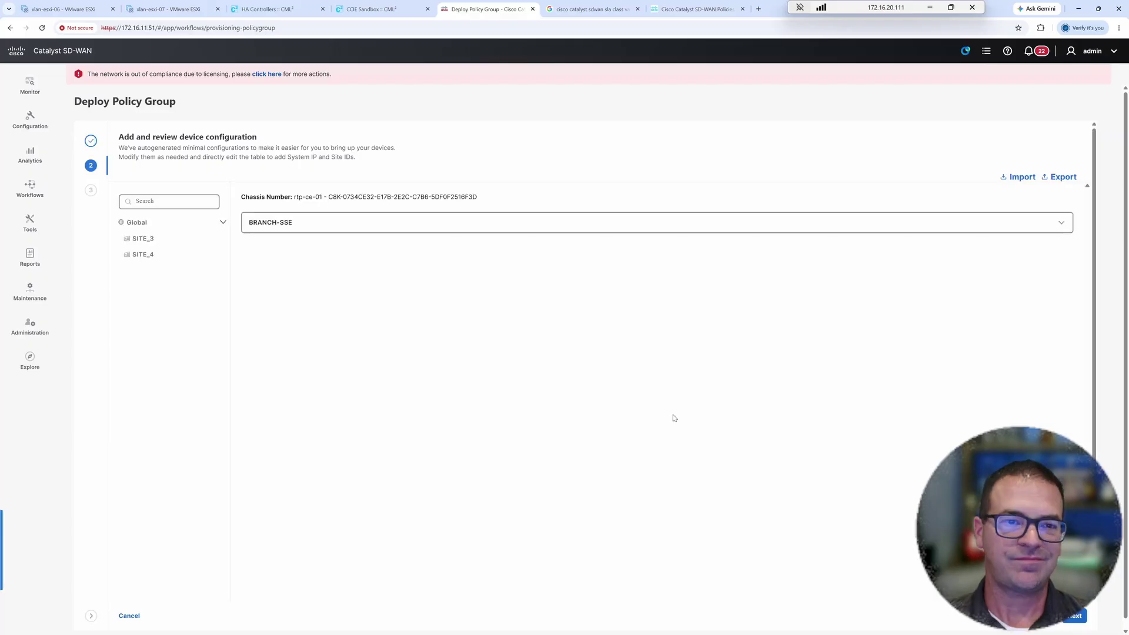
{"action": "left_click", "coordinate": [458, 230]}
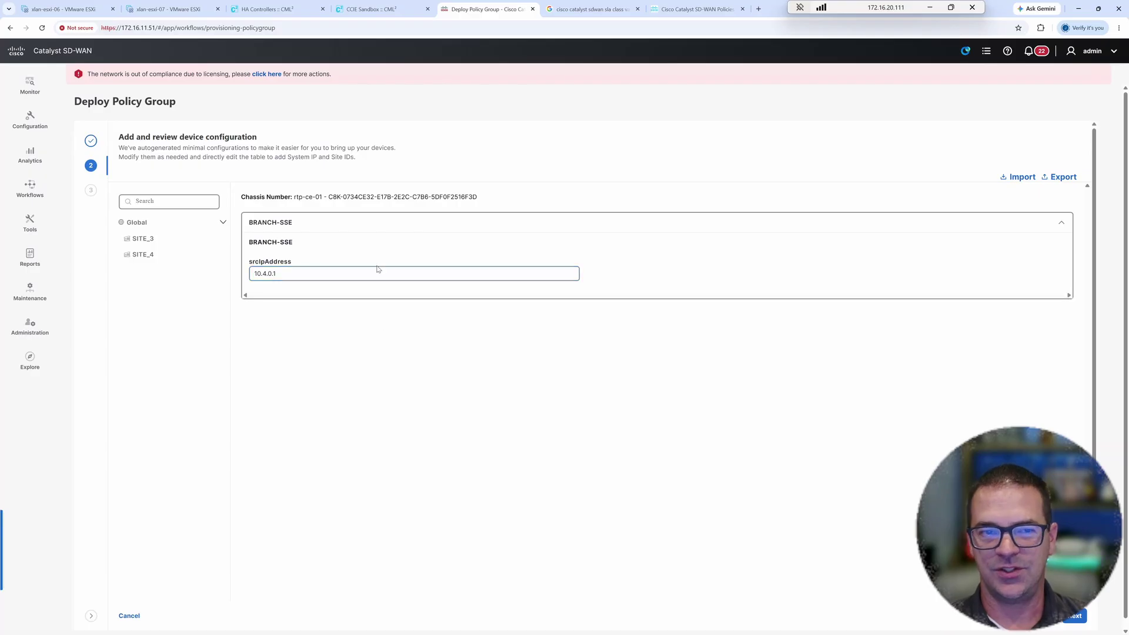
{"action": "left_click_drag", "start_coordinate": [293, 242], "coordinate": [283, 243]}
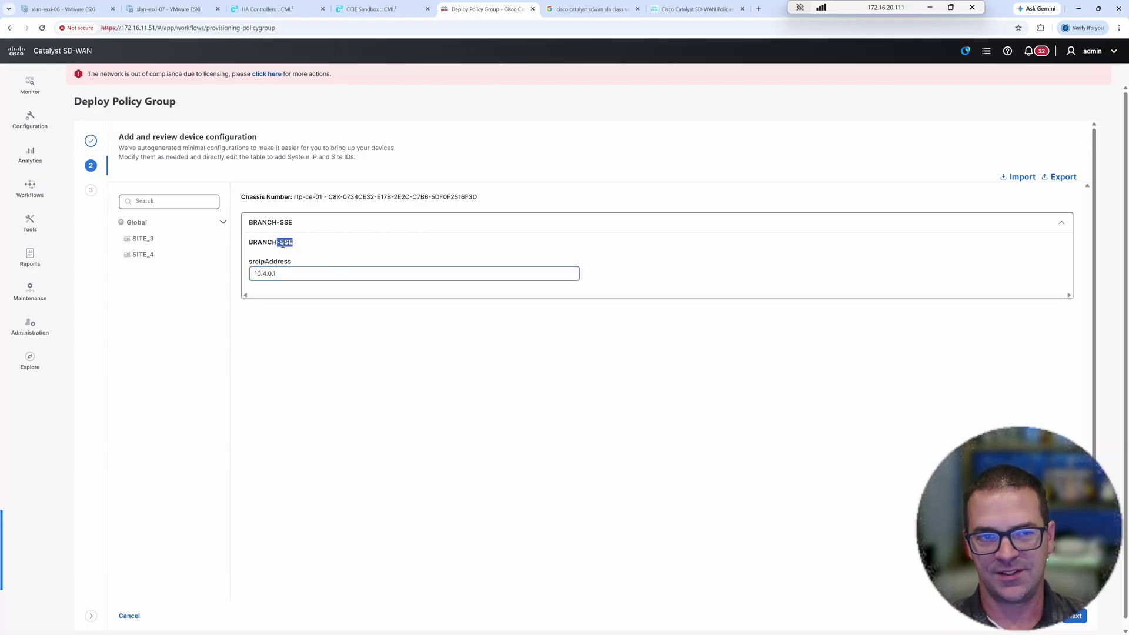
{"action": "left_click", "coordinate": [872, 459]}
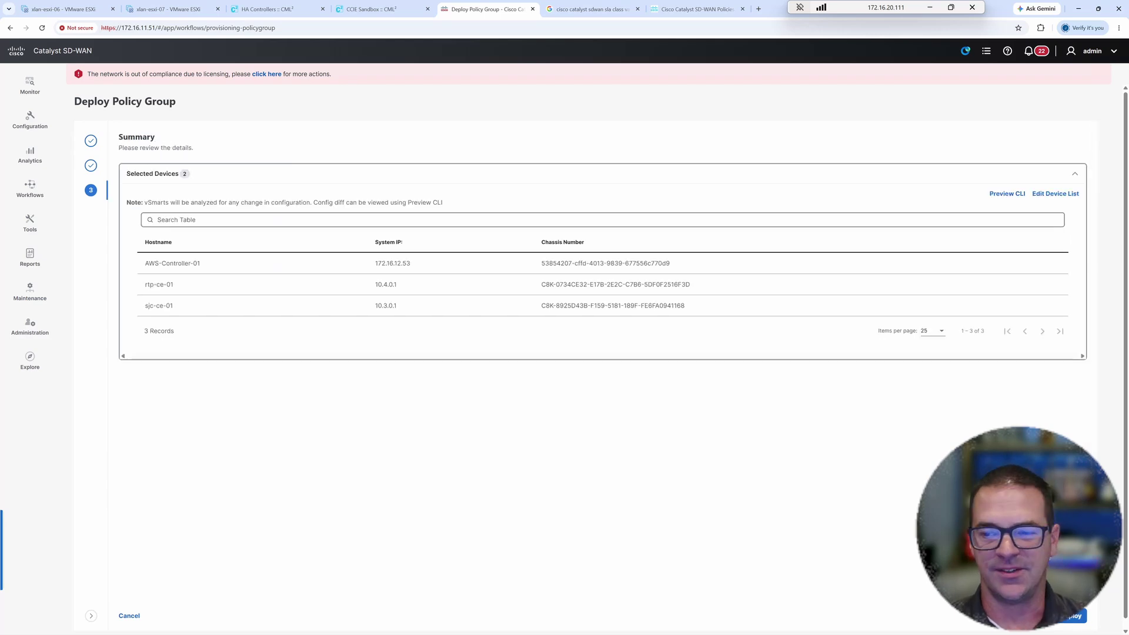
{"action": "left_click", "coordinate": [1071, 617]}
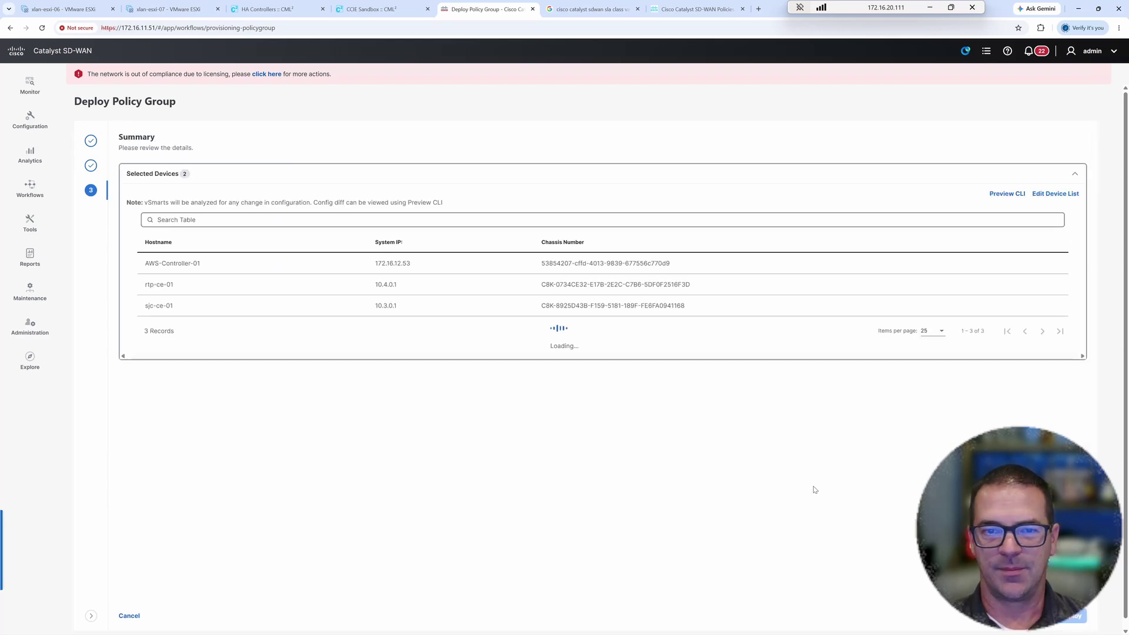
- Review the deployment status showing all three tasks succeeded
{"action": "left_click", "coordinate": [172, 170]}
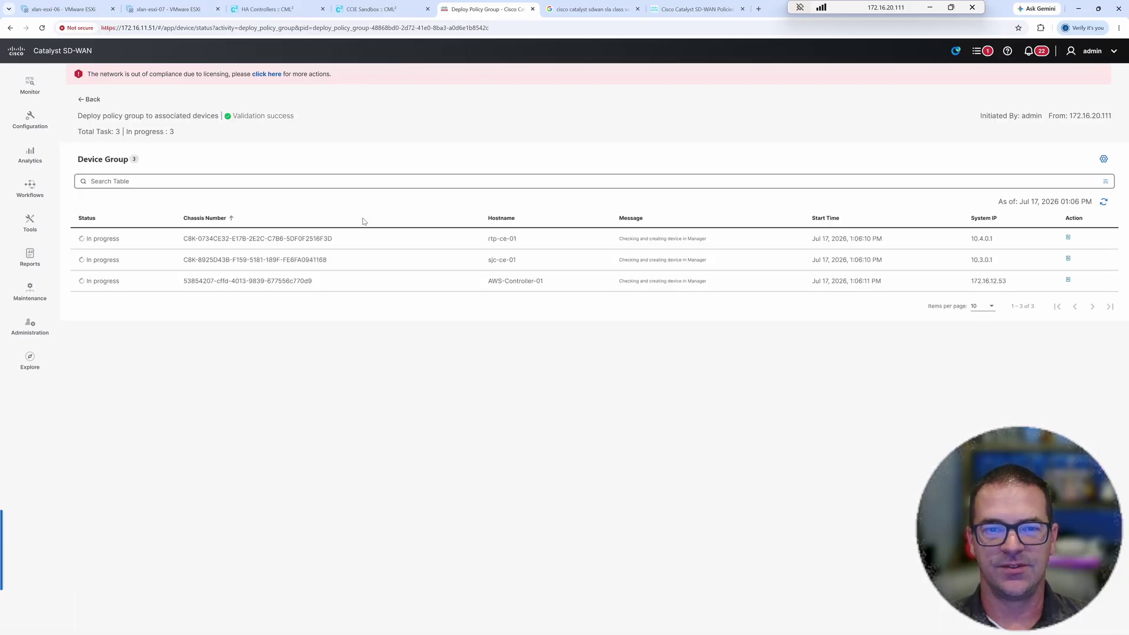
{"action": "left_click_drag", "start_coordinate": [547, 281], "coordinate": [486, 282]}
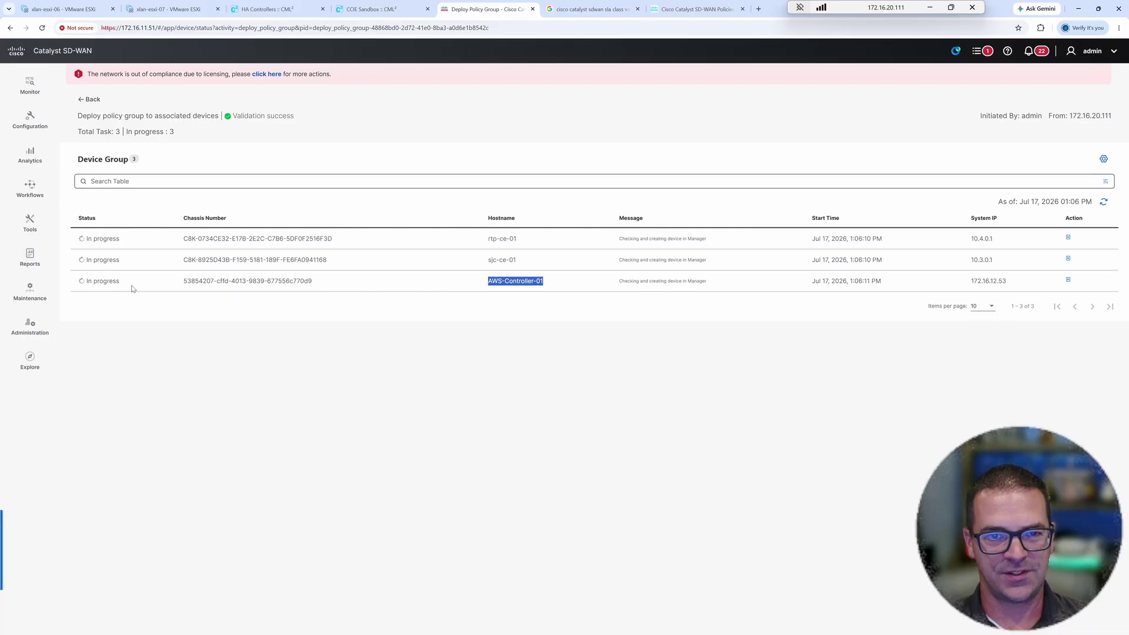
{"action": "left_click", "coordinate": [509, 281]}
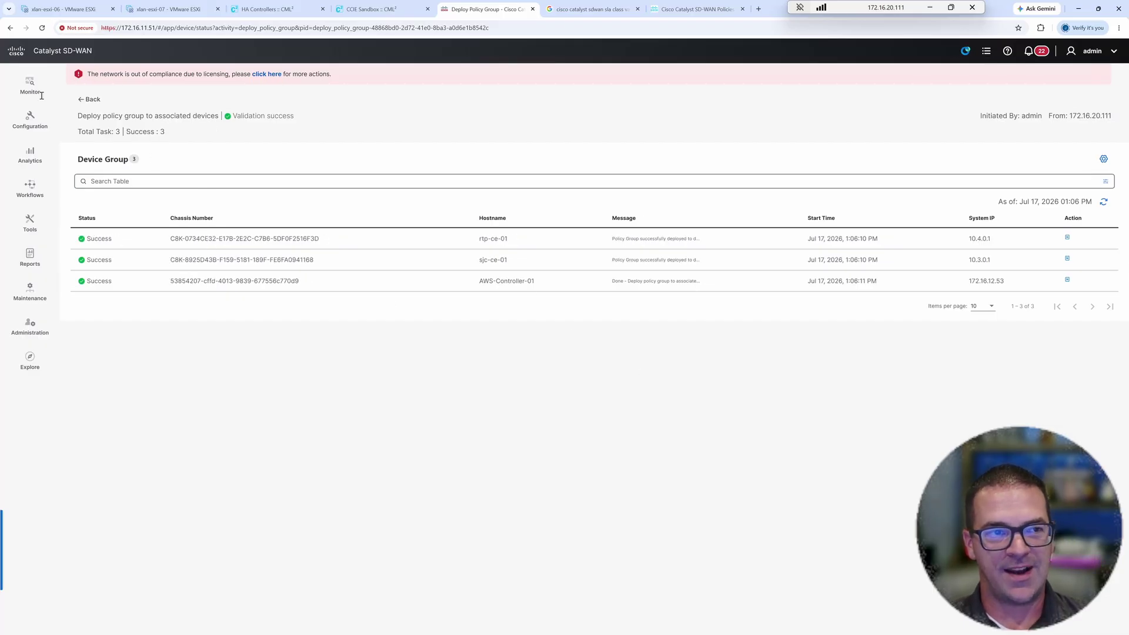
- Open the Simulate Flows tool for device sjc-ce-01
{"action": "mouse_move", "coordinate": [33, 88]}
{"action": "left_click", "coordinate": [83, 117]}
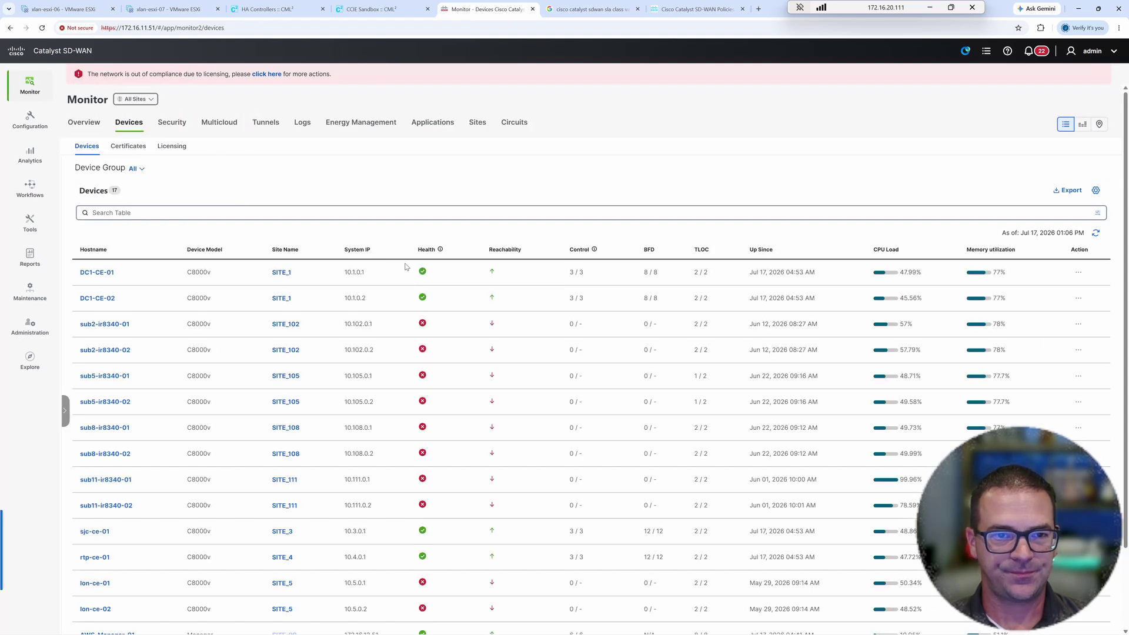
{"action": "left_click", "coordinate": [497, 252]}
{"action": "left_click", "coordinate": [93, 325]}
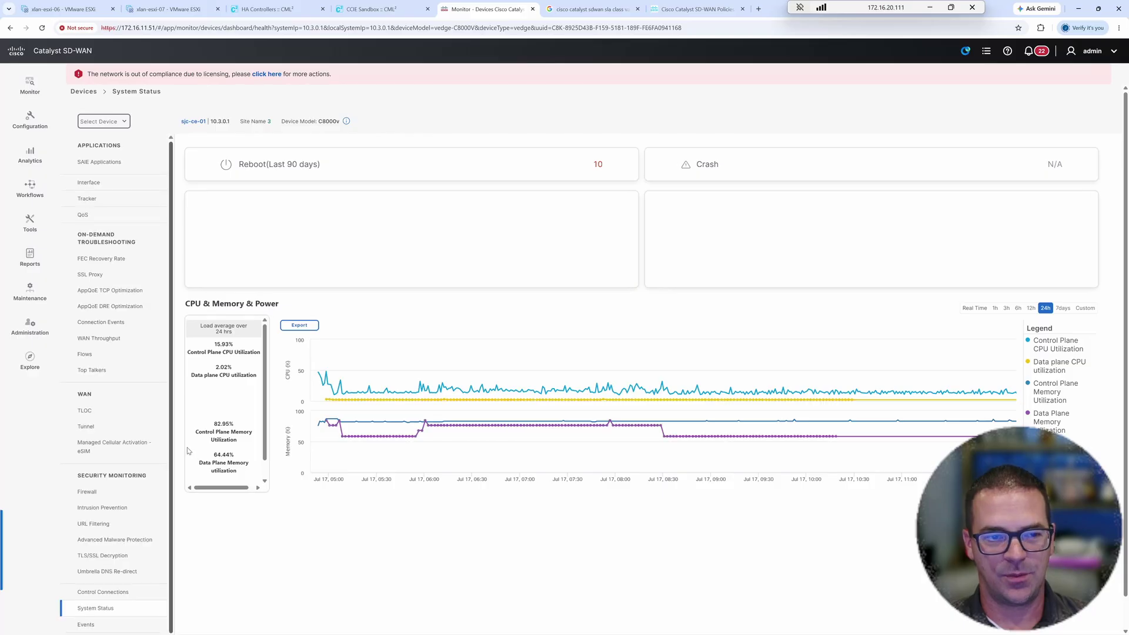
{"action": "scroll", "coordinate": [147, 471], "scroll_direction": "down", "scroll_amount": 3}
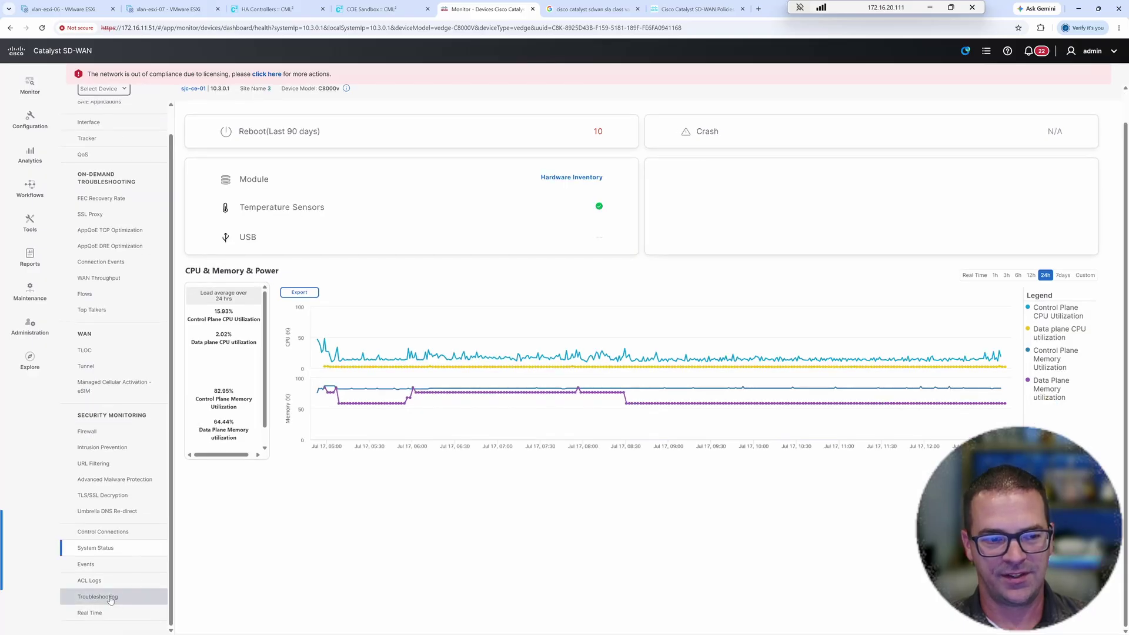
{"action": "left_click", "coordinate": [109, 598]}
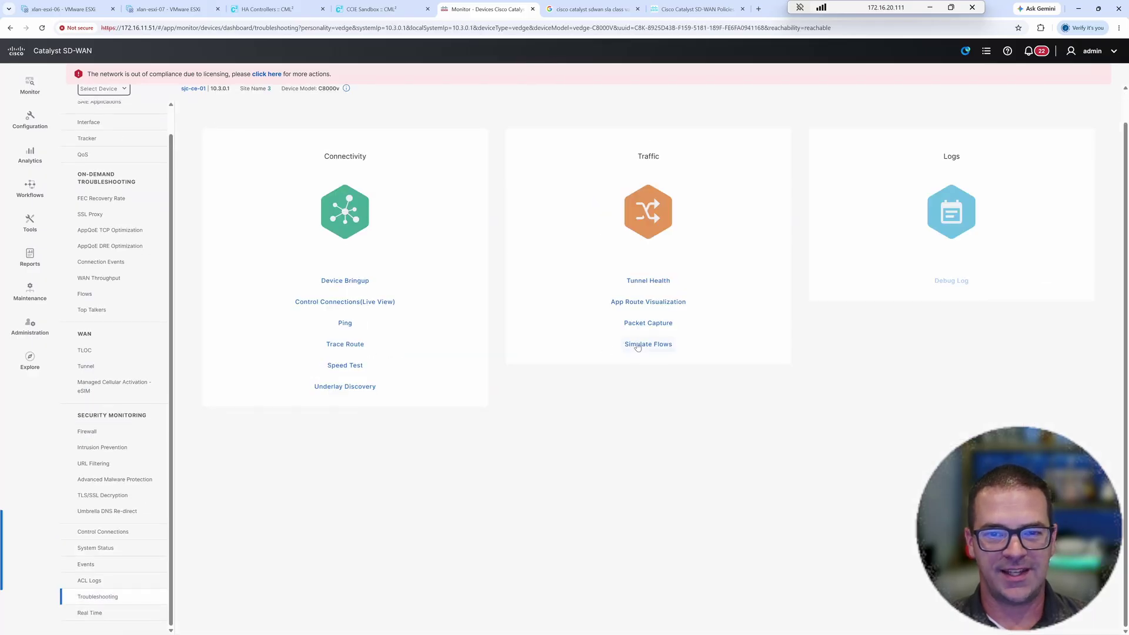
{"action": "left_click", "coordinate": [637, 346]}
- Enter VPN 103, GigabitEthernet3.103, 10.3.10.1 to 10.4.10.100, application http; show advanced options
{"action": "left_click", "coordinate": [188, 135]}
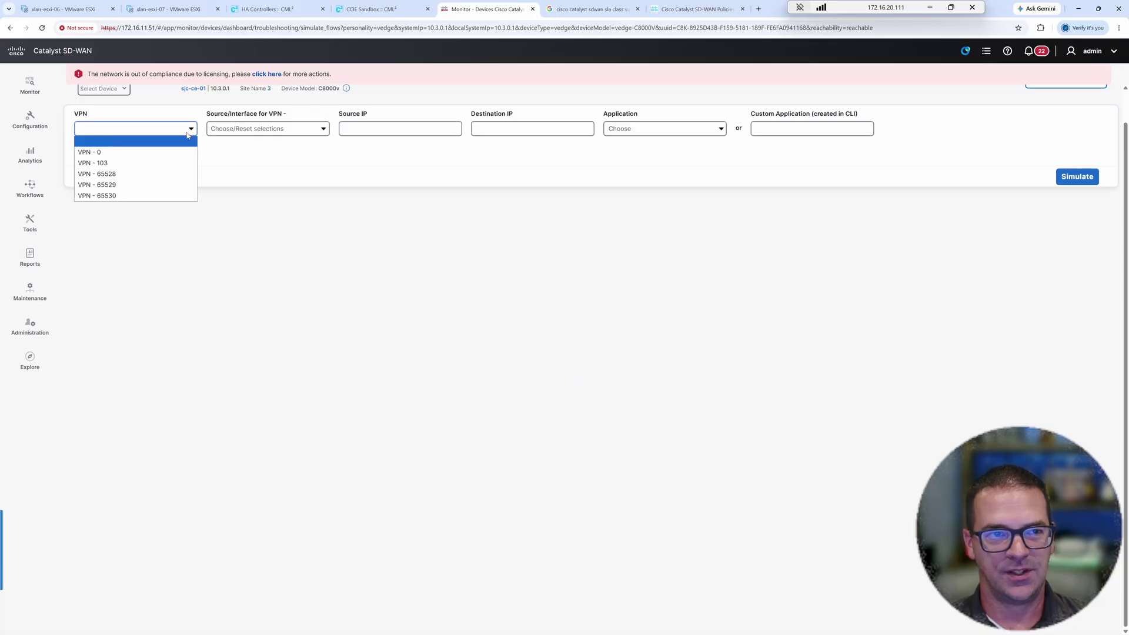
{"action": "left_click", "coordinate": [94, 163]}
{"action": "left_click", "coordinate": [271, 130]}
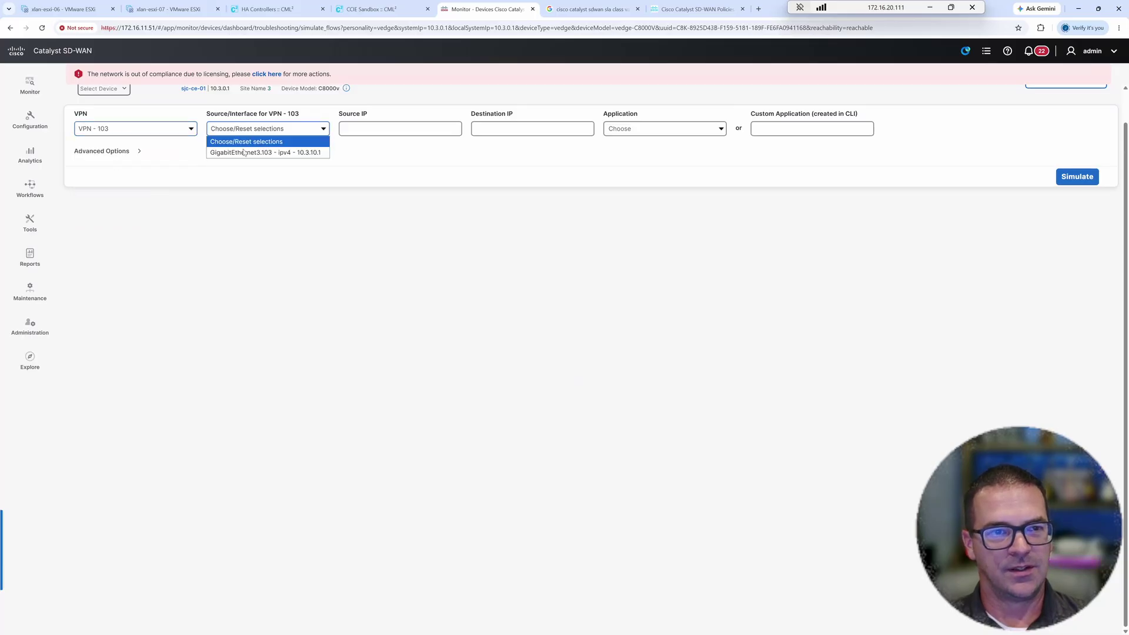
{"action": "left_click", "coordinate": [244, 153]}
{"action": "left_click", "coordinate": [354, 130]}
{"action": "left_click", "coordinate": [512, 129]}
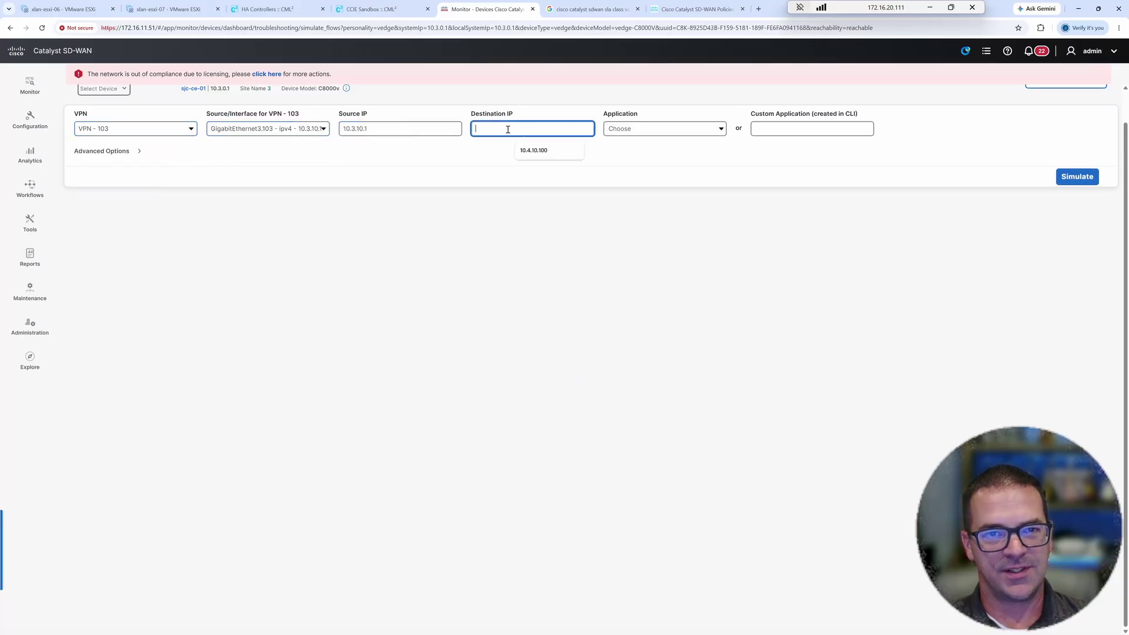
{"action": "left_click", "coordinate": [535, 150]}
{"action": "left_click", "coordinate": [631, 130]}
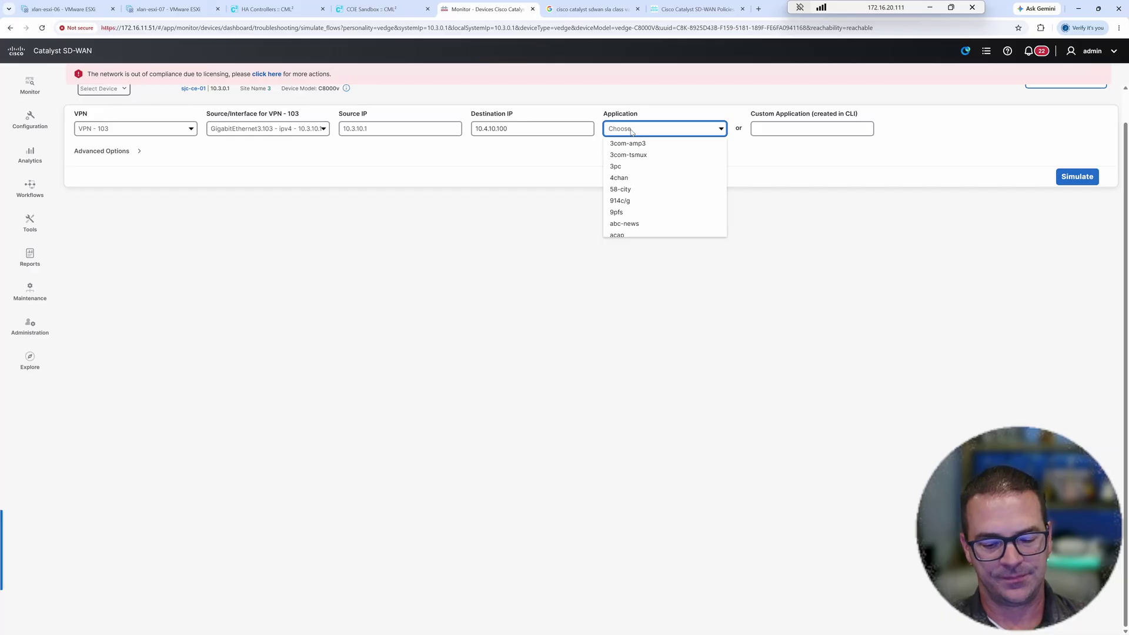
{"action": "type", "text": "http"}
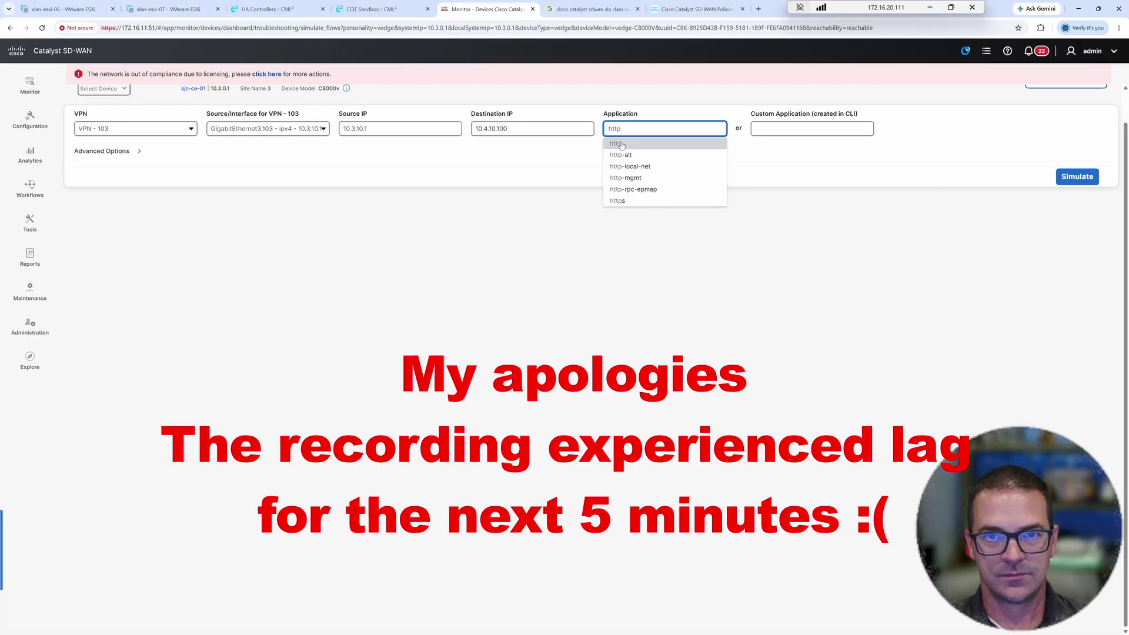
{"action": "left_click", "coordinate": [616, 143]}
{"action": "left_click", "coordinate": [138, 154]}
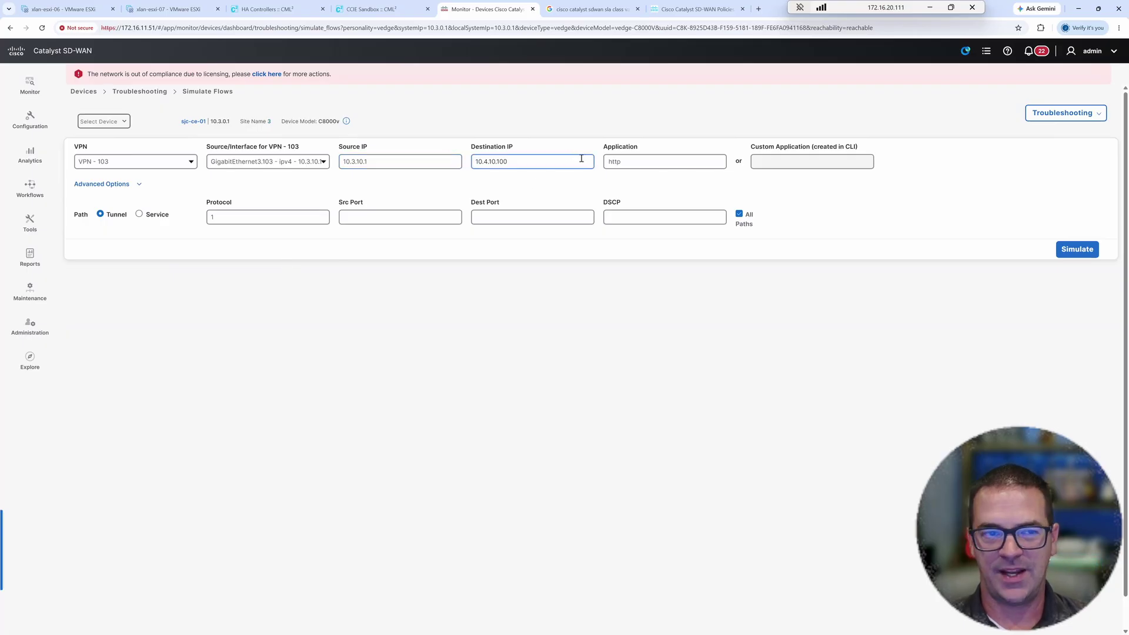
- Run the simulation and review the single biz-internet IPsec path to 10.4.0.1
{"action": "left_click", "coordinate": [1077, 249]}
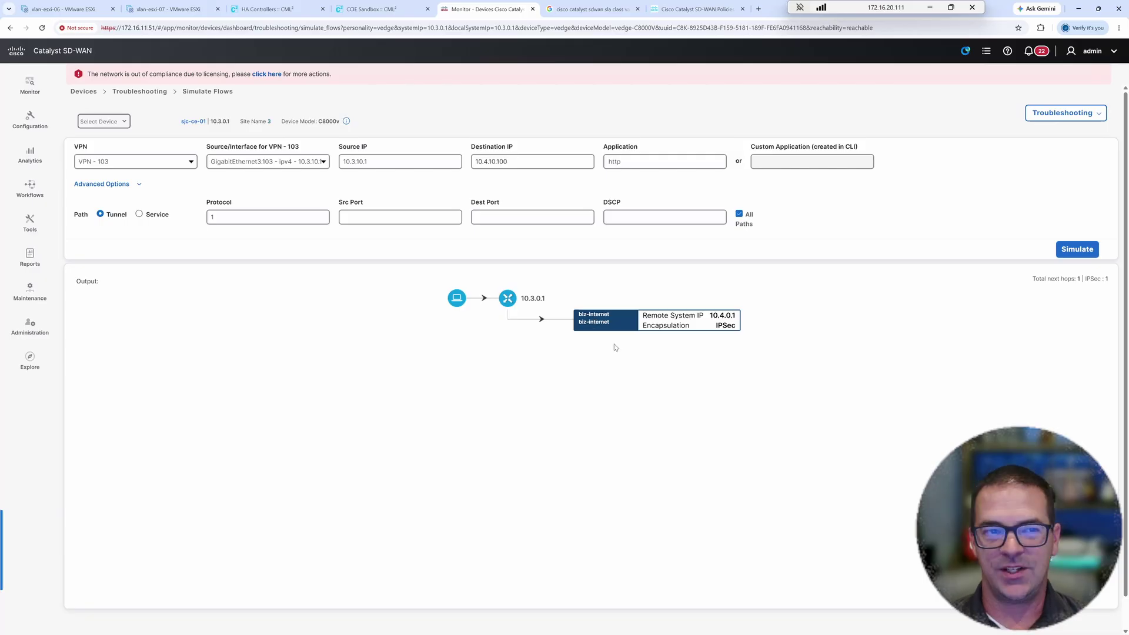
{"action": "left_click", "coordinate": [377, 165]}
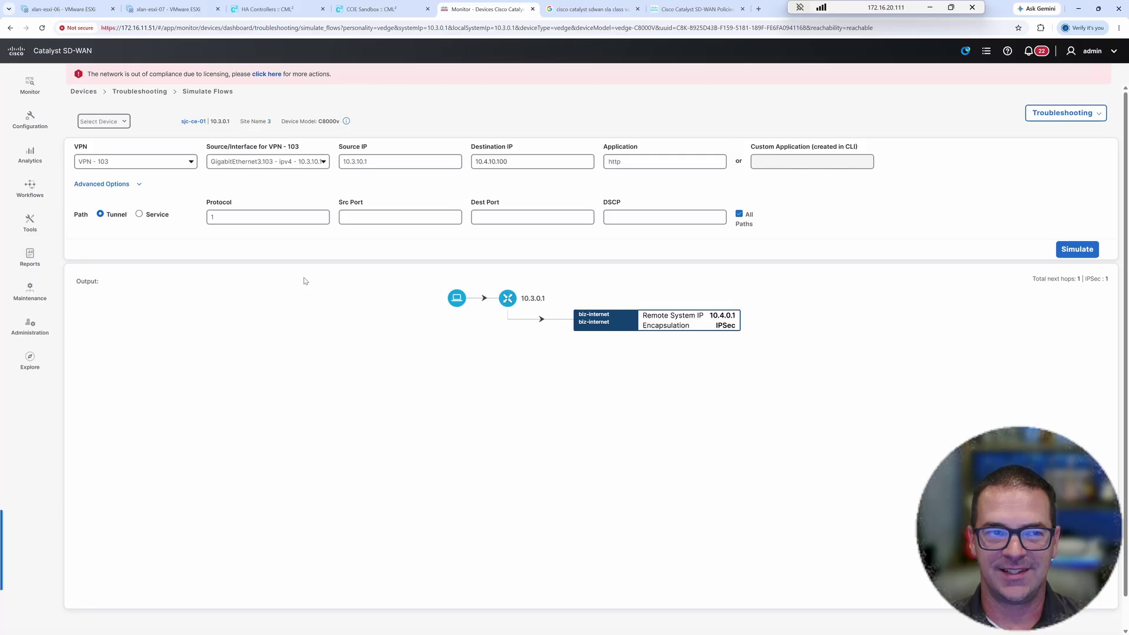
- Open the AAR-Demo policy for editing from the Policy Groups' Application Priority & SLA list
{"action": "left_click", "coordinate": [30, 121]}
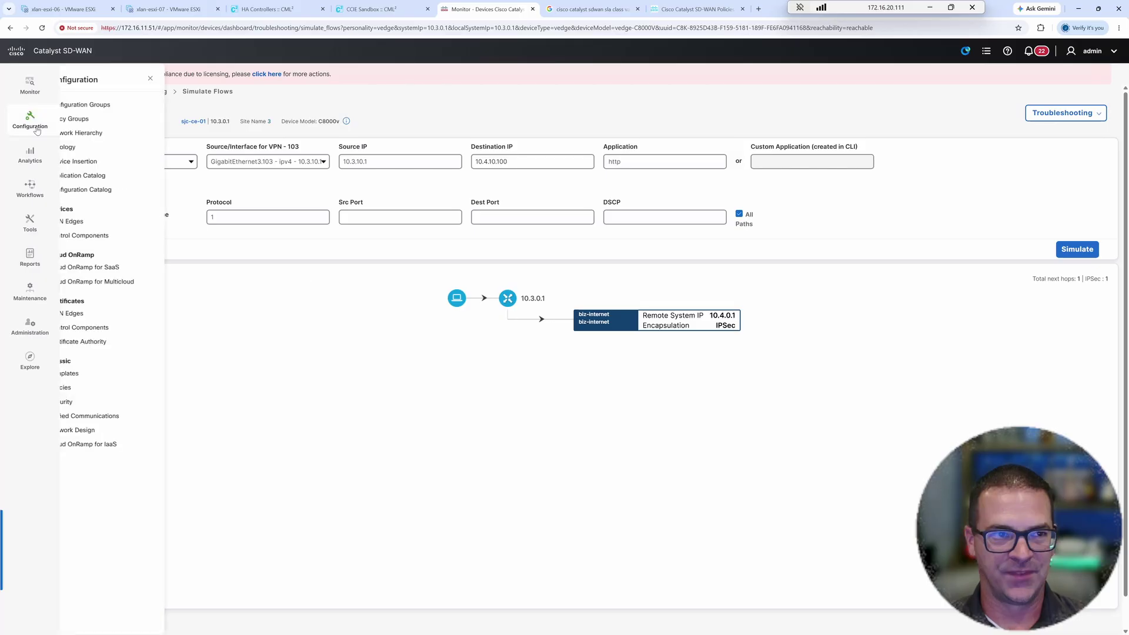
{"action": "left_click", "coordinate": [75, 118]}
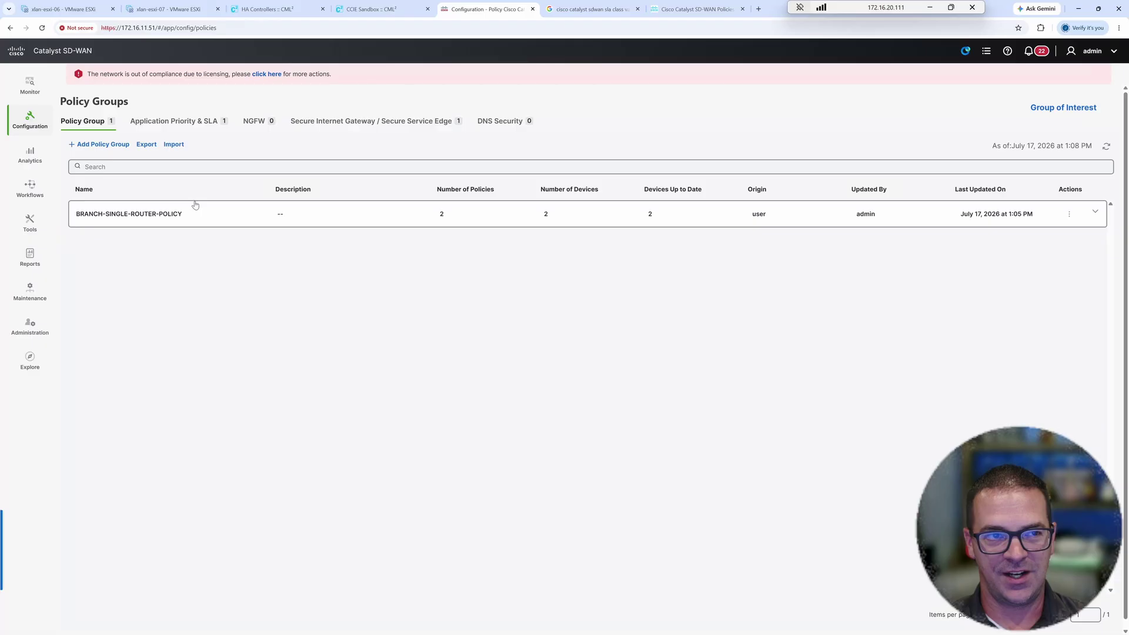
{"action": "left_click", "coordinate": [174, 120]}
{"action": "left_click", "coordinate": [1040, 232]}
{"action": "left_click", "coordinate": [1041, 252]}
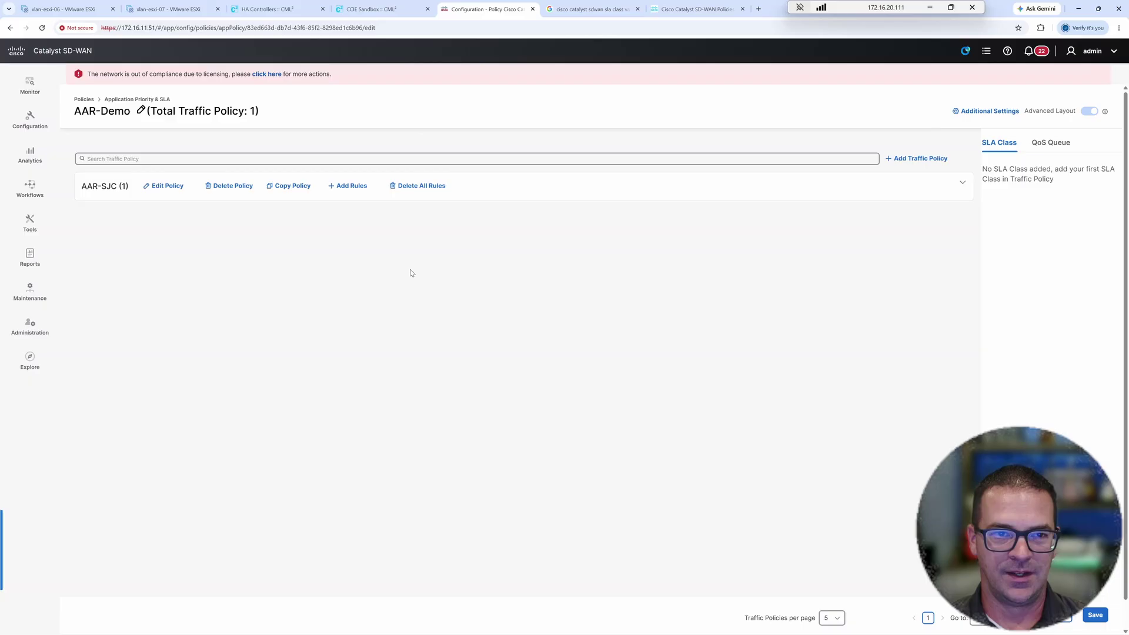
- Expand AAR-SJC and add an SLA Class action to its SJC-HTTP rule
{"action": "left_click", "coordinate": [667, 208]}
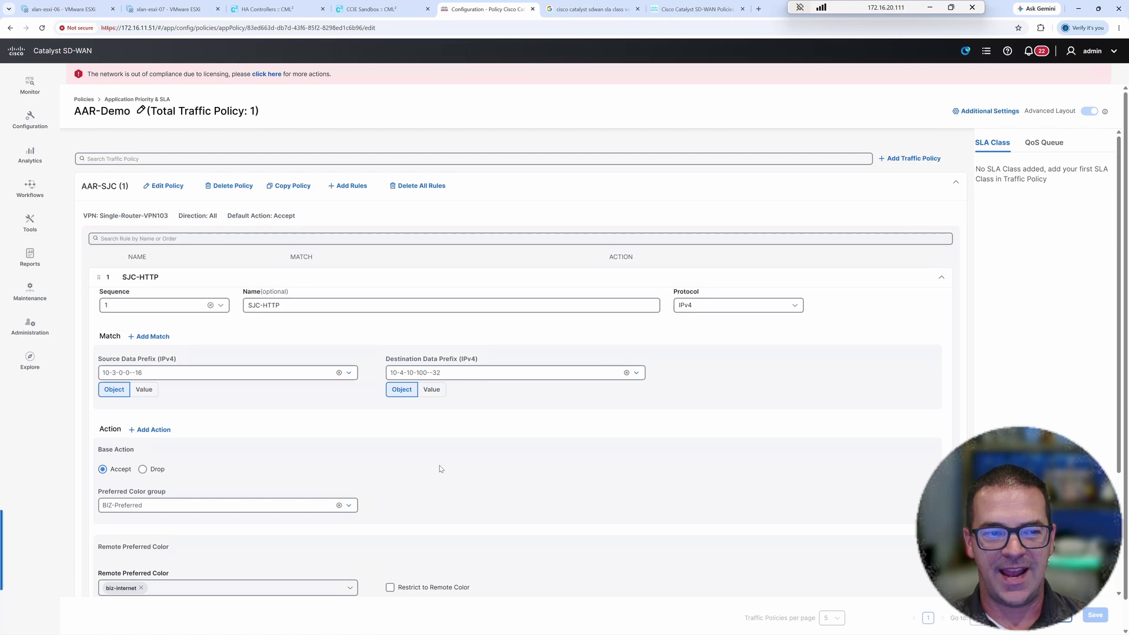
{"action": "left_click", "coordinate": [157, 433]}
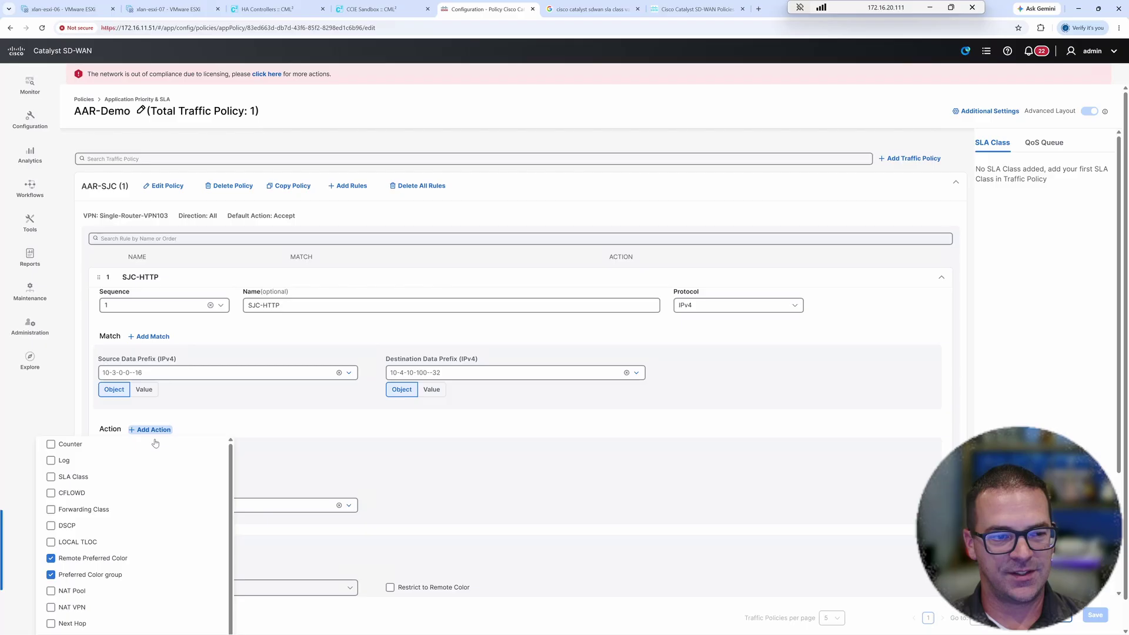
{"action": "left_click", "coordinate": [647, 422]}
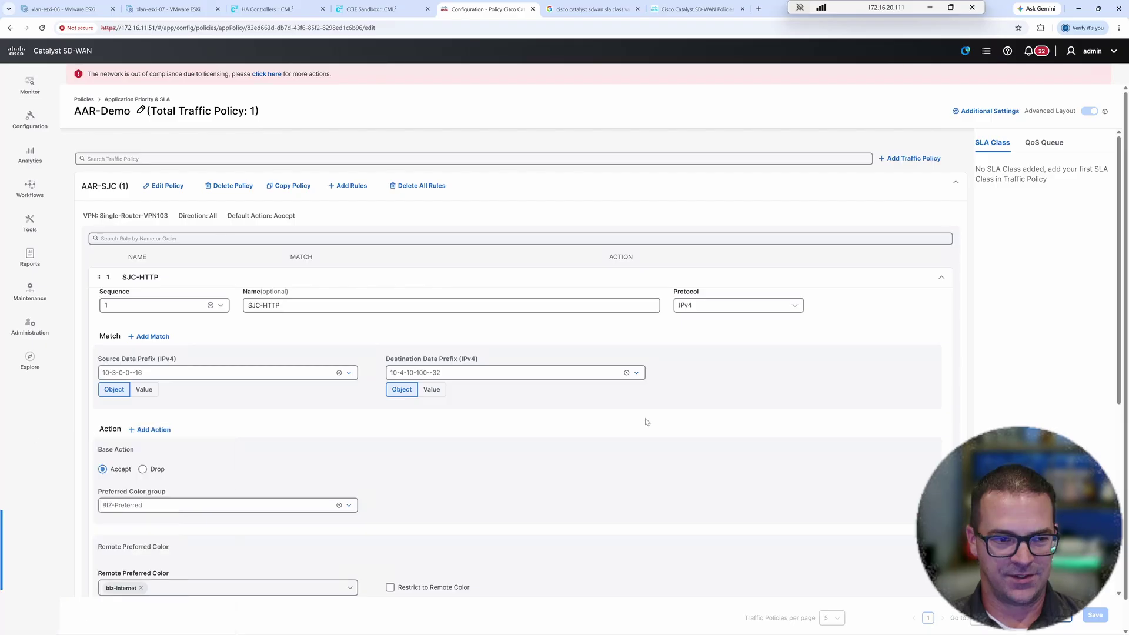
{"action": "scroll", "coordinate": [260, 432], "scroll_direction": "down", "scroll_amount": 4}
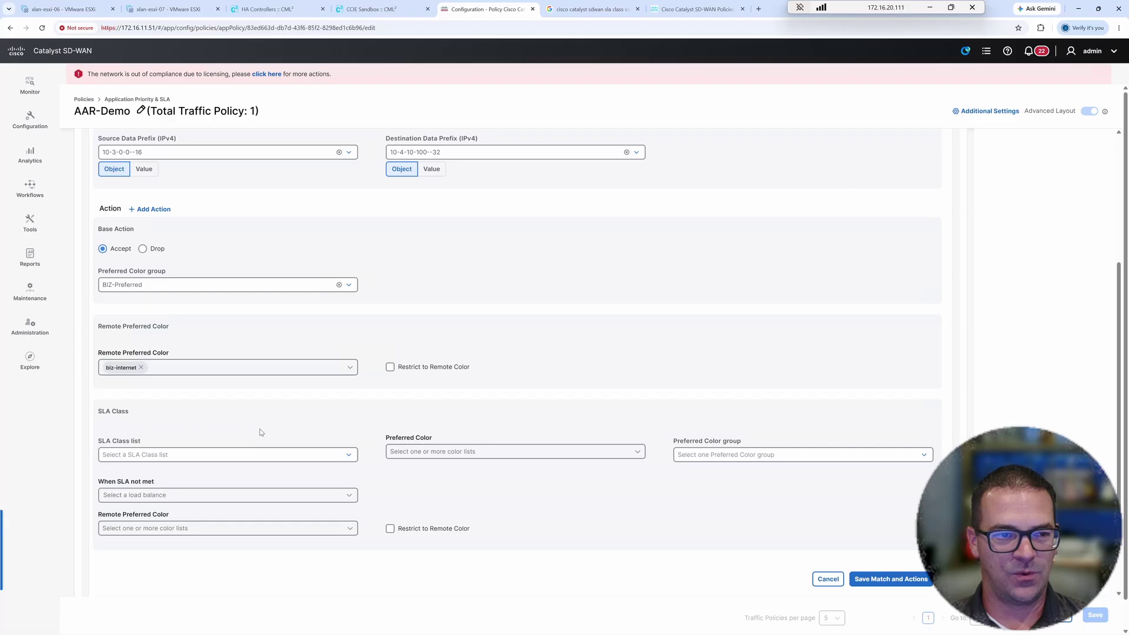
{"action": "scroll", "coordinate": [260, 432], "scroll_direction": "down", "scroll_amount": 2}
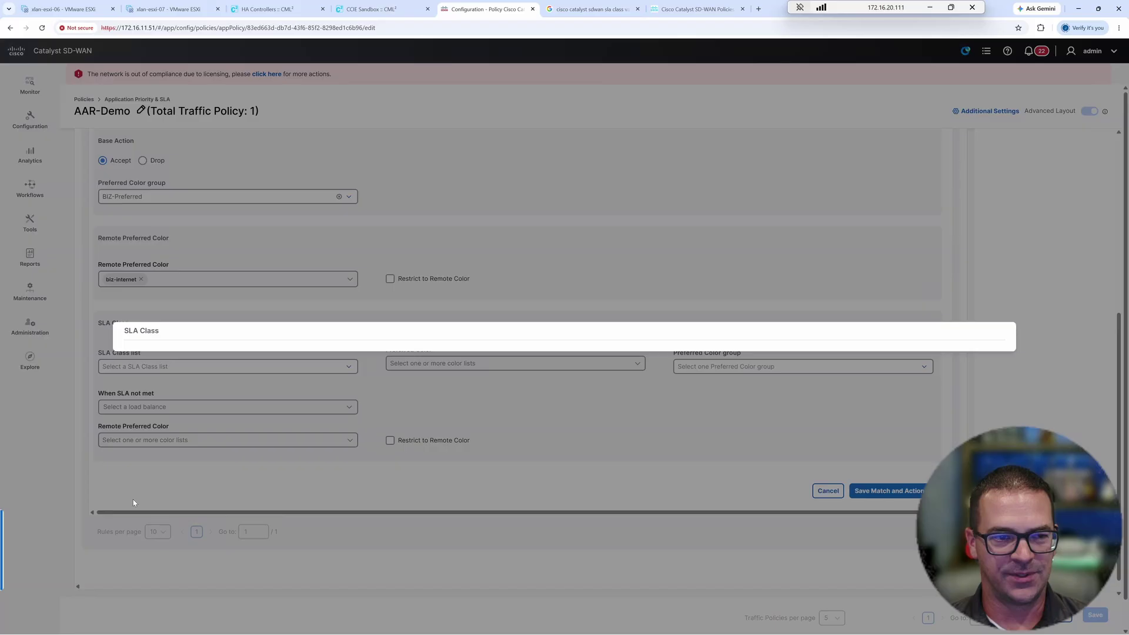
- Create SLA class SJC-BIZ-SLA with 5% loss, 250 ms latency and 300 ms jitter
{"action": "left_click", "coordinate": [152, 284]}
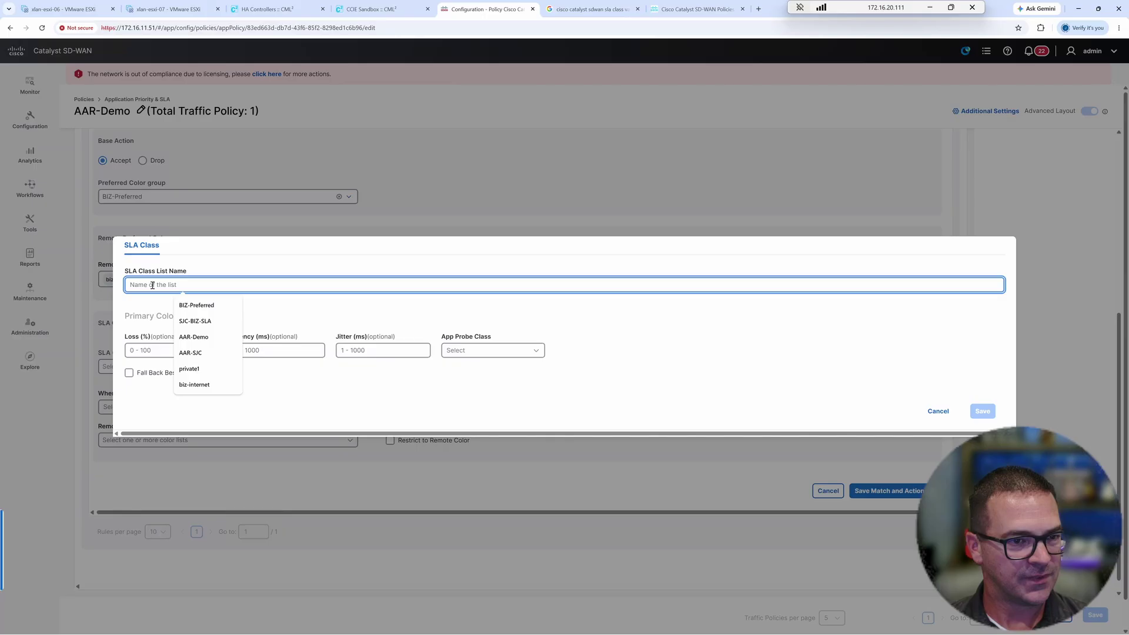
{"action": "left_click", "coordinate": [194, 321]}
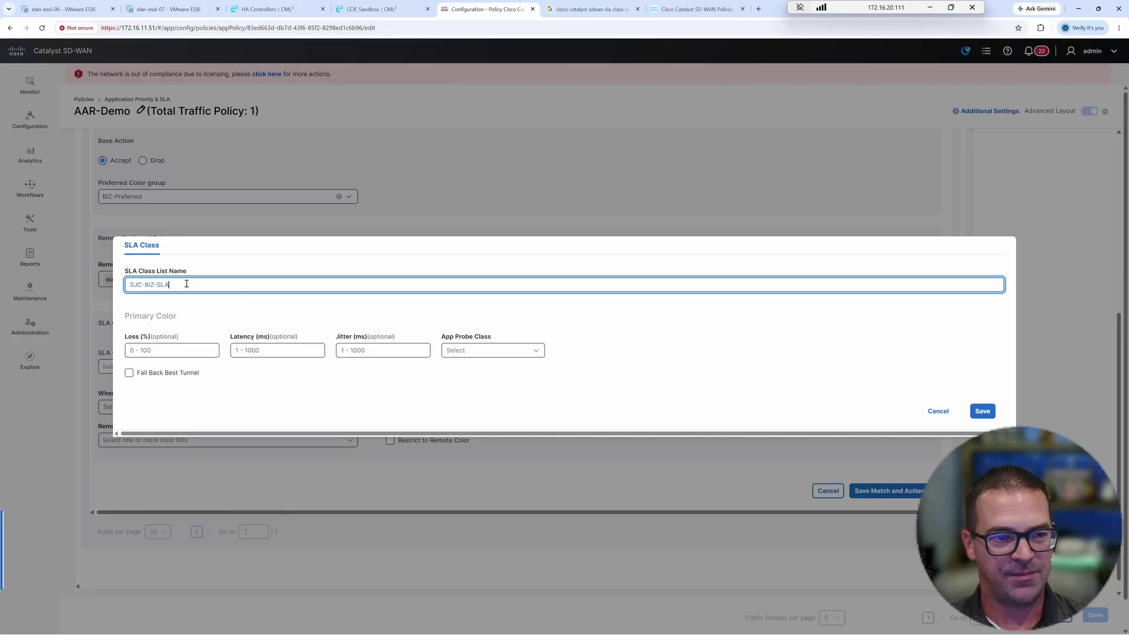
{"action": "key", "text": "Tab"}
{"action": "type", "text": "5"}
{"action": "left_click", "coordinate": [246, 351]}
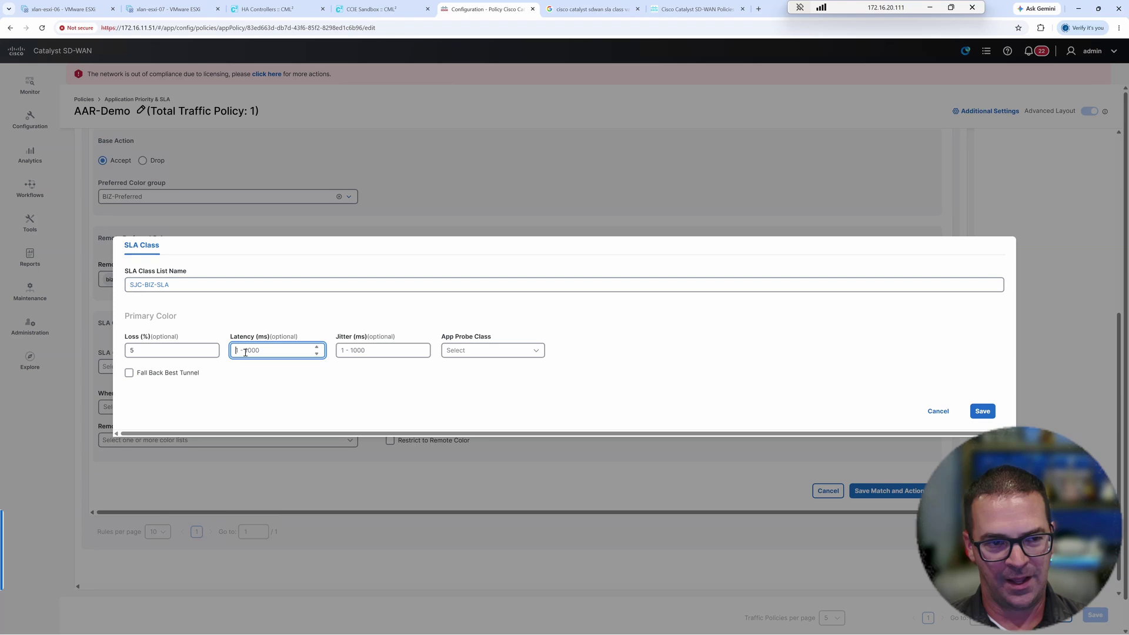
{"action": "type", "text": "25"}
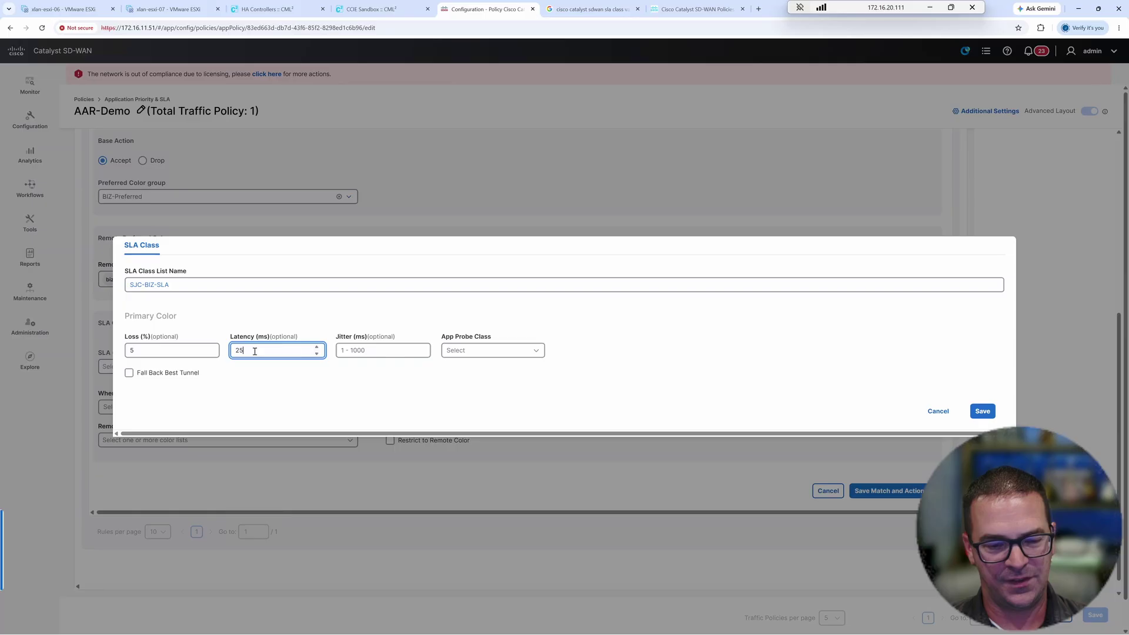
{"action": "type", "text": "0"}
{"action": "left_click_drag", "start_coordinate": [255, 351], "coordinate": [229, 351]}
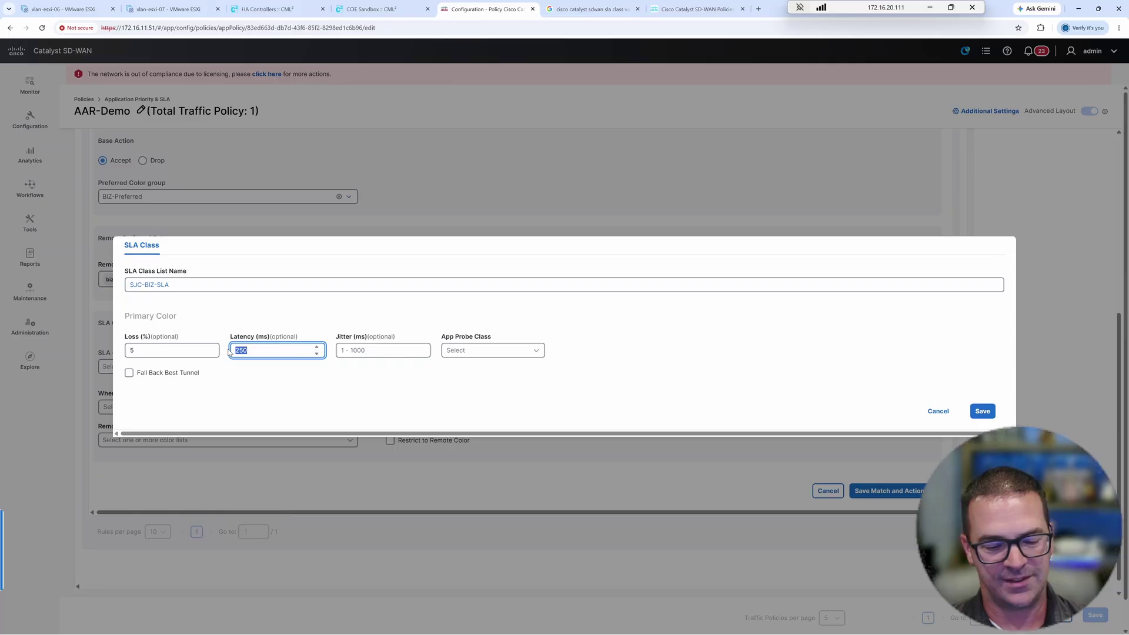
{"action": "left_click", "coordinate": [391, 352]}
{"action": "type", "text": "300"}
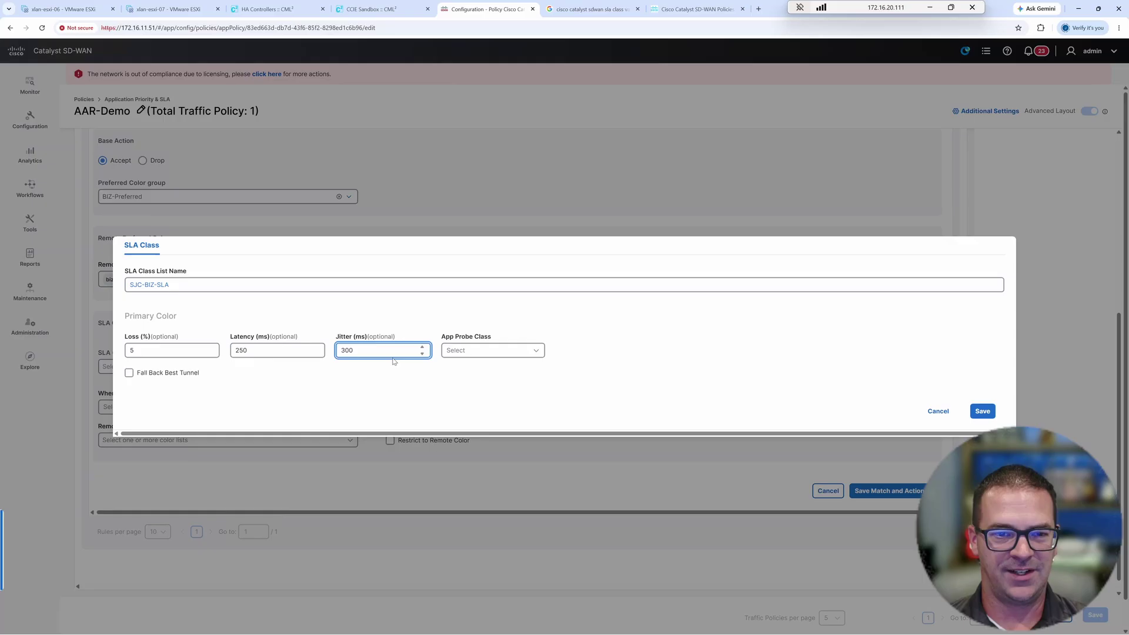
{"action": "left_click", "coordinate": [165, 369]}
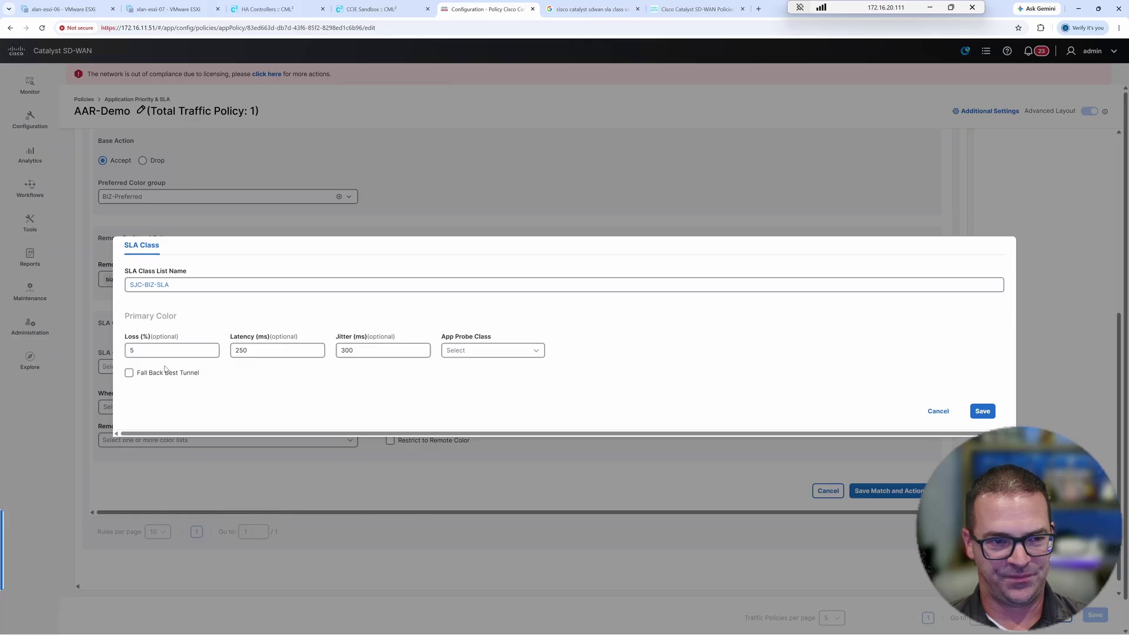
- Enable Fall Back Best Tunnel with Loss, Latency, Jitter criteria, then look up variance in the docs
{"action": "left_click", "coordinate": [165, 371]}
{"action": "left_click", "coordinate": [221, 394]}
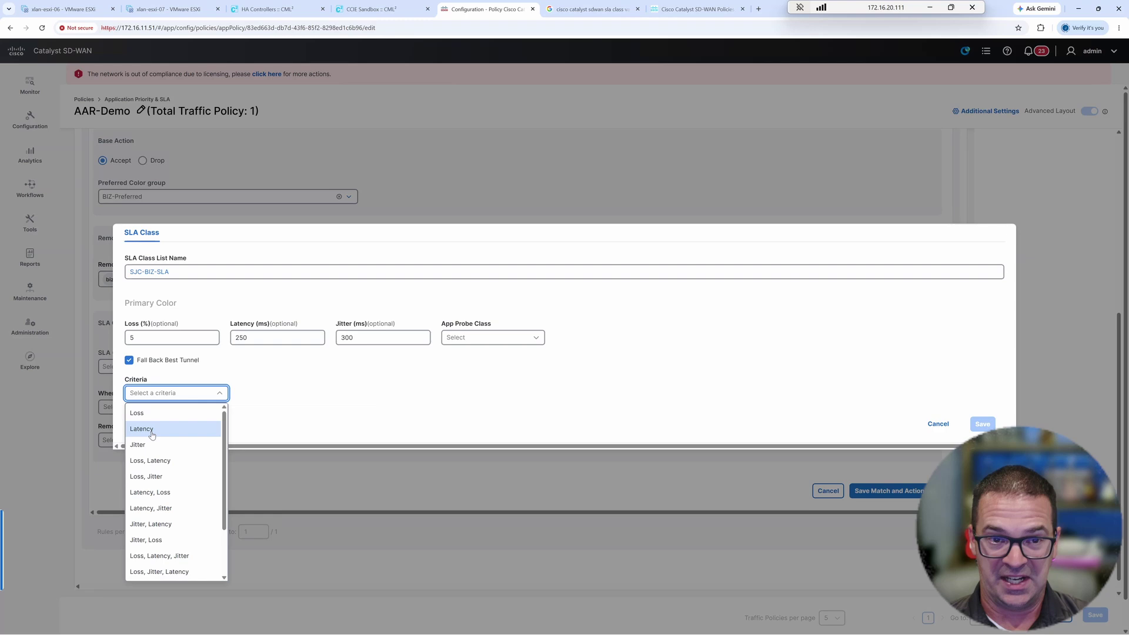
{"action": "scroll", "coordinate": [173, 507], "scroll_direction": "down", "scroll_amount": 1}
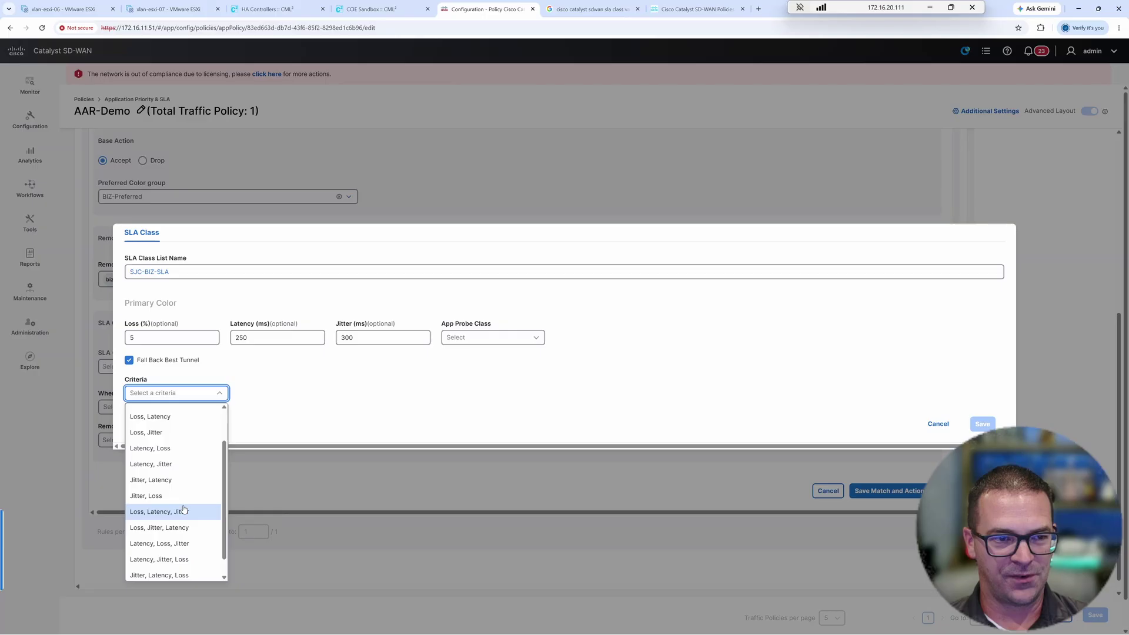
{"action": "left_click", "coordinate": [184, 511]}
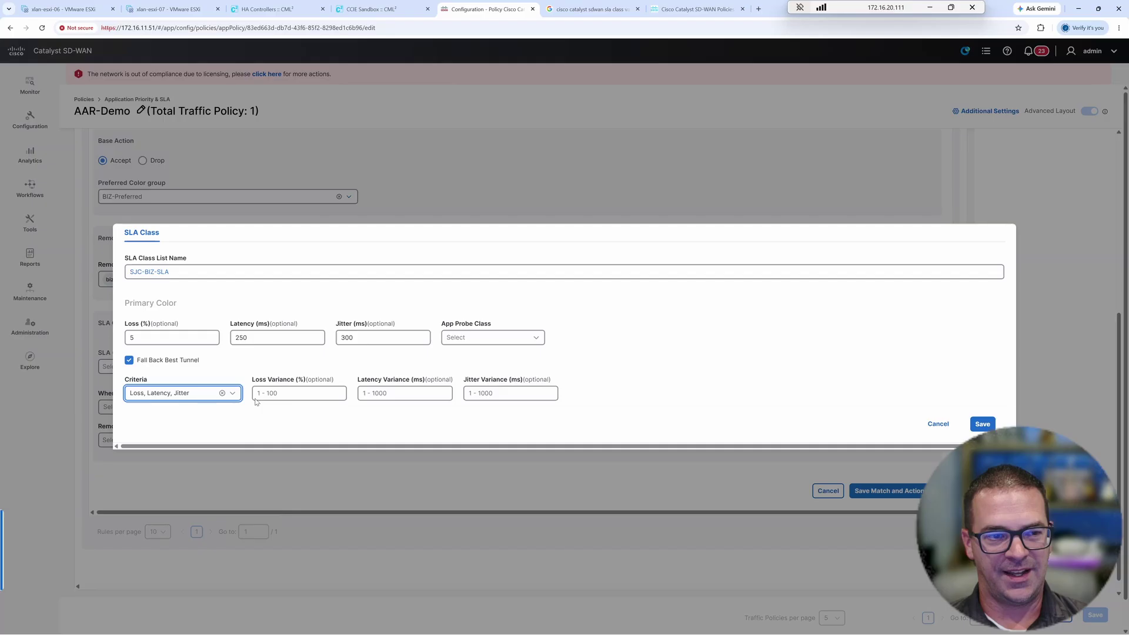
{"action": "left_click_drag", "start_coordinate": [383, 380], "coordinate": [418, 387]}
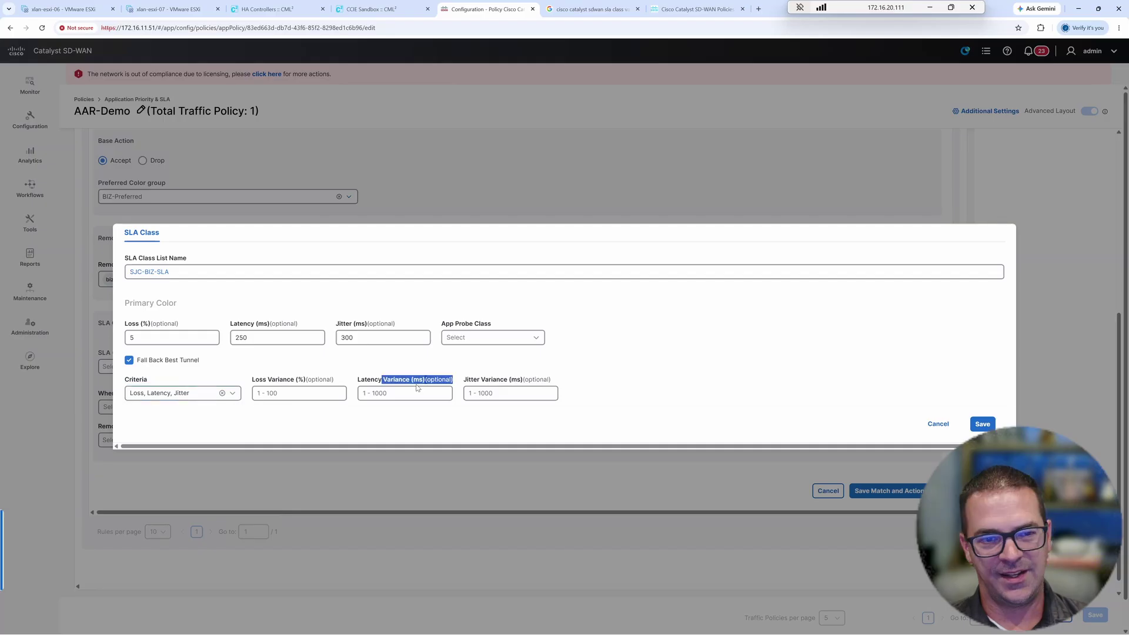
{"action": "left_click", "coordinate": [674, 11]}
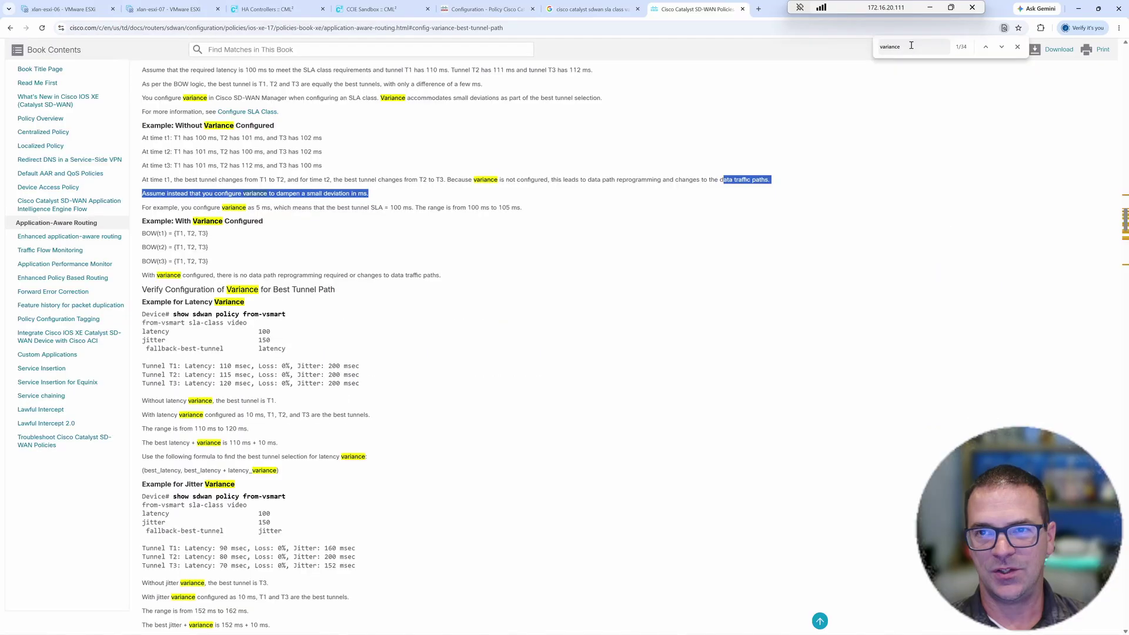
{"action": "left_click_drag", "start_coordinate": [165, 97], "coordinate": [367, 457]}
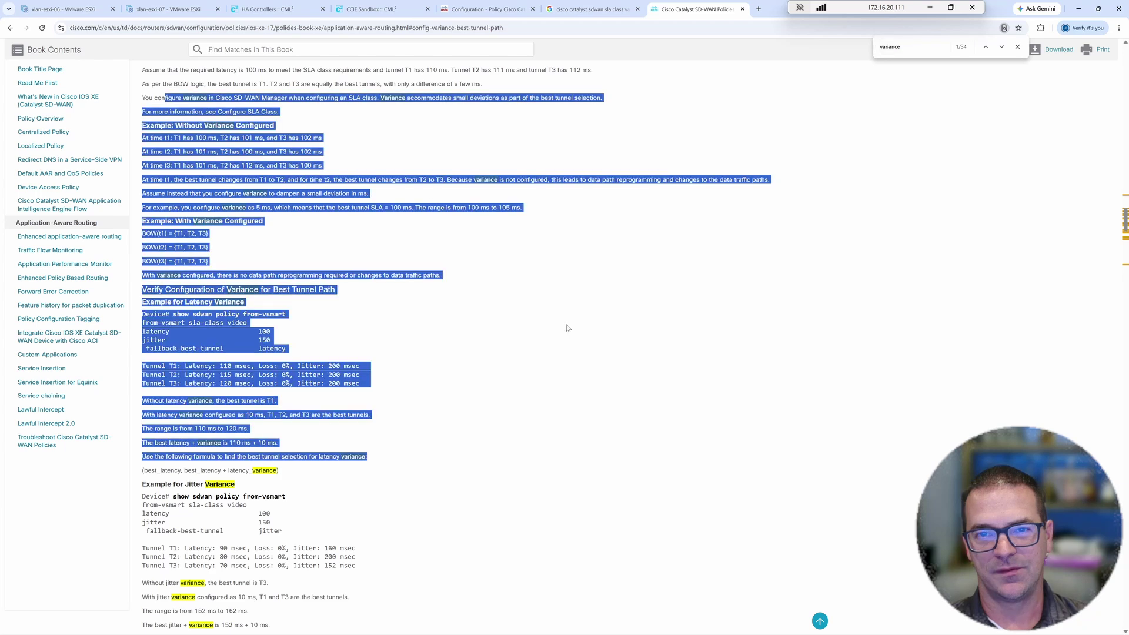
{"action": "left_click", "coordinate": [606, 346]}
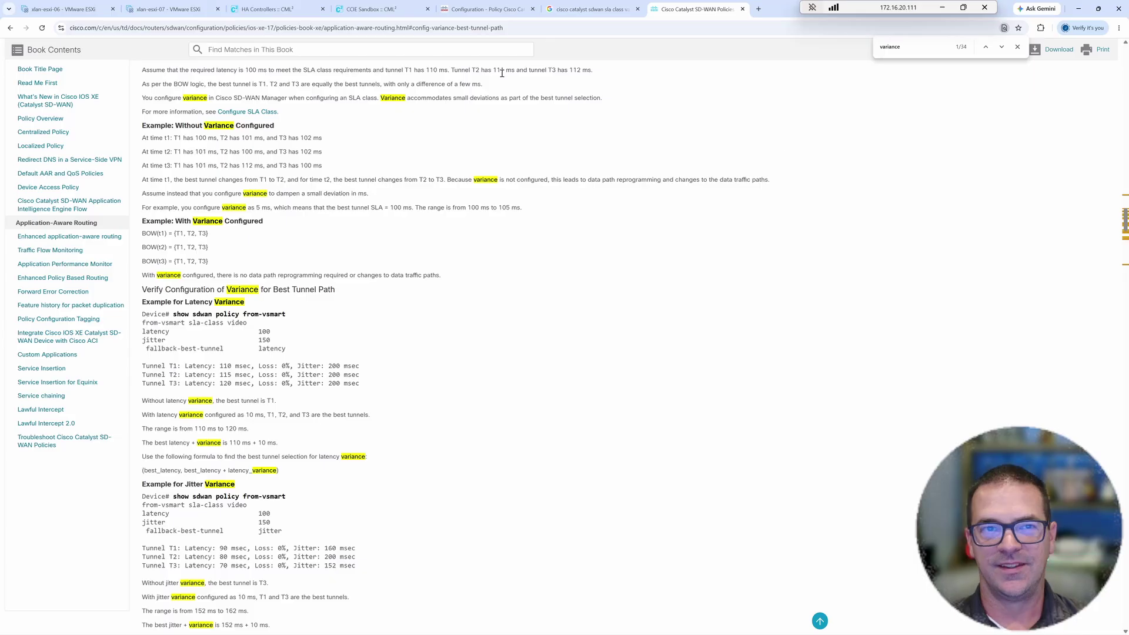
{"action": "left_click_drag", "start_coordinate": [215, 97], "coordinate": [365, 351]}
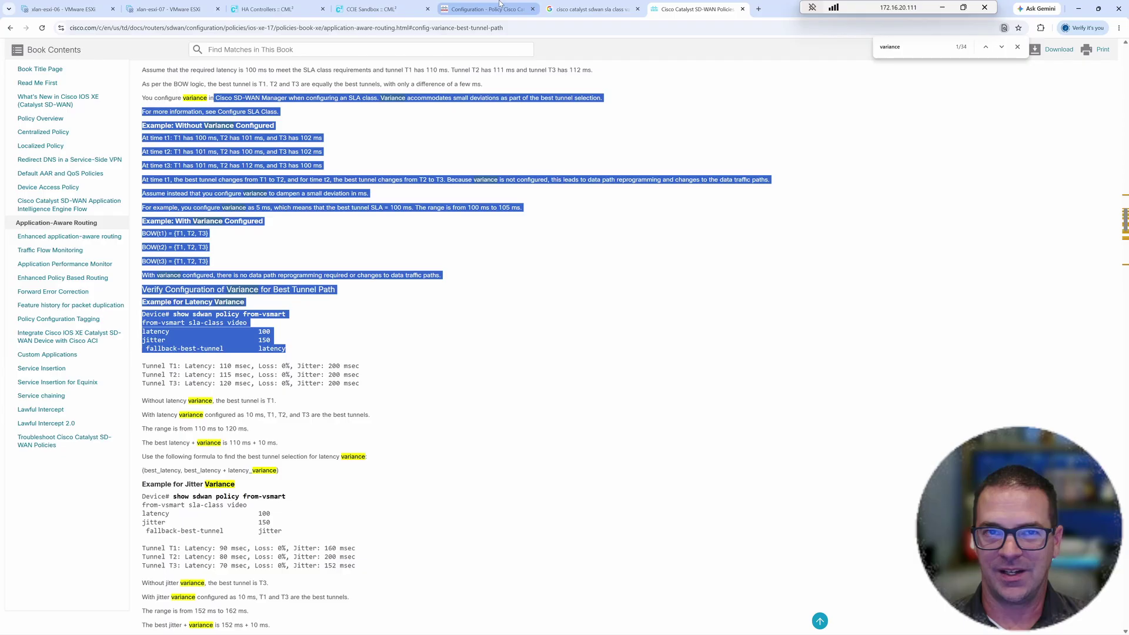
- Set the fallback variance to 500 for latency and 600 for jitter
{"action": "left_click", "coordinate": [500, 5]}
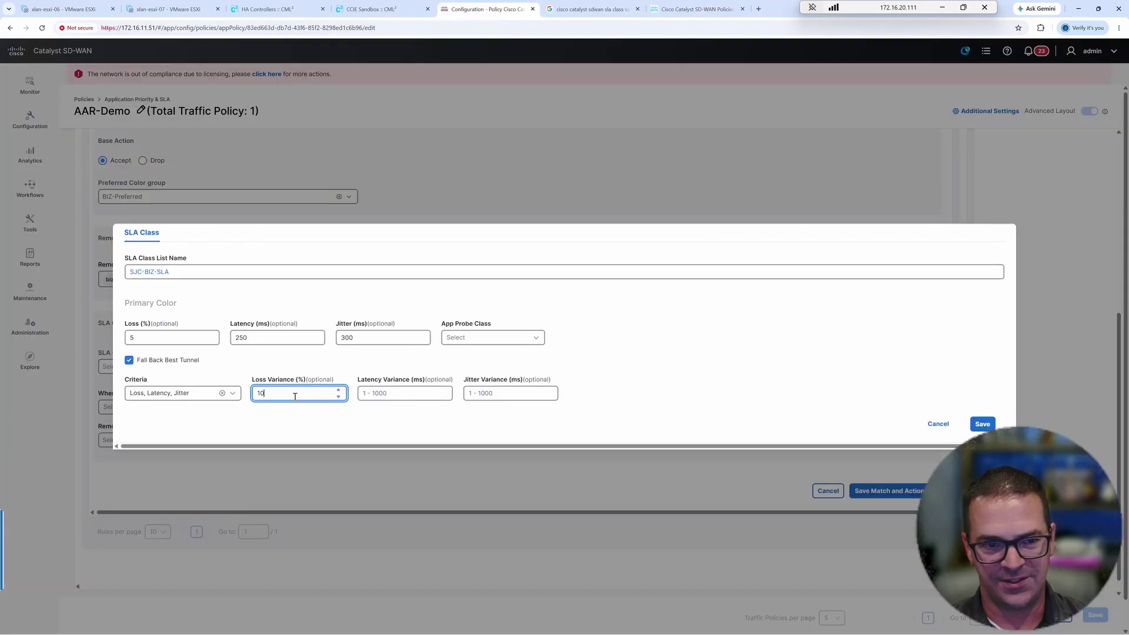
{"action": "left_click", "coordinate": [384, 393]}
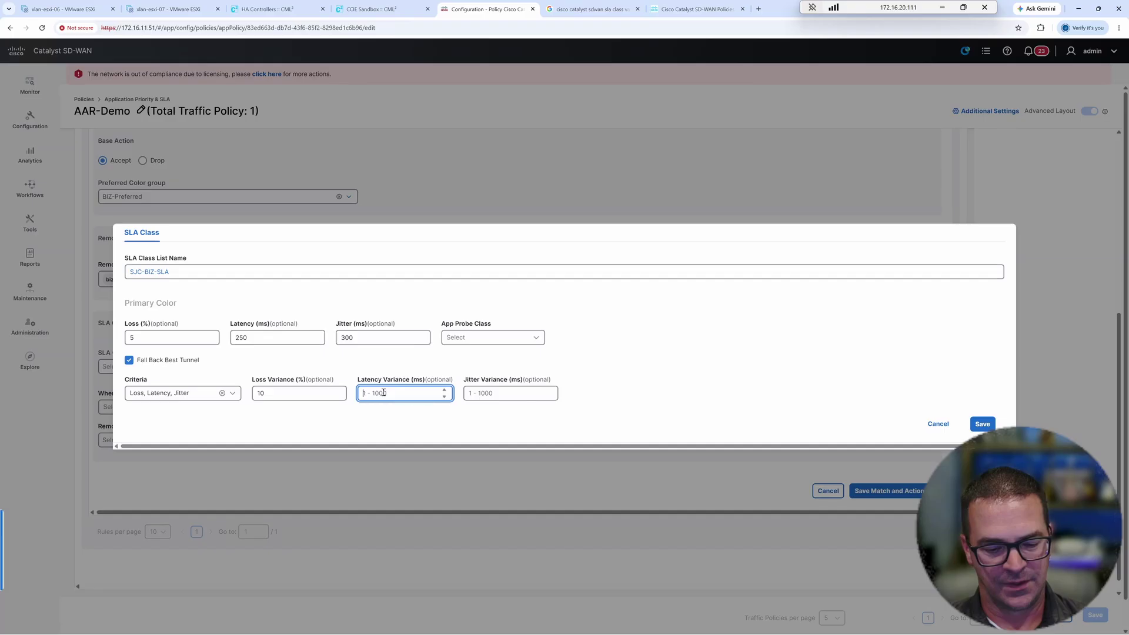
{"action": "type", "text": "500"}
{"action": "left_click", "coordinate": [483, 394]}
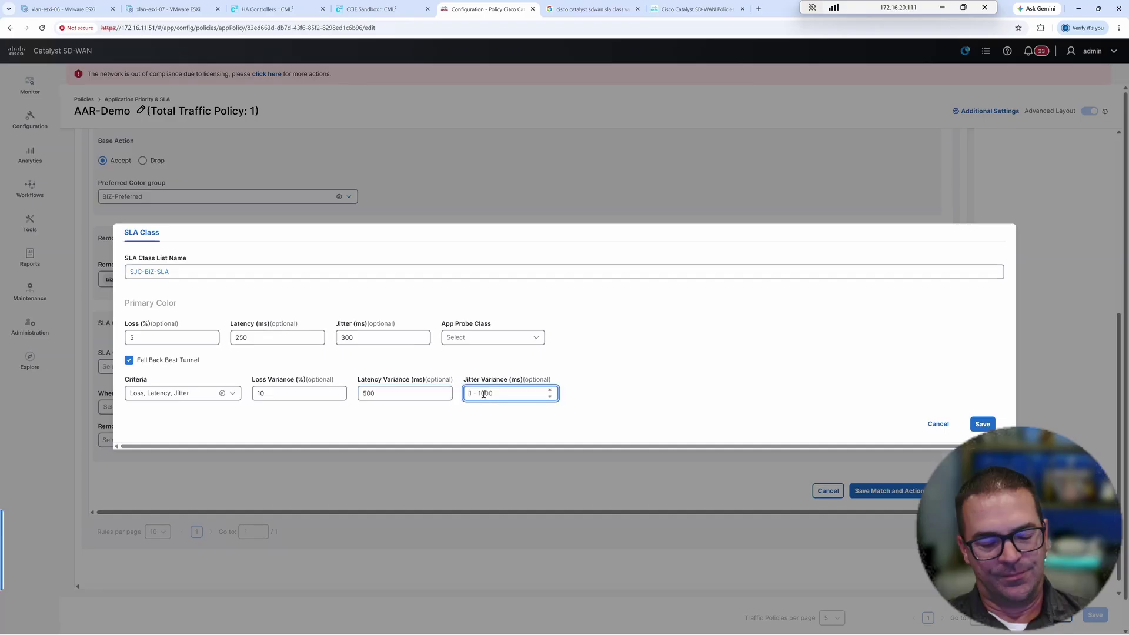
{"action": "type", "text": "600"}
{"action": "key", "text": "Return"}
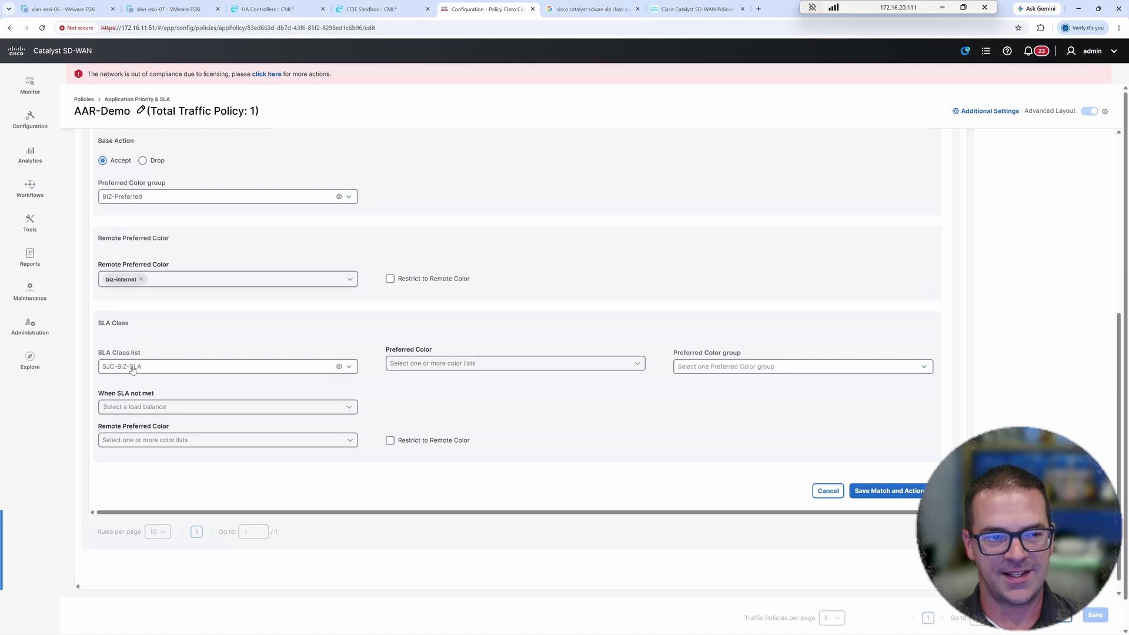
- Make biz-internet the SLA preferred color, falling back to best path when SLA is not met
{"action": "left_click", "coordinate": [405, 365]}
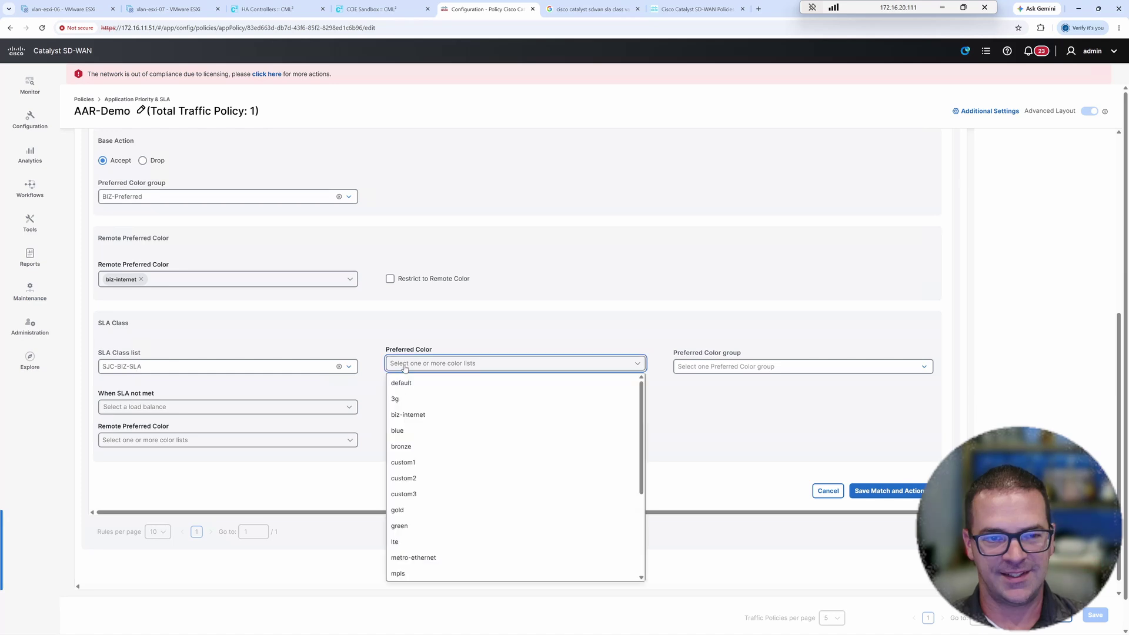
{"action": "left_click", "coordinate": [408, 415]}
{"action": "left_click", "coordinate": [717, 395]}
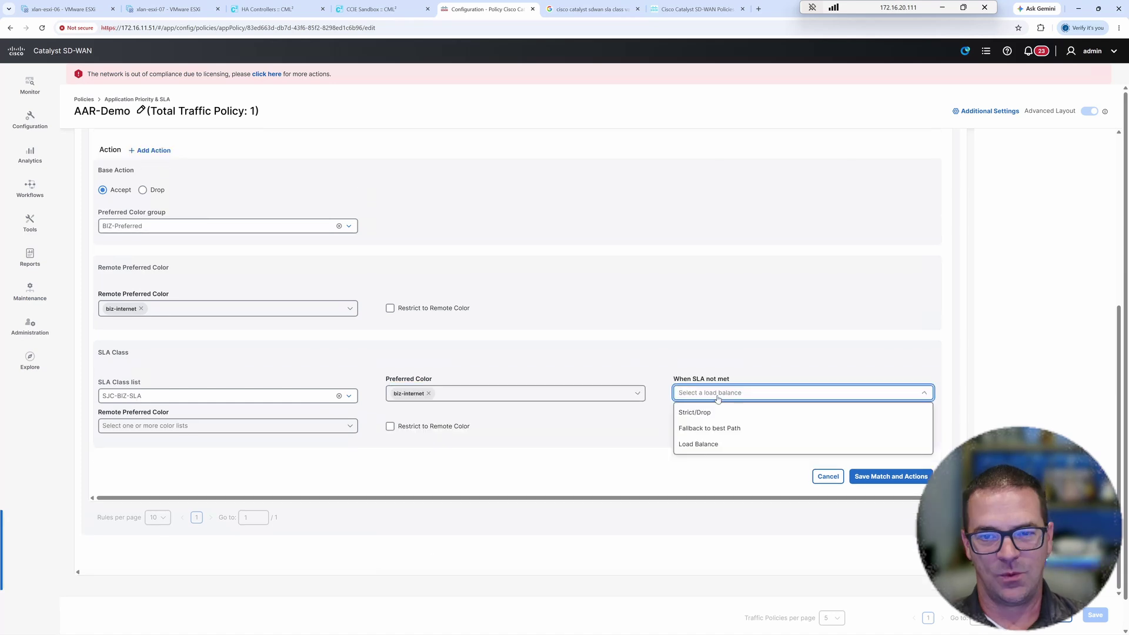
{"action": "left_click", "coordinate": [709, 428]}
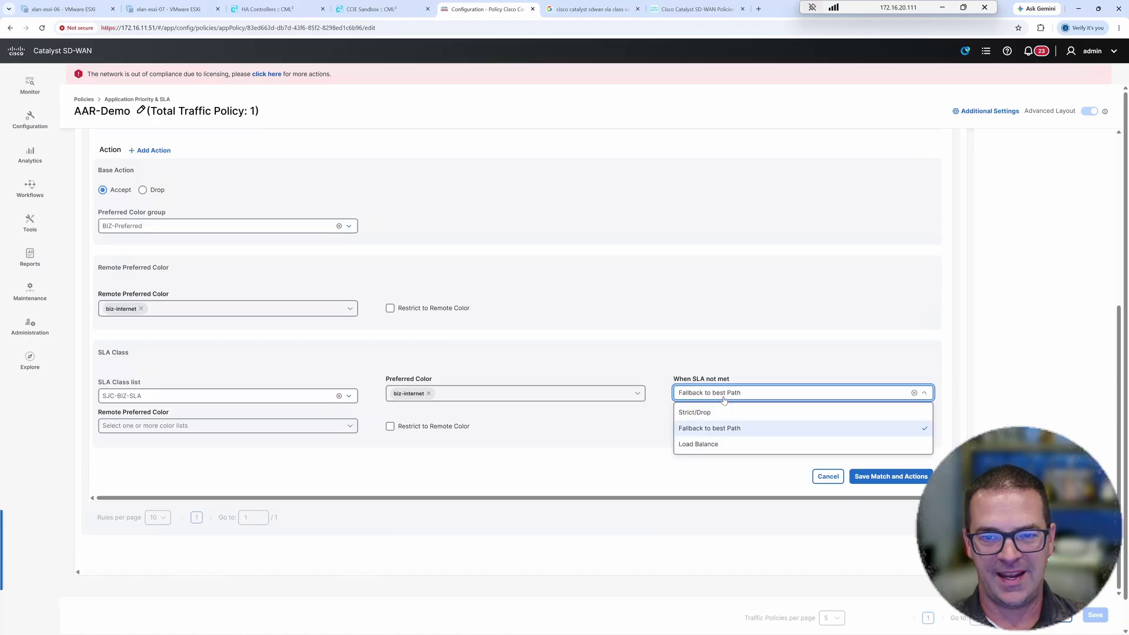
{"action": "left_click", "coordinate": [723, 399]}
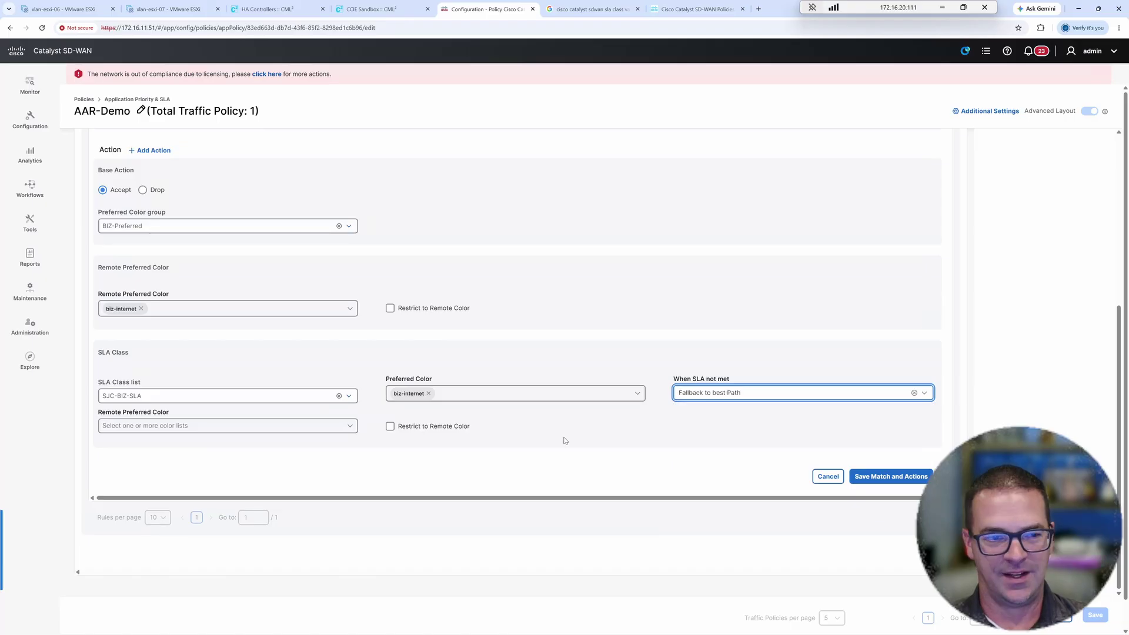
- Choose biz-internet as remote preferred color, restrict to remote color, and save the rule's actions
{"action": "left_click", "coordinate": [145, 426]}
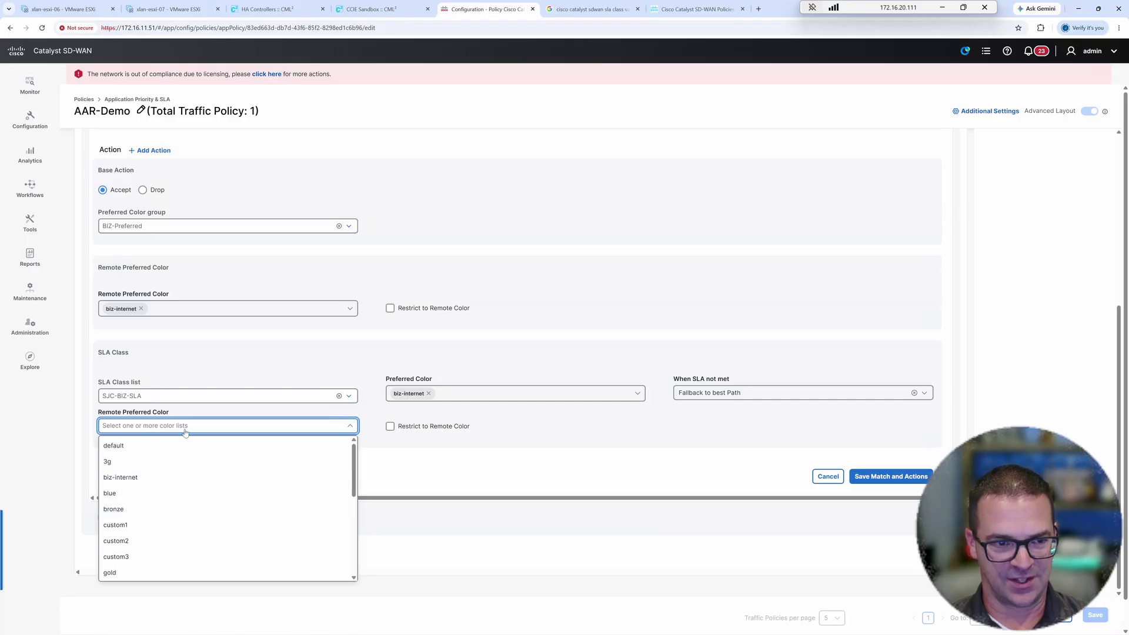
{"action": "key", "text": "Down"}
{"action": "key", "text": "Down"}
{"action": "key", "text": "Down"}
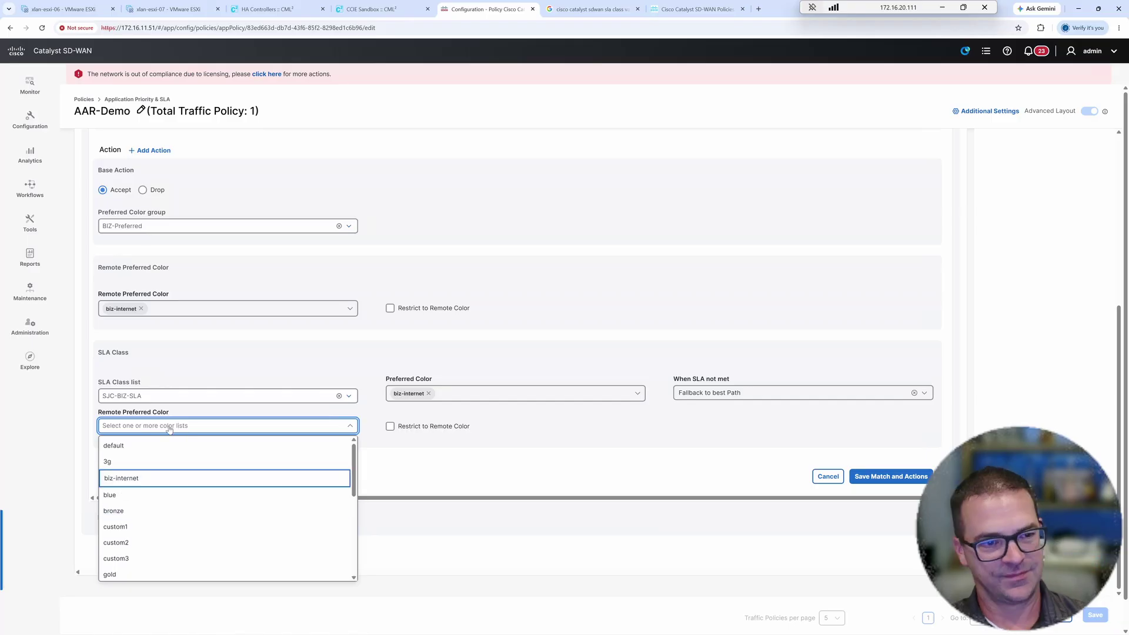
{"action": "left_click", "coordinate": [156, 482]}
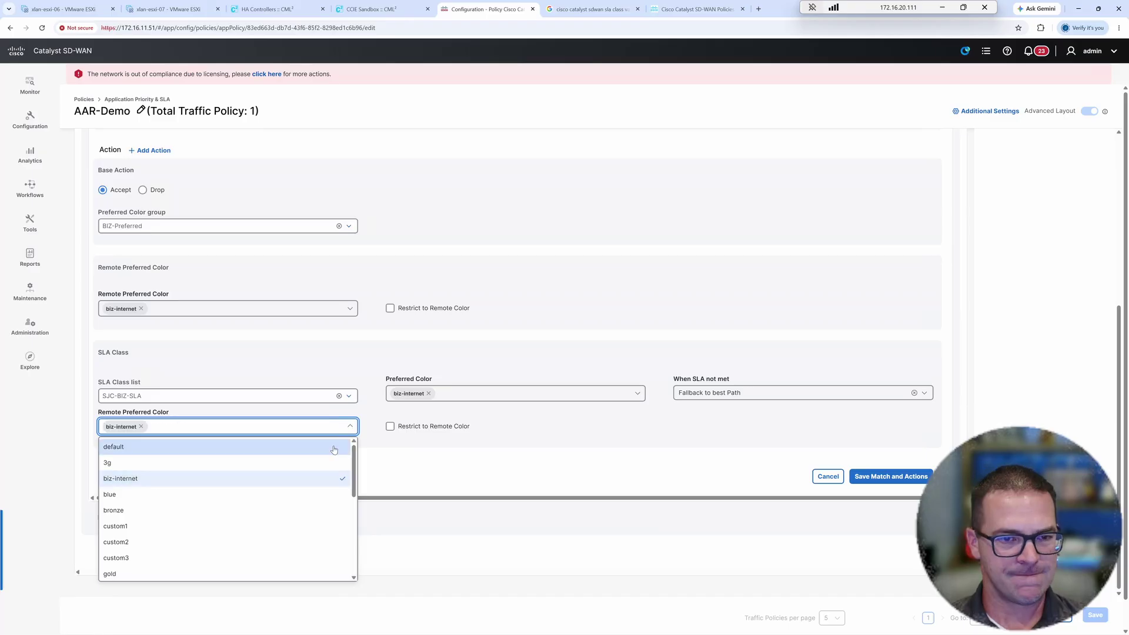
{"action": "left_click", "coordinate": [407, 433]}
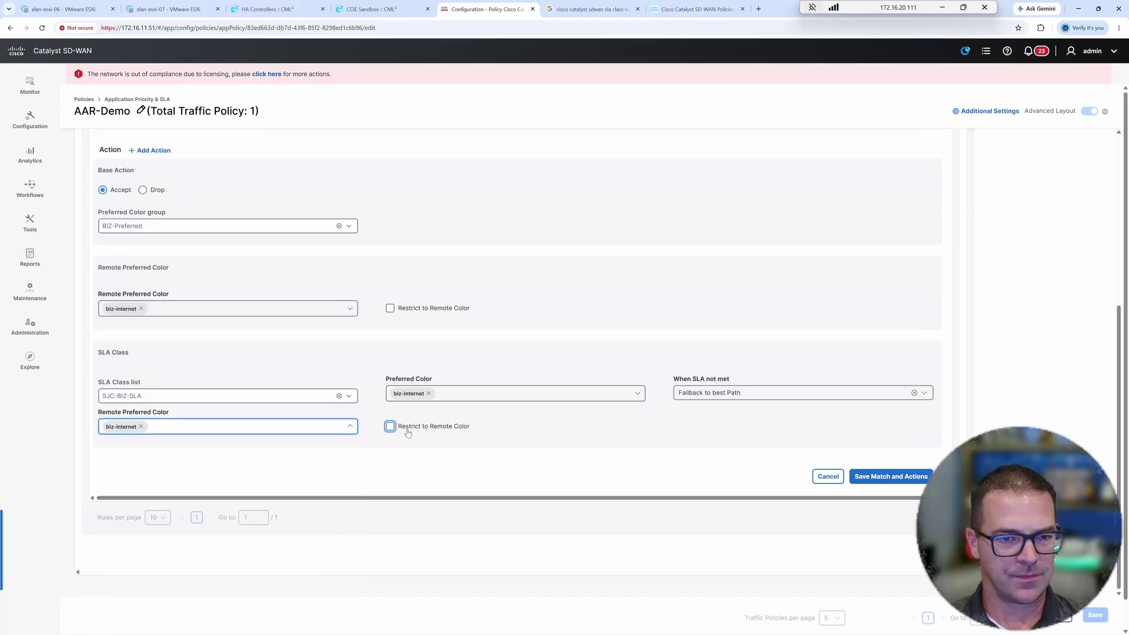
{"action": "left_click", "coordinate": [406, 427]}
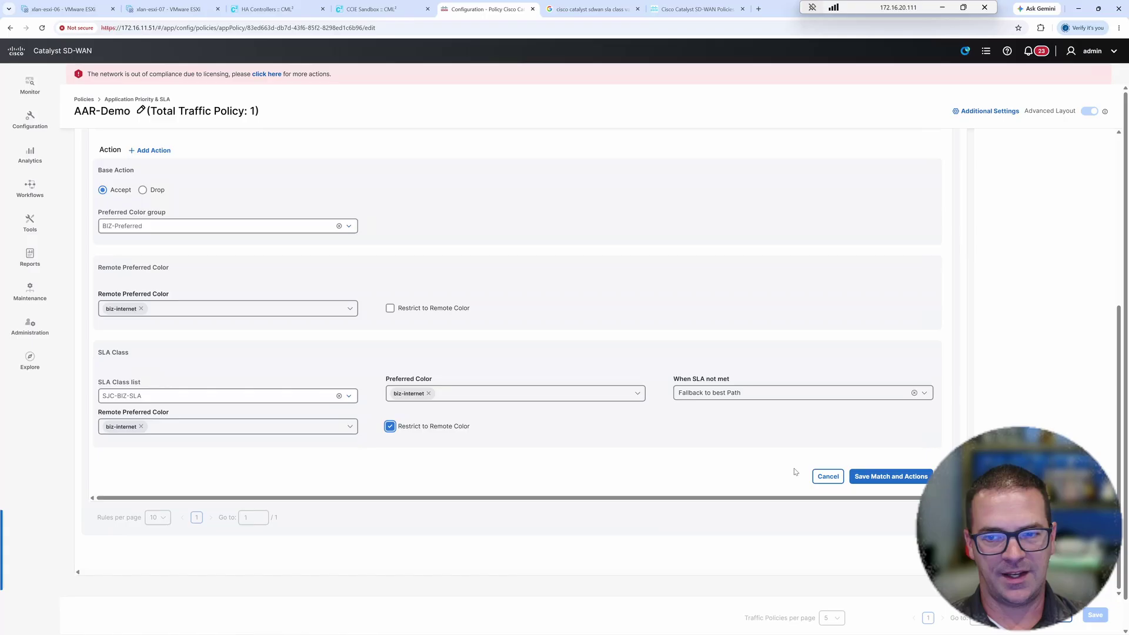
{"action": "left_click", "coordinate": [888, 479]}
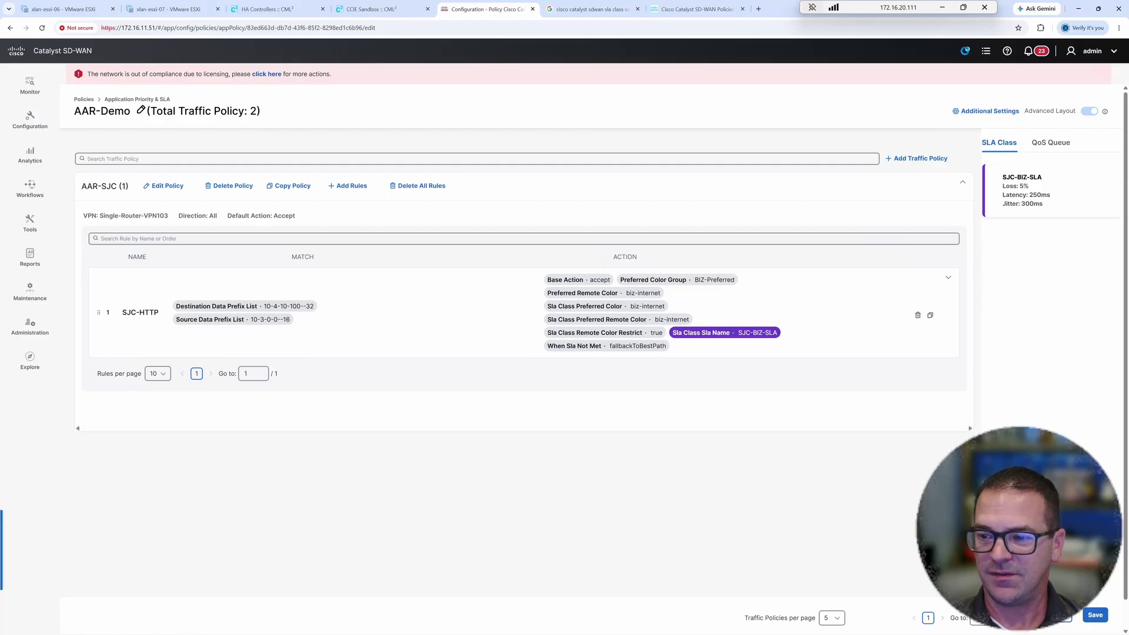
- Save the AAR-Demo policy with the updated SJC-HTTP rule
{"action": "mouse_move", "coordinate": [1099, 623]}
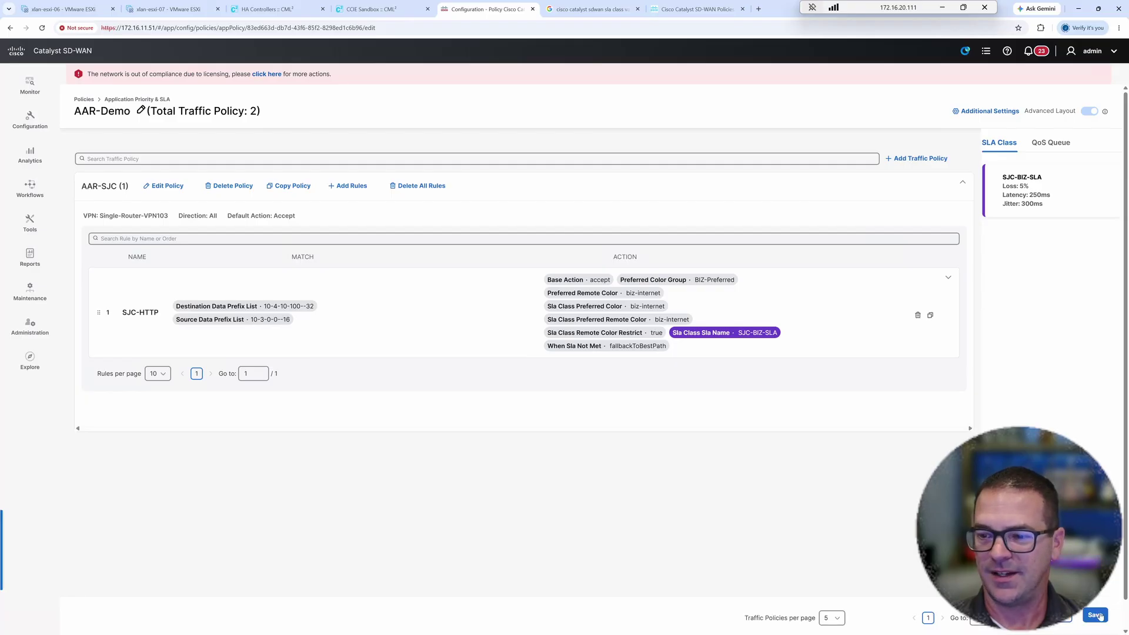
{"action": "left_click", "coordinate": [1095, 615]}
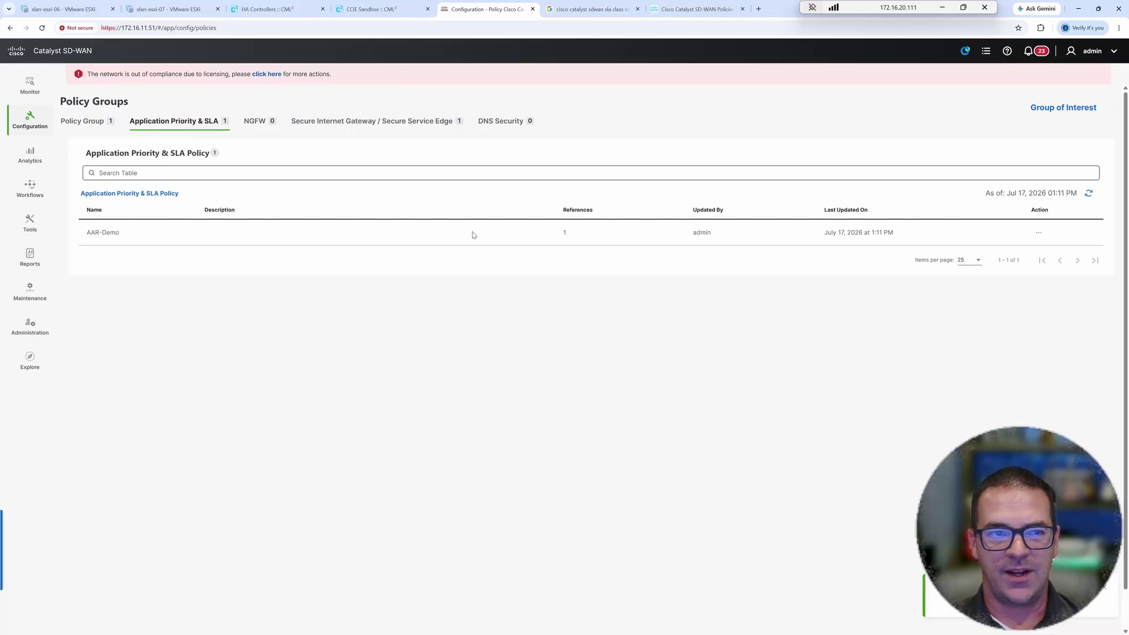
- Deploy BRANCH-SINGLE-ROUTER-POLICY to rtp-ce-01 and sjc-ce-01 and check the deployment status
{"action": "left_click", "coordinate": [114, 123]}
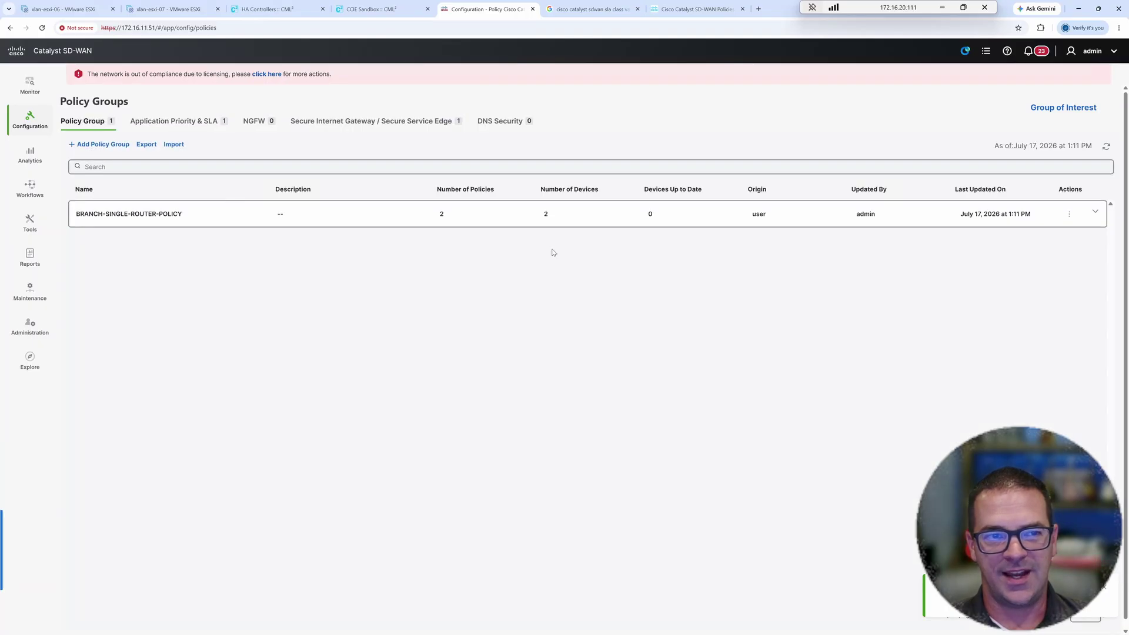
{"action": "left_click", "coordinate": [1095, 215]}
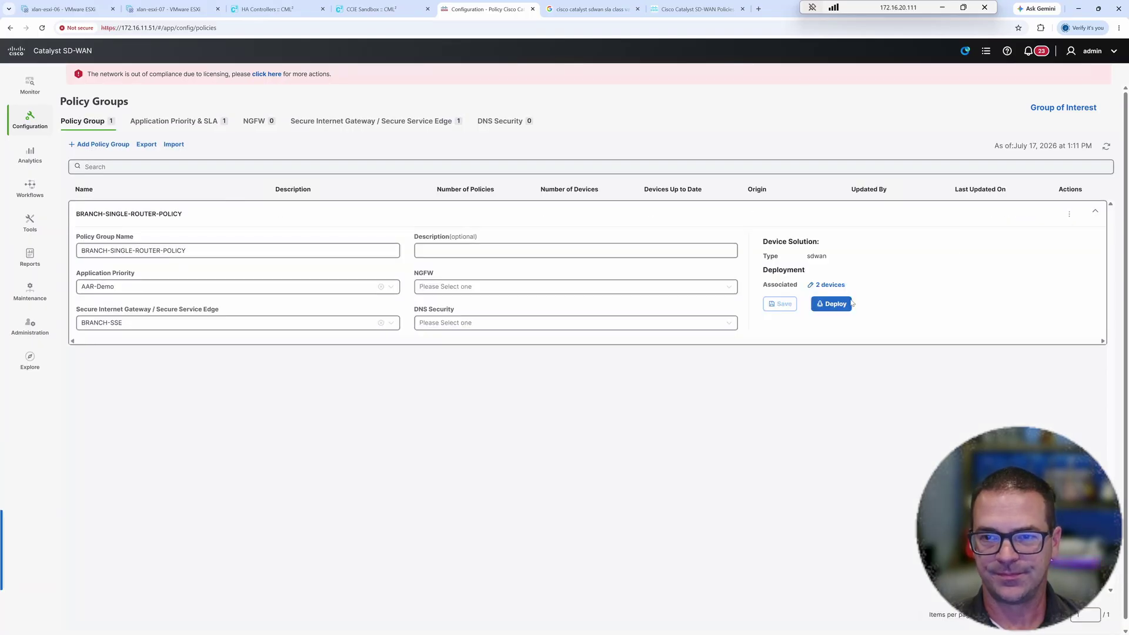
{"action": "left_click", "coordinate": [831, 303]}
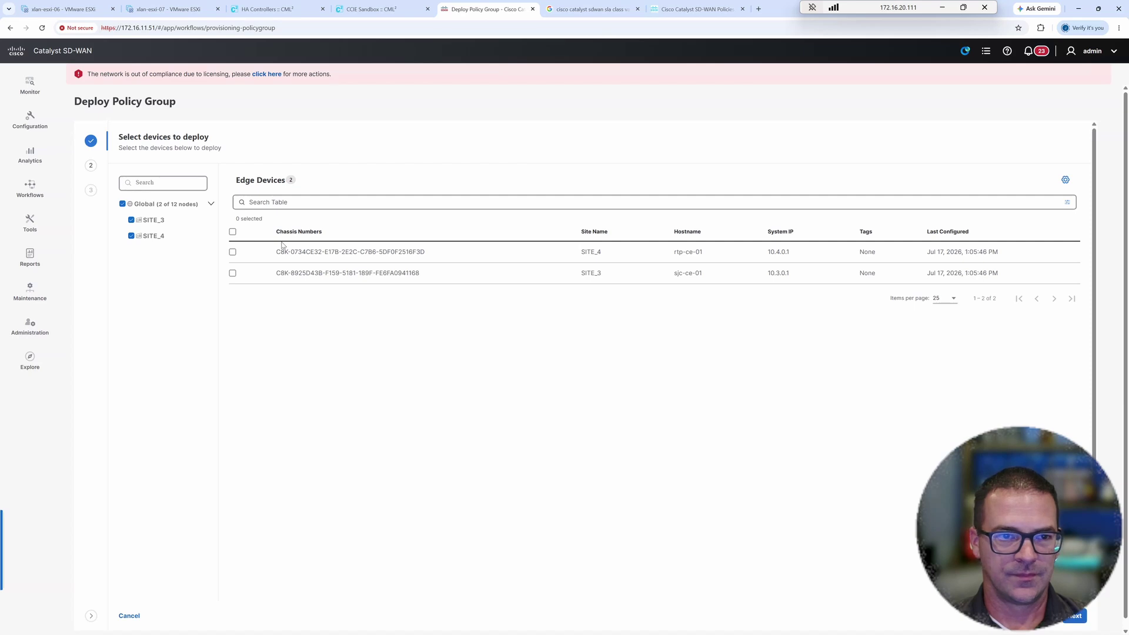
{"action": "left_click", "coordinate": [234, 233]}
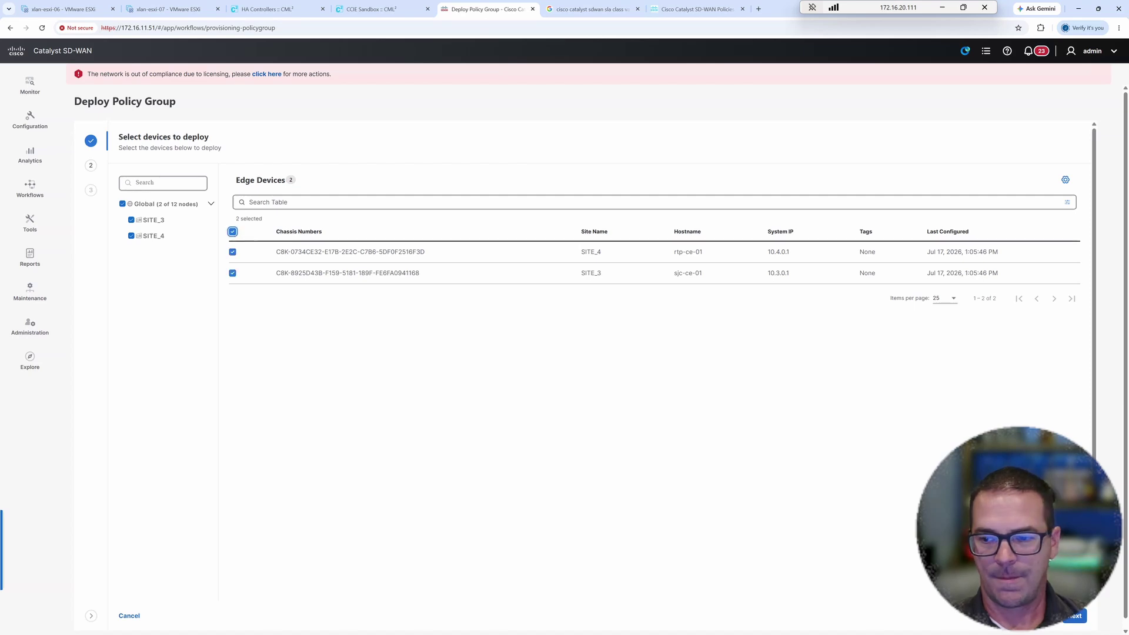
{"action": "left_click", "coordinate": [1076, 616]}
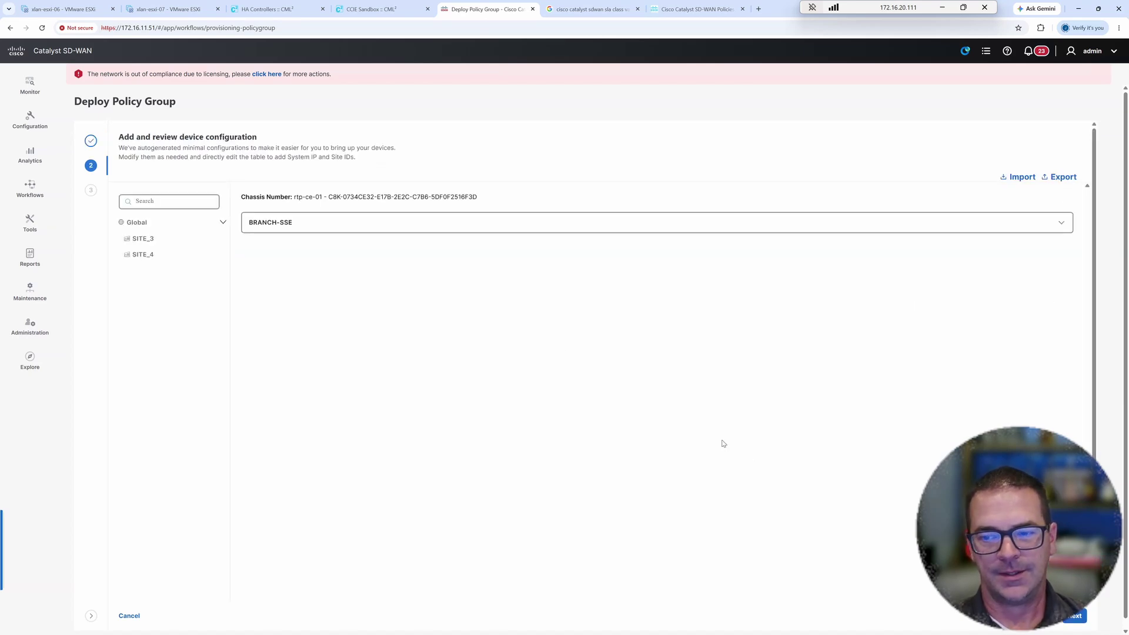
{"action": "left_click", "coordinate": [1075, 615]}
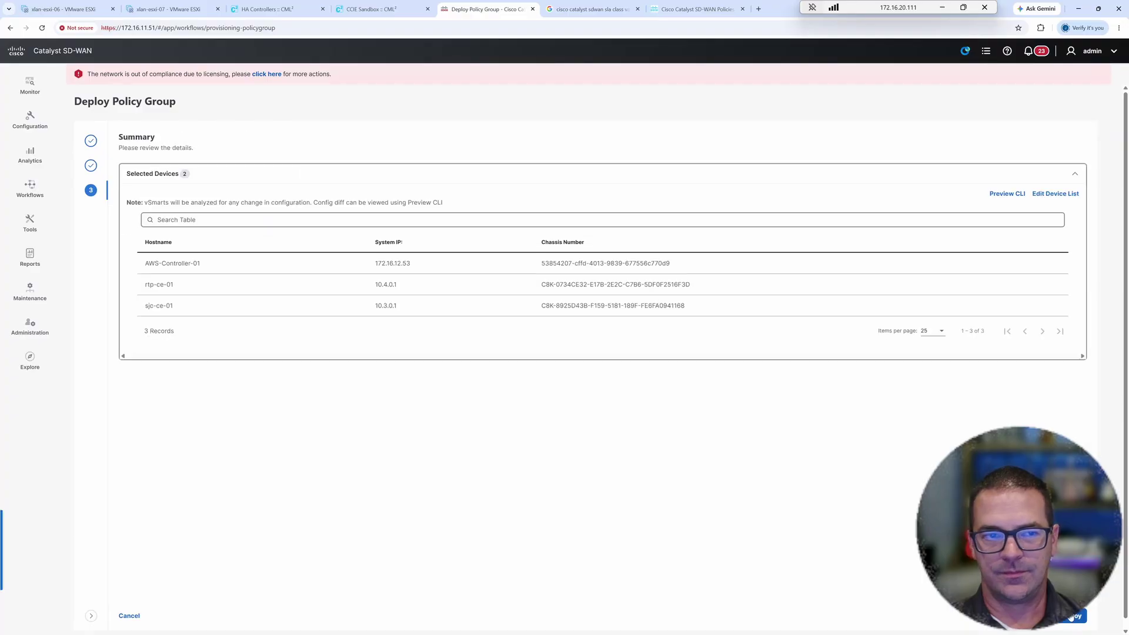
{"action": "left_click", "coordinate": [1075, 616]}
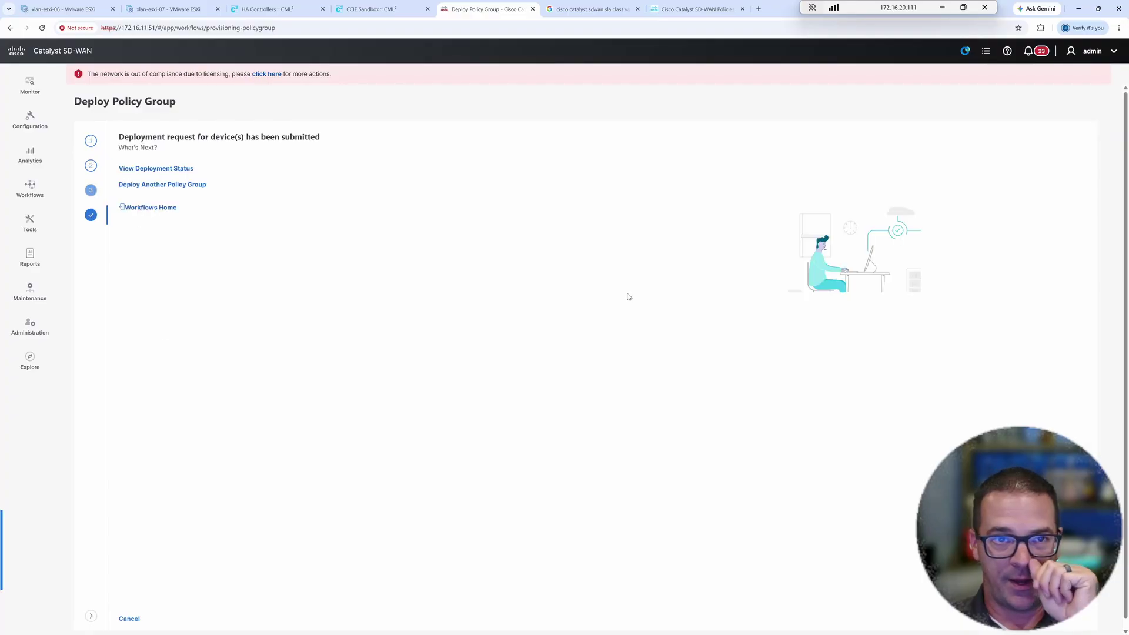
{"action": "left_click", "coordinate": [180, 169]}
{"action": "left_click", "coordinate": [365, 9]}
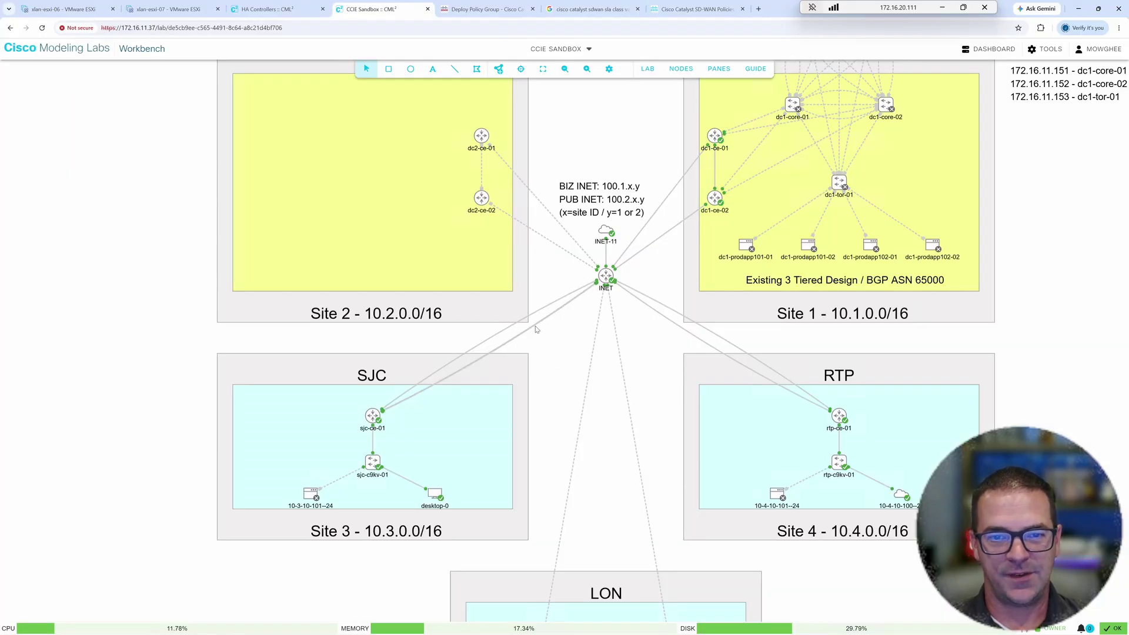
- On the sjc-ce-01–INET link, set latency 500 ms and jitter 500 ms
{"action": "left_click", "coordinate": [536, 323]}
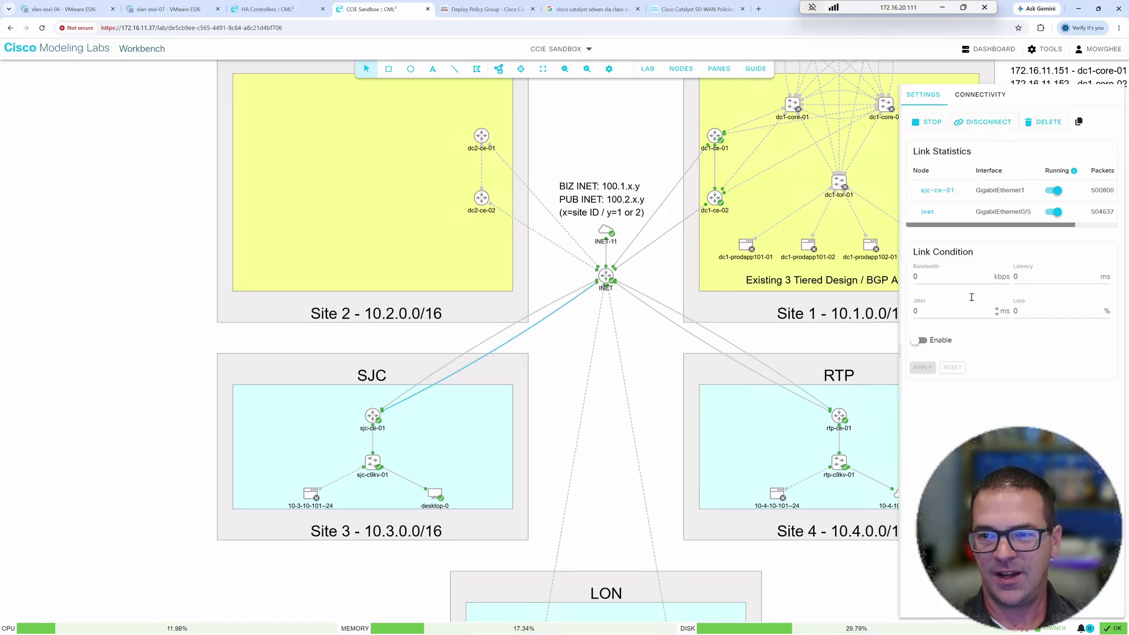
{"action": "double_click", "coordinate": [1013, 278]}
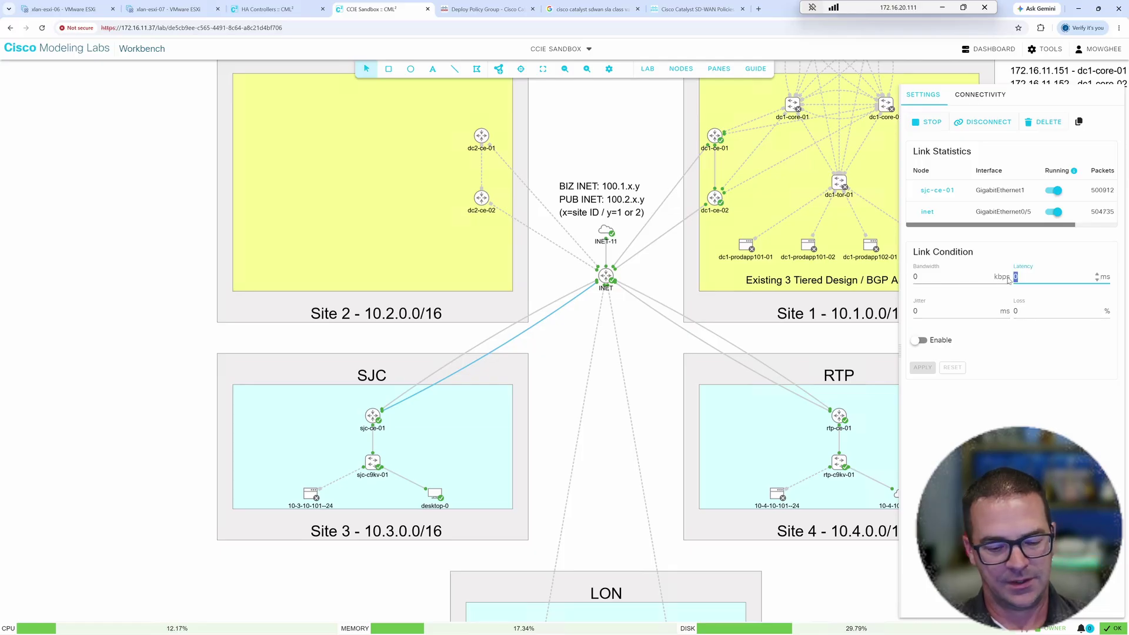
{"action": "type", "text": "500"}
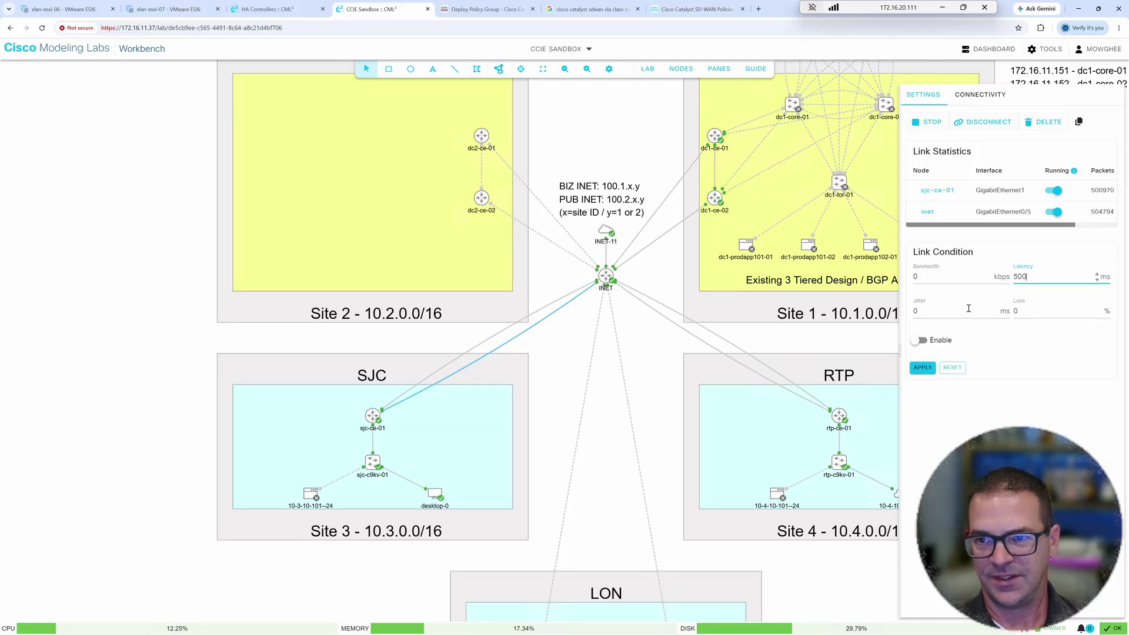
{"action": "left_click", "coordinate": [905, 311]}
{"action": "key", "text": "BackSpace"}
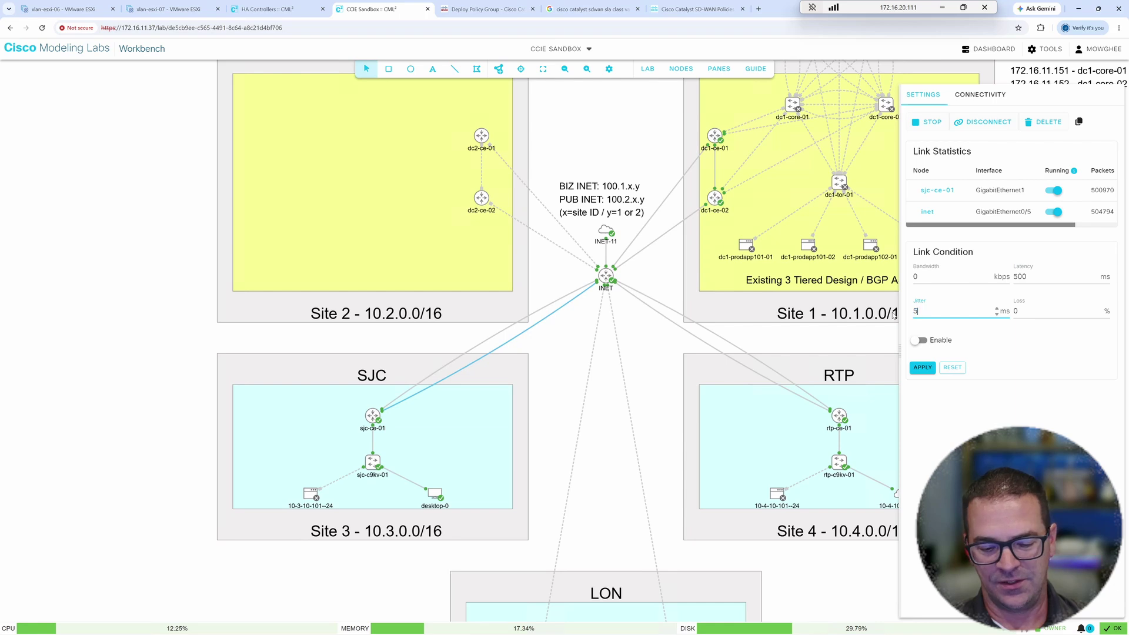
{"action": "type", "text": "500"}
{"action": "left_click", "coordinate": [1023, 312]}
{"action": "key", "text": "BackSpace"}
{"action": "type", "text": "4"}
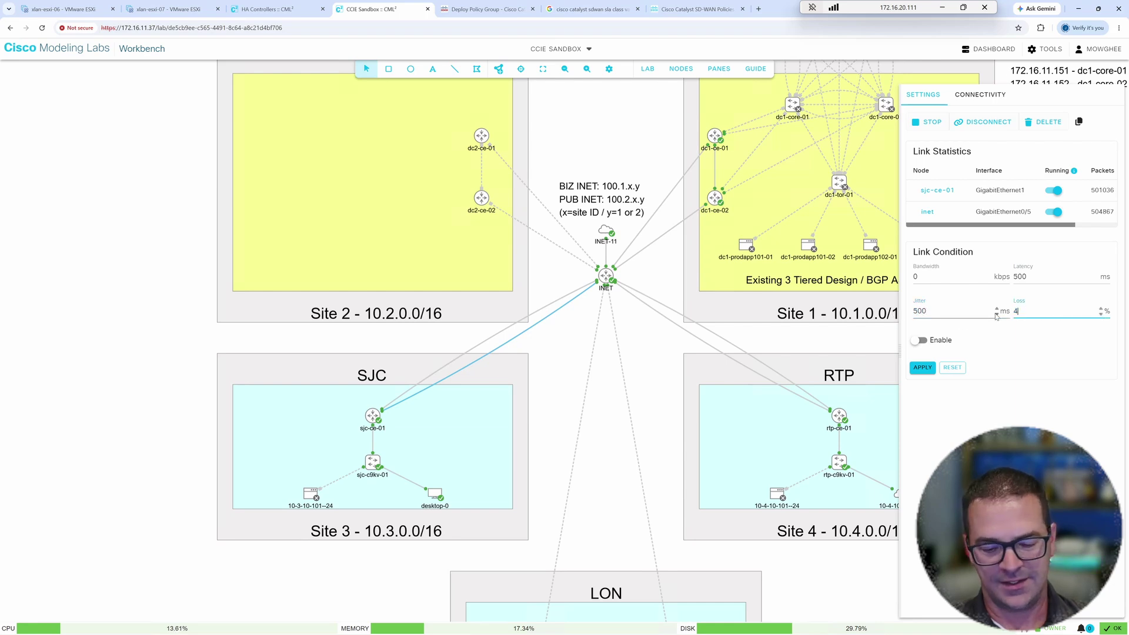
- Set loss to 50%, enable the link condition, and apply it
{"action": "left_click", "coordinate": [922, 342]}
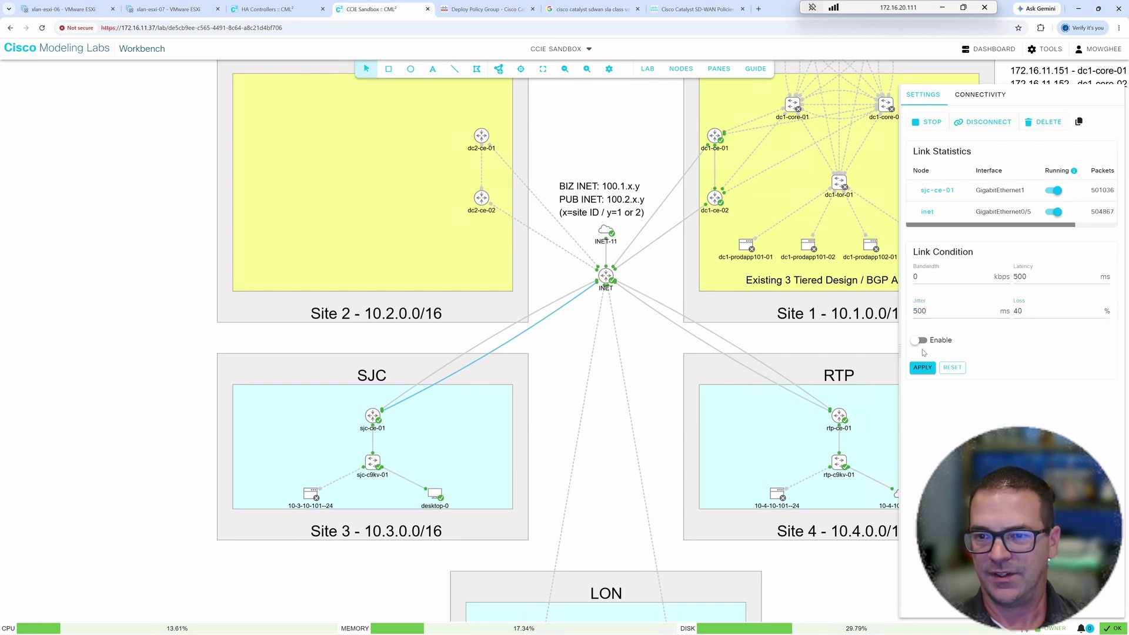
{"action": "left_click", "coordinate": [922, 342]}
{"action": "left_click_drag", "start_coordinate": [1025, 311], "coordinate": [1008, 315]}
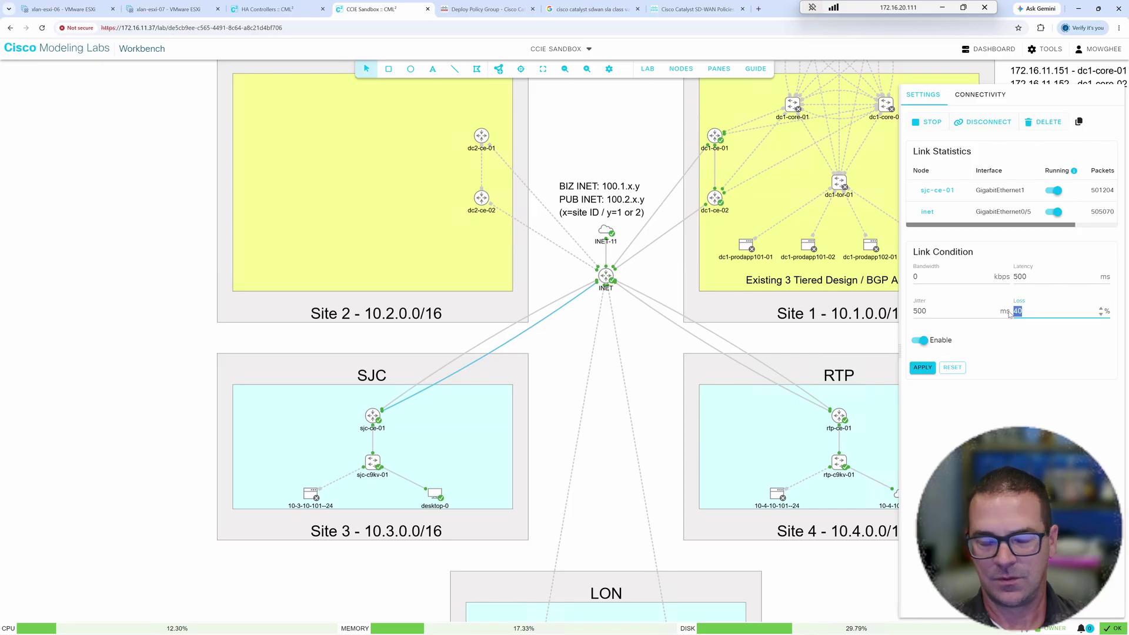
{"action": "type", "text": "50"}
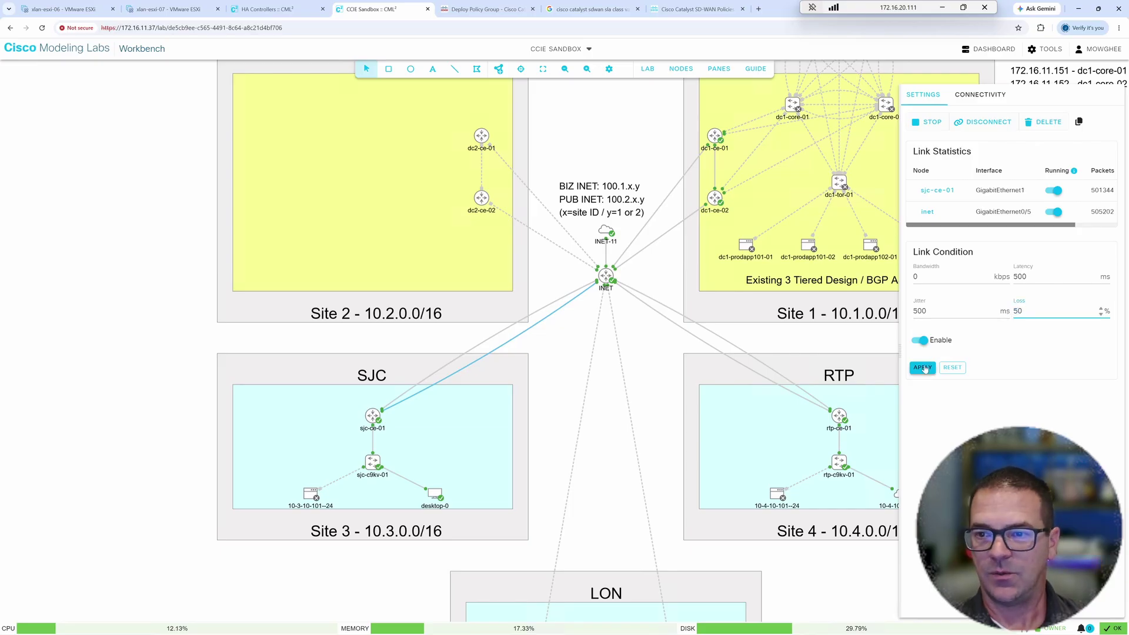
{"action": "left_click", "coordinate": [924, 368]}
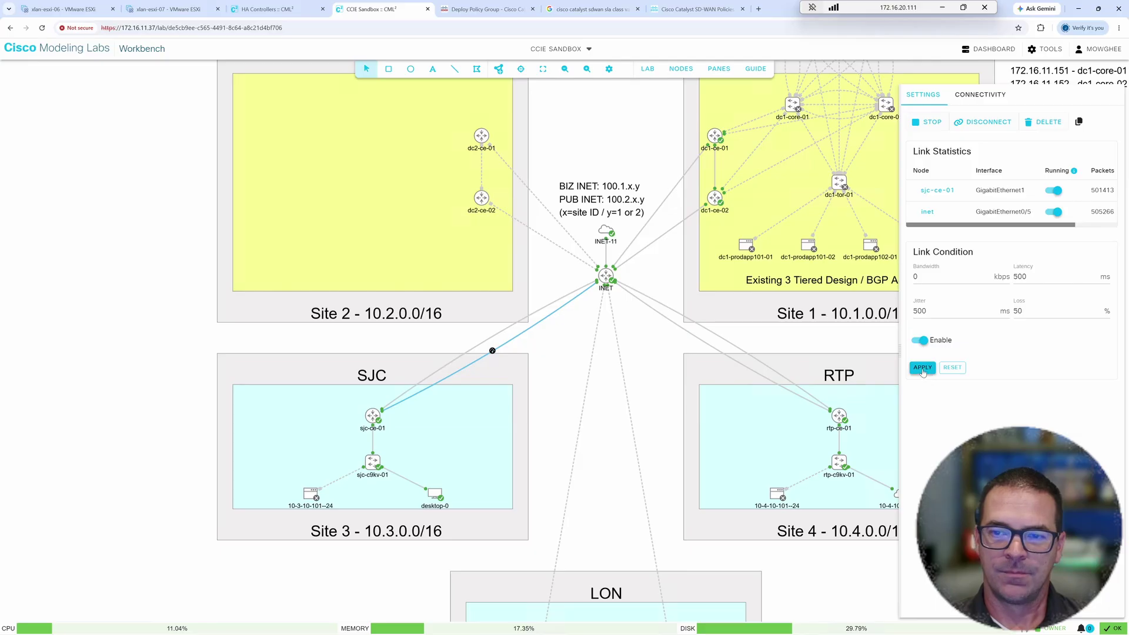
{"action": "left_click", "coordinate": [923, 368]}
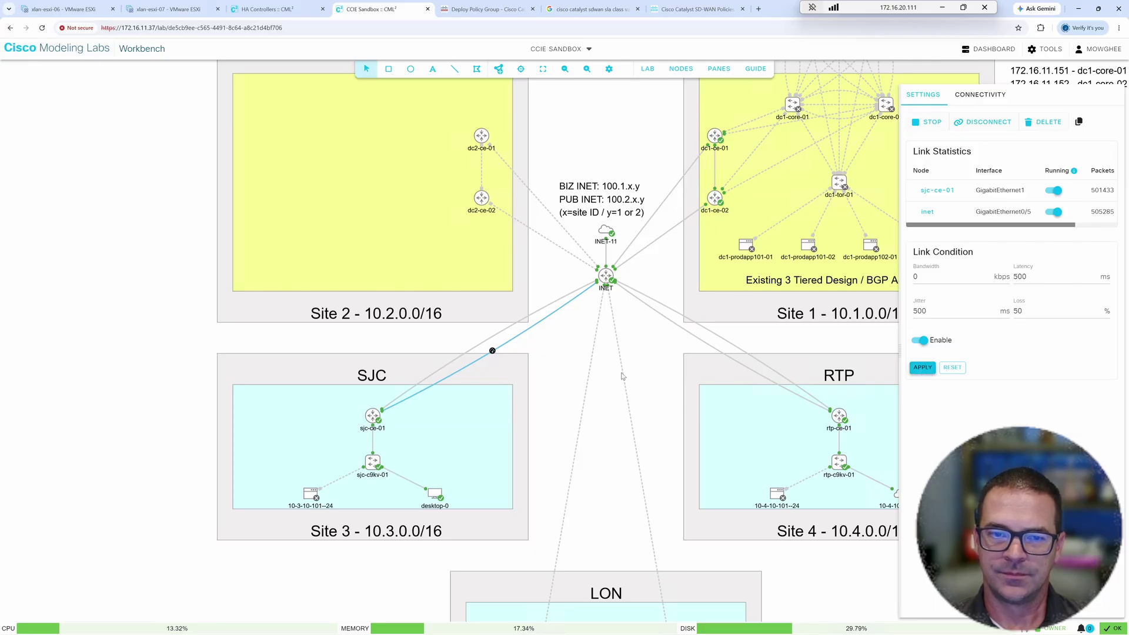
{"action": "left_click", "coordinate": [497, 353]}
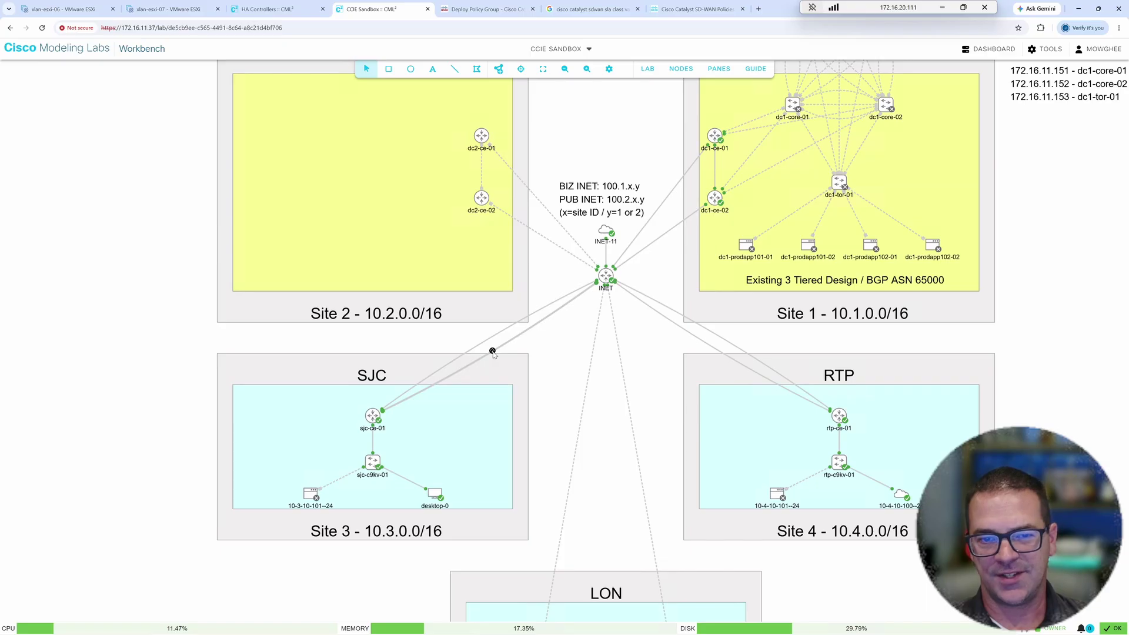
{"action": "left_click", "coordinate": [548, 350]}
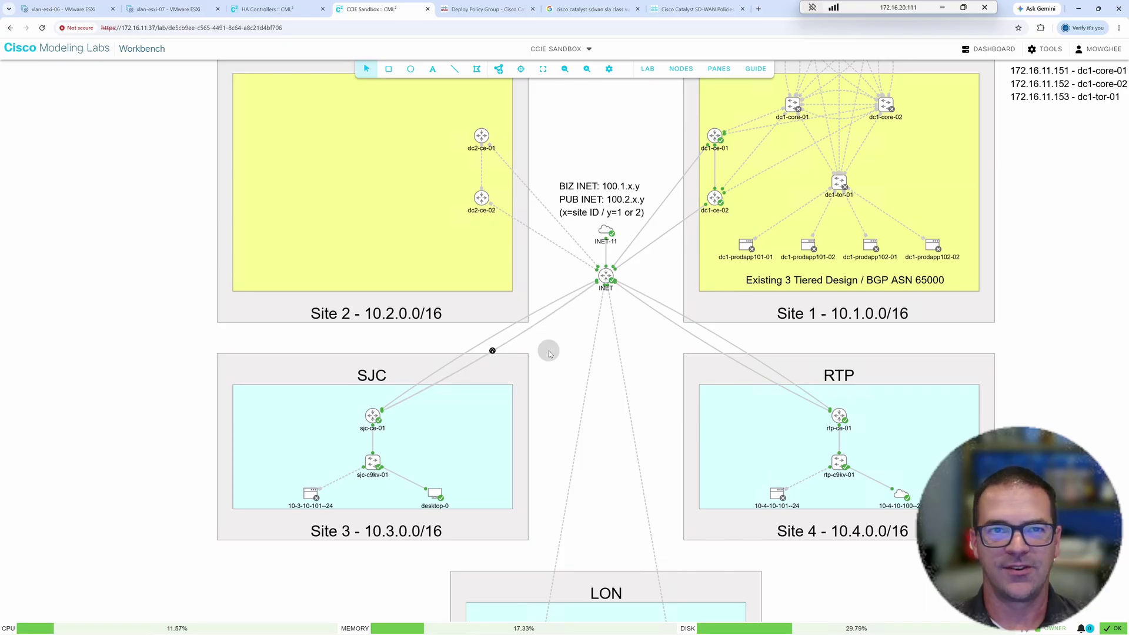
- Review the deployment results, then open sjc-ce-01 from Monitor > Devices sorted by reachability
{"action": "left_click", "coordinate": [504, 4]}
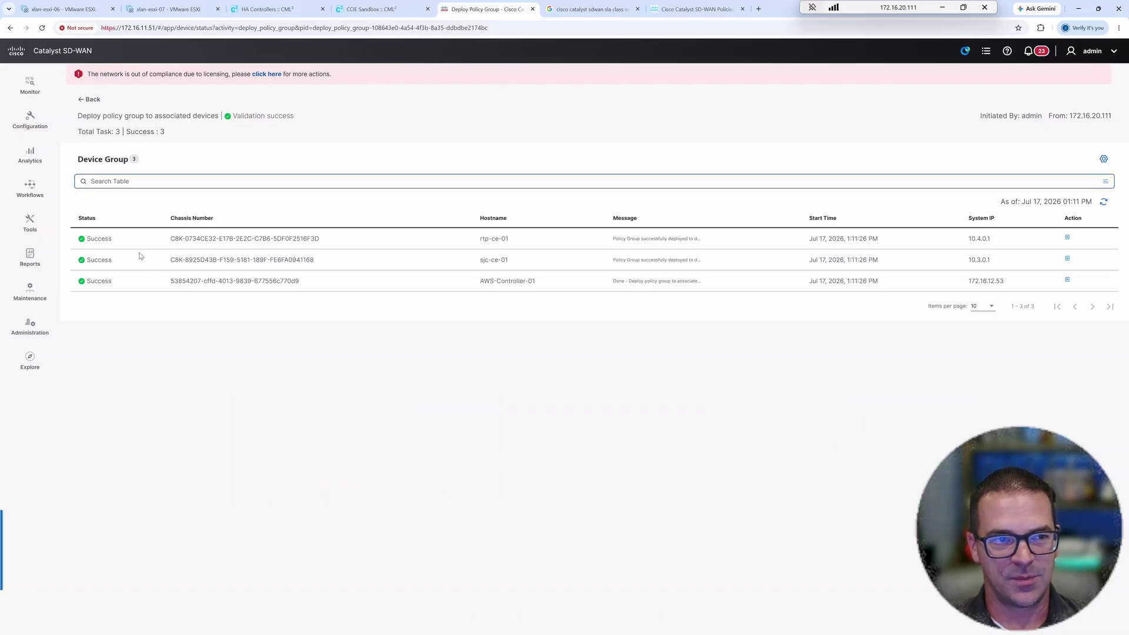
{"action": "left_click", "coordinate": [29, 85]}
{"action": "left_click", "coordinate": [83, 119]}
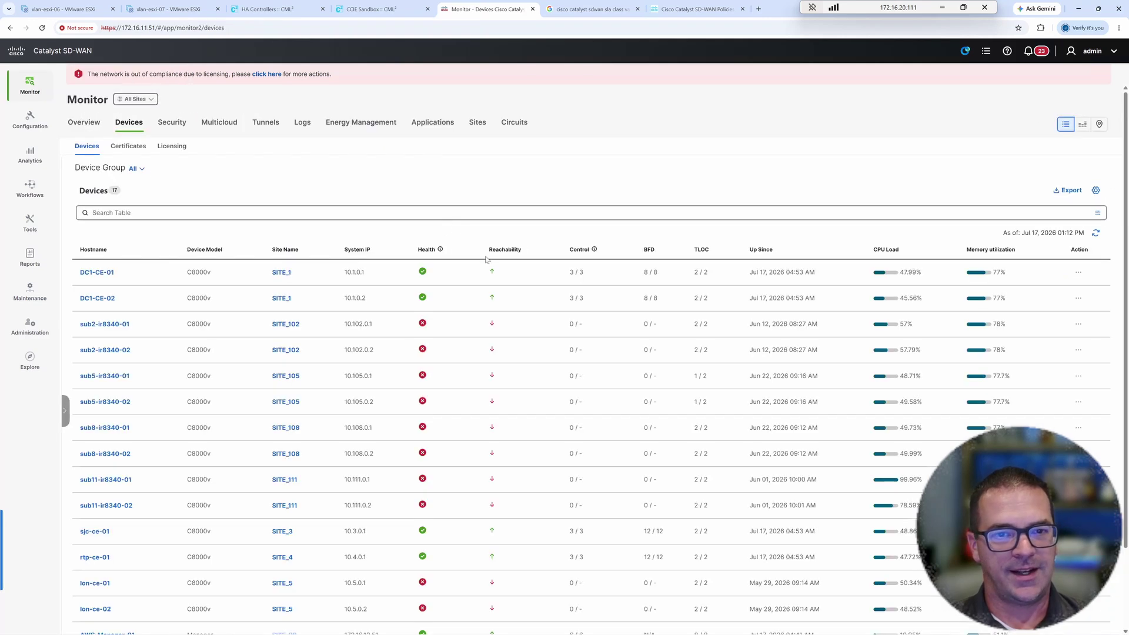
{"action": "left_click", "coordinate": [500, 249]}
{"action": "double_click", "coordinate": [91, 324]}
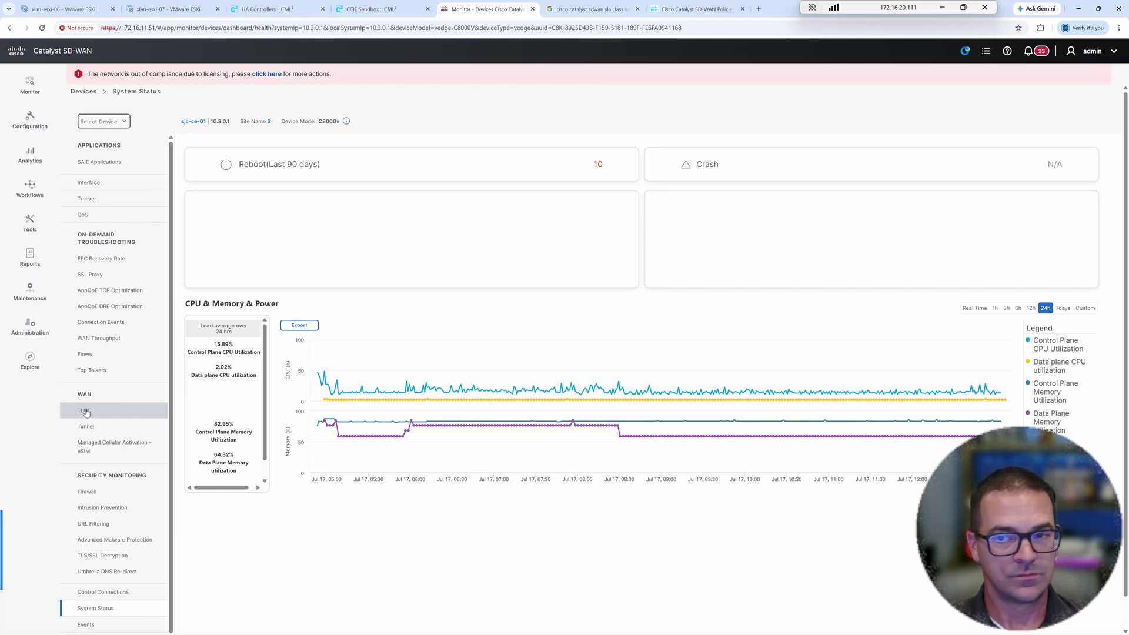
- Show sjc-ce-01's WAN TLOC statistics as Latency/Jitter charts
{"action": "left_click", "coordinate": [86, 412]}
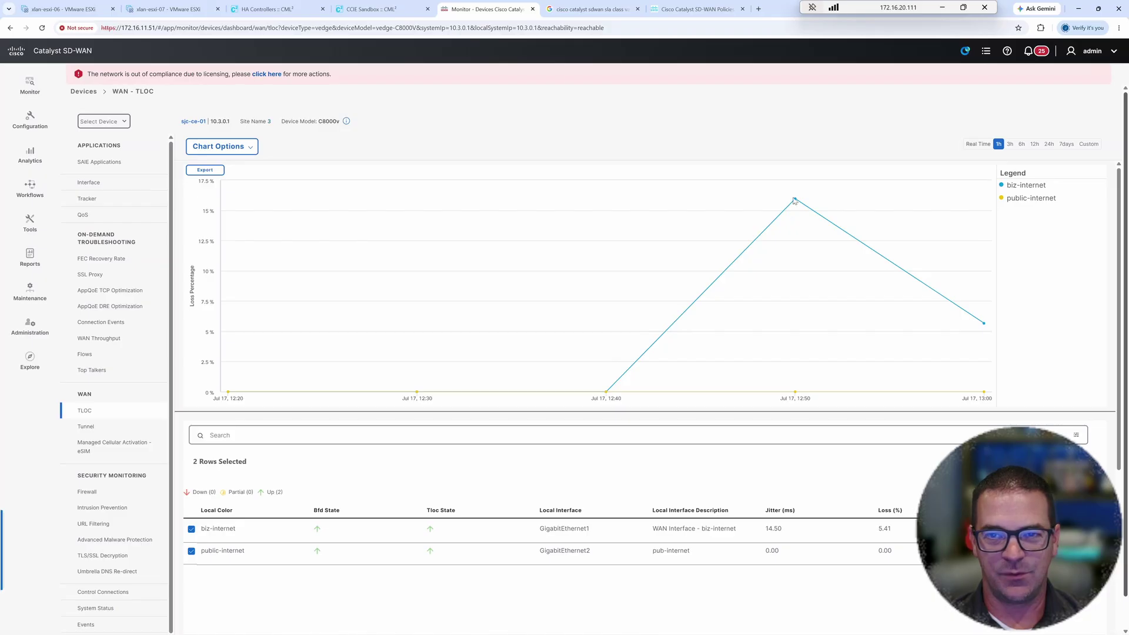
{"action": "mouse_move", "coordinate": [795, 200]}
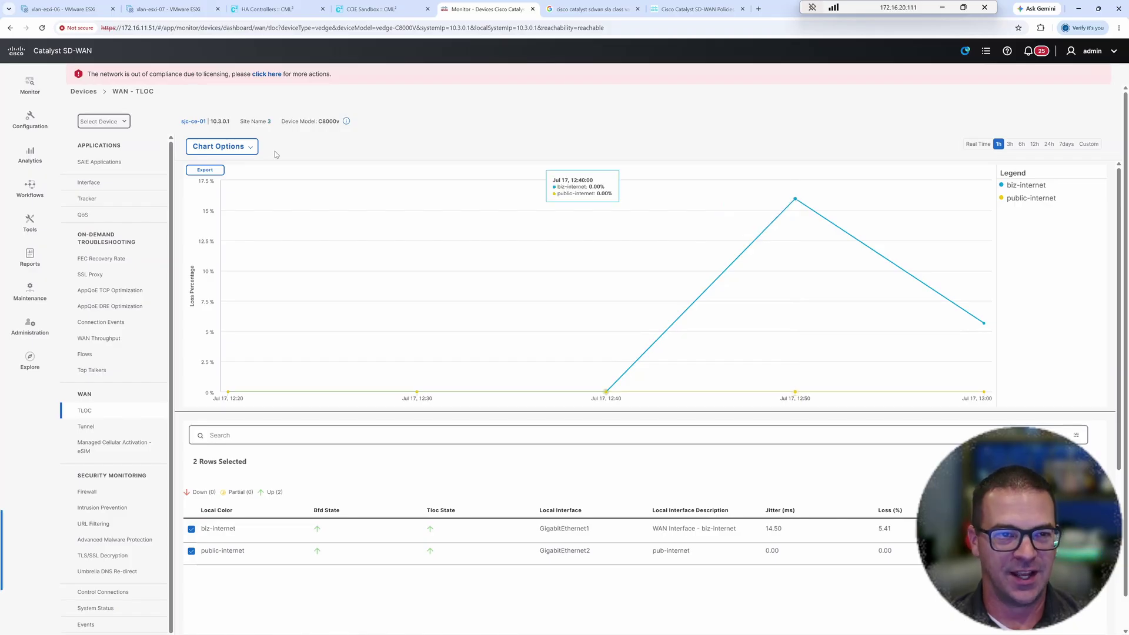
{"action": "left_click", "coordinate": [220, 147]}
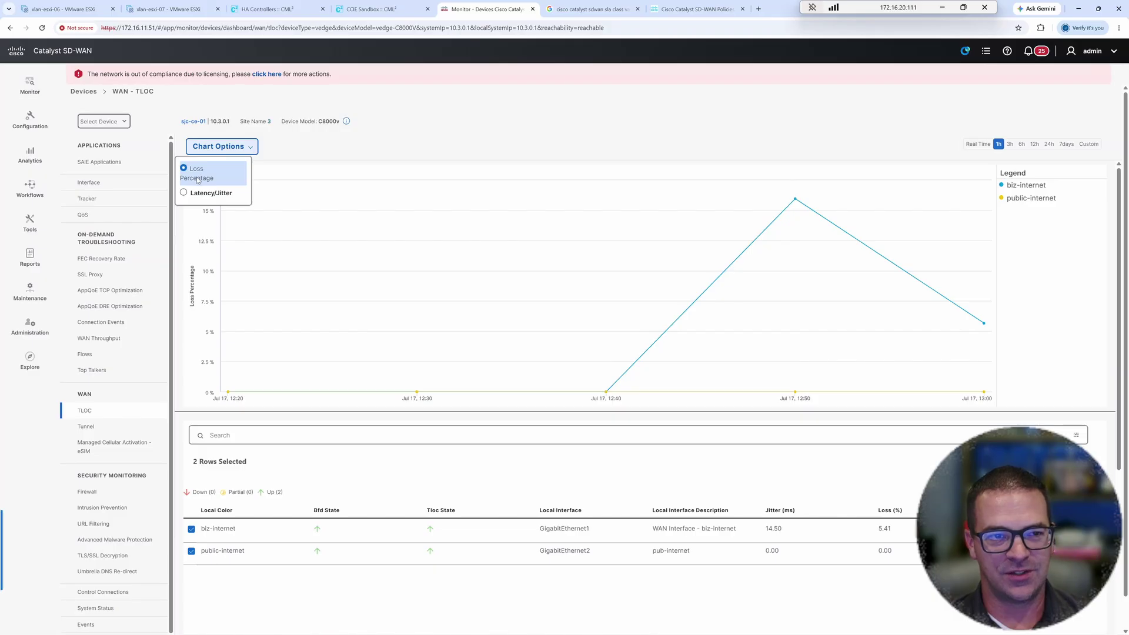
{"action": "left_click", "coordinate": [189, 194]}
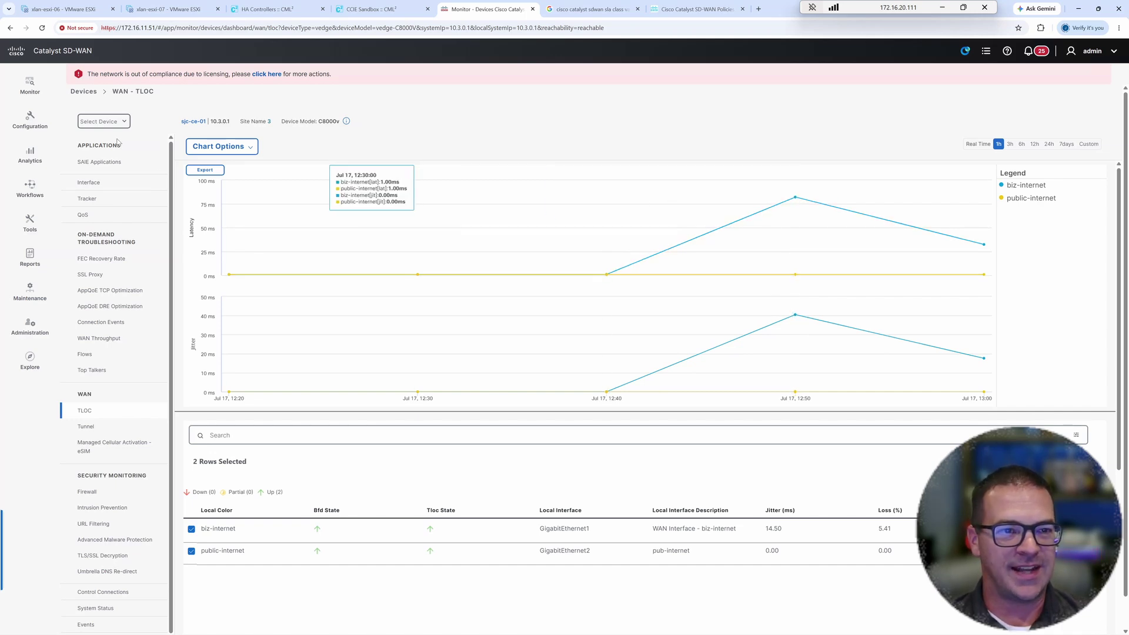
{"action": "scroll", "coordinate": [115, 478], "scroll_direction": "down", "scroll_amount": 1}
{"action": "scroll", "coordinate": [115, 478], "scroll_direction": "down", "scroll_amount": 1}
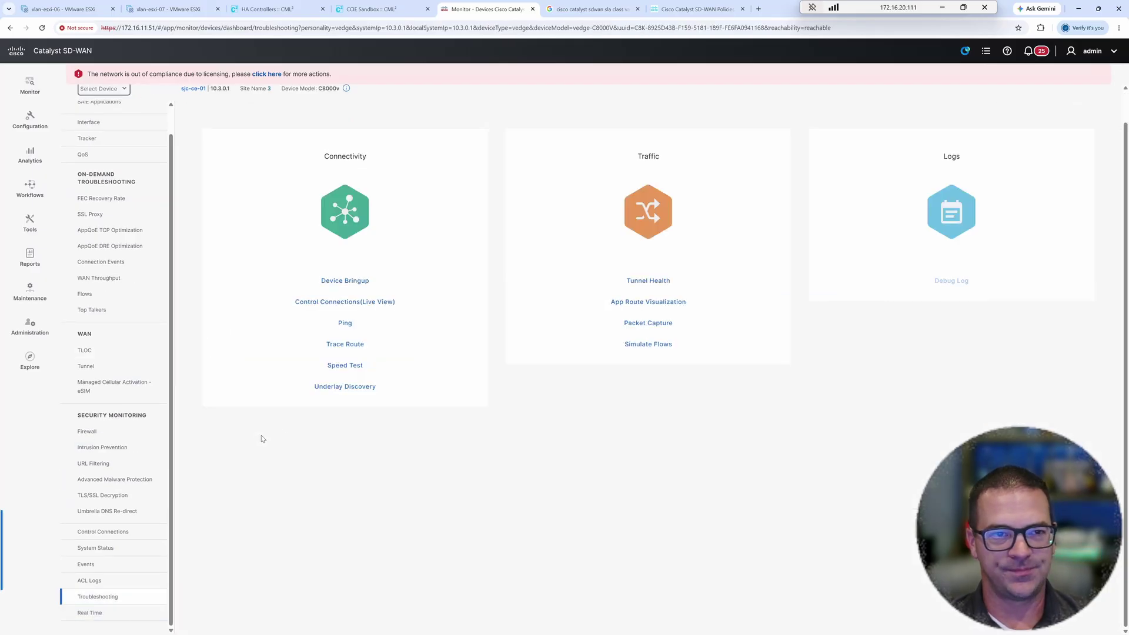
- Set up a flow simulation: VPN 103, source GigabitEthernet3.103, destination 10.4.10.100, application http
{"action": "left_click", "coordinate": [647, 345]}
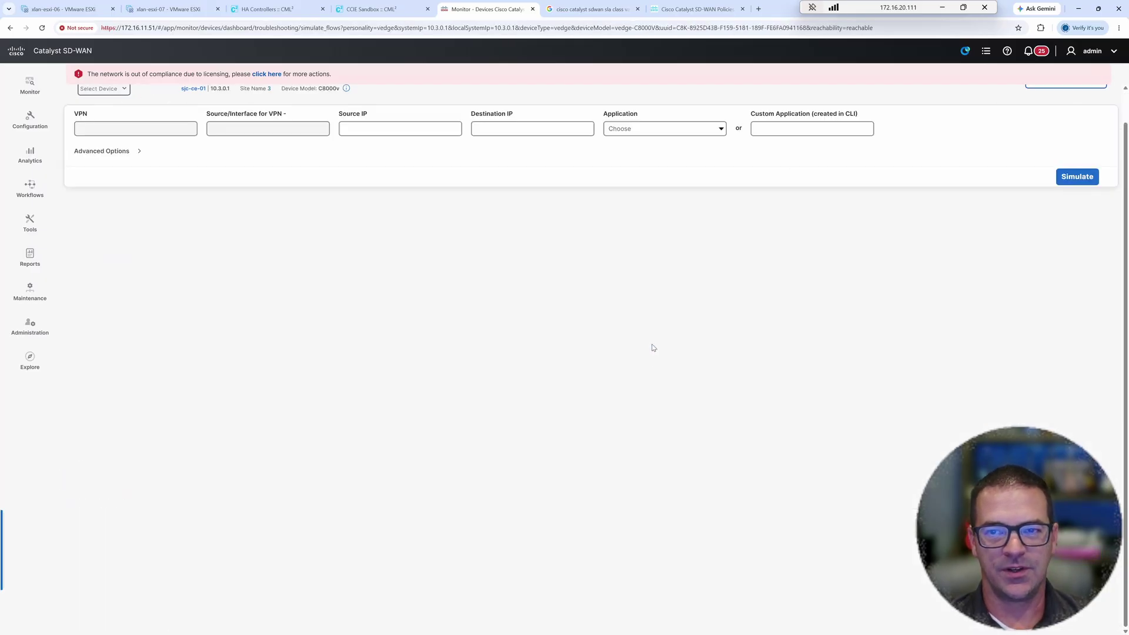
{"action": "left_click", "coordinate": [190, 132]}
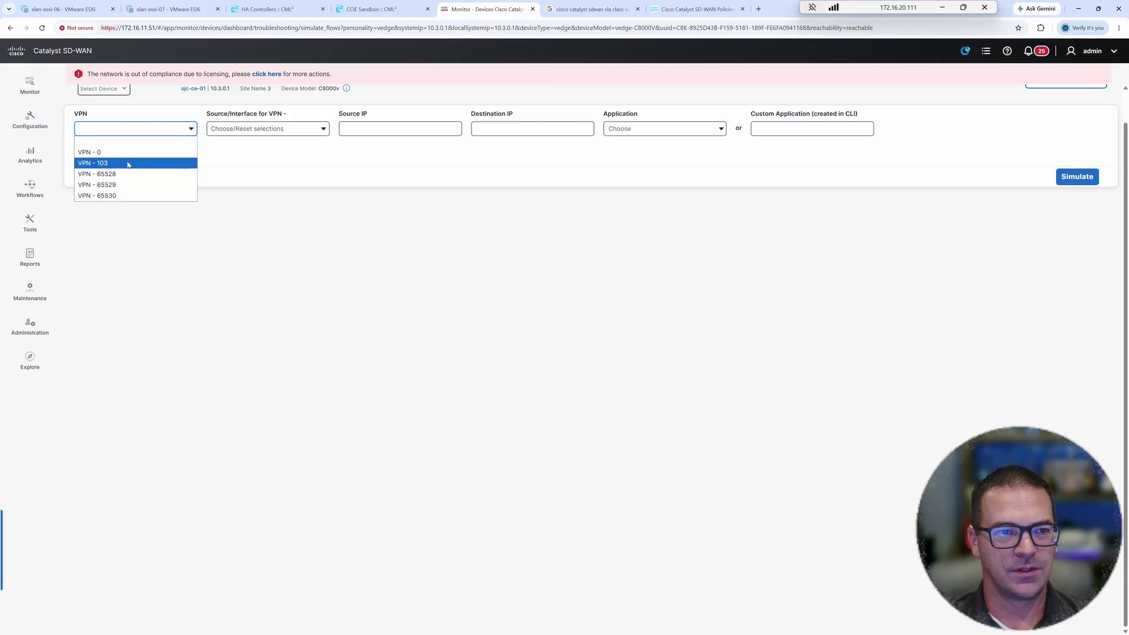
{"action": "left_click", "coordinate": [126, 163]}
{"action": "left_click", "coordinate": [268, 132]}
{"action": "left_click", "coordinate": [270, 153]}
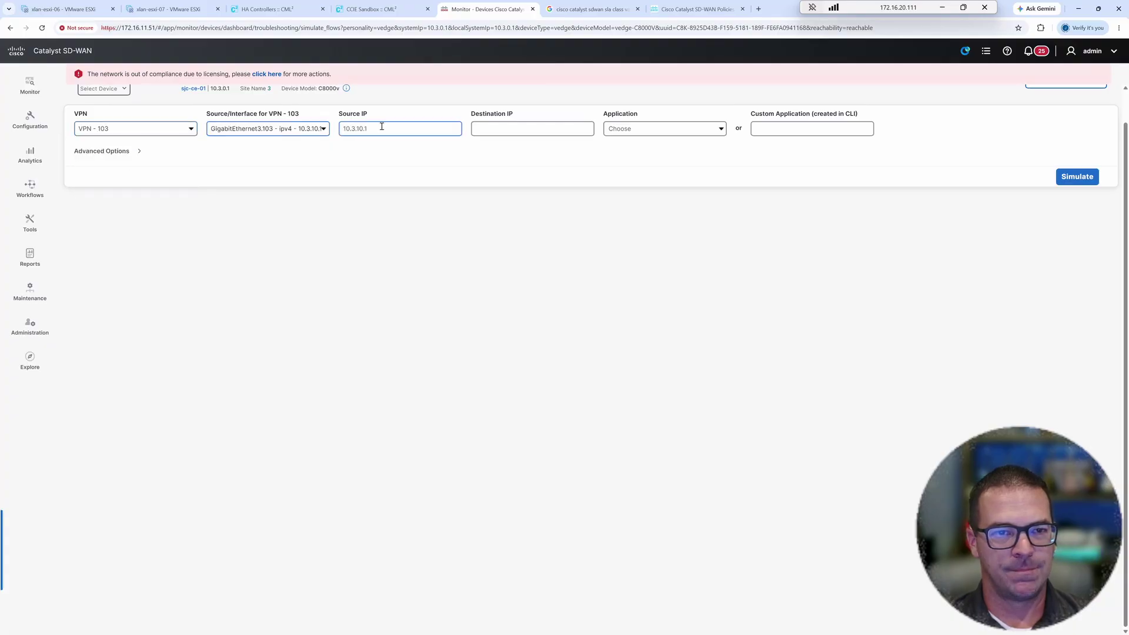
{"action": "left_click", "coordinate": [493, 127]}
{"action": "type", "text": "10.4.10.100"}
{"action": "left_click", "coordinate": [622, 129]}
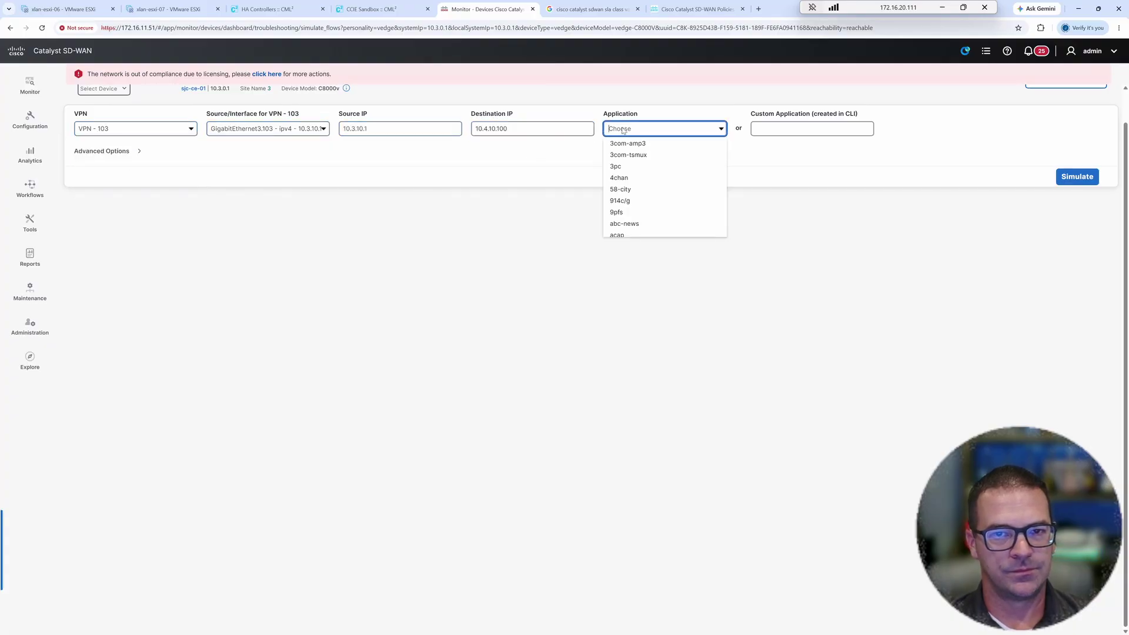
{"action": "type", "text": "http"}
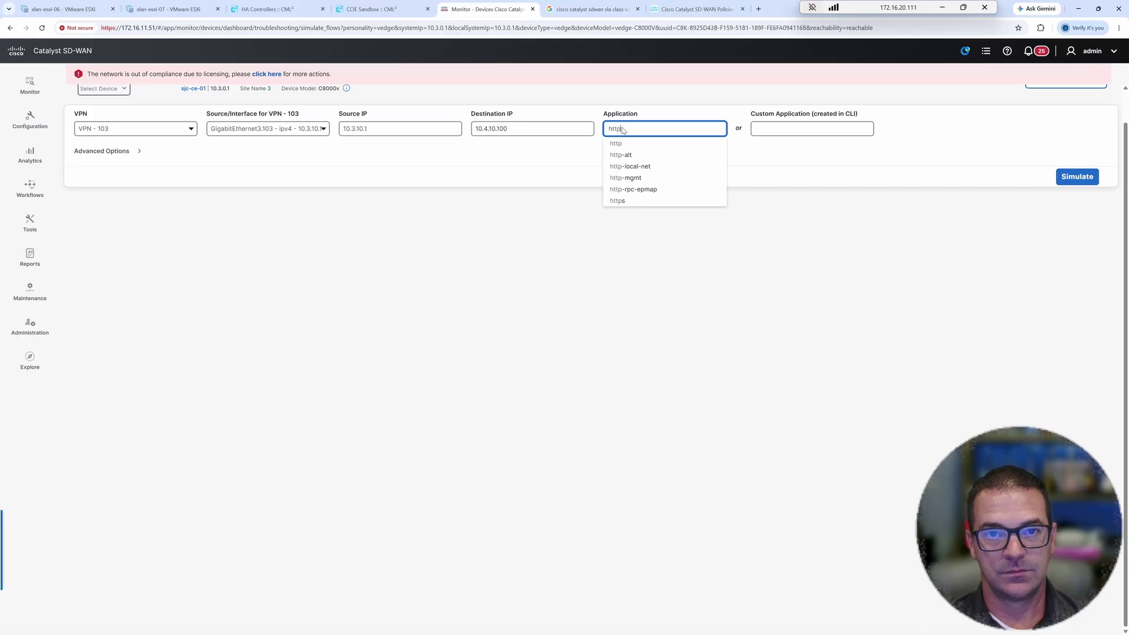
{"action": "left_click", "coordinate": [617, 143]}
- Set the path to Tunnel, run the simulation, and review the source IP and http values
{"action": "left_click", "coordinate": [127, 152]}
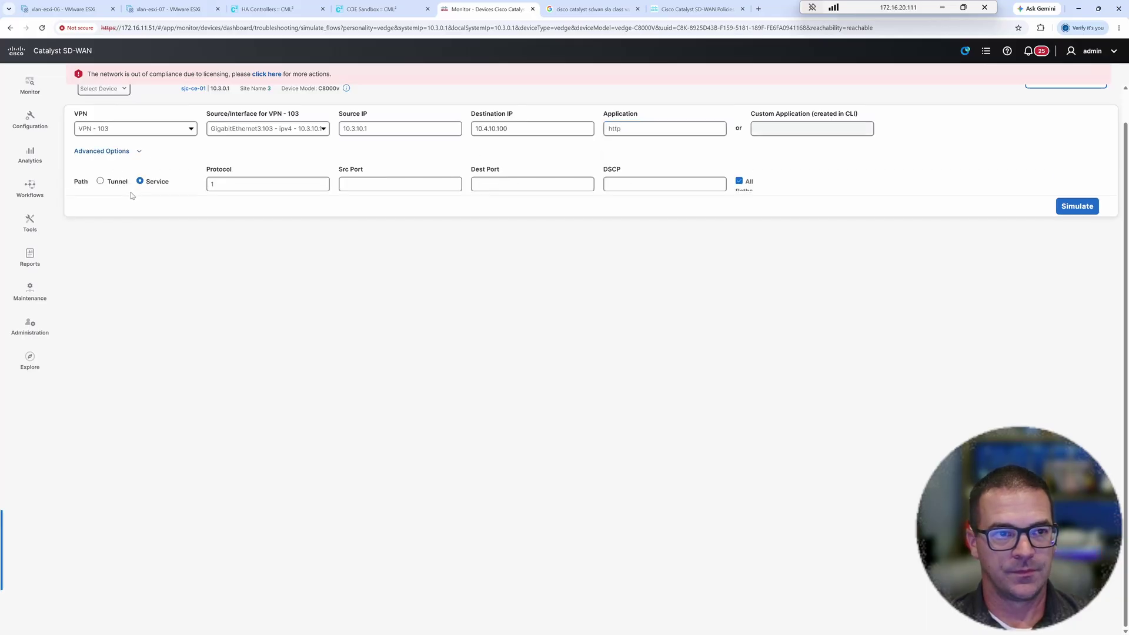
{"action": "scroll", "coordinate": [132, 196], "scroll_direction": "up", "scroll_amount": 1}
{"action": "left_click", "coordinate": [100, 214]}
{"action": "left_click", "coordinate": [698, 218]}
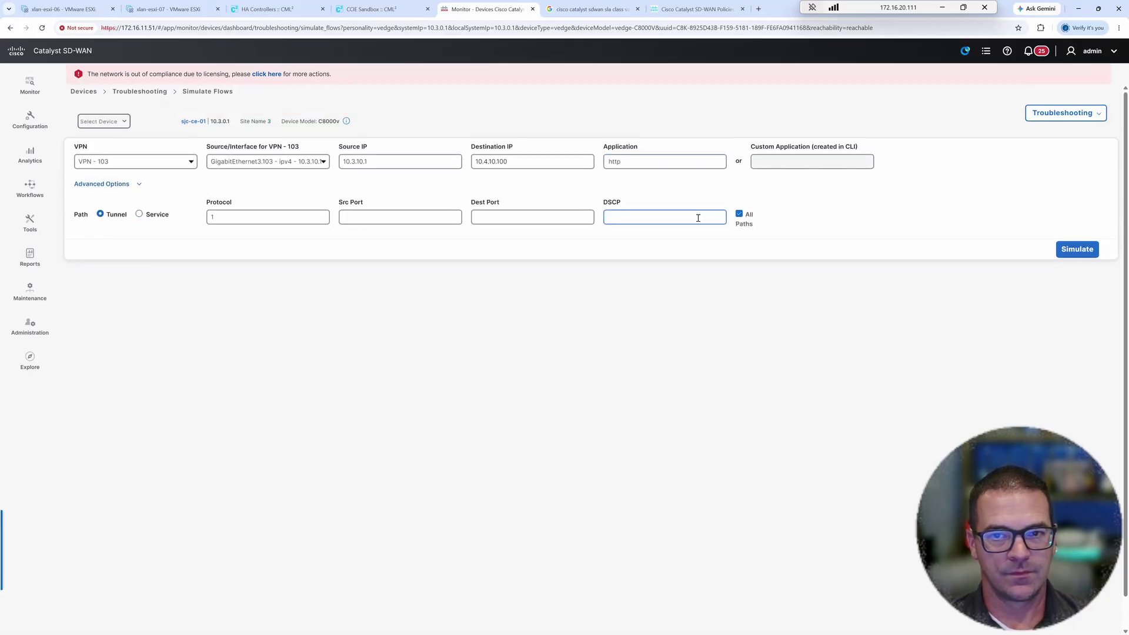
{"action": "left_click", "coordinate": [1076, 253]}
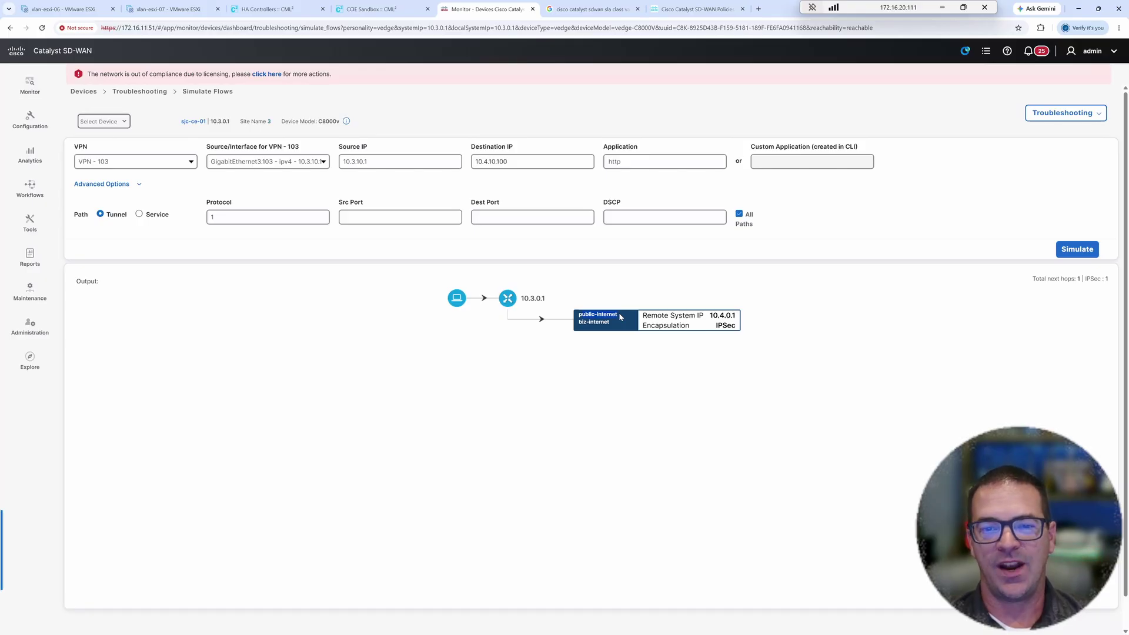
{"action": "left_click", "coordinate": [409, 160]}
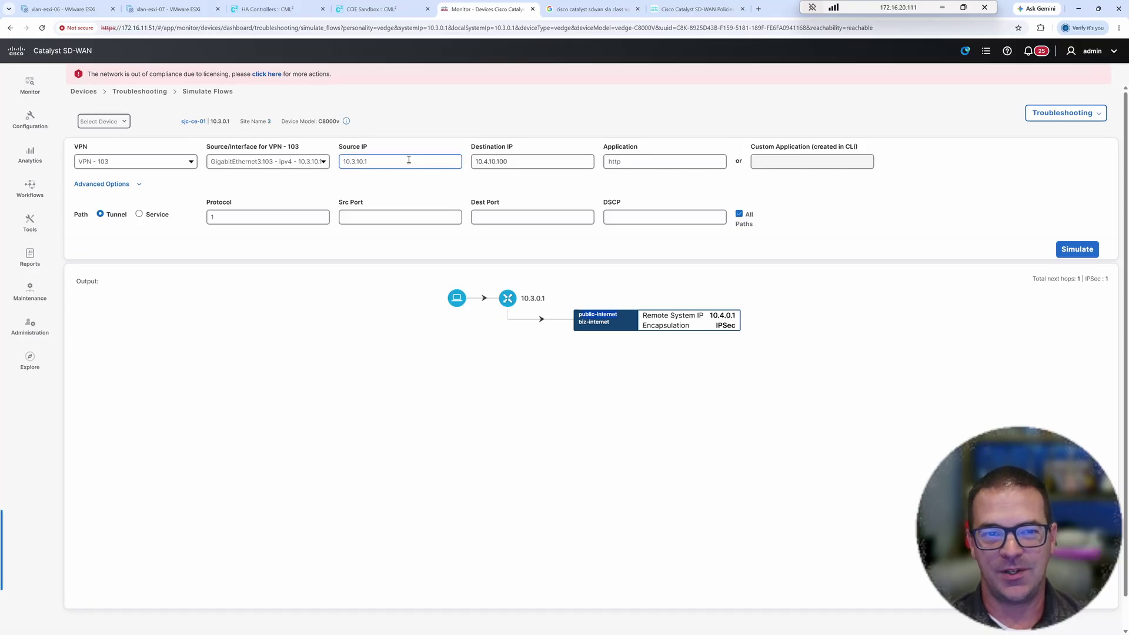
{"action": "left_click", "coordinate": [431, 177]}
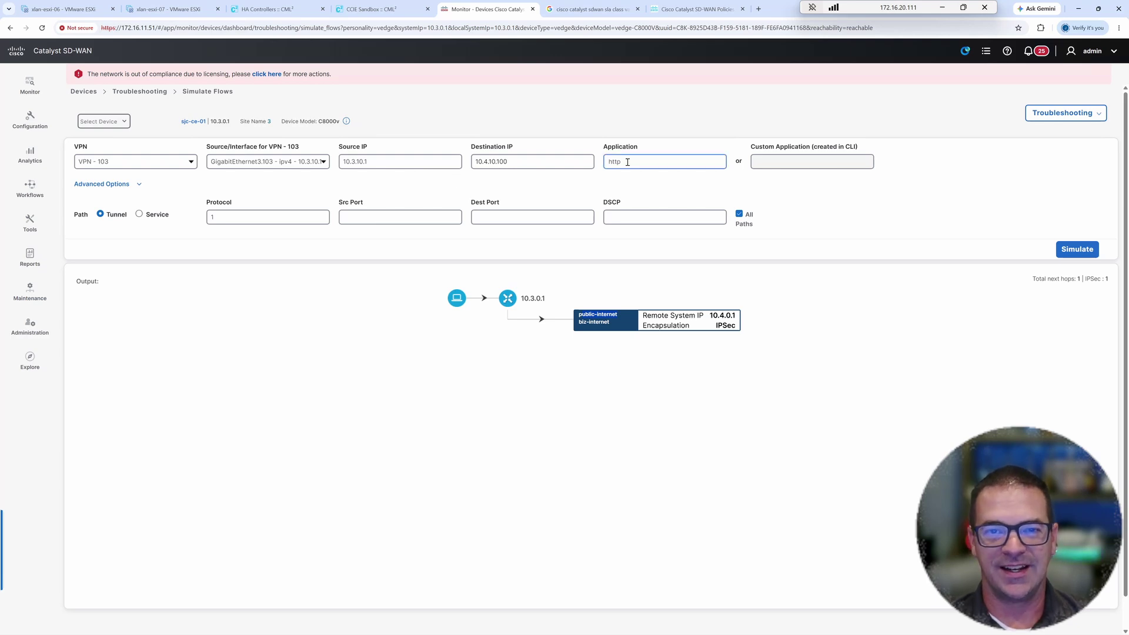
{"action": "left_click_drag", "start_coordinate": [622, 162], "coordinate": [599, 161]}
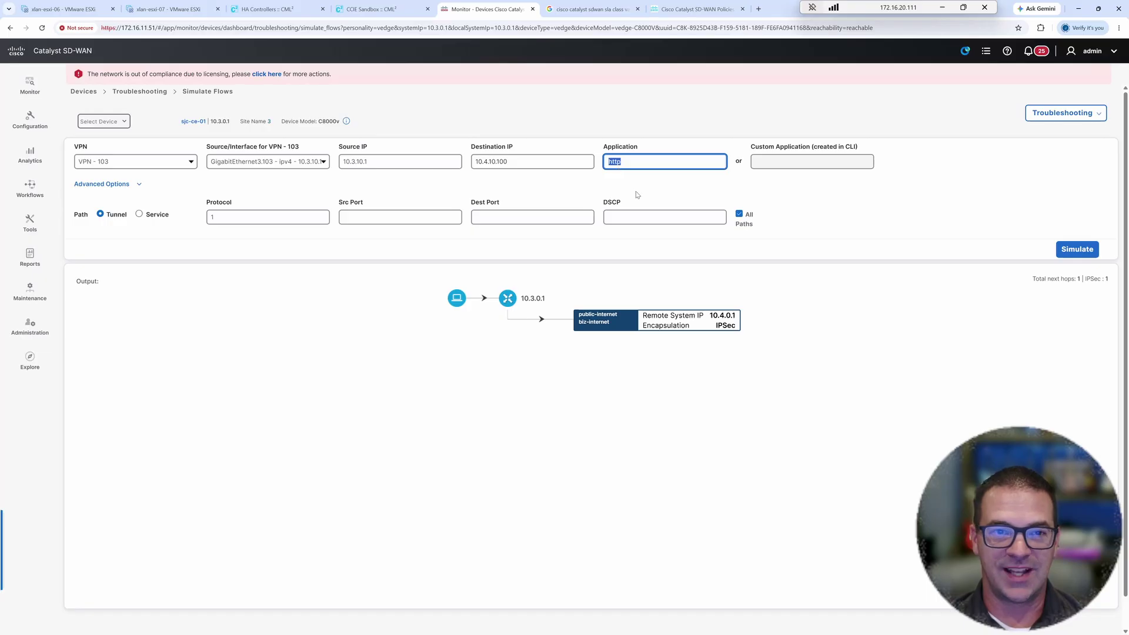
- In Policy Groups' Group of Interest, inspect the 10-3-0-0--16 data prefix and close it unchanged
{"action": "left_click", "coordinate": [31, 120]}
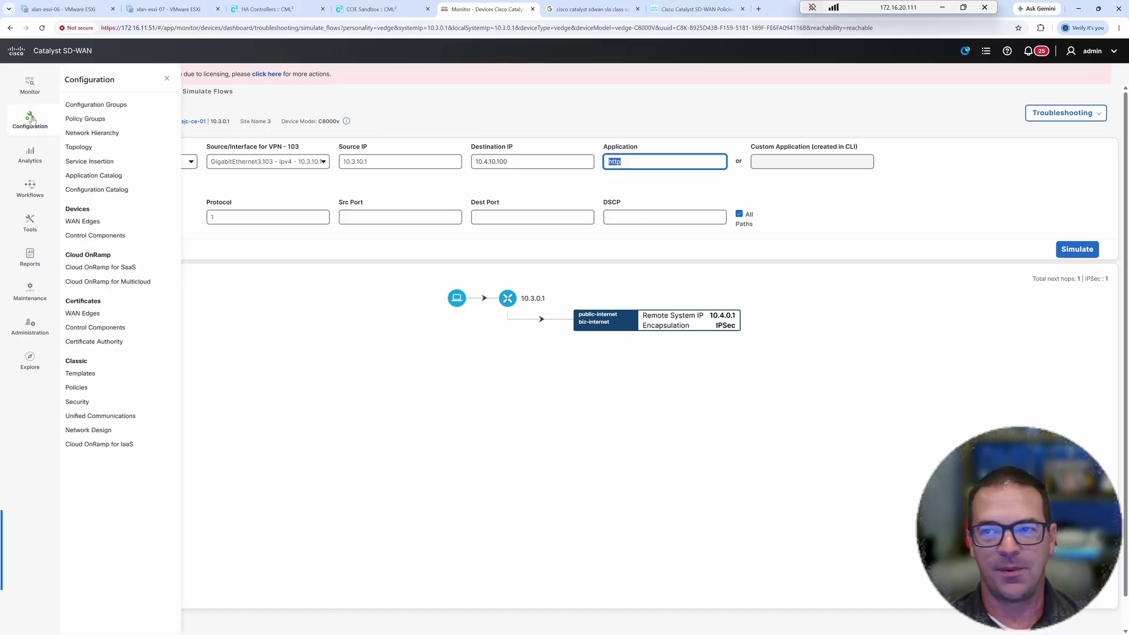
{"action": "left_click", "coordinate": [78, 122]}
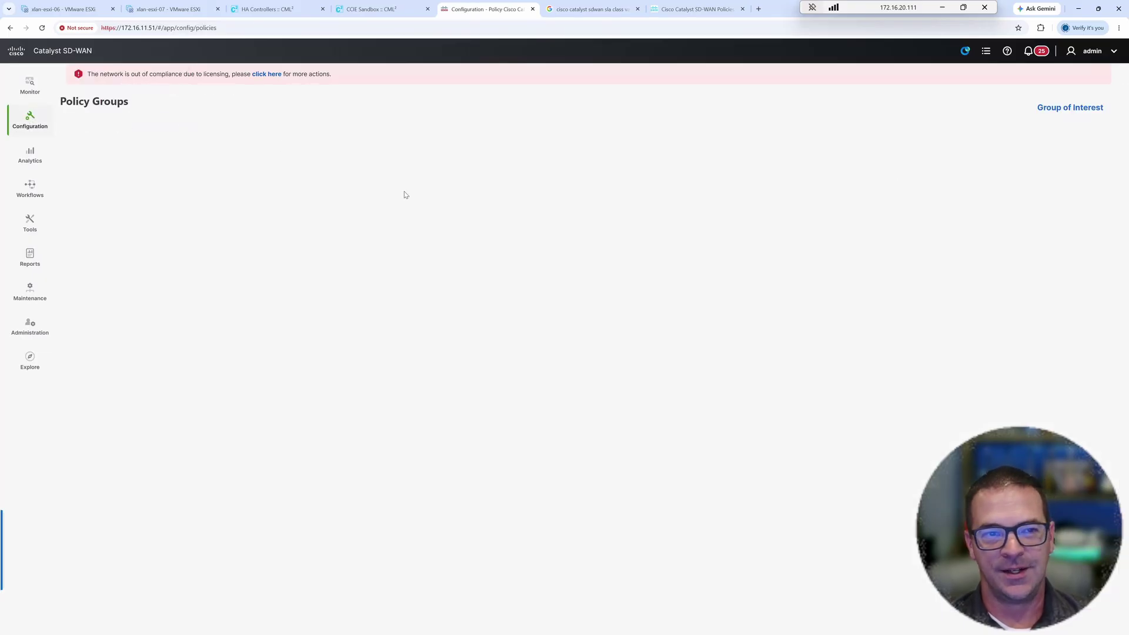
{"action": "left_click", "coordinate": [1058, 108]}
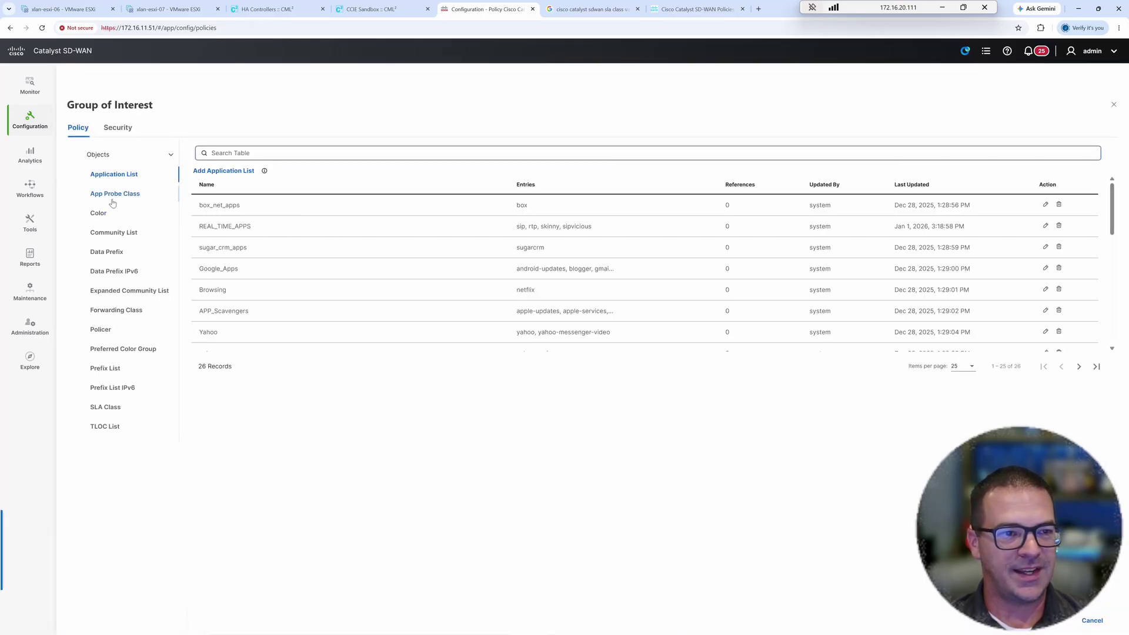
{"action": "left_click", "coordinate": [109, 253]}
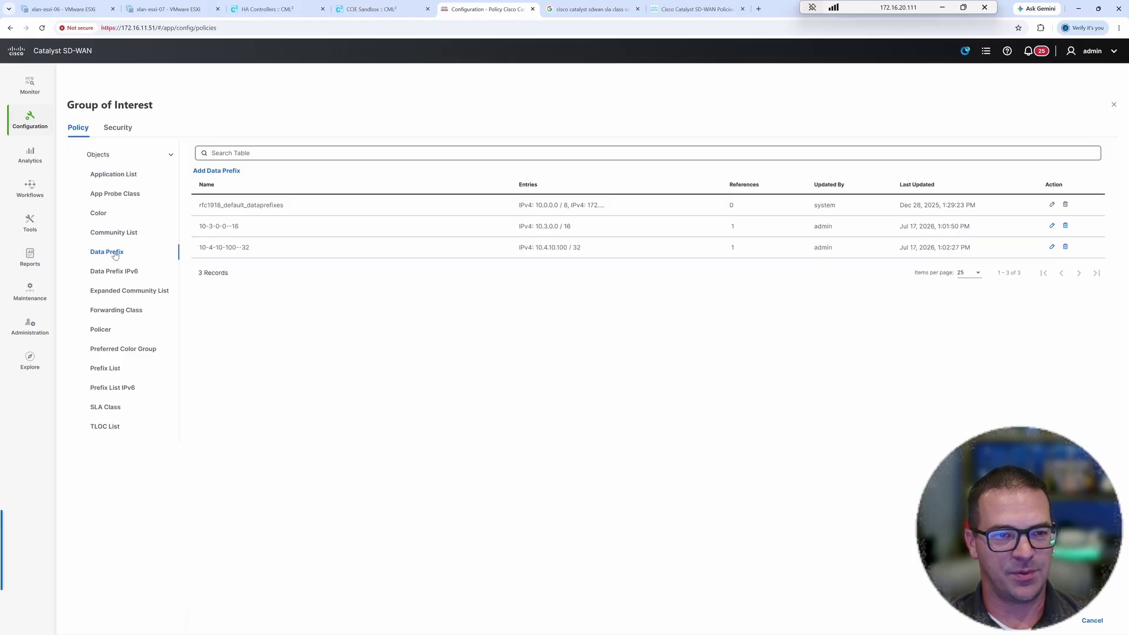
{"action": "left_click_drag", "start_coordinate": [246, 230], "coordinate": [198, 248]}
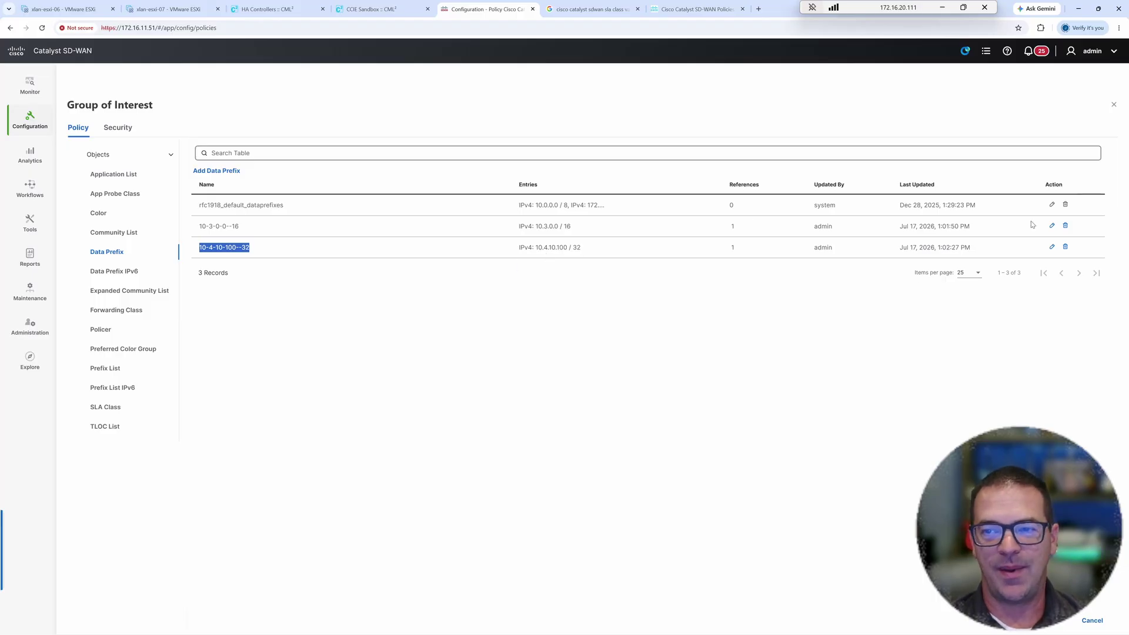
{"action": "left_click", "coordinate": [1052, 225]}
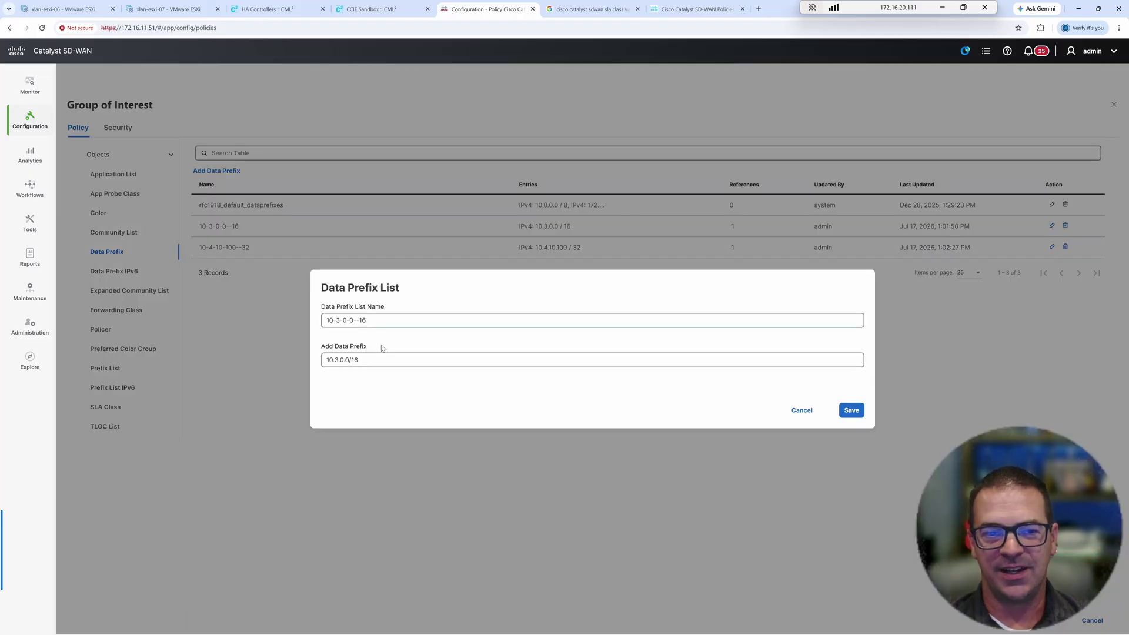
{"action": "left_click", "coordinate": [801, 410]}
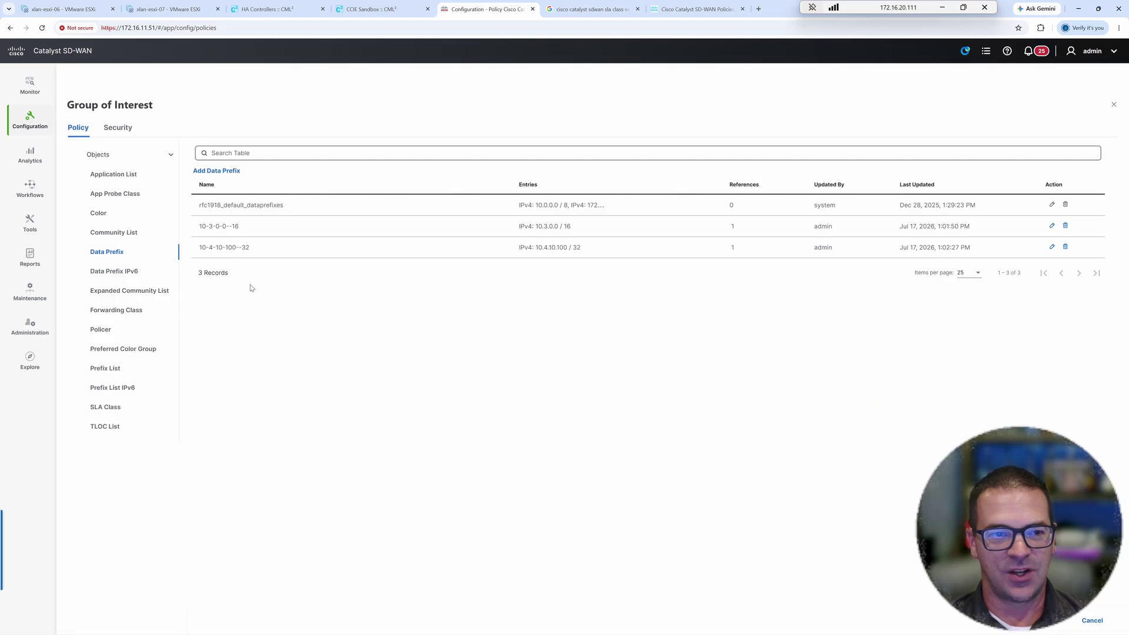
- Inspect the BIZ-Preferred preferred color group and close it without changes
{"action": "left_click", "coordinate": [120, 349]}
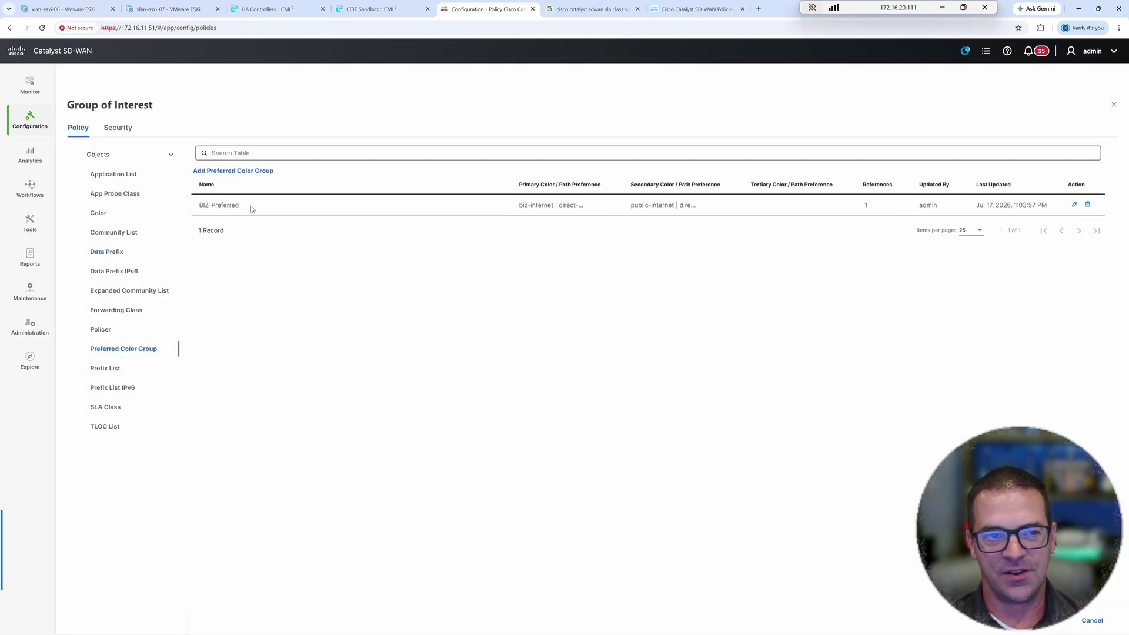
{"action": "left_click_drag", "start_coordinate": [252, 209], "coordinate": [198, 206]}
{"action": "left_click", "coordinate": [1074, 205]}
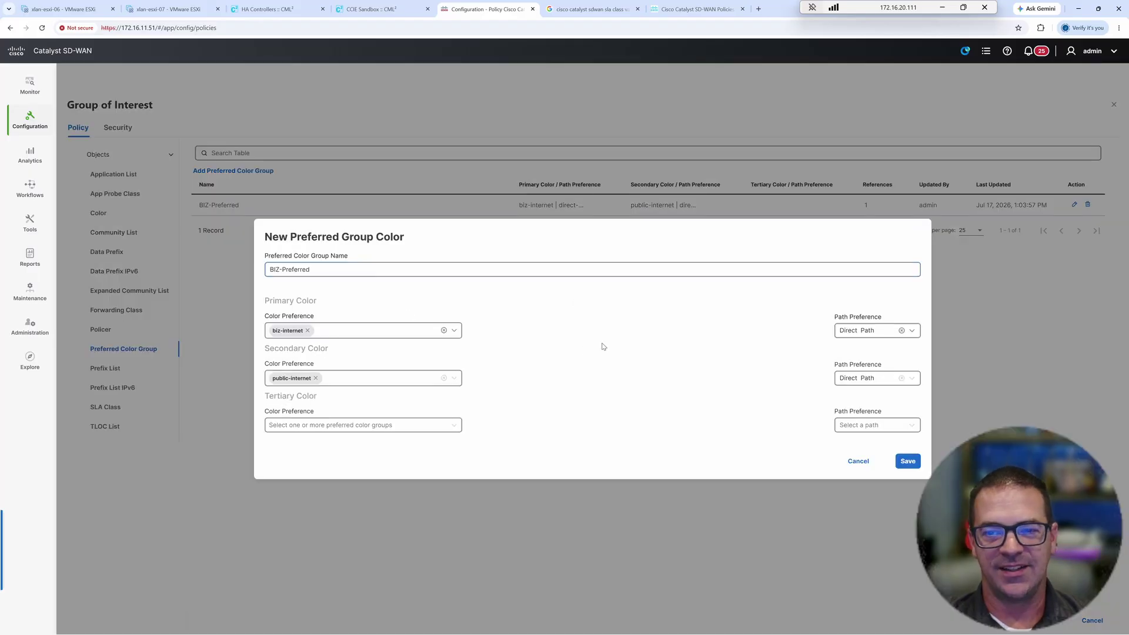
{"action": "left_click", "coordinate": [859, 462]}
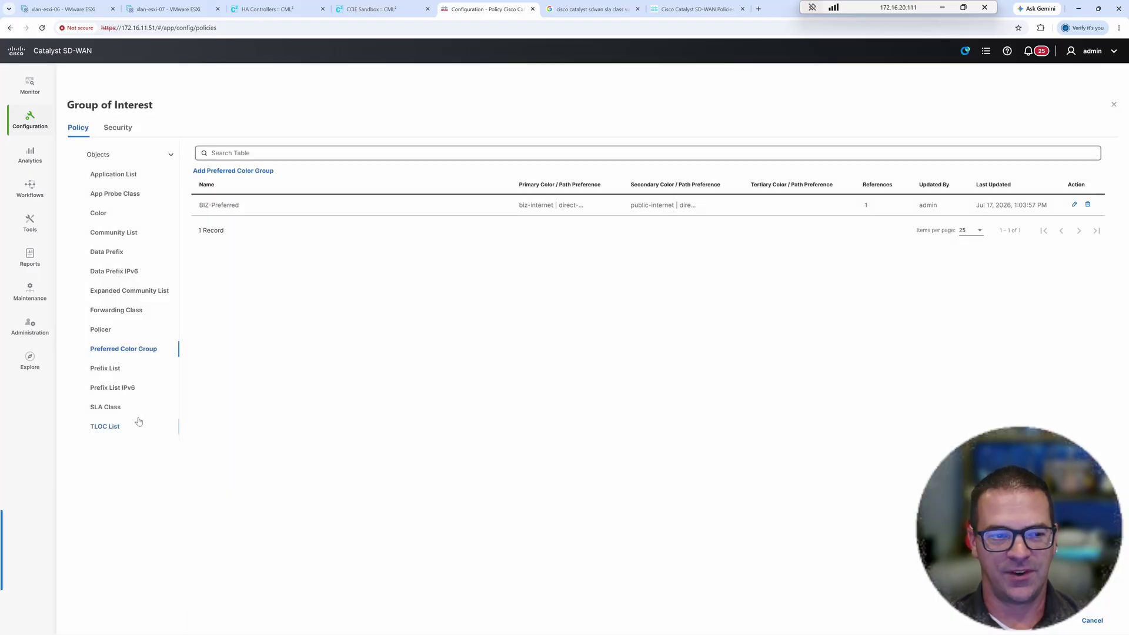
- Inspect the SJC-BIZ-SLA class, noting its 300 ms jitter threshold, and close it unchanged
{"action": "left_click", "coordinate": [104, 414]}
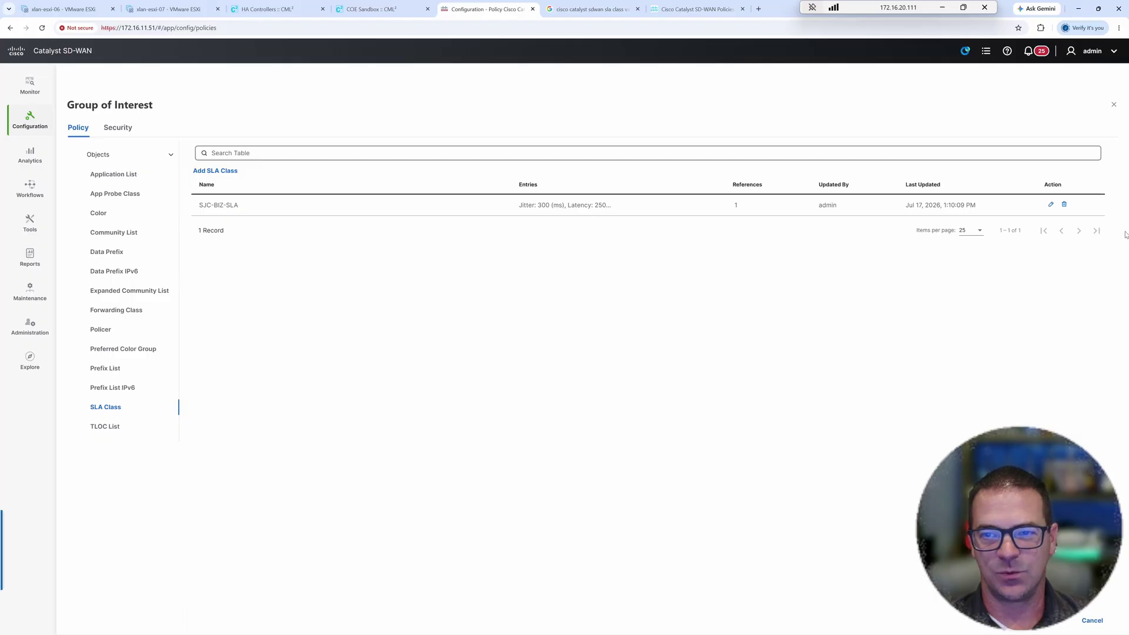
{"action": "left_click", "coordinate": [1051, 204]}
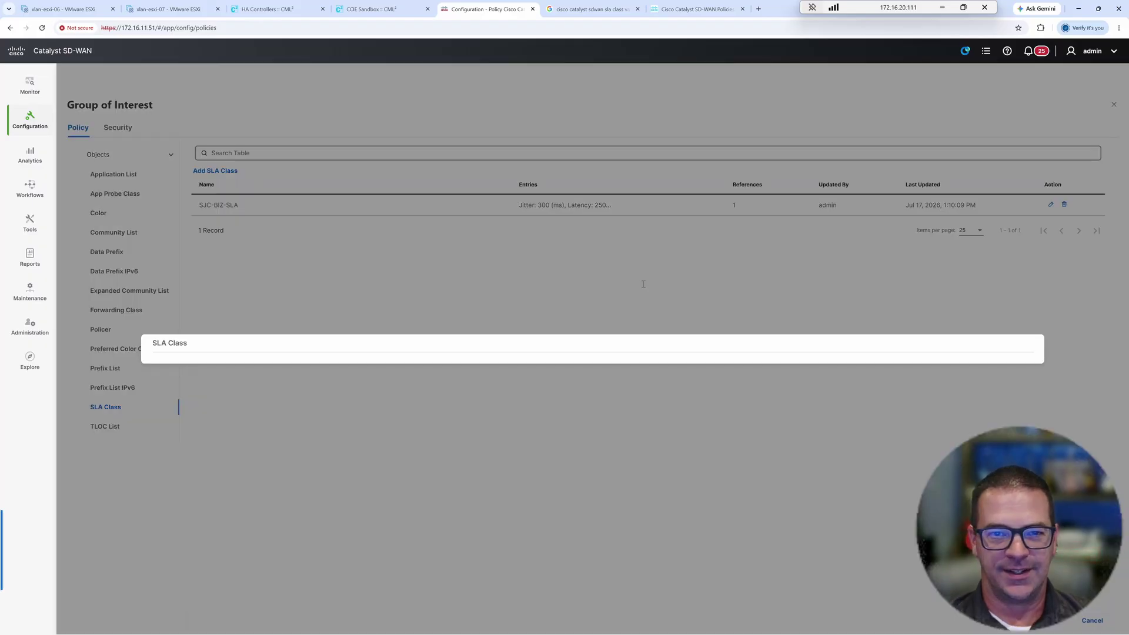
{"action": "left_click", "coordinate": [412, 351]}
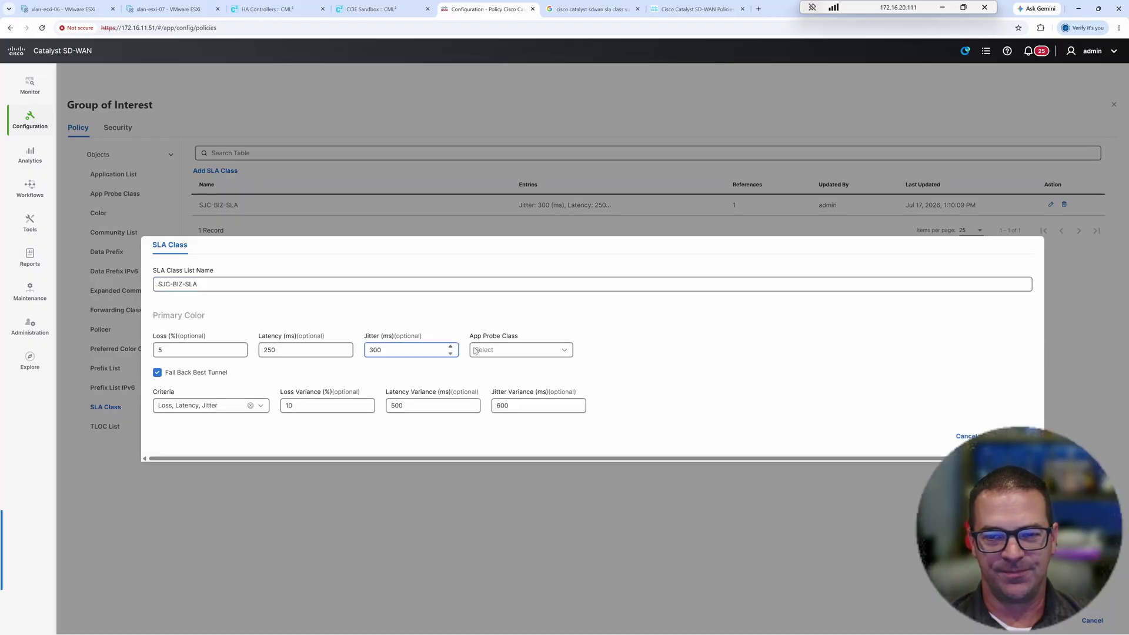
{"action": "left_click", "coordinate": [966, 437]}
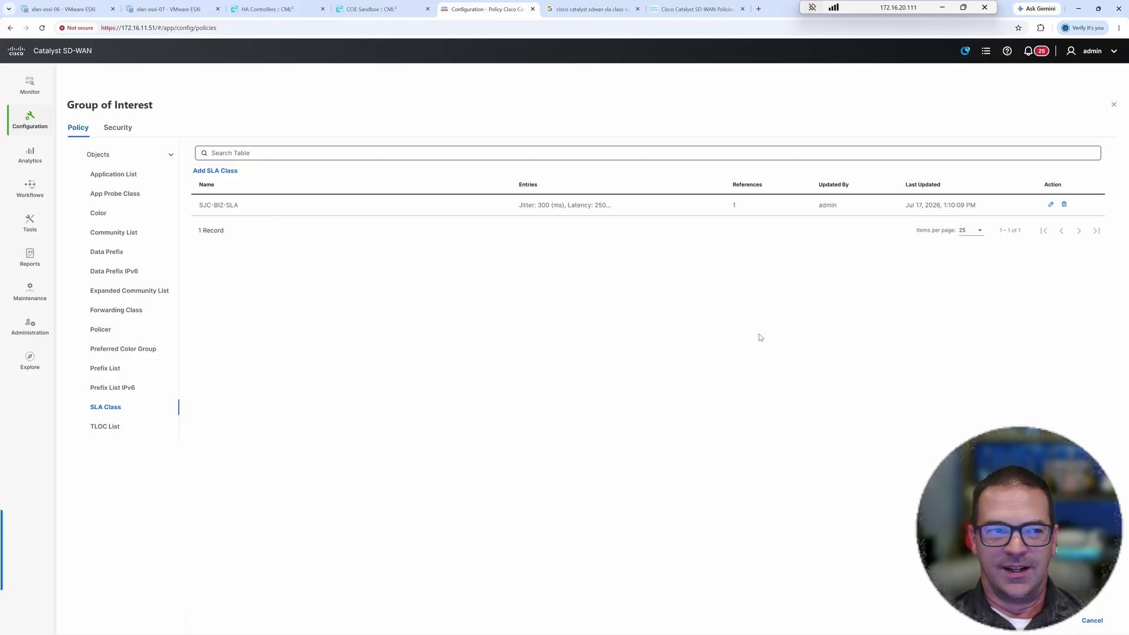